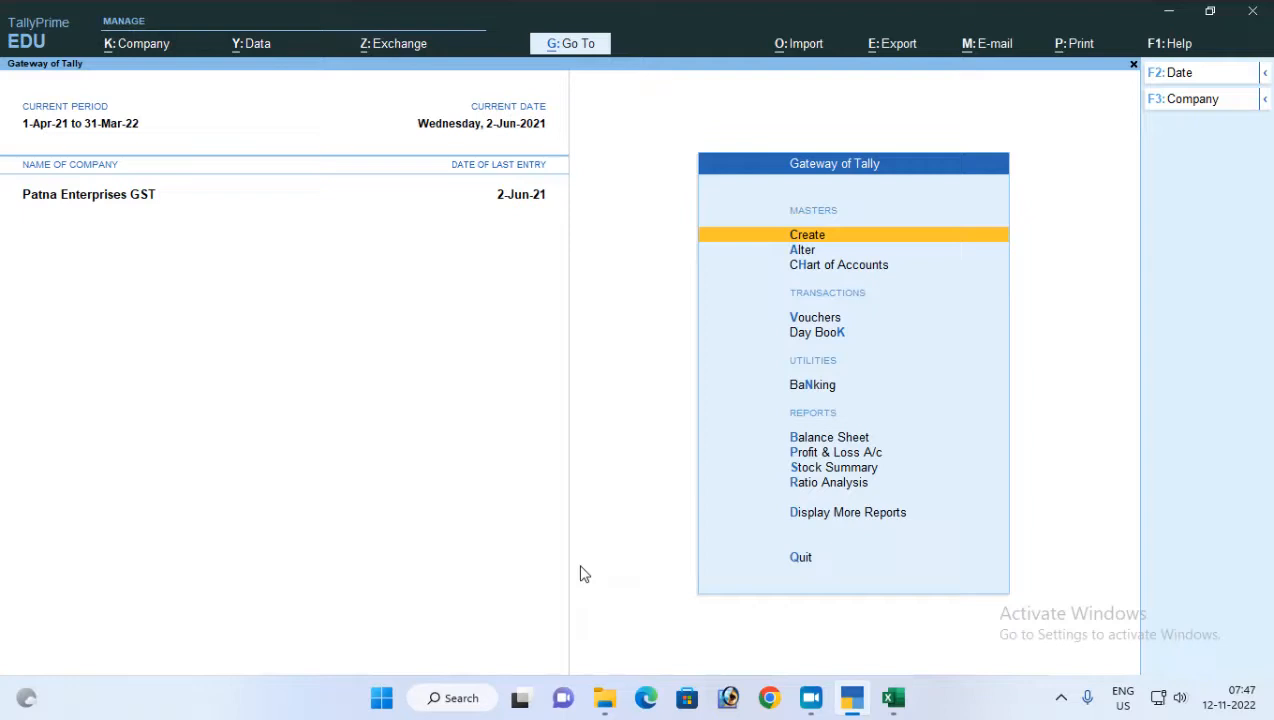
# Switch to the Excel notes and review the TDS on Commission ledgers, their groups, and the section, payment code and threshold details
pyautogui.click(893, 697)
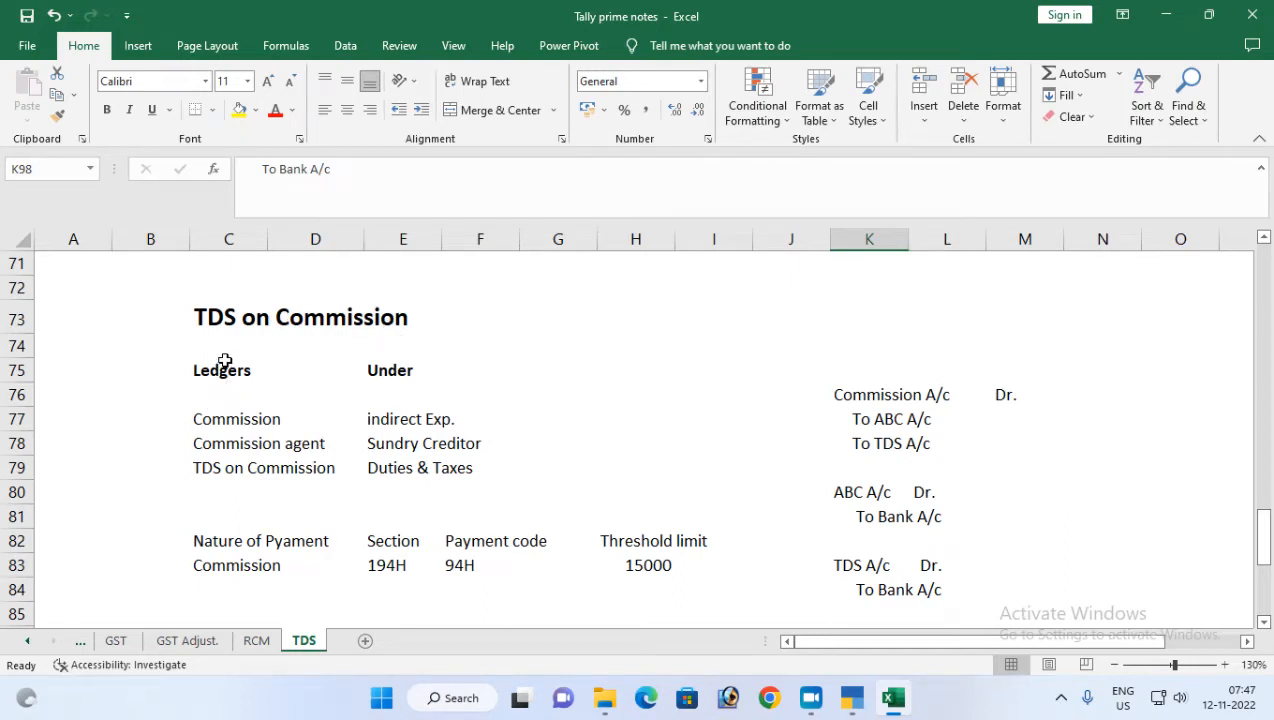
pyautogui.click(216, 417)
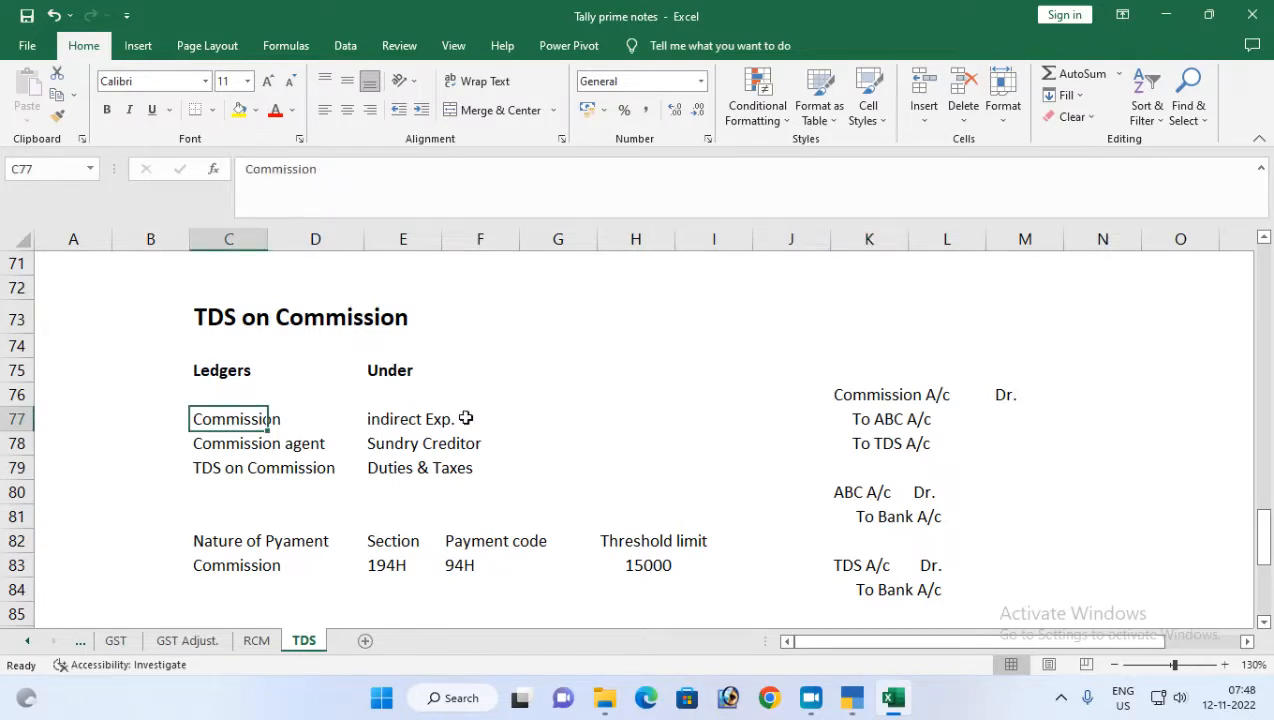
pyautogui.click(240, 447)
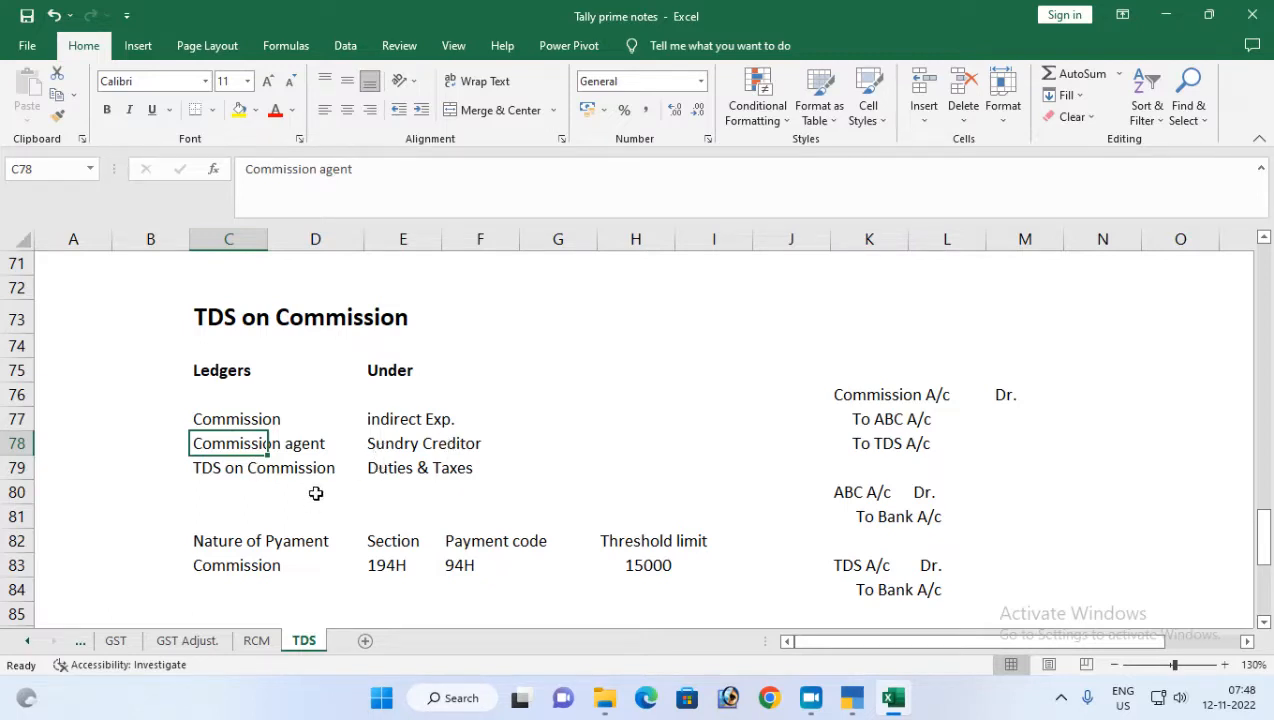
pyautogui.click(204, 473)
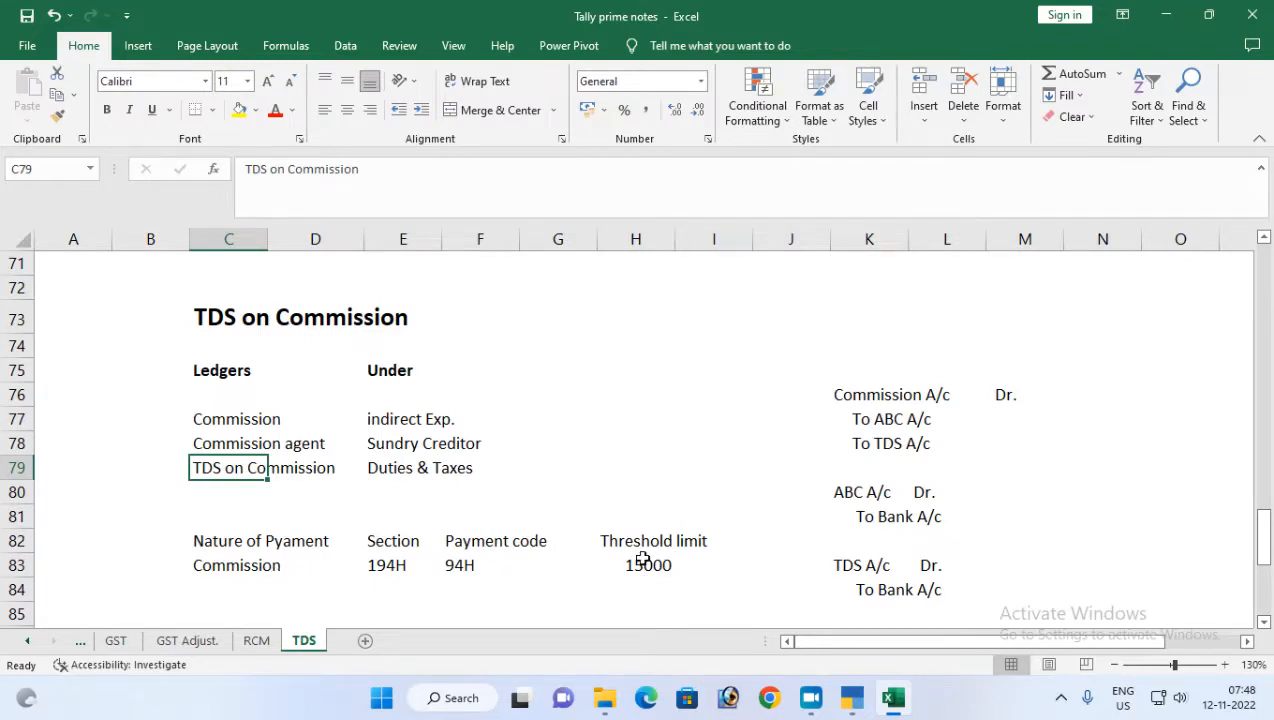
pyautogui.click(747, 549)
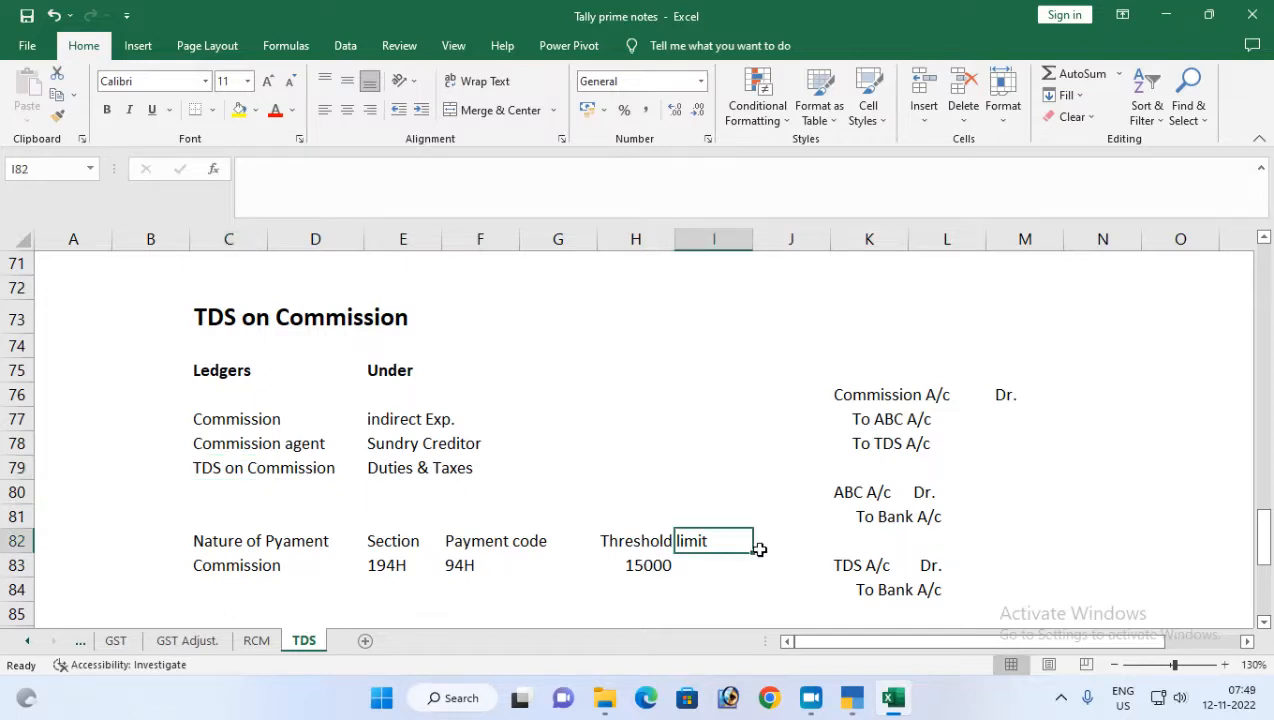
pyautogui.click(164, 557)
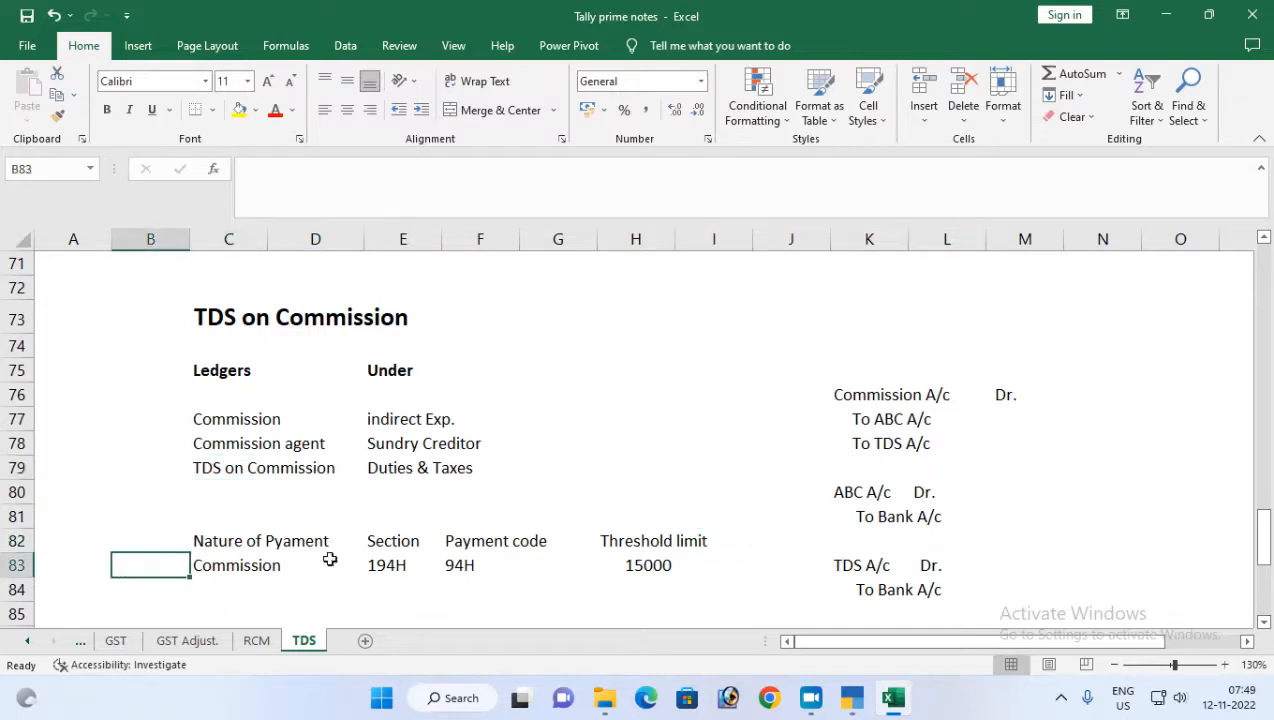
# Enter 5% in cell F73 beside the TDS on Commission heading and make it bold
pyautogui.click(458, 305)
pyautogui.write('5%')
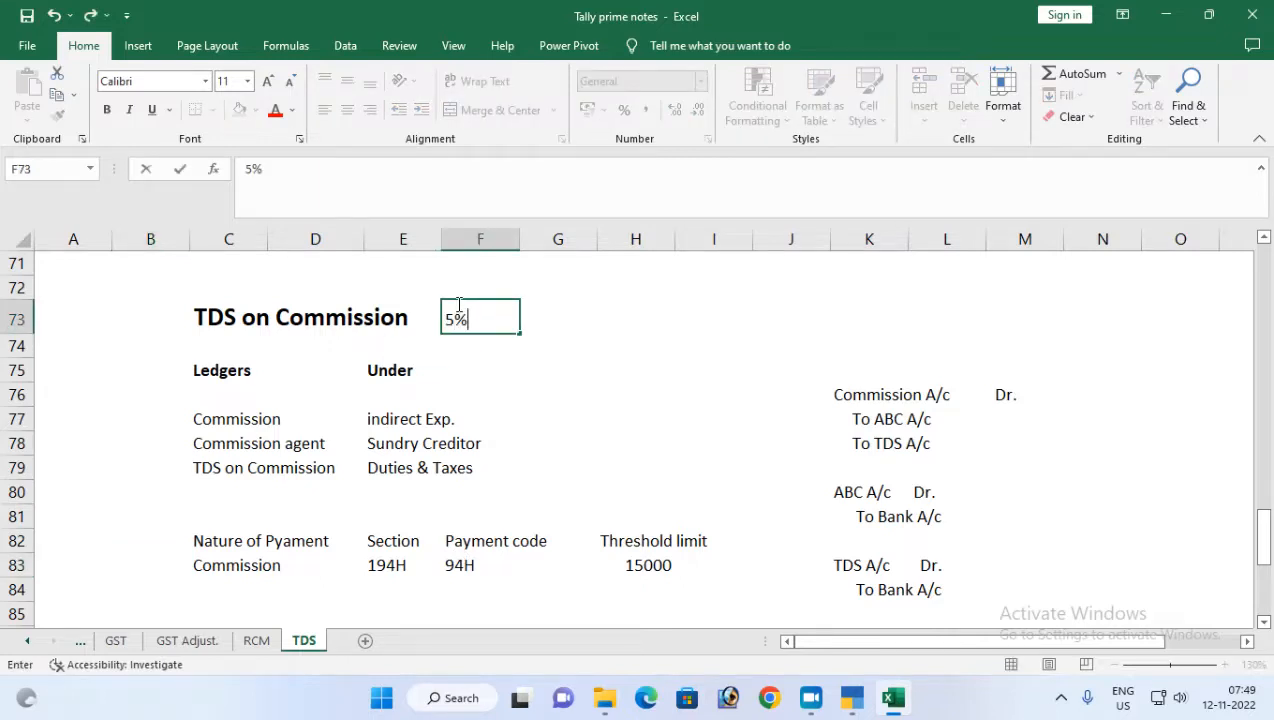
pyautogui.press('Return')
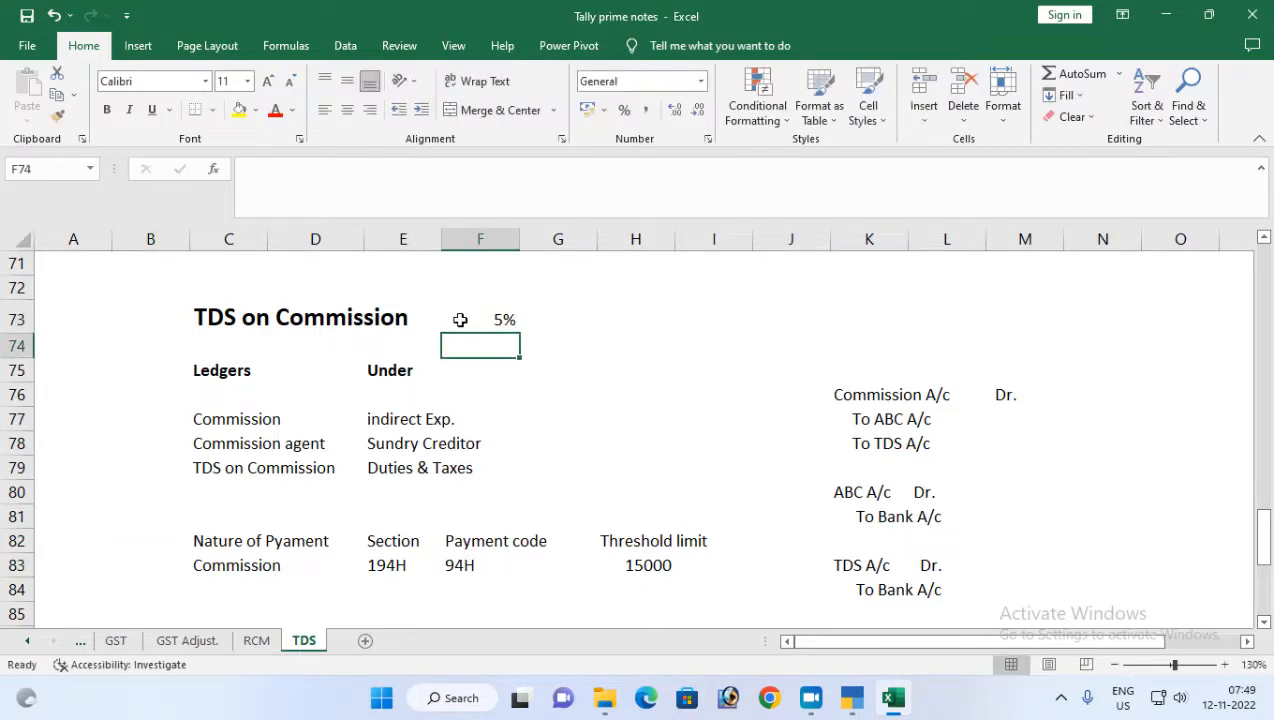
pyautogui.click(465, 320)
pyautogui.click(107, 110)
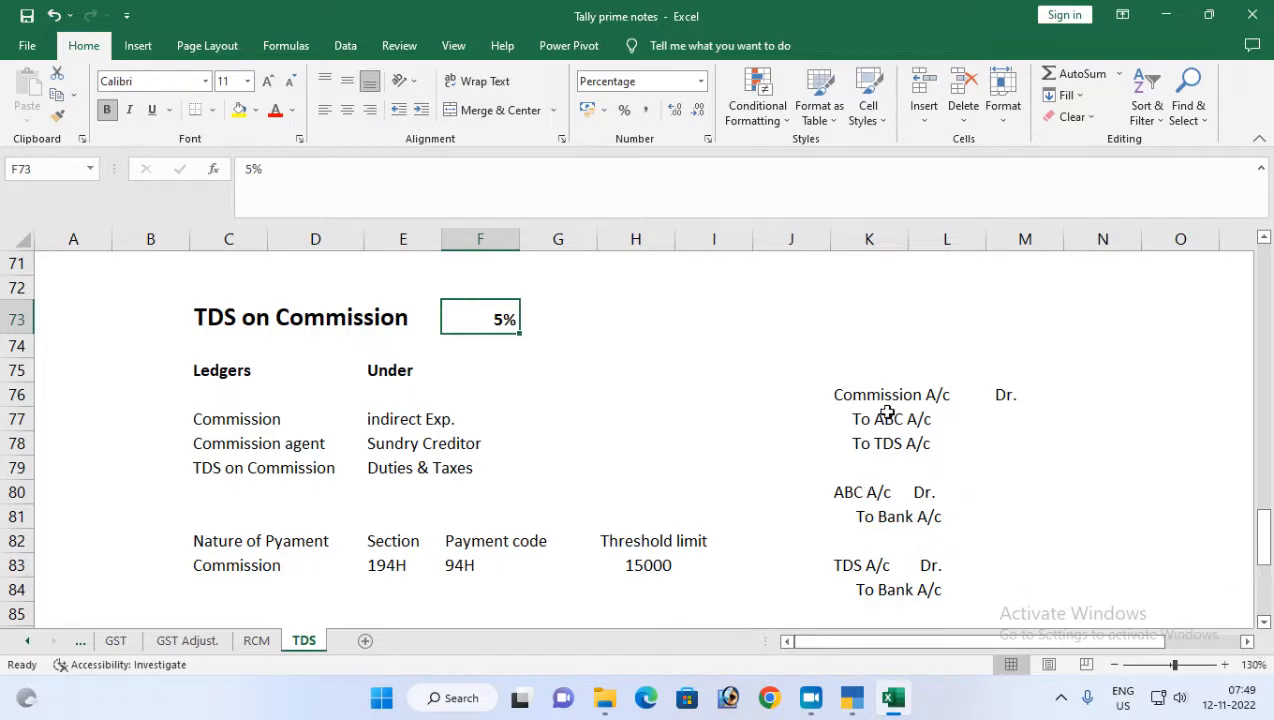
# Review the three journal entries for booking the commission, paying ABC A/c and paying the TDS
pyautogui.moveTo(844, 394); pyautogui.dragTo(1015, 440)
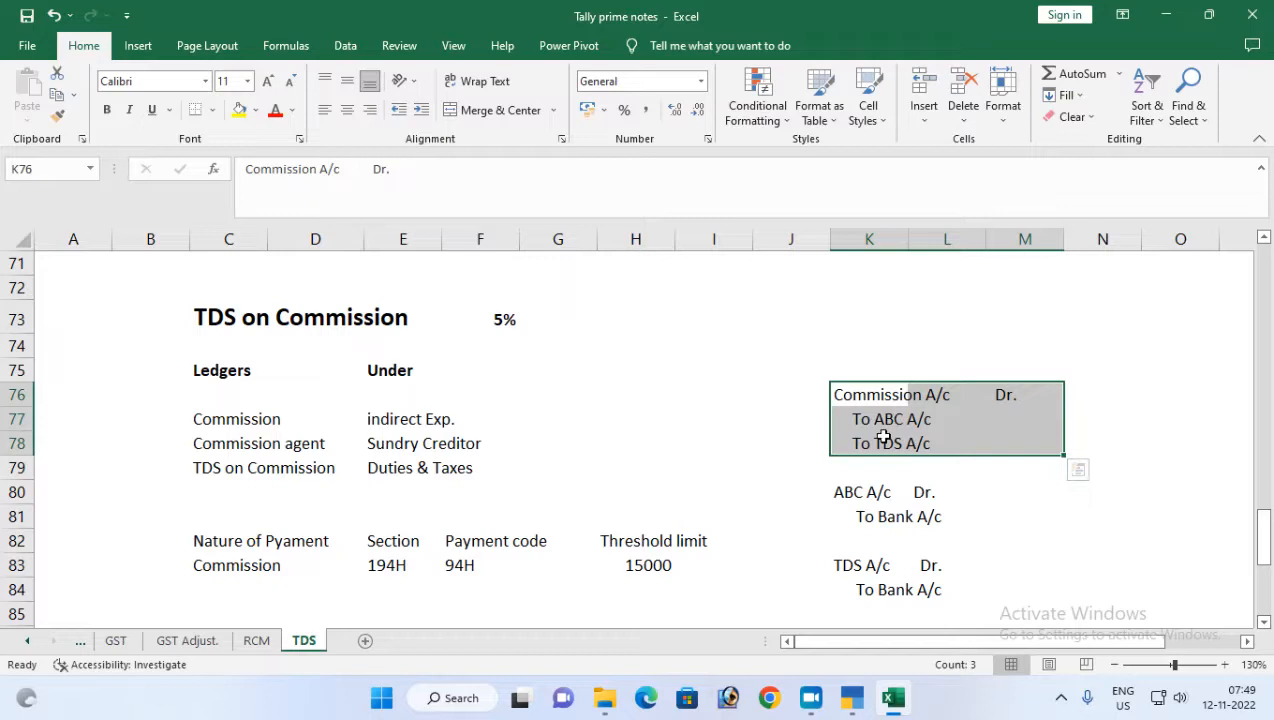
pyautogui.moveTo(844, 490); pyautogui.dragTo(1040, 516)
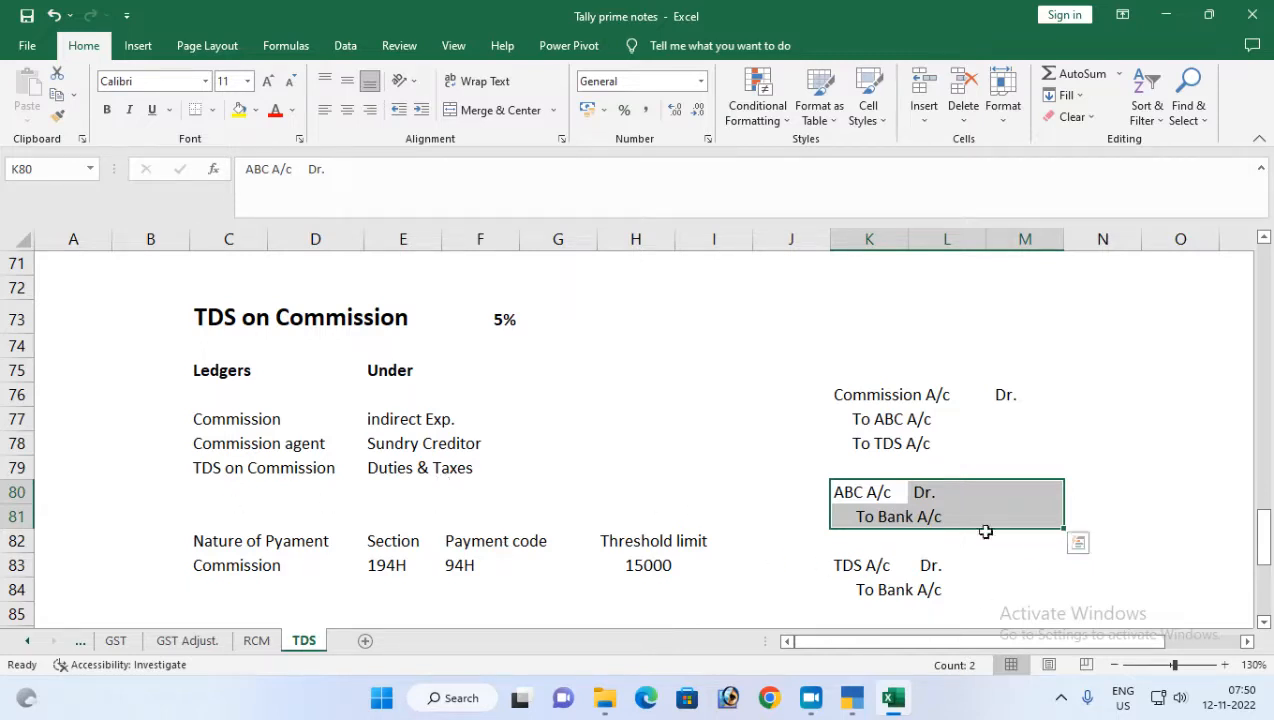
pyautogui.moveTo(847, 566); pyautogui.dragTo(983, 588)
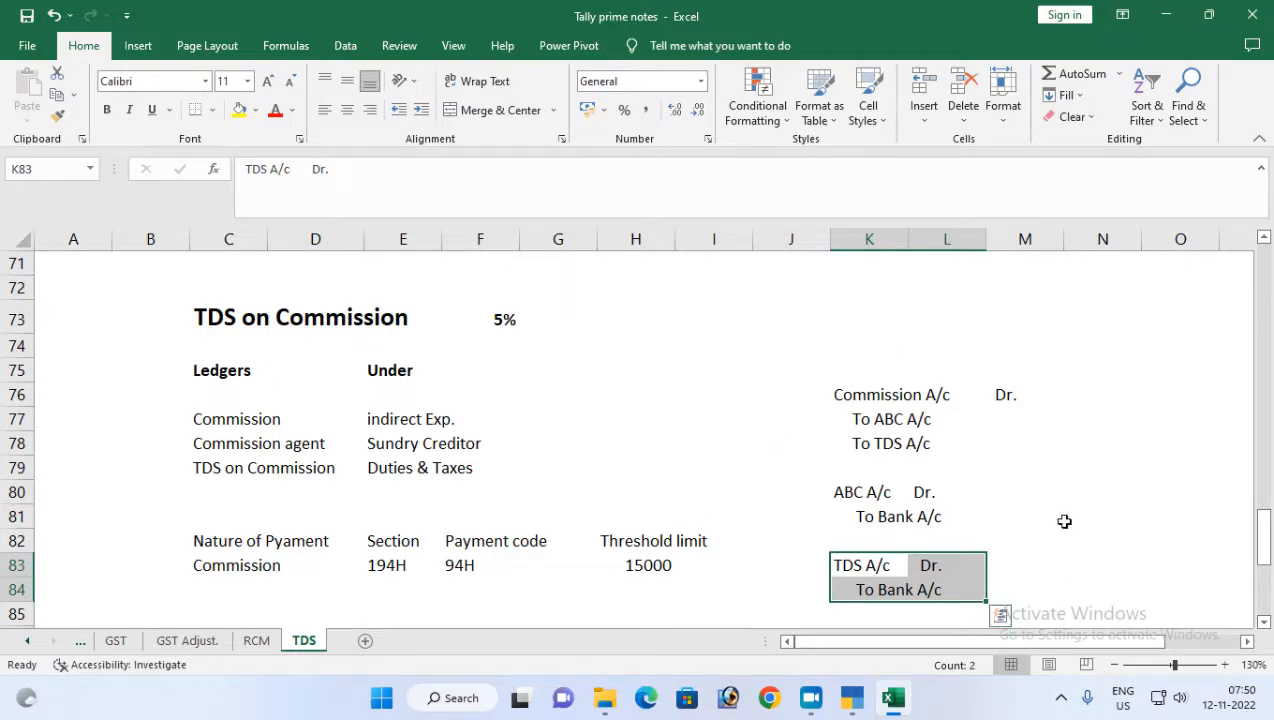
# Switch to TallyPrime and open the company features of Patna Enterprises GST
pyautogui.click(853, 708)
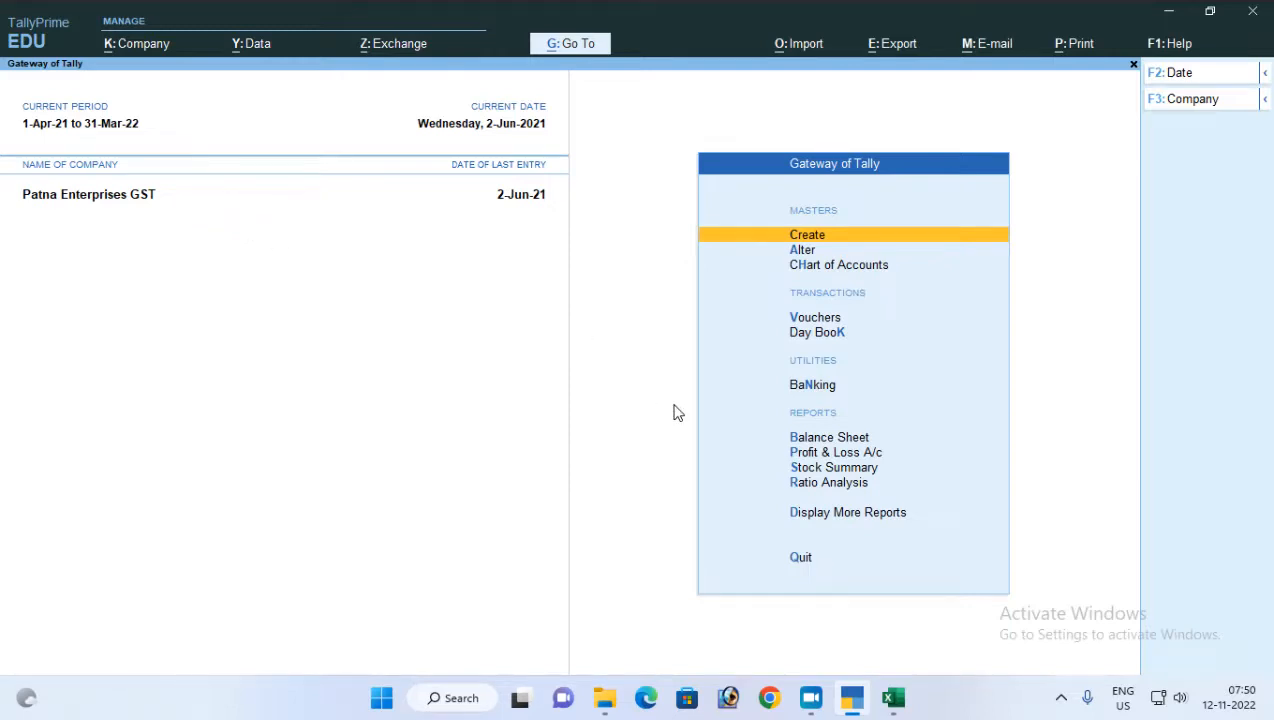
pyautogui.hotkey('alt', 'k')
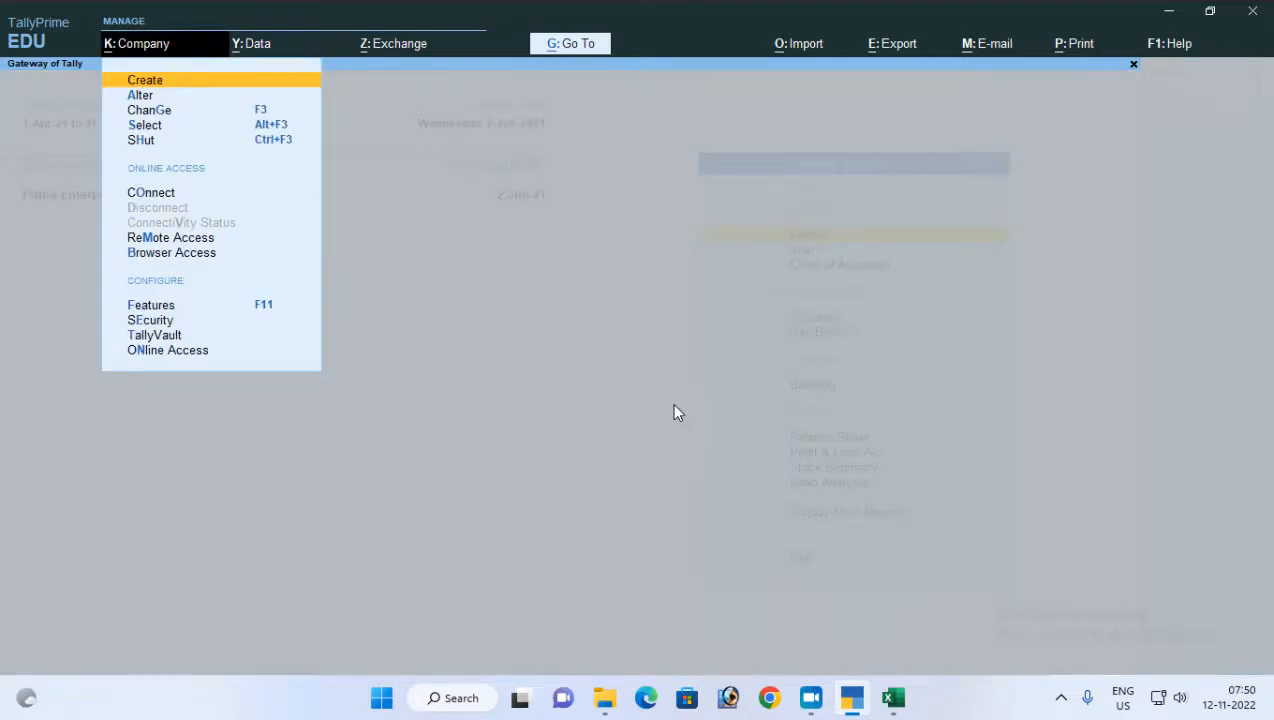
pyautogui.press('Down')
pyautogui.press('Down')
pyautogui.press('Down')
pyautogui.press('Down')
pyautogui.press('Down')
pyautogui.press('Down')
pyautogui.press('Down')
pyautogui.press('Down')
pyautogui.press('Down')
pyautogui.press('Down')
pyautogui.press('Up')
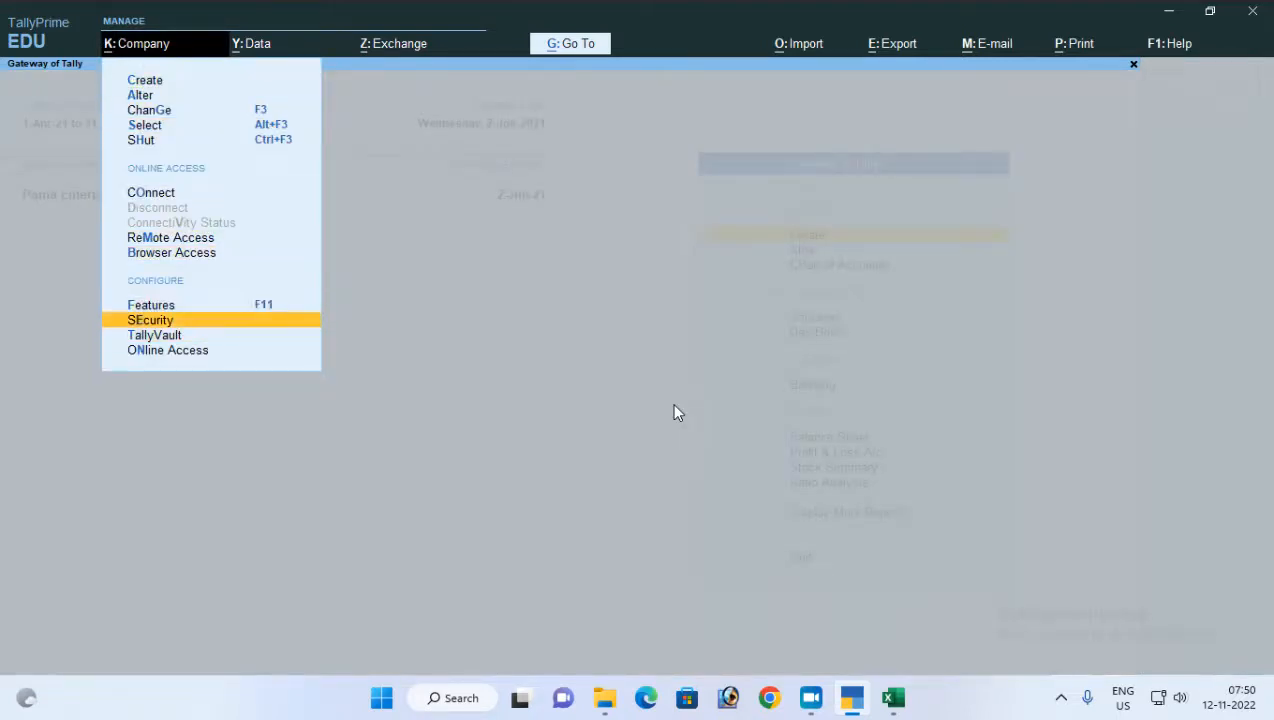
pyautogui.press('Up')
pyautogui.press('Return')
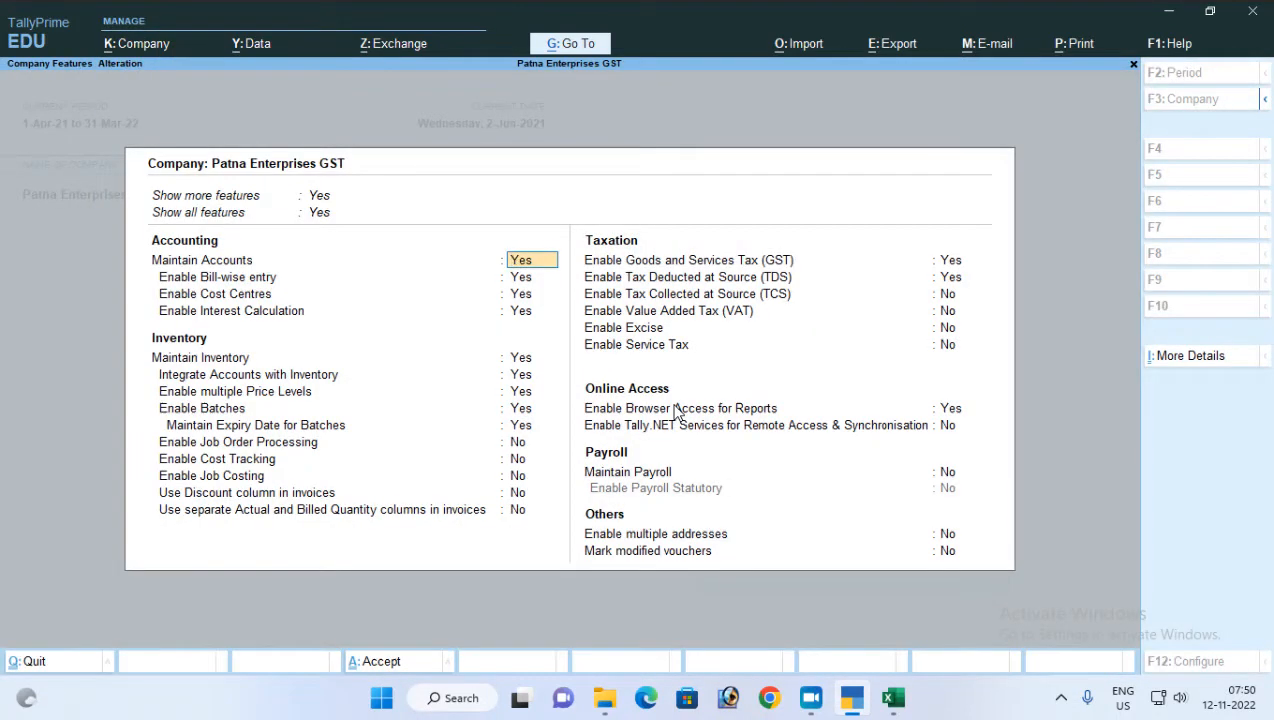
# Keep Tax Deducted at Source (TDS) enabled, and accept the TDS deductor details and company features as they are
pyautogui.click(728, 279)
pyautogui.press('Return')
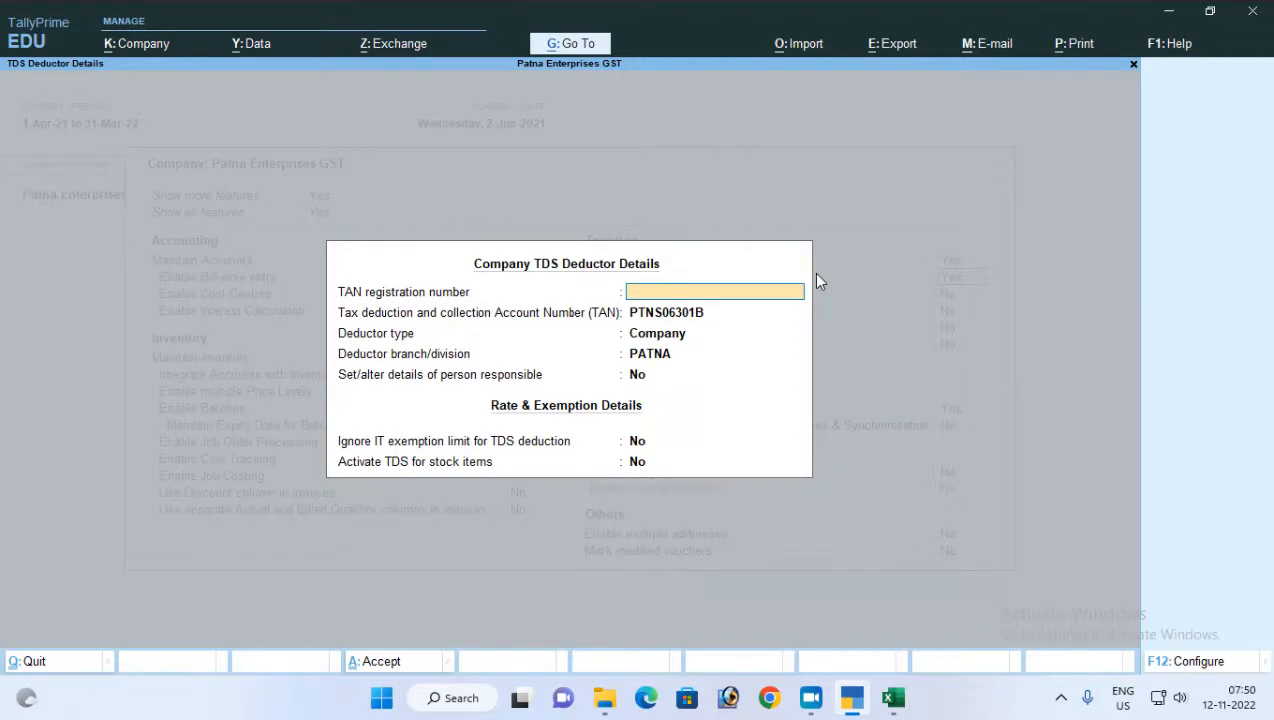
pyautogui.hotkey('ctrl', 'a')
pyautogui.hotkey('ctrl', 'a')
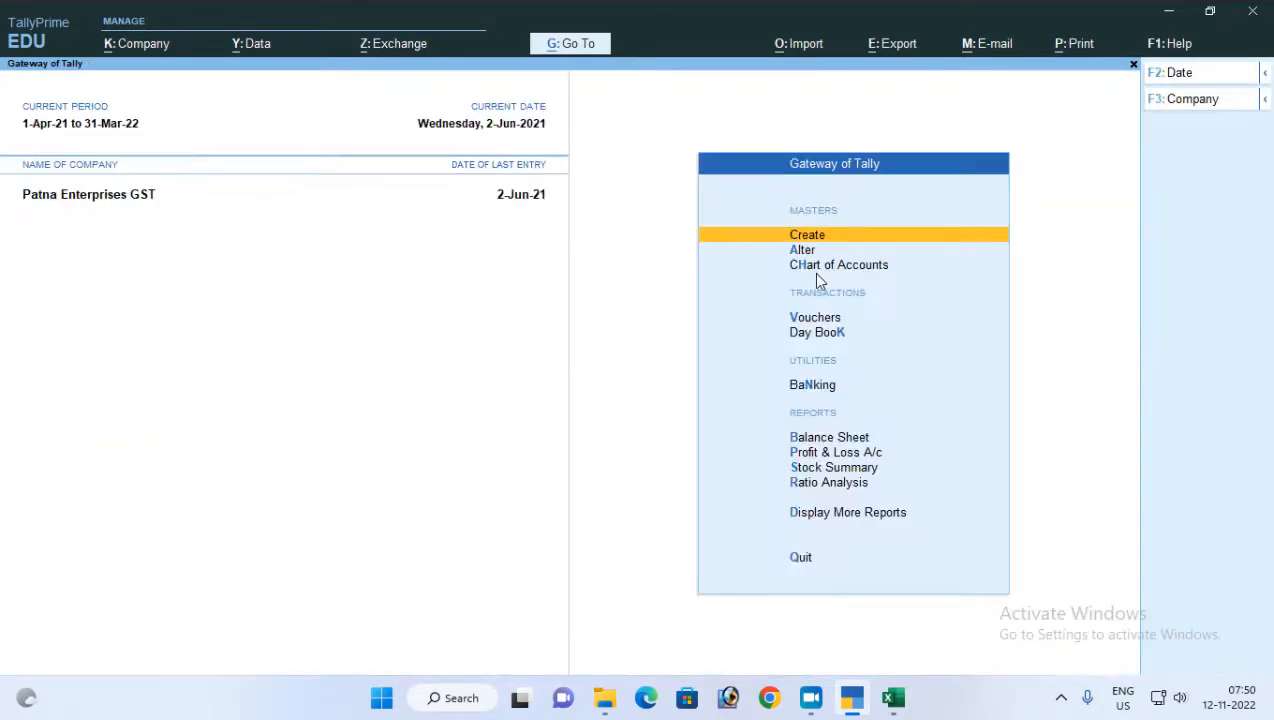
# Start a new ledger master and name it Commission Exp
pyautogui.press('Return')
pyautogui.press('Down')
pyautogui.press('Return')
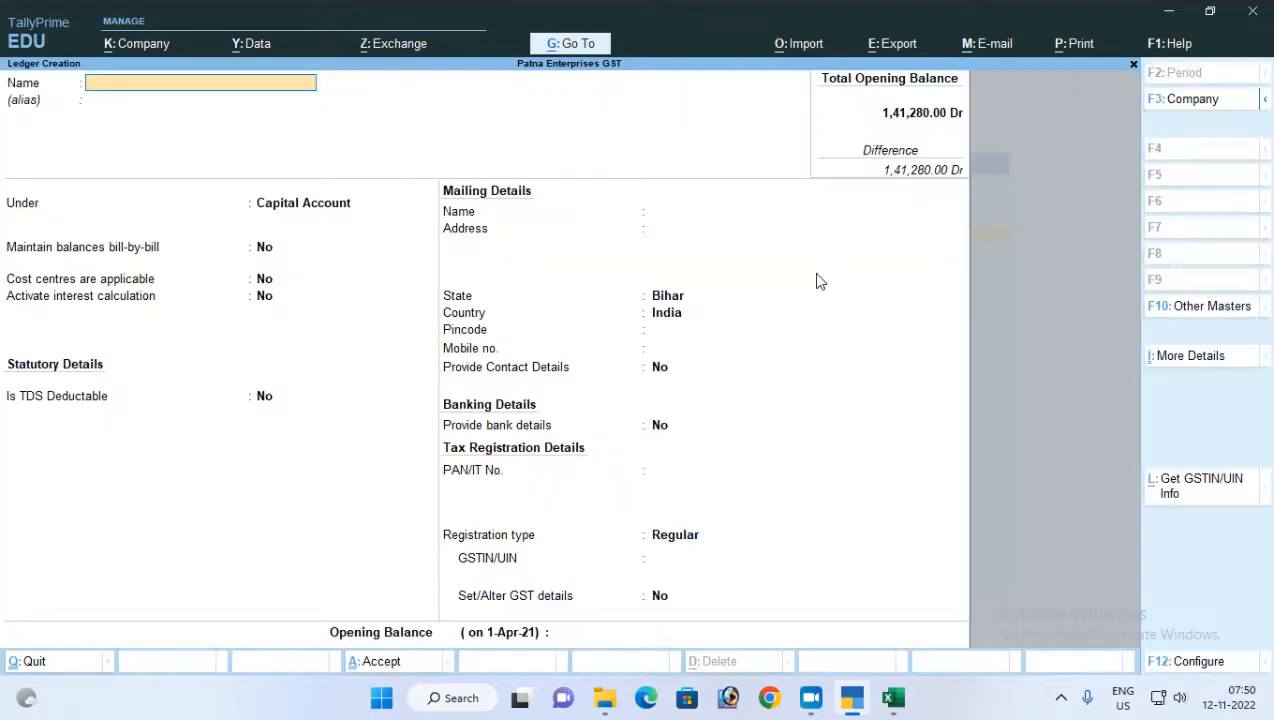
pyautogui.write('Commission Exop.')
pyautogui.press('BackSpace')
pyautogui.press('BackSpace')
pyautogui.press('BackSpace')
pyautogui.write('p.')
pyautogui.press('Return')
# Place the ledger under Indirect Expenses, leaving bill-by-bill balances at No and ledger type and appropriation method as Not Applicable
pyautogui.write('in')
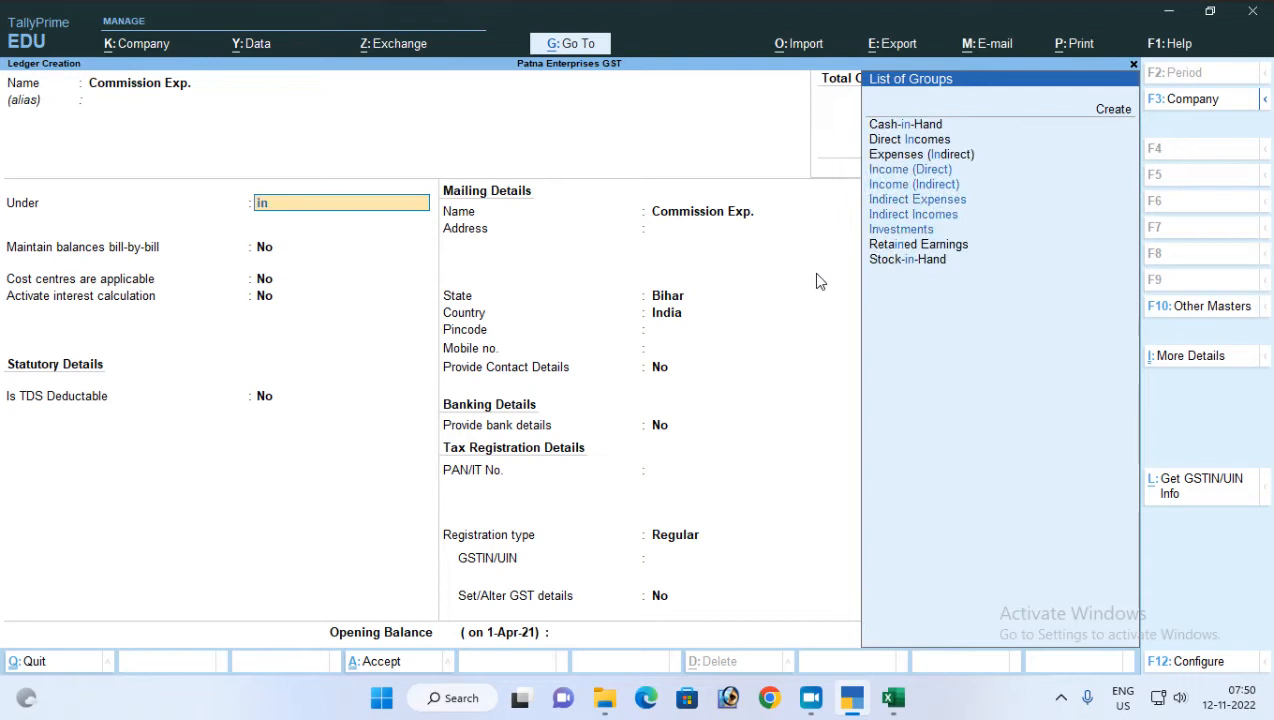
pyautogui.press('Down')
pyautogui.press('Down')
pyautogui.press('Down')
pyautogui.press('Down')
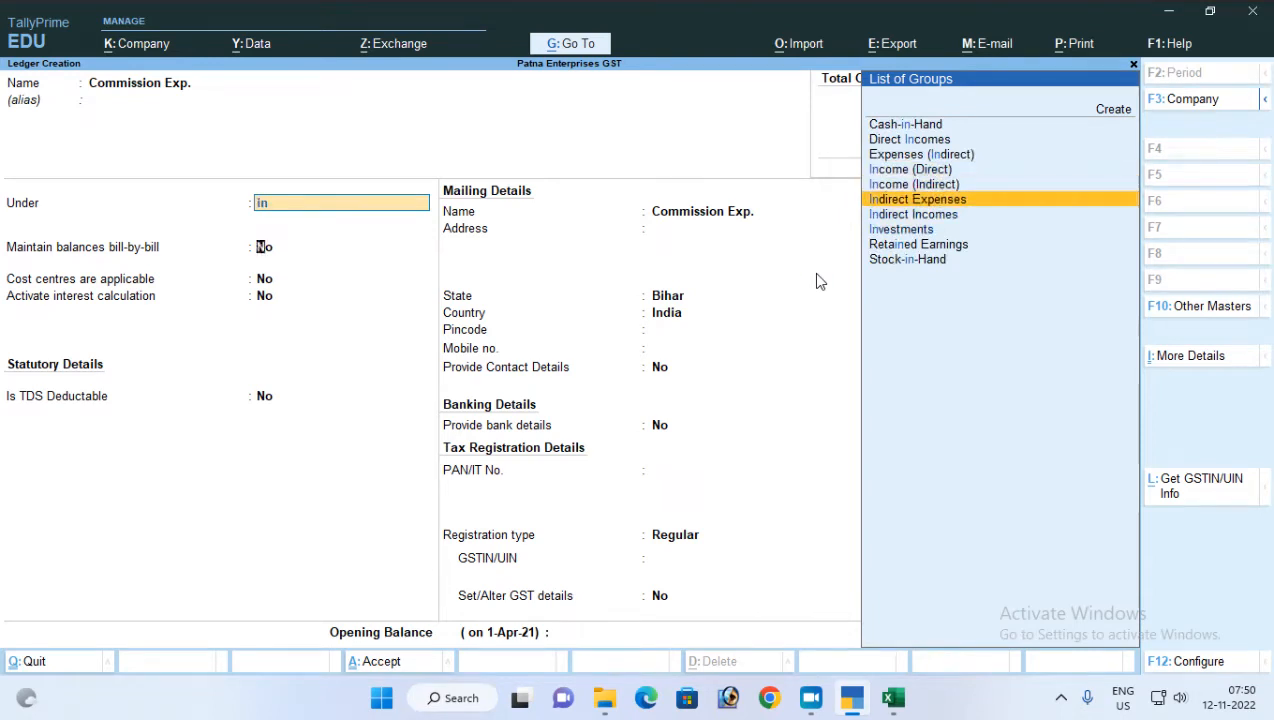
pyautogui.press('Return')
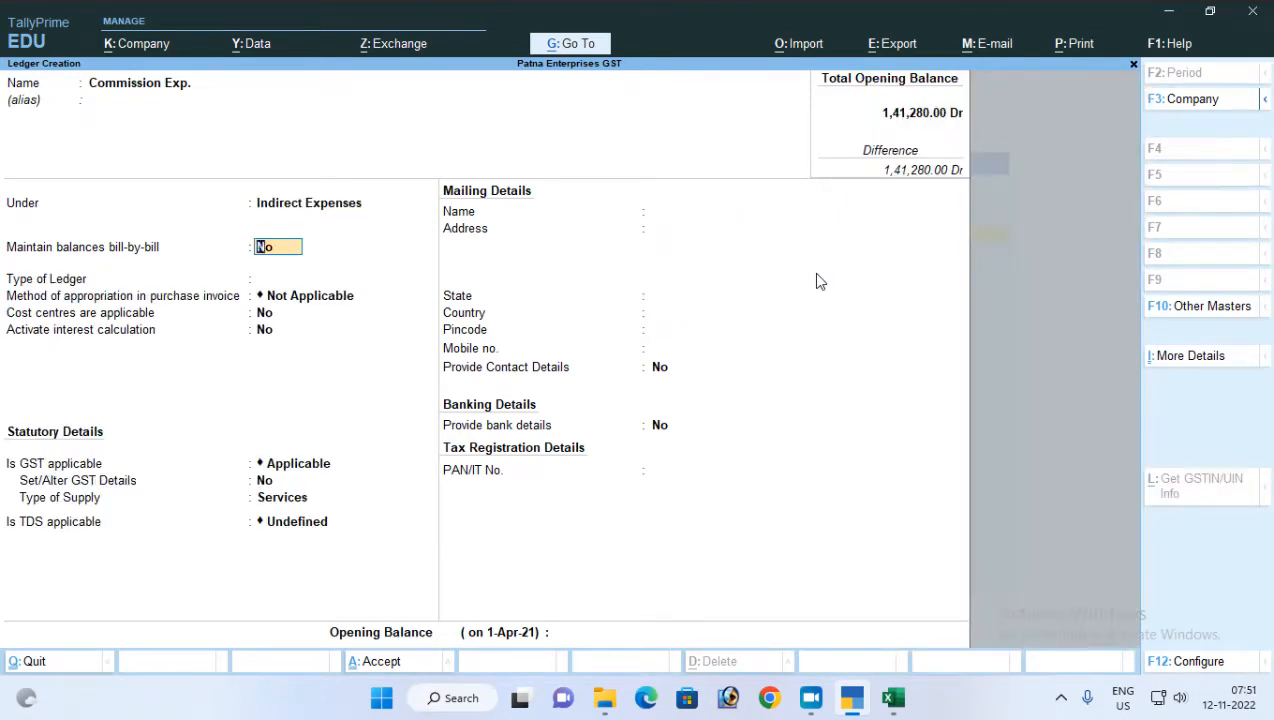
pyautogui.press('Return')
pyautogui.press('Return')
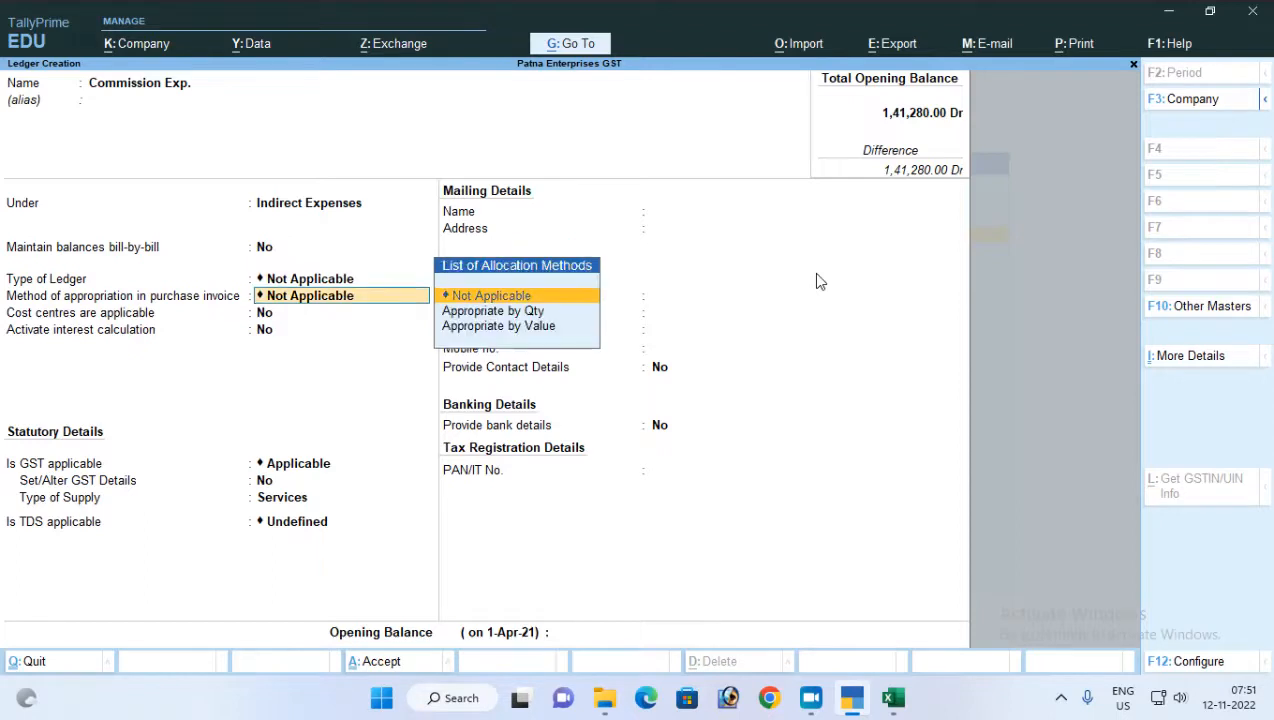
pyautogui.press('Return')
pyautogui.press('Return')
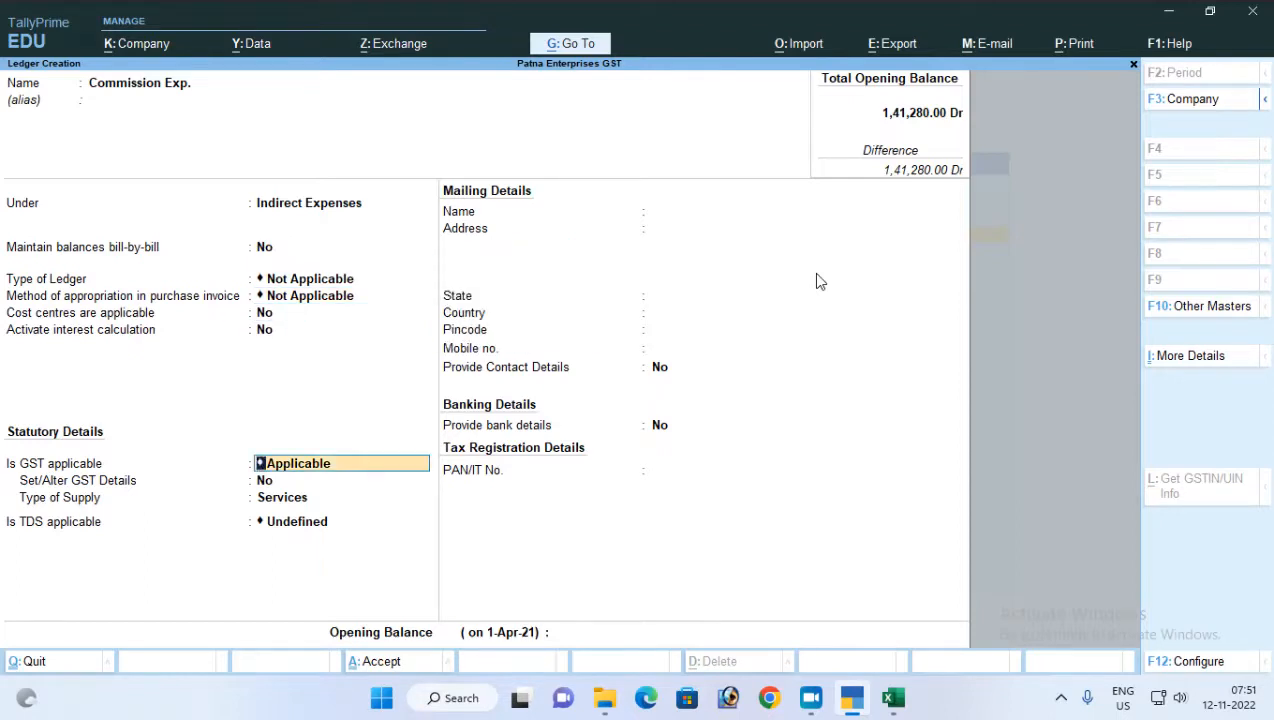
# Set GST to Not Applicable and TDS to Applicable in the ledger's statutory details
pyautogui.write('N')
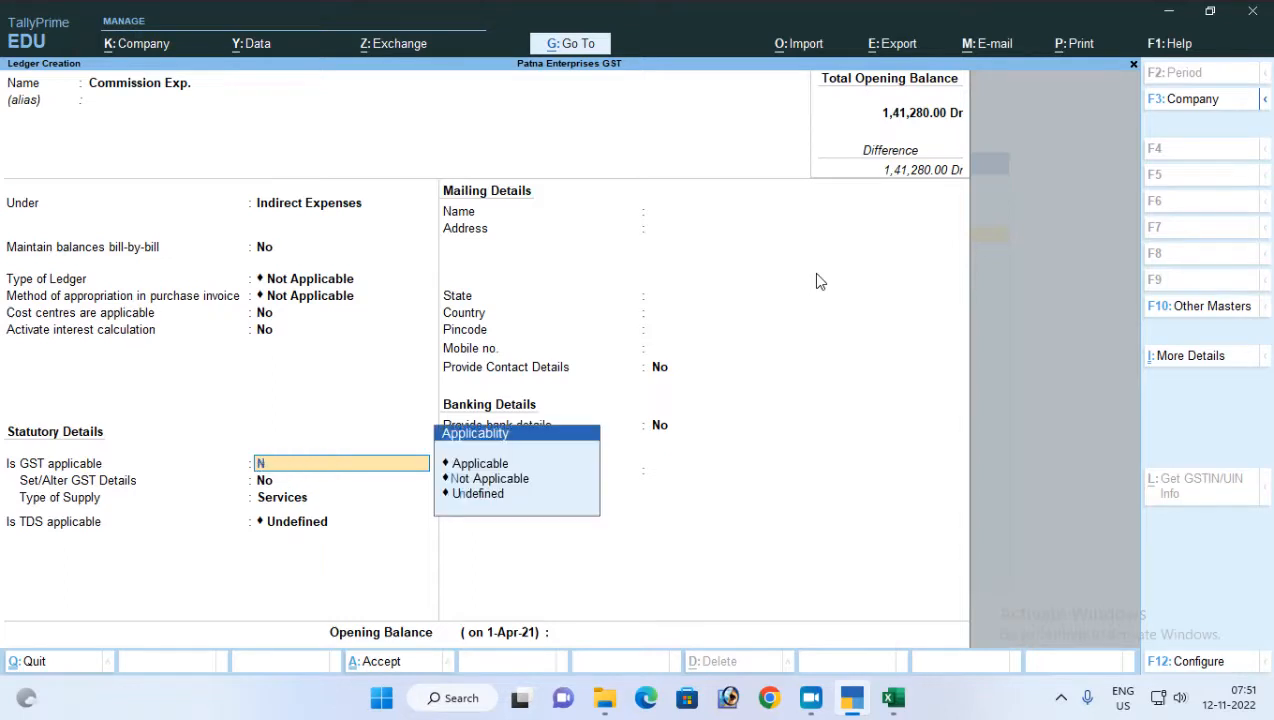
pyautogui.press('Return')
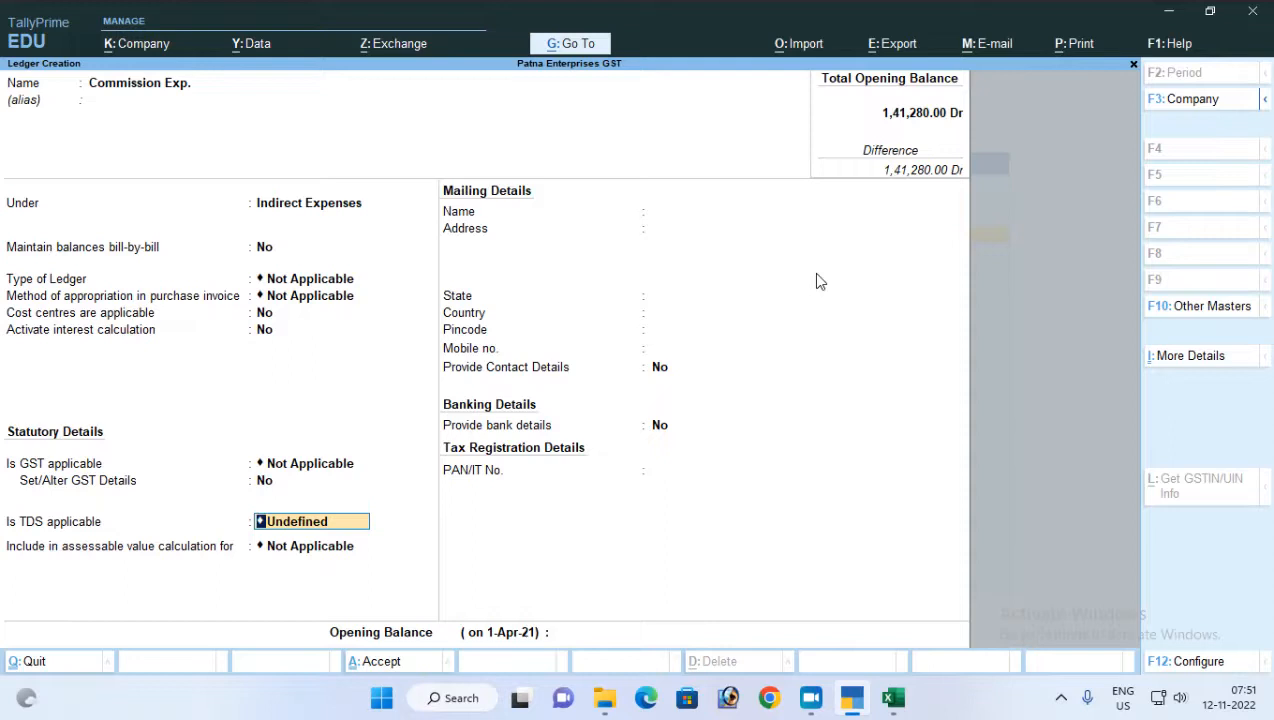
pyautogui.write('A')
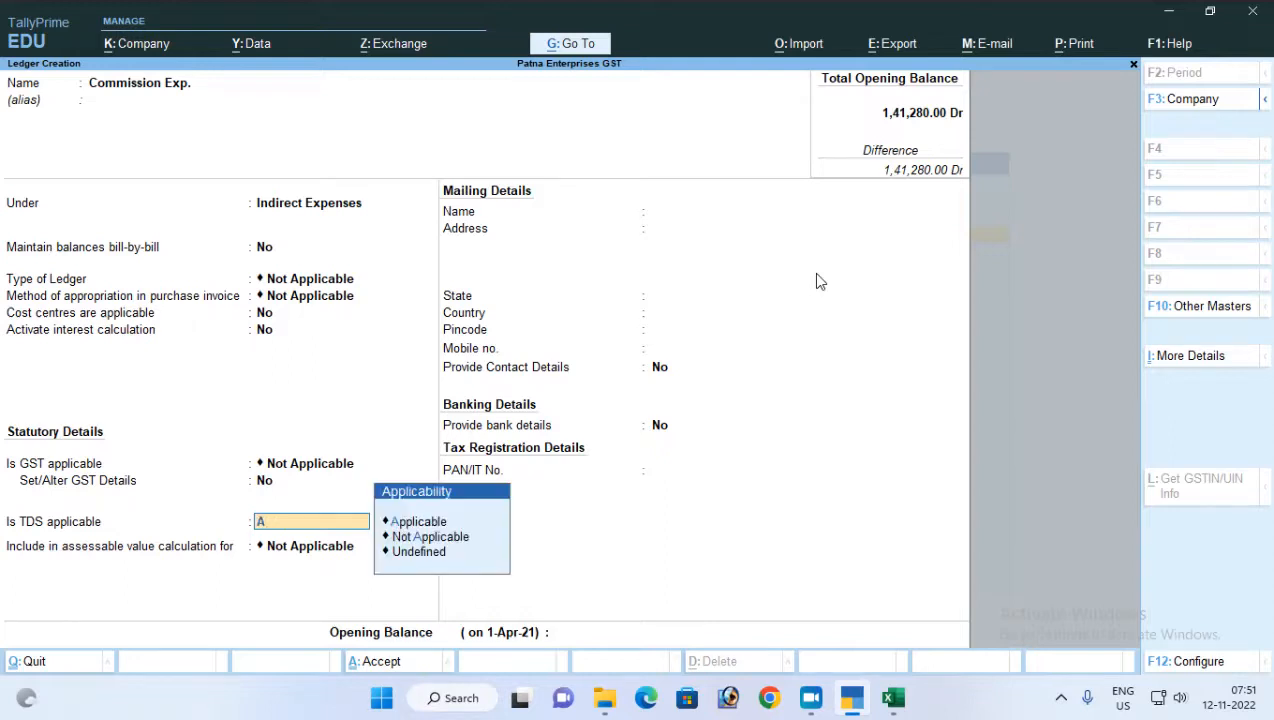
pyautogui.press('Return')
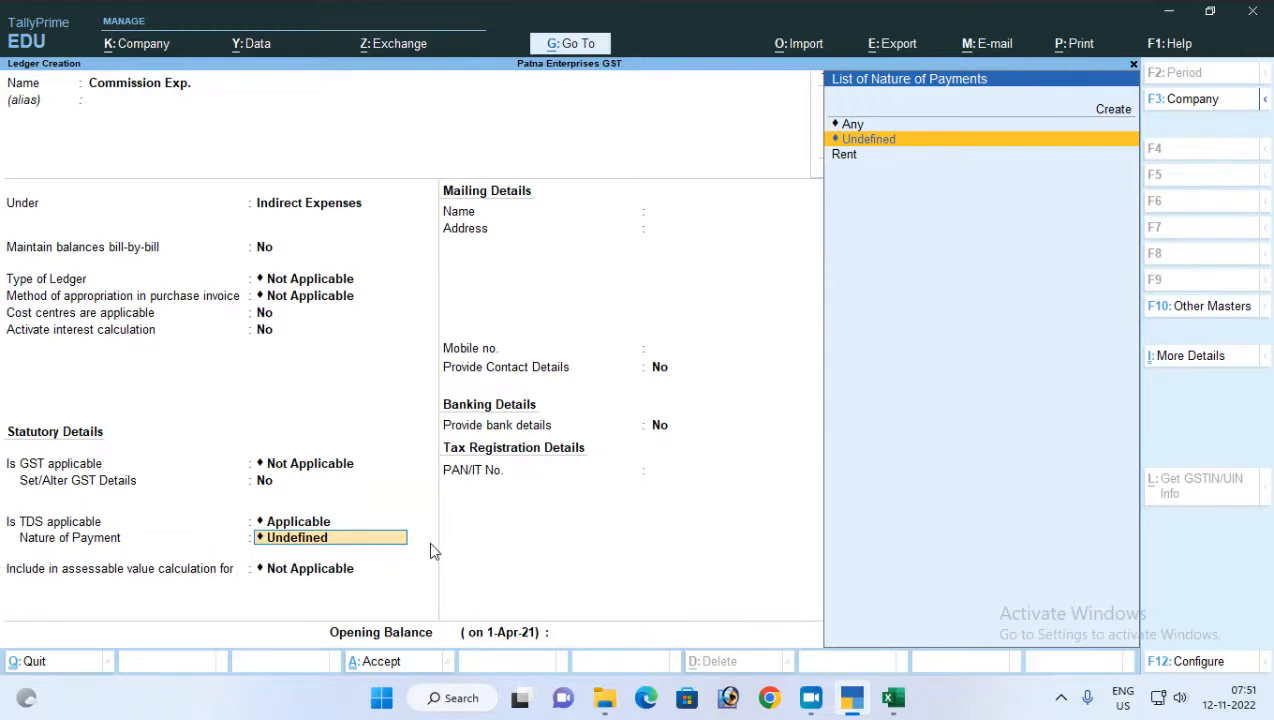
# Create a new TDS nature of payment for the ledger, named Commission Or Brokerage
pyautogui.click(853, 163)
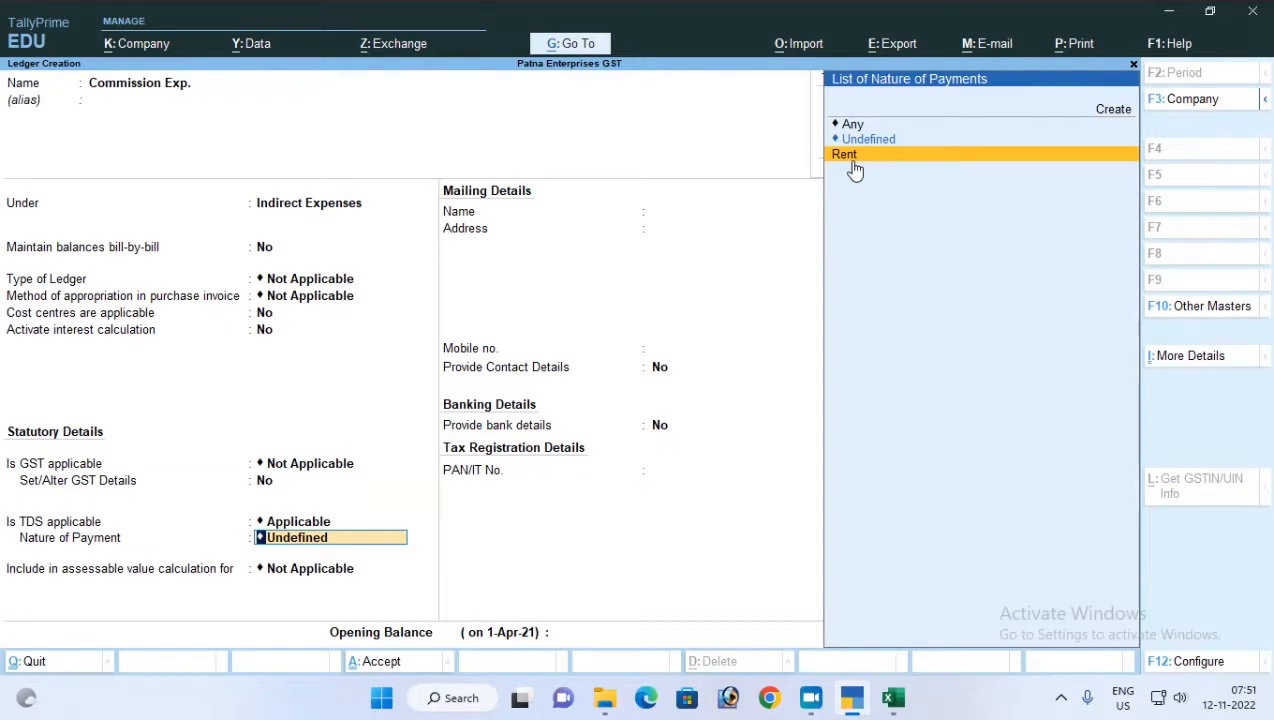
pyautogui.press('Up')
pyautogui.press('Up')
pyautogui.press('Up')
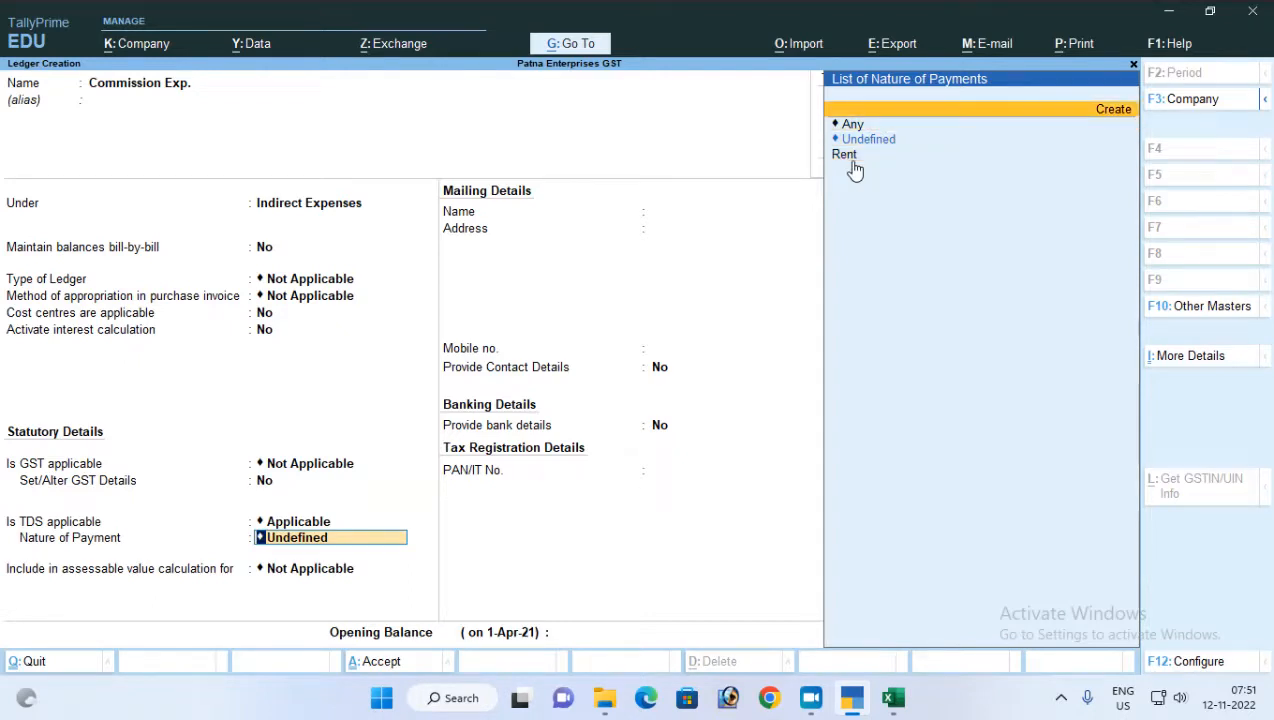
pyautogui.press('Return')
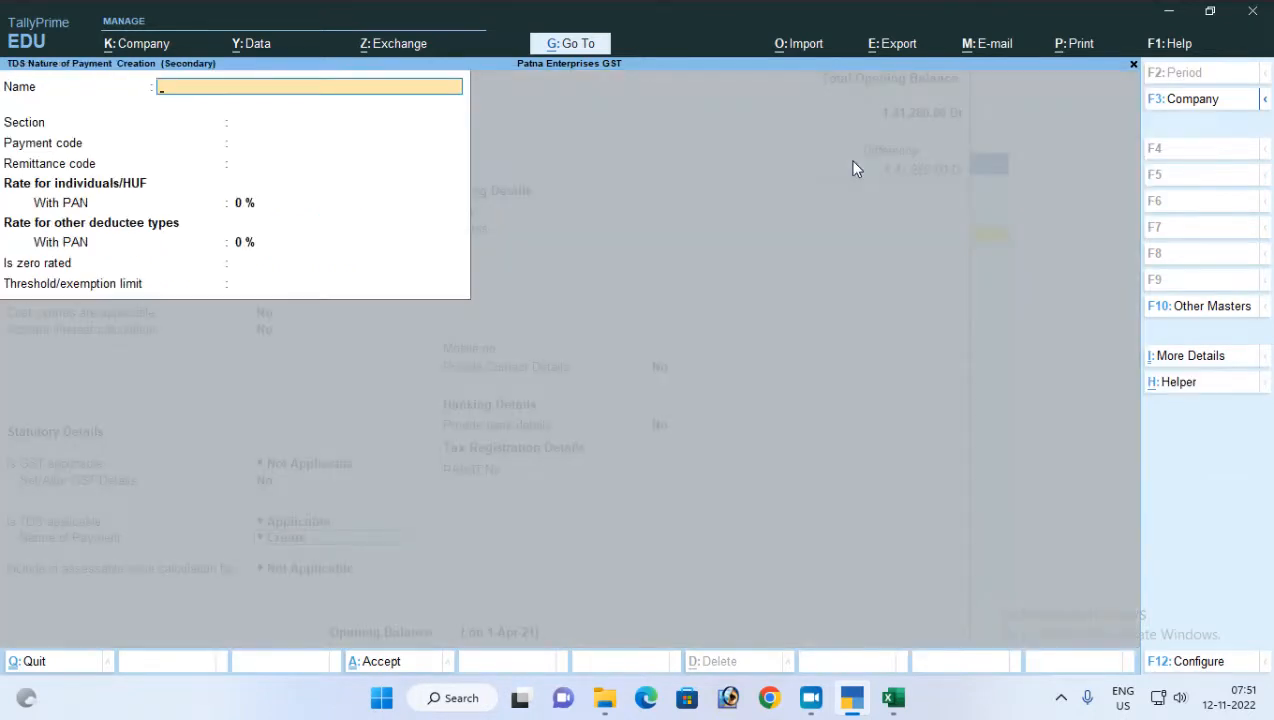
pyautogui.write('Commission Or Brok')
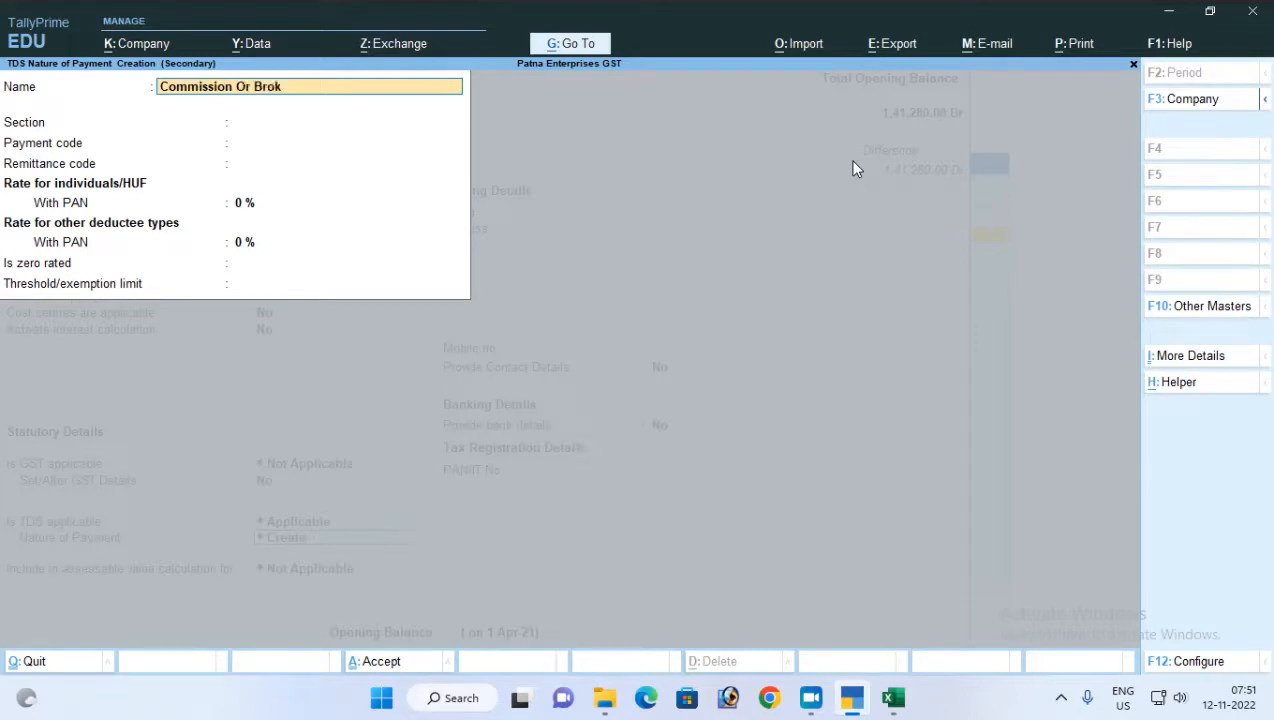
pyautogui.write('erage')
pyautogui.press('Return')
pyautogui.press('Return')
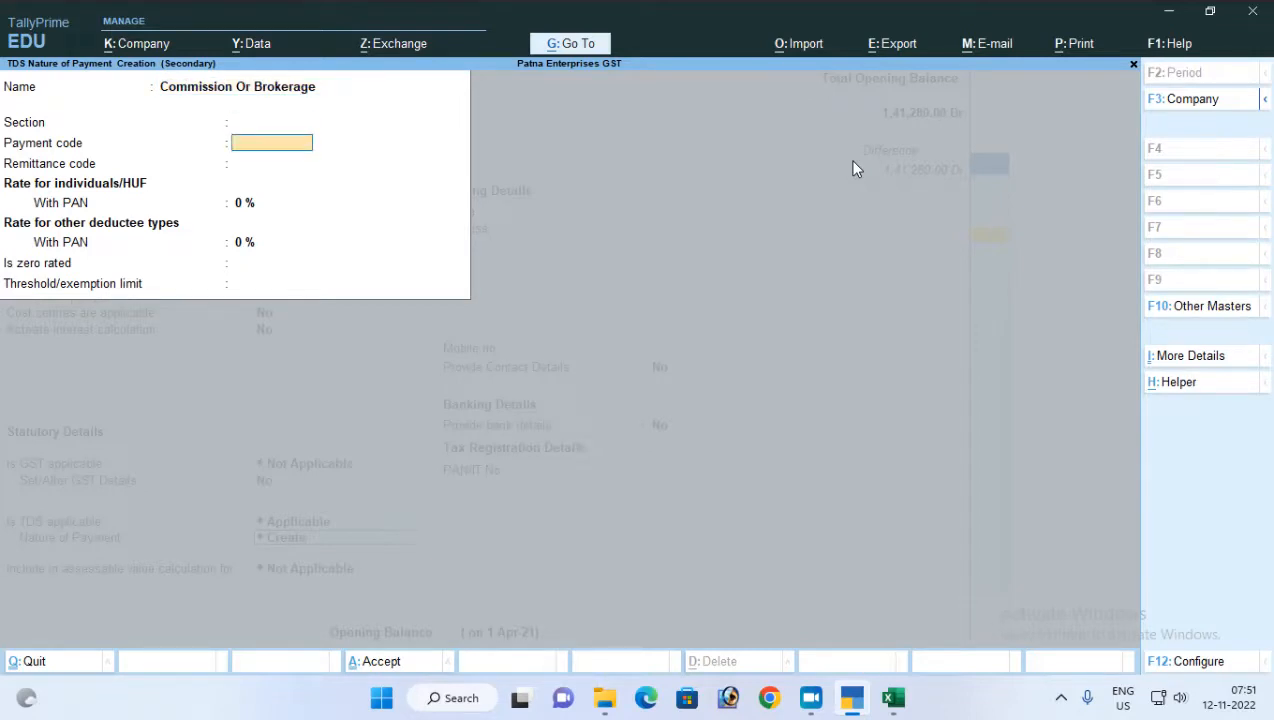
# Set the section of the Commission Or Brokerage nature of payment to 194H
pyautogui.press('BackSpace')
pyautogui.write('194')
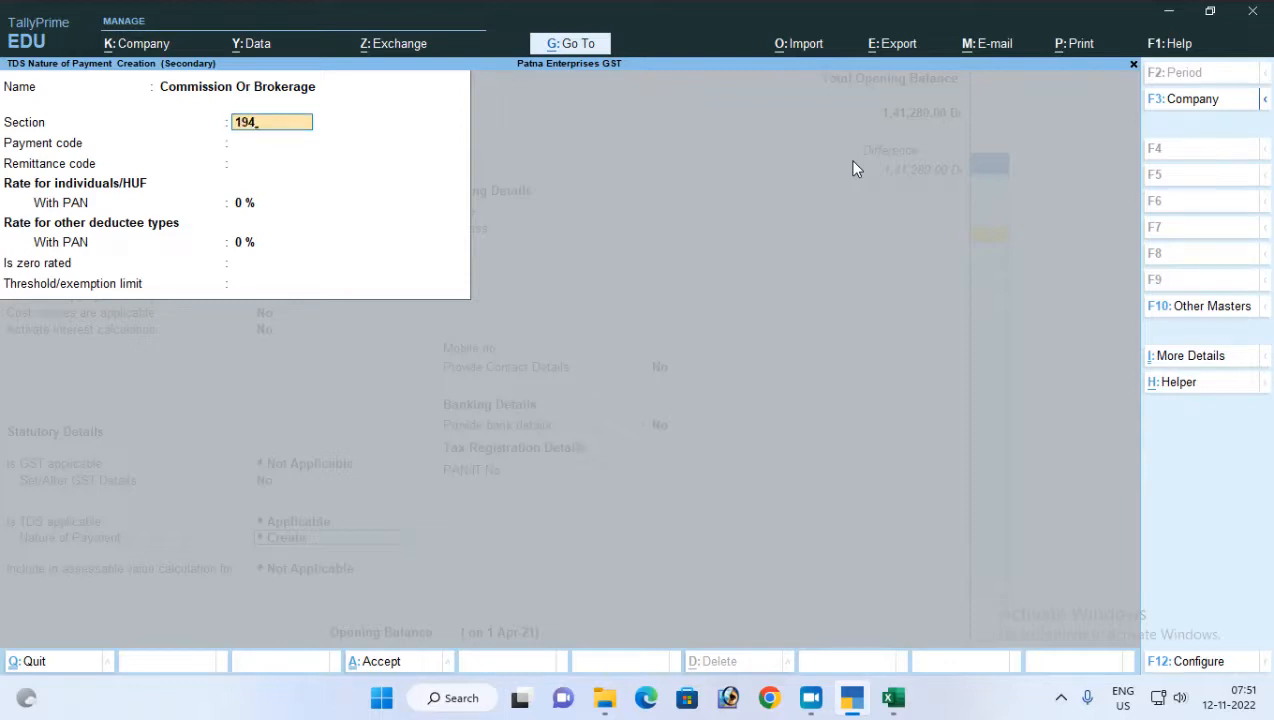
pyautogui.write('H')
pyautogui.press('Return')
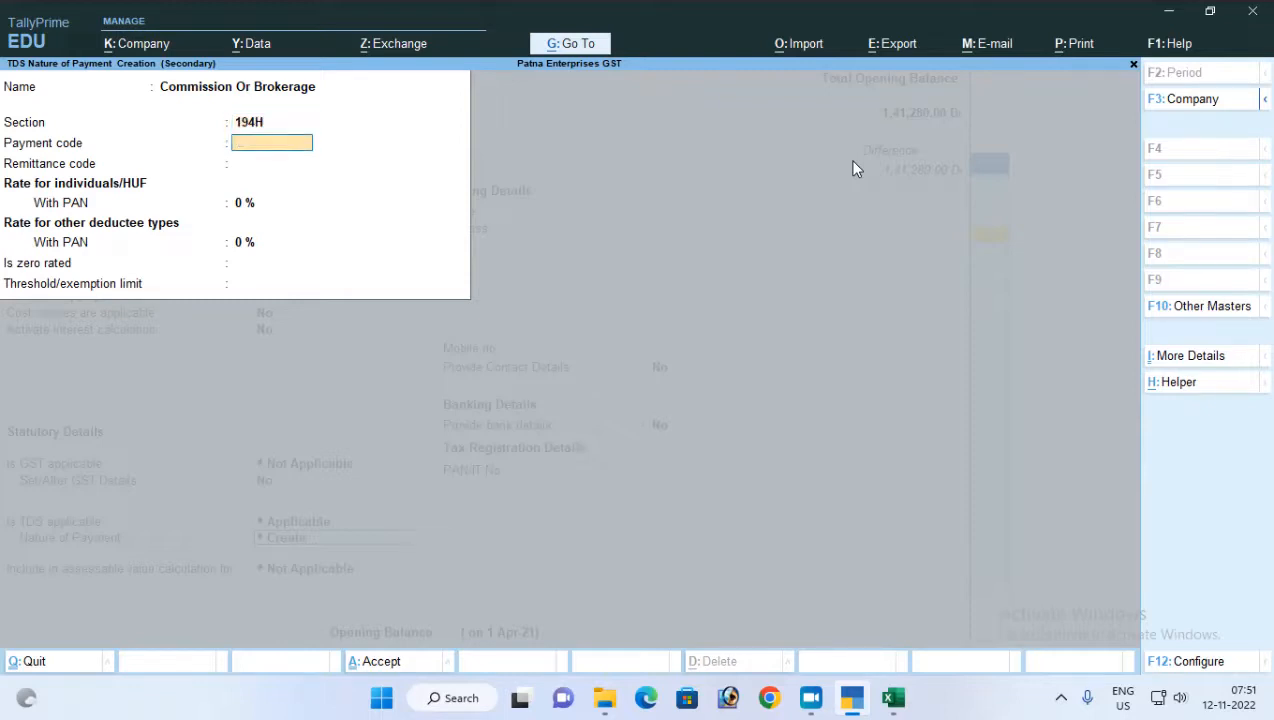
# Set the payment code to 94H, leave the remittance code blank, and set both with-PAN rates to 5%
pyautogui.write('94H')
pyautogui.press('Return')
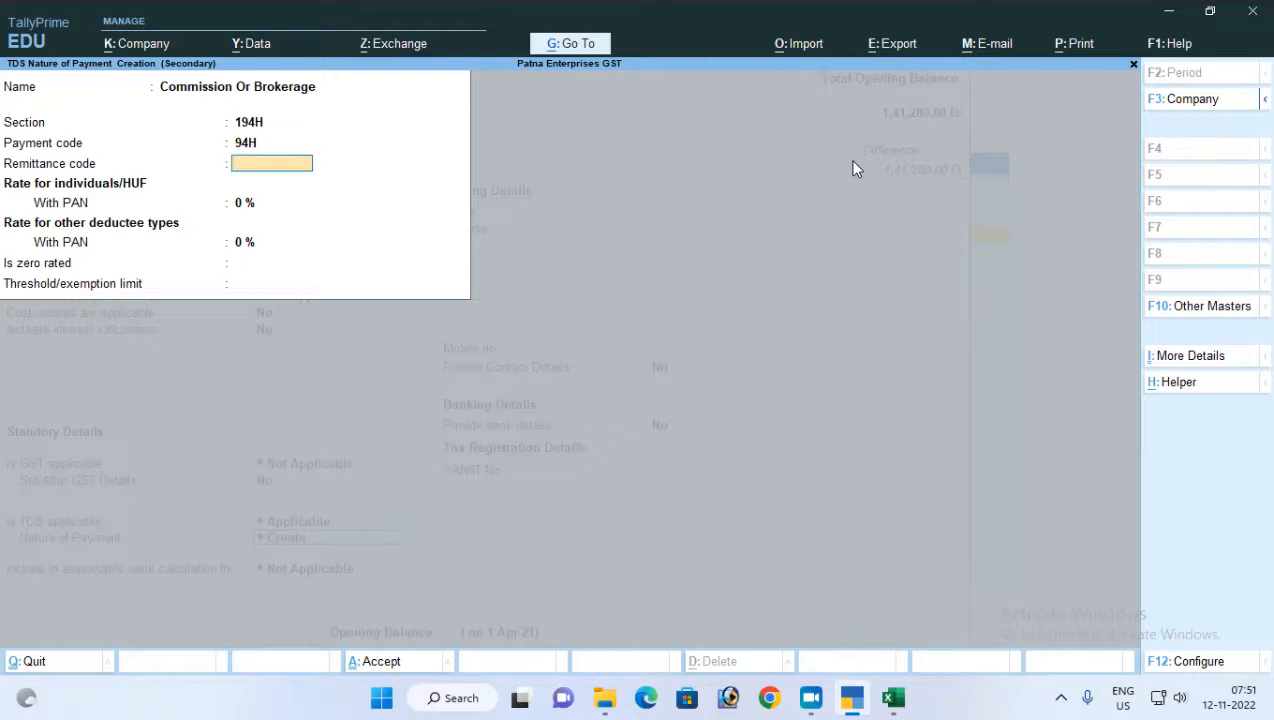
pyautogui.press('Return')
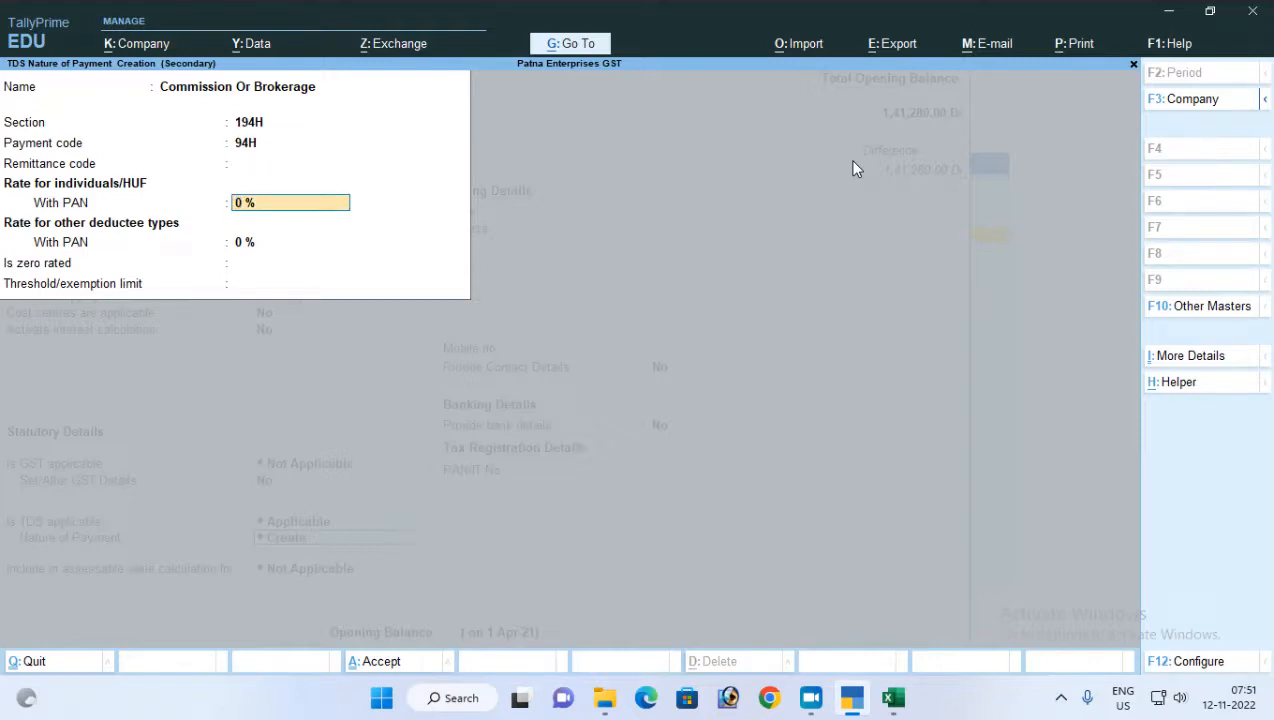
pyautogui.write('5')
pyautogui.press('Return')
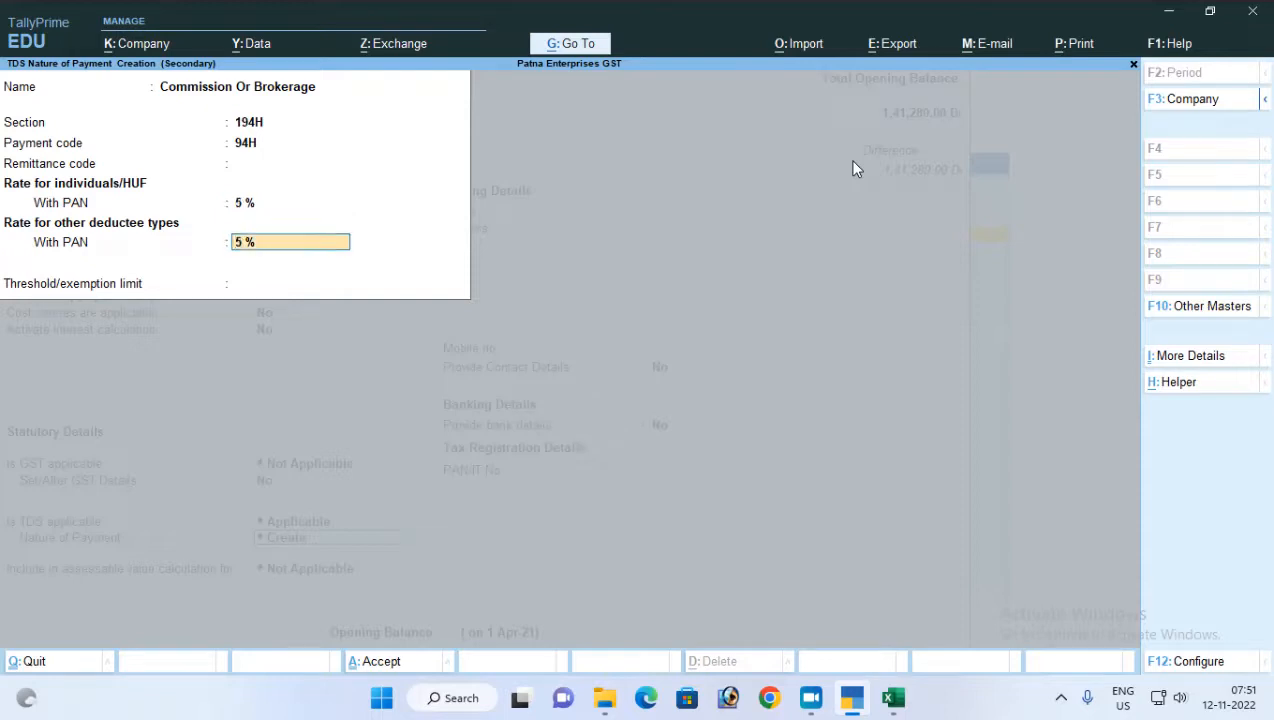
pyautogui.press('Return')
# Set the threshold/exemption limit to 15000 and save the Commission Or Brokerage nature of payment
pyautogui.write('15000')
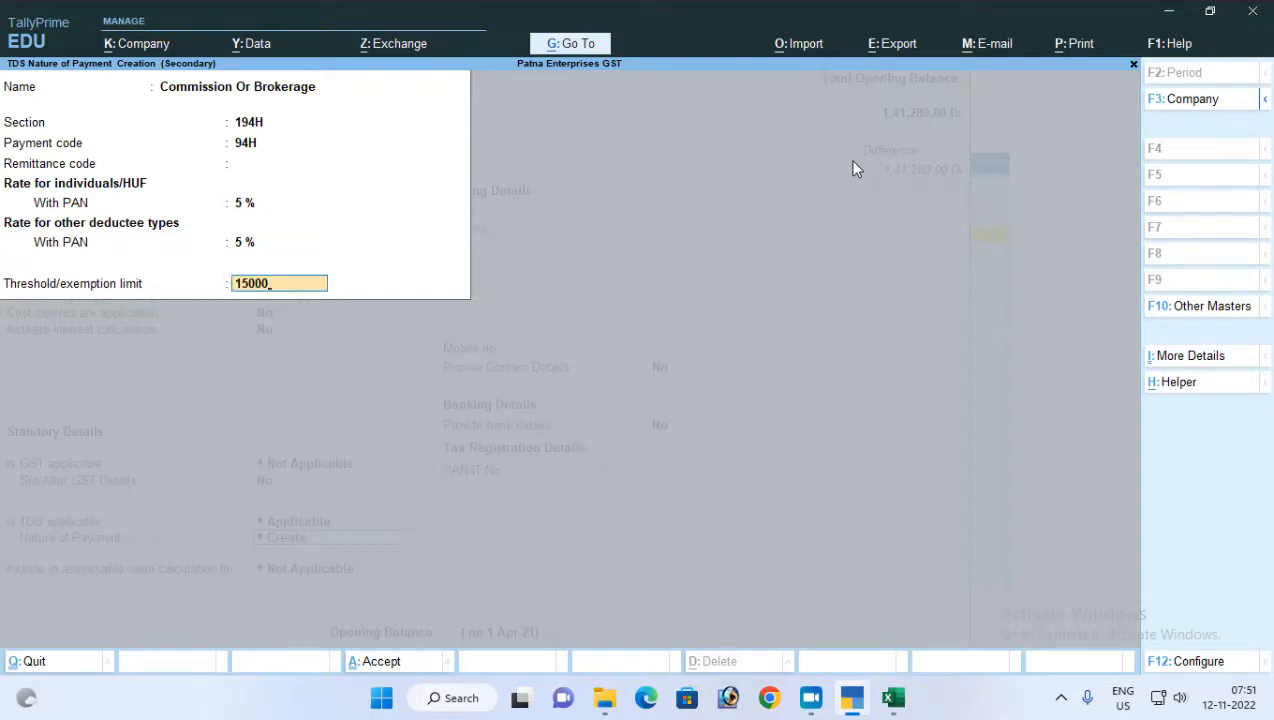
pyautogui.press('Return')
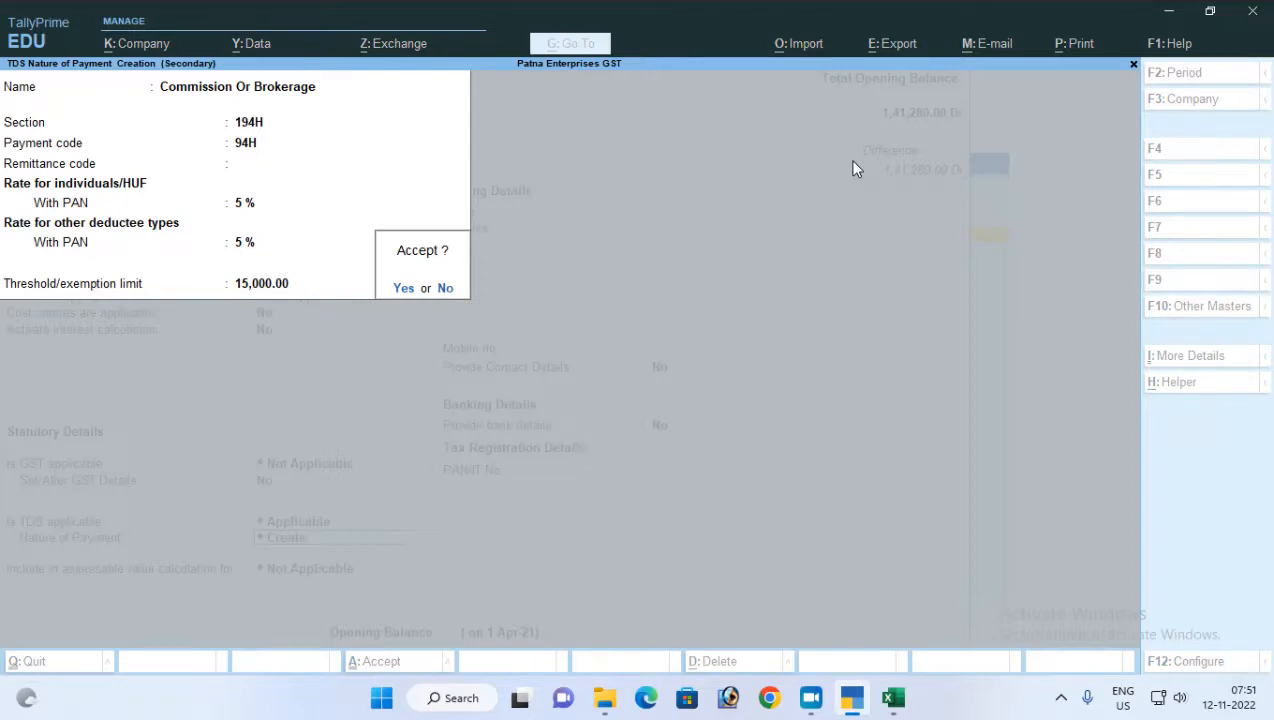
pyautogui.press('Return')
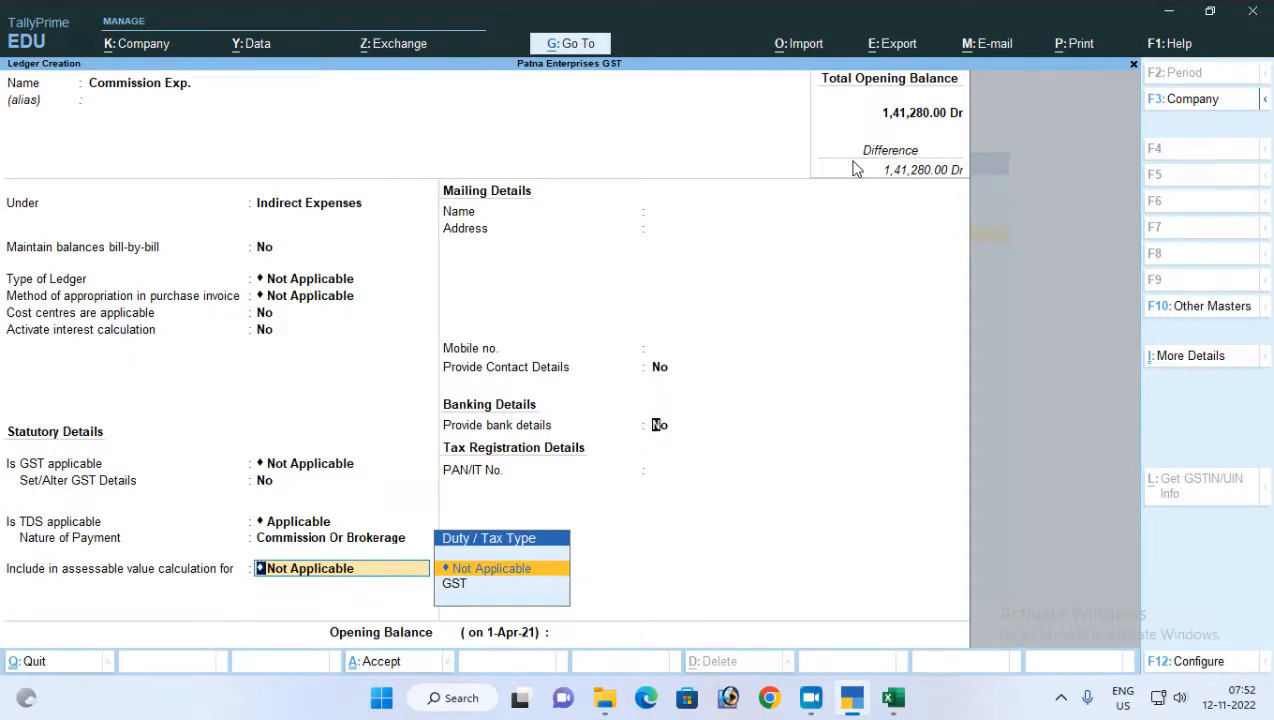
# Save the Commission Exp. ledger with assessable value inclusion as Not Applicable and no opening balance
pyautogui.press('Return')
pyautogui.press('Return')
pyautogui.press('Return')
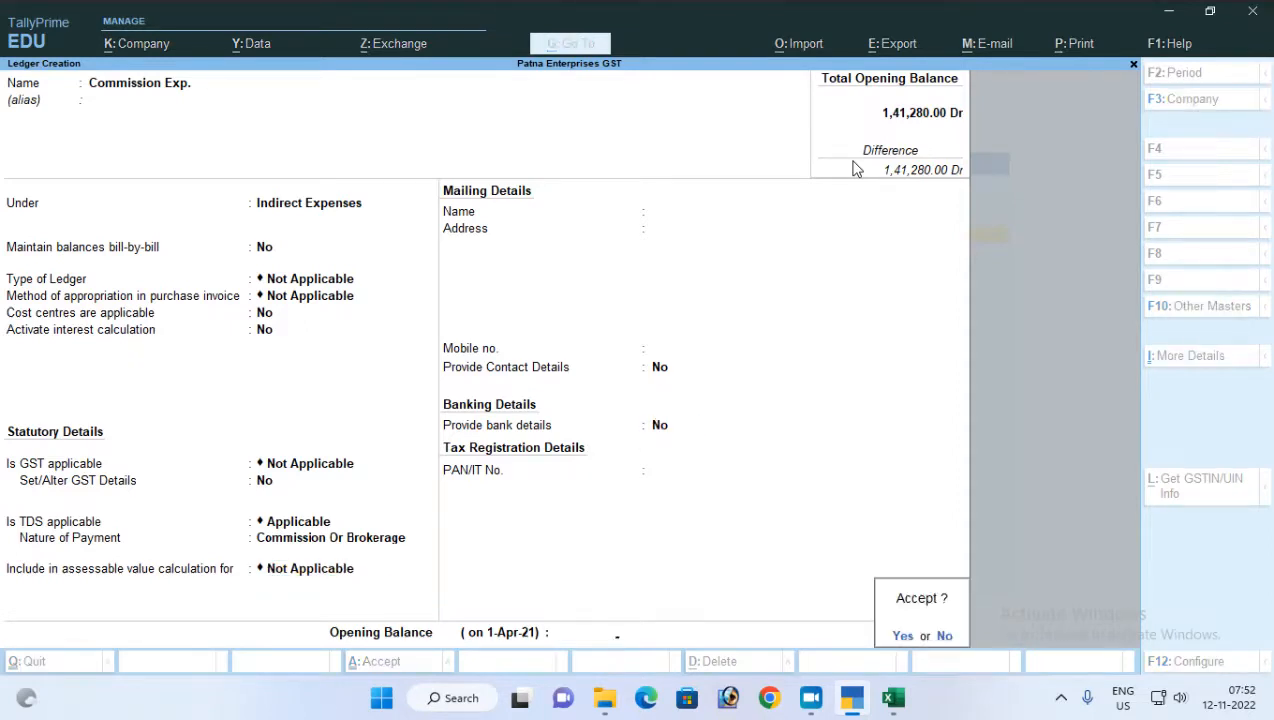
pyautogui.press('Return')
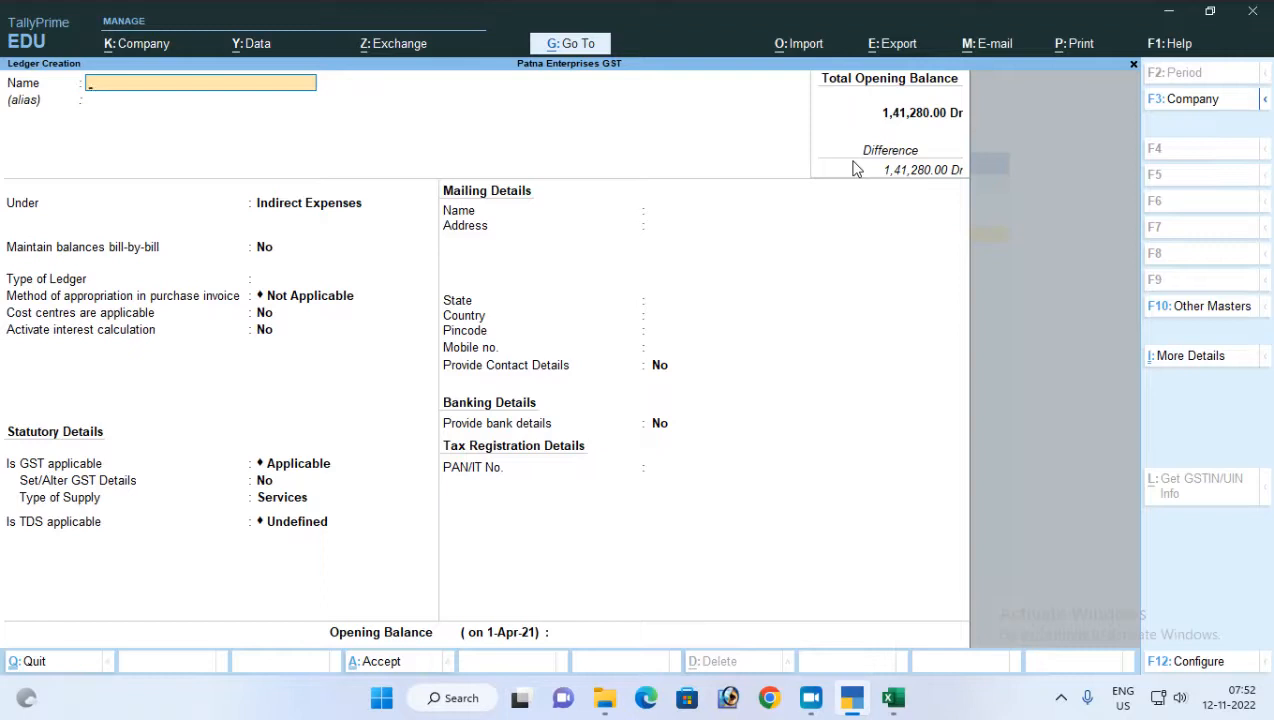
# Name the next new ledger with the commission recipient's full name
pyautogui.press('Return')
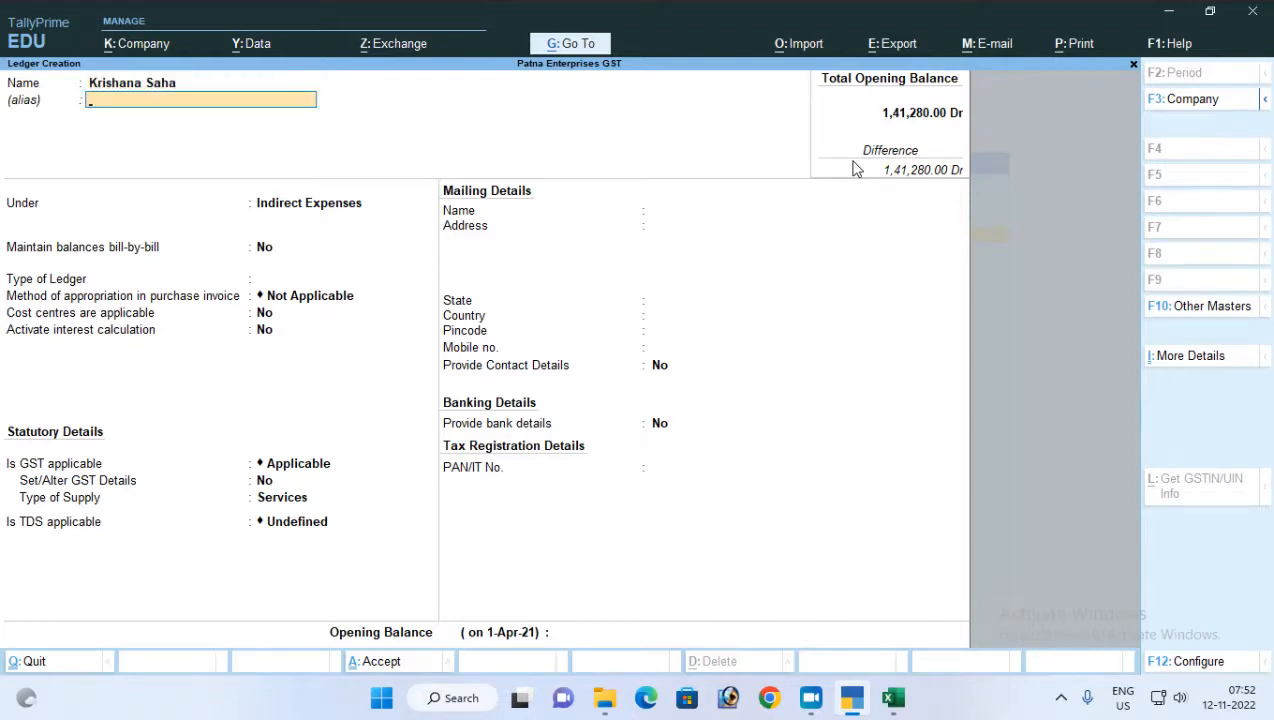
# Place the party ledger under Sundry Creditors with bill-by-bill balances Yes, credit terms blank, and cost centres and interest calculation No
pyautogui.press('Return')
pyautogui.write('Sun')
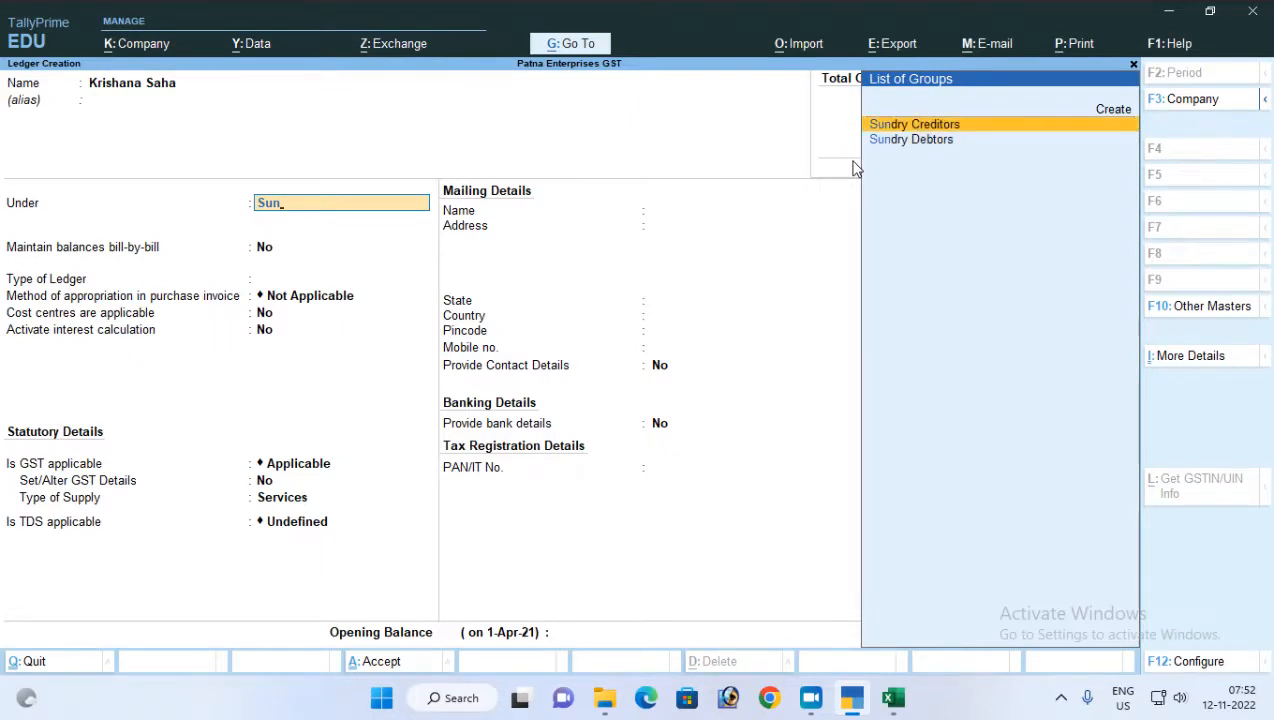
pyautogui.press('Return')
pyautogui.press('Return')
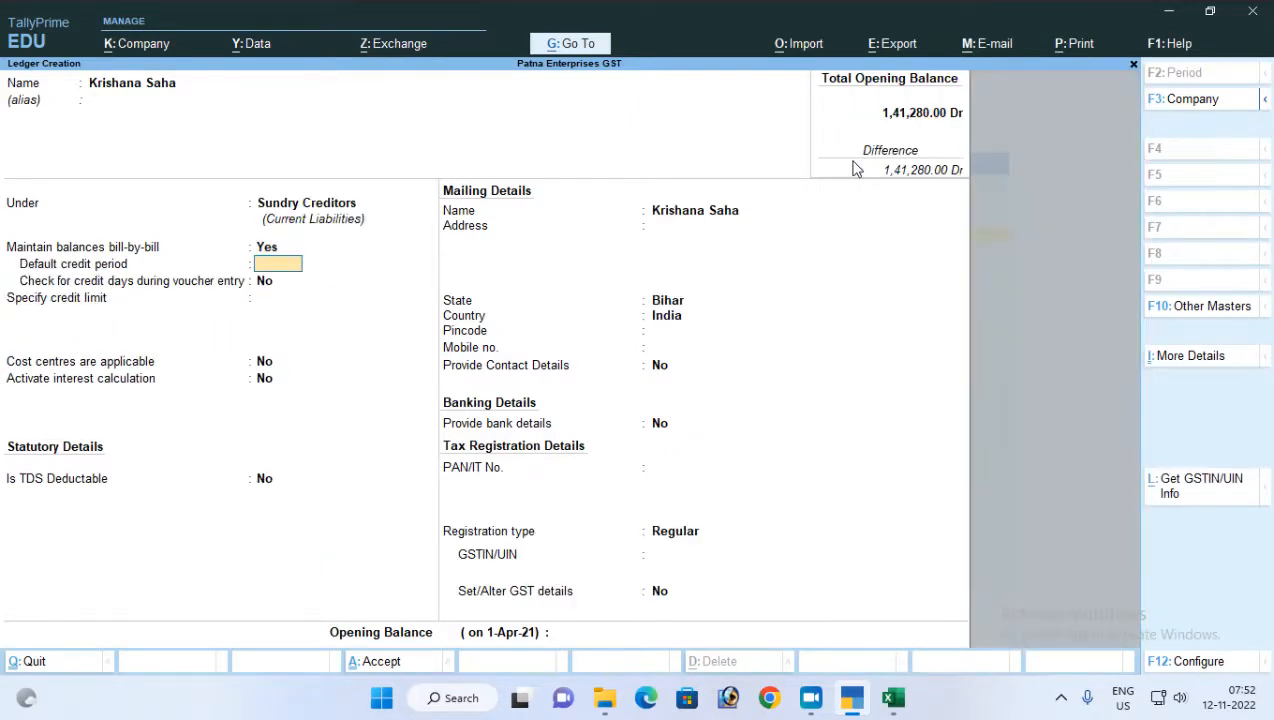
pyautogui.press('Return')
pyautogui.press('Return')
pyautogui.press('Return')
pyautogui.press('Return')
pyautogui.press('Return')
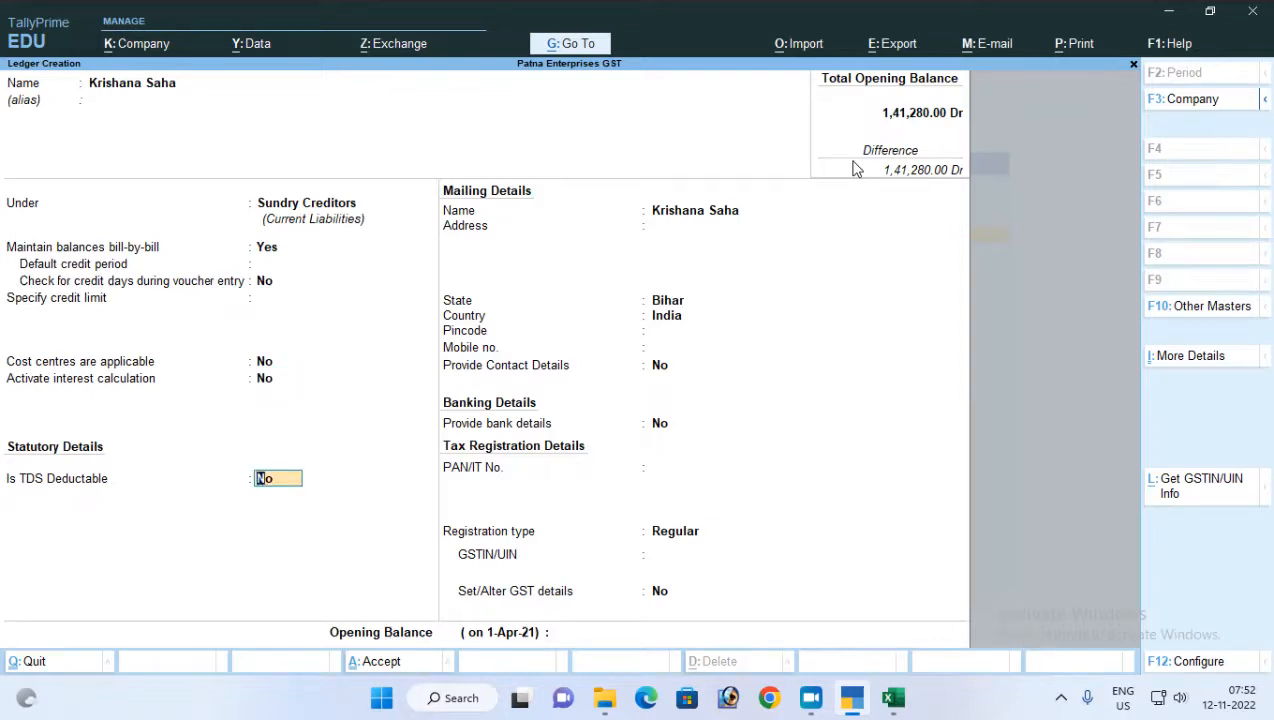
# Set the party as TDS deductable with the deductee type Body of Individuals
pyautogui.write('y')
pyautogui.press('Return')
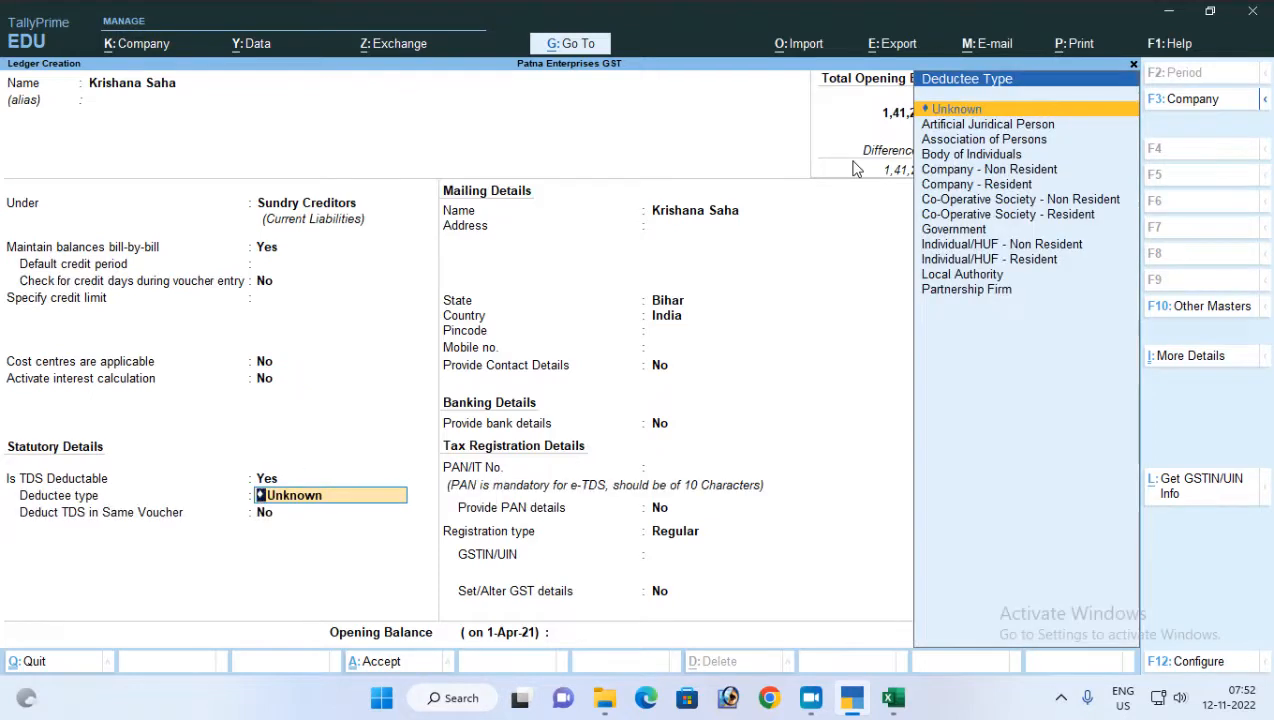
pyautogui.press('Down')
pyautogui.press('Down')
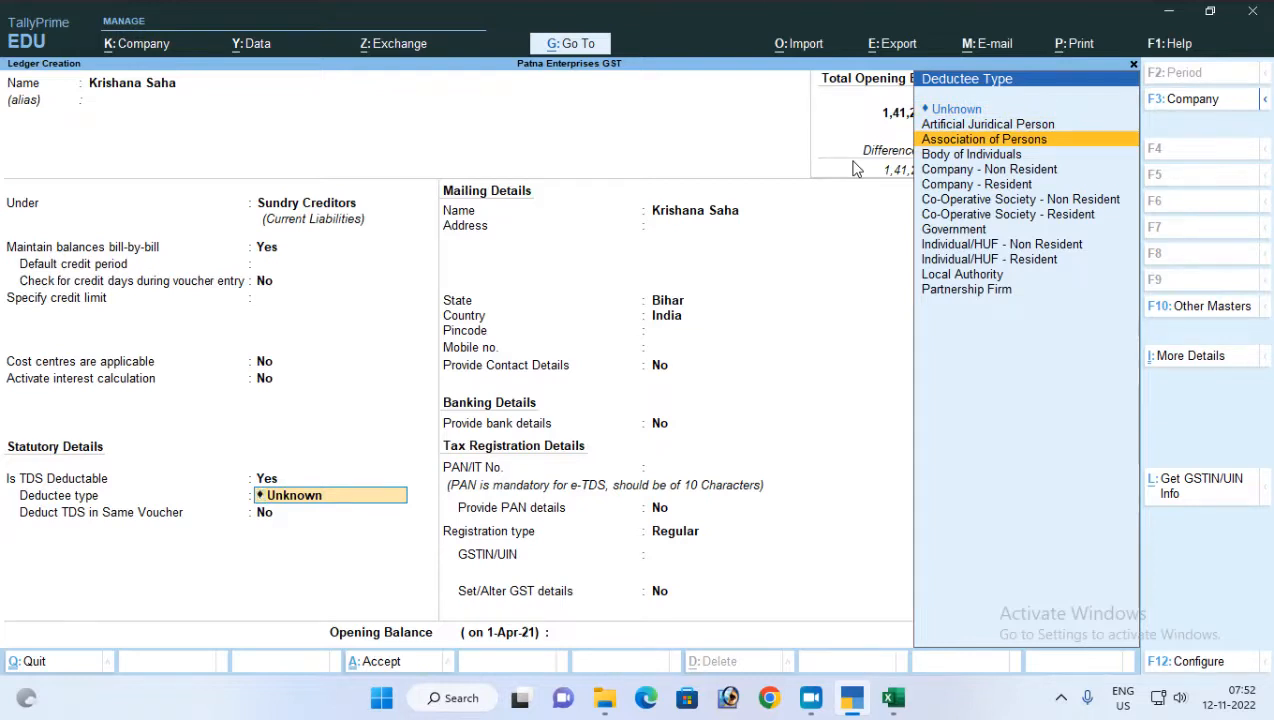
pyautogui.press('Down')
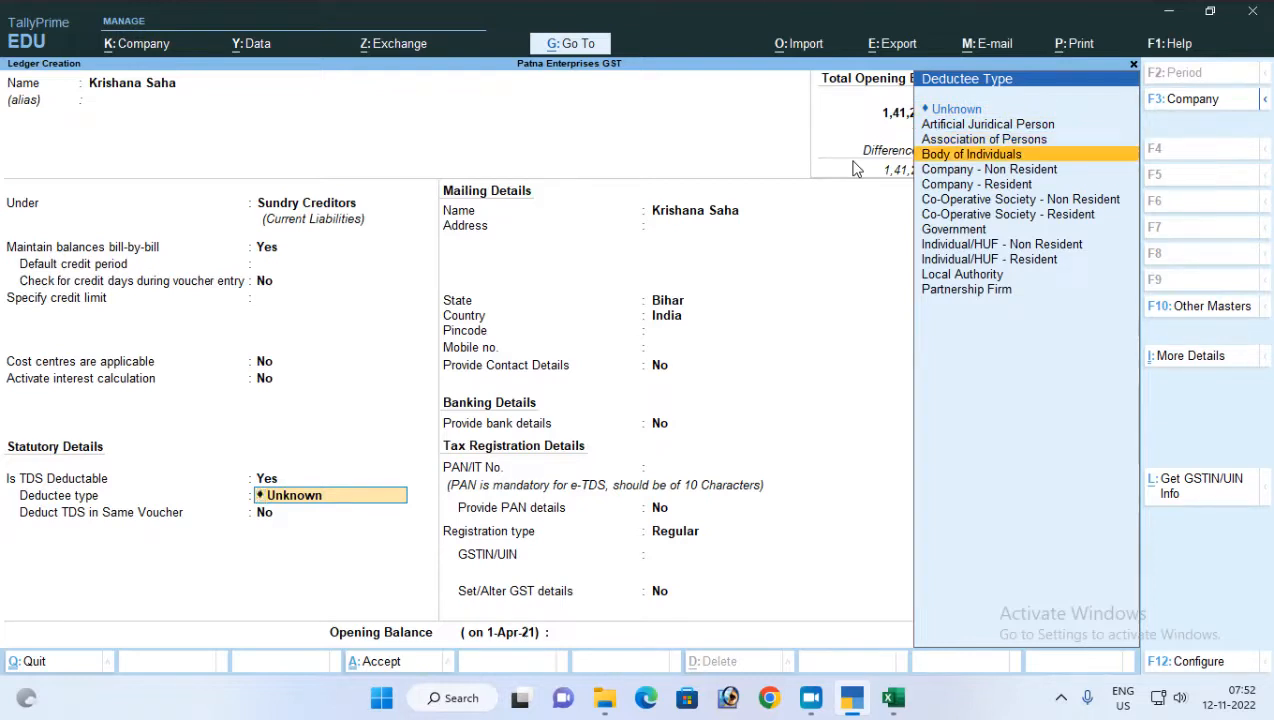
pyautogui.press('Return')
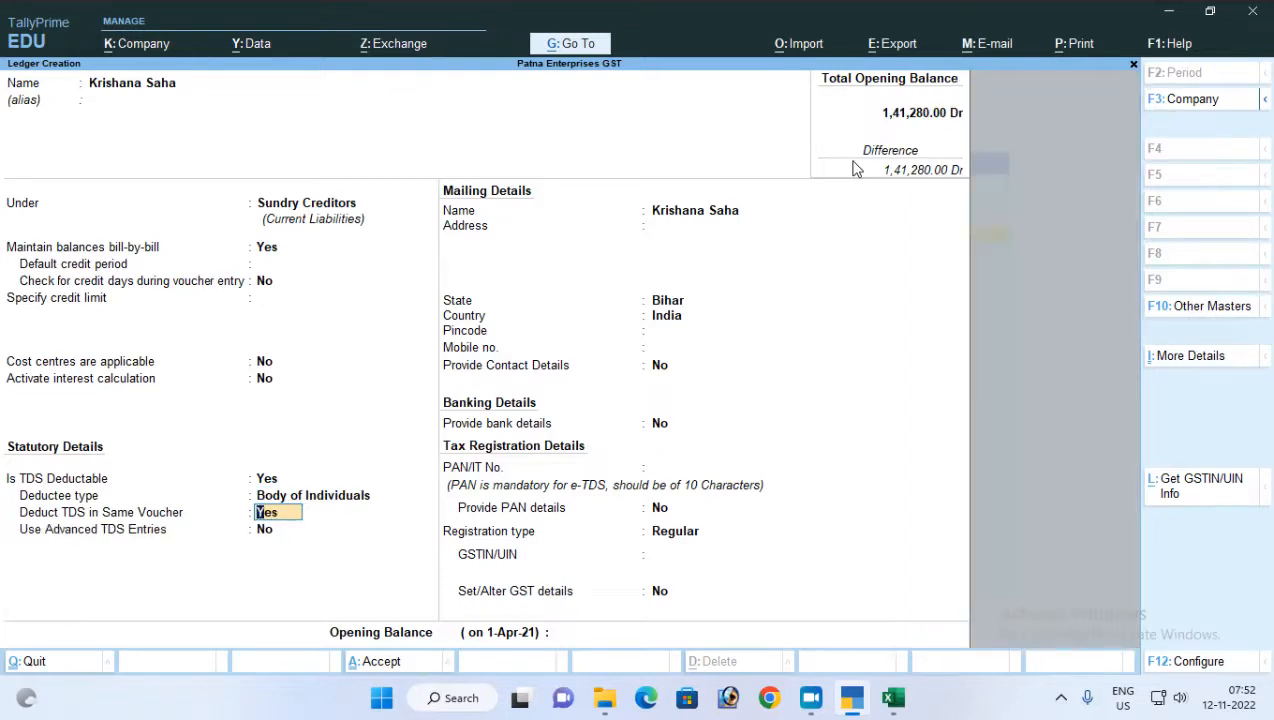
# Enable TDS deduction in the same voucher for Commission Or Brokerage, leaving advanced TDS entries at No
pyautogui.press('Return')
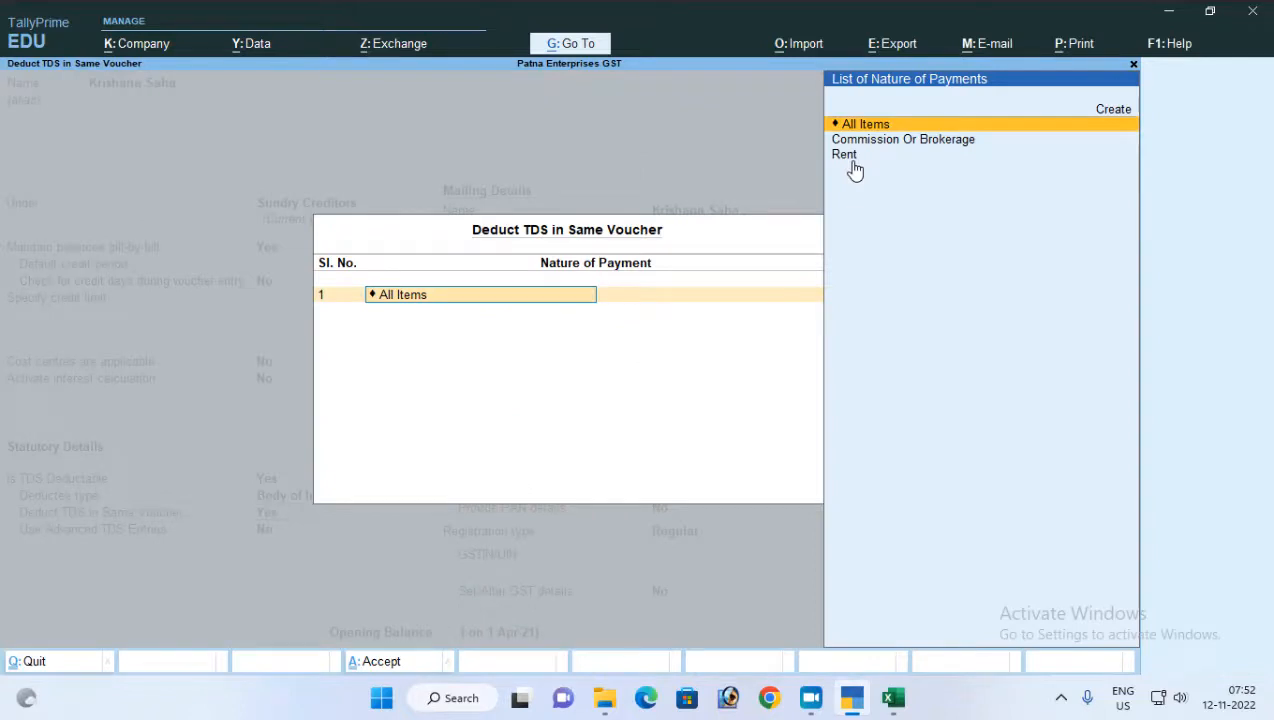
pyautogui.press('Down')
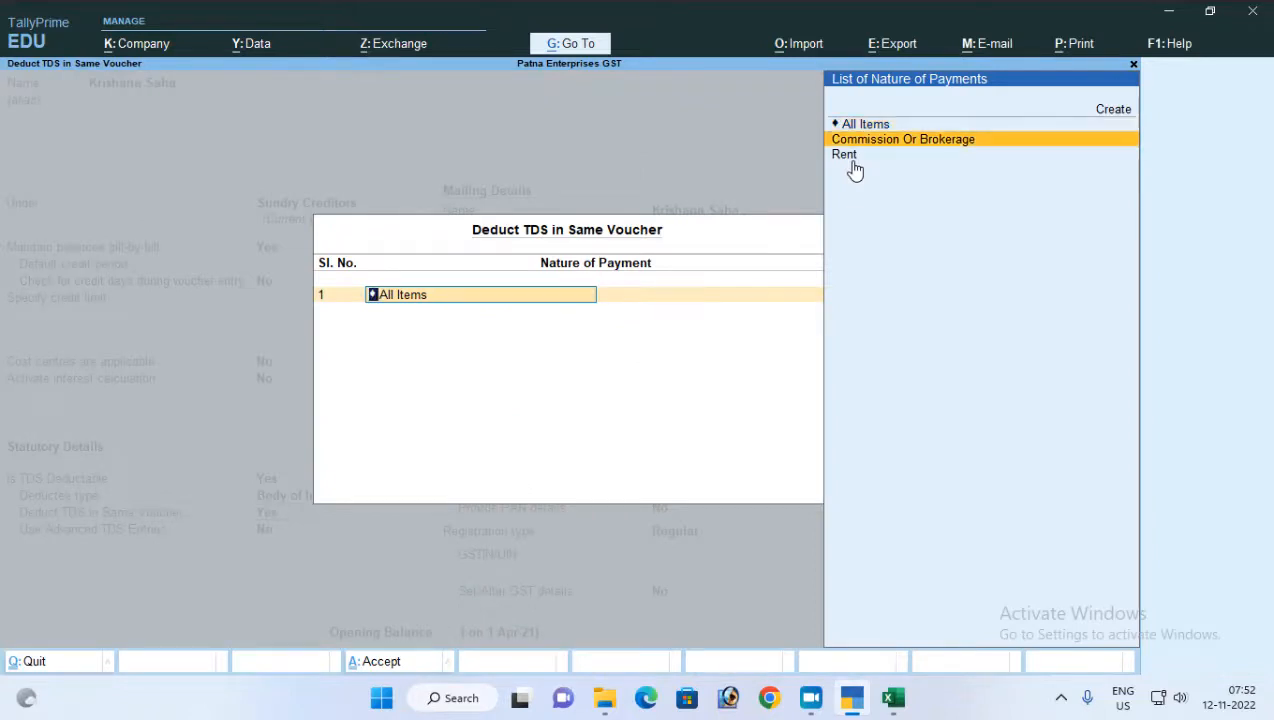
pyautogui.press('Return')
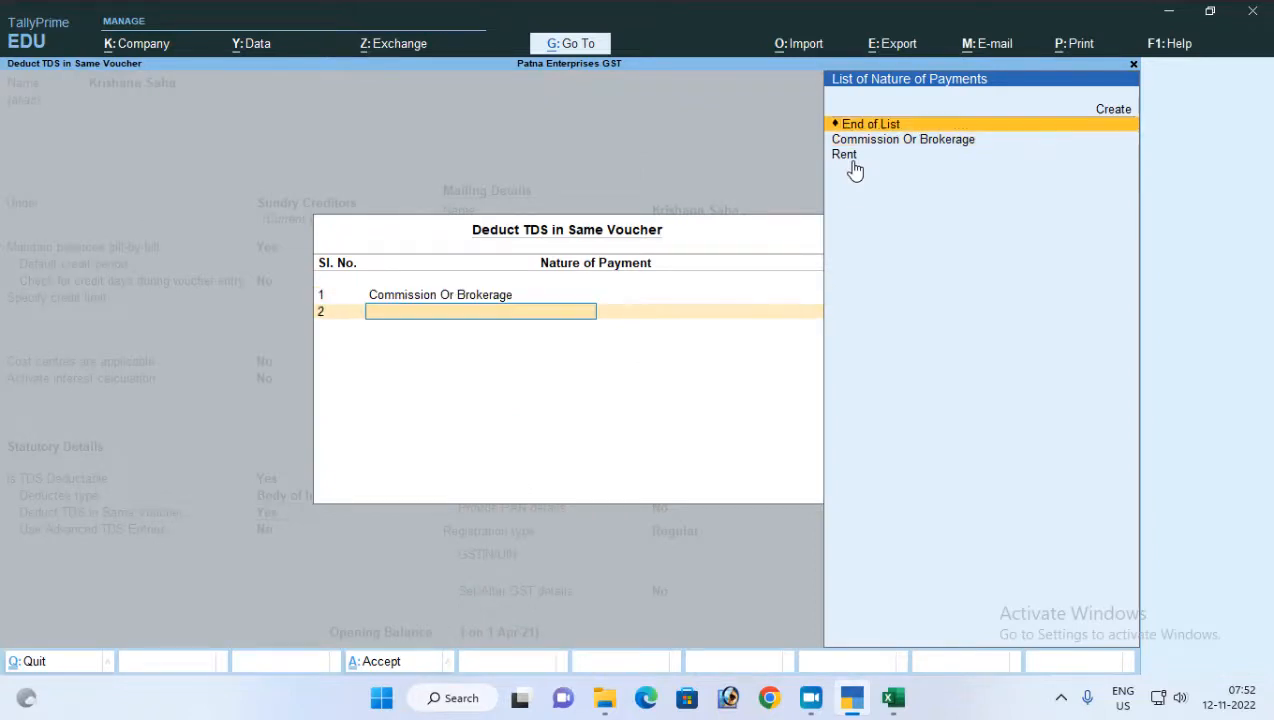
pyautogui.press('Return')
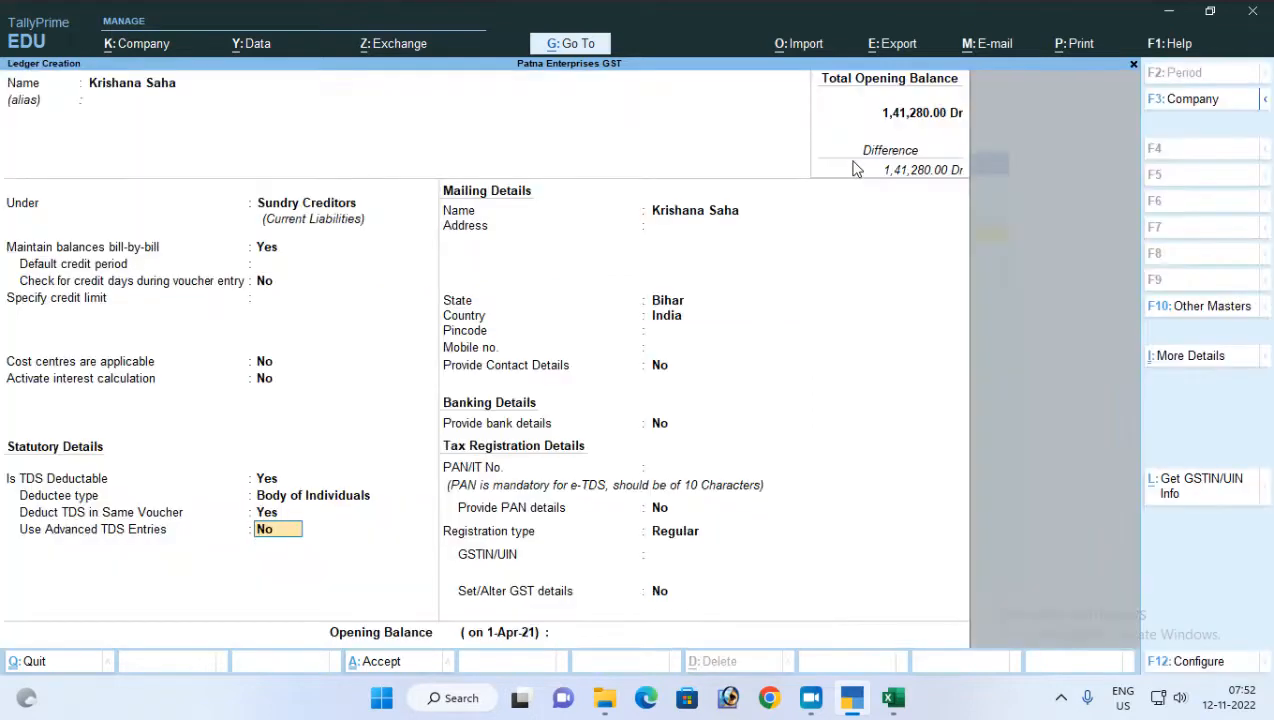
pyautogui.press('Return')
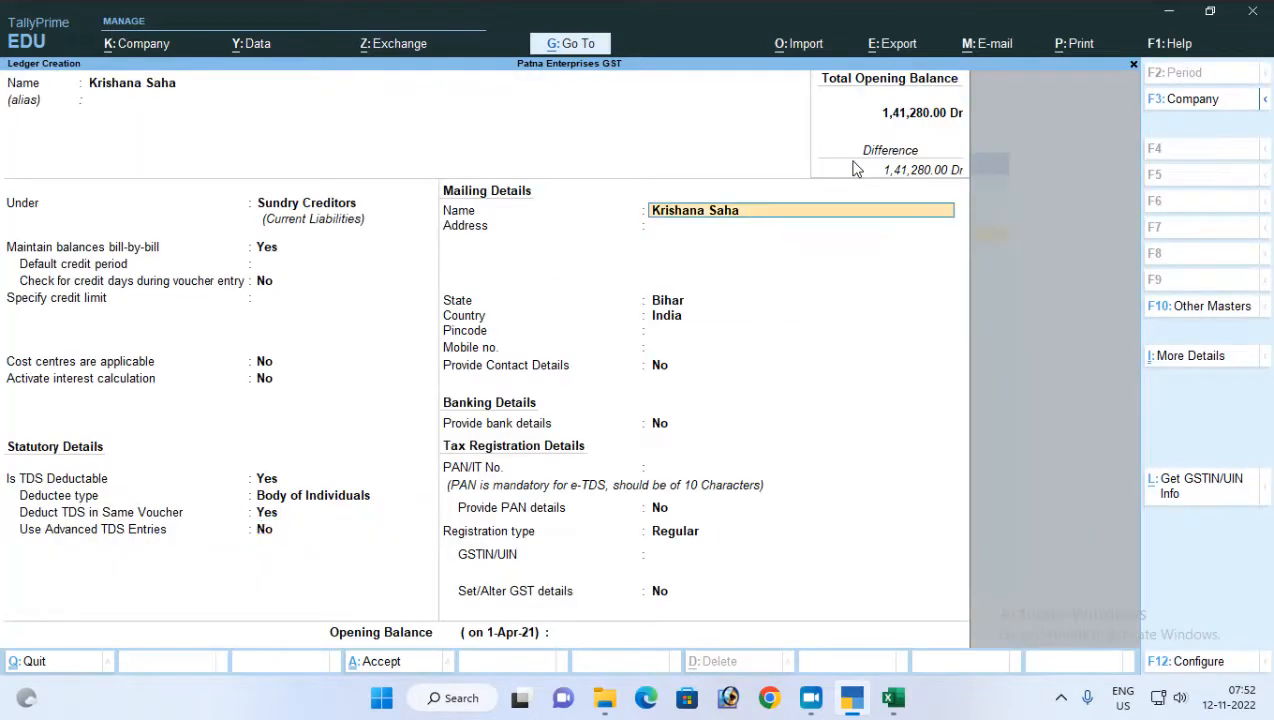
# Keep the party's default mailing details and leave contact and bank details at No
pyautogui.press('Return')
pyautogui.press('Return')
pyautogui.press('Return')
pyautogui.press('Return')
pyautogui.press('Return')
pyautogui.press('Return')
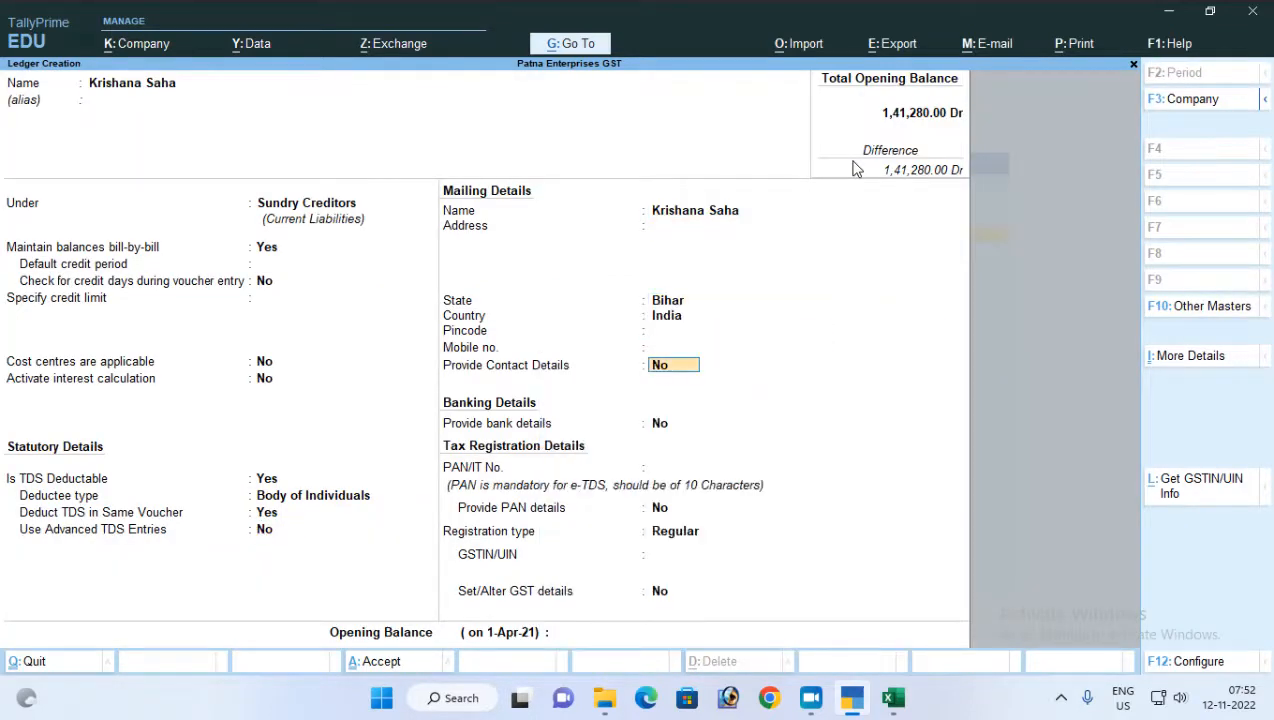
pyautogui.press('Return')
pyautogui.press('Return')
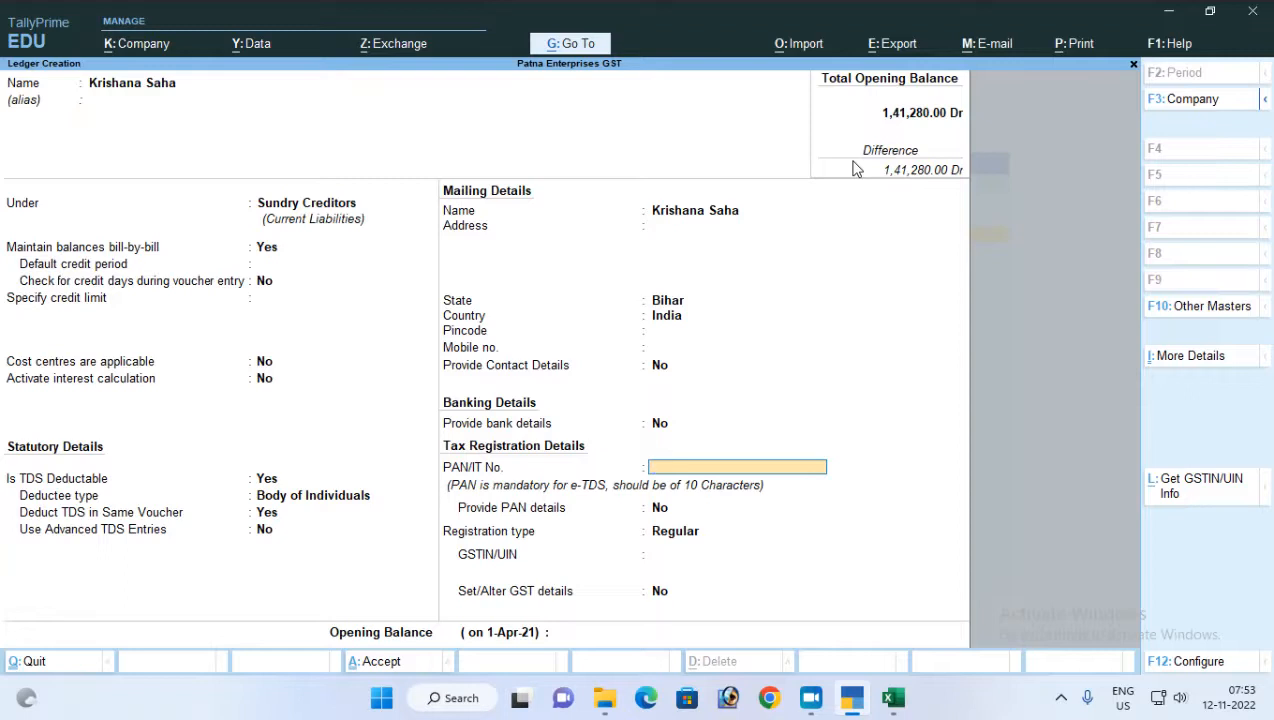
# Enter the party's PAN/IT number in the tax registration details
pyautogui.press('Return')
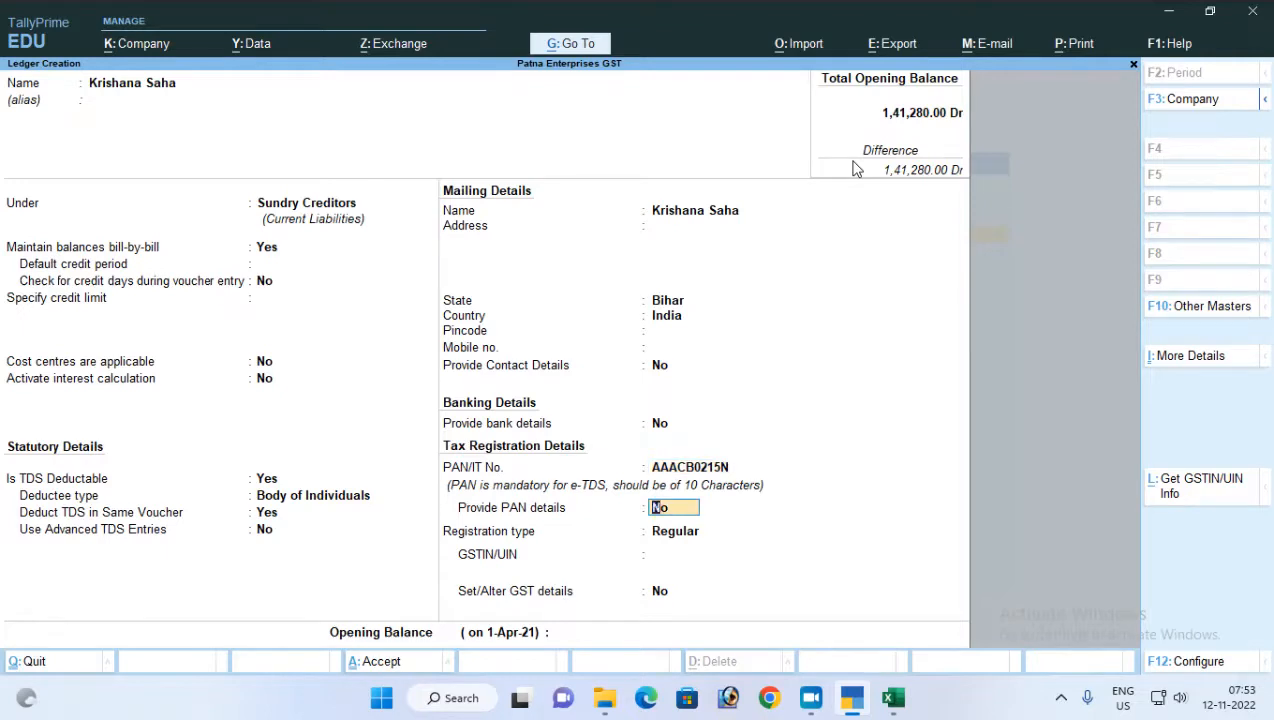
# Save the party ledger with PAN details No, registration type Regular, GSTIN blank, and GST details No
pyautogui.press('Return')
pyautogui.press('Return')
pyautogui.press('Return')
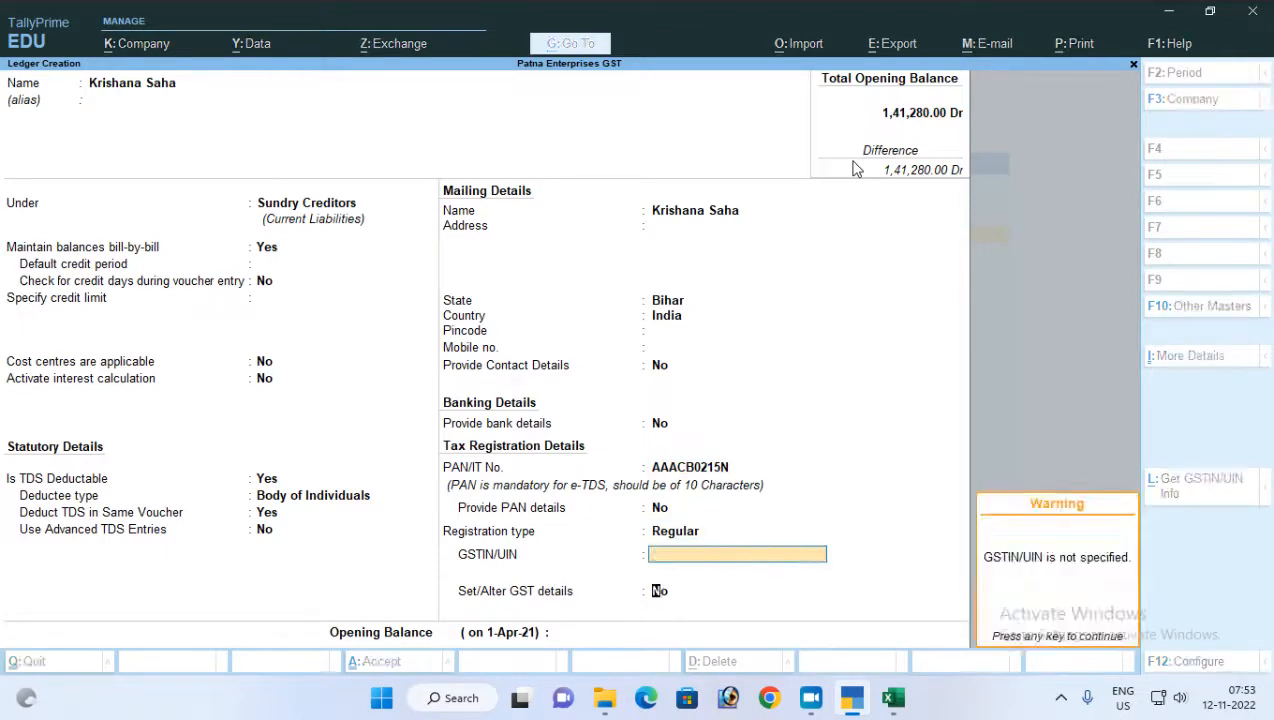
pyautogui.press('Return')
pyautogui.press('Return')
# Start a new ledger named TDS on Commission under Duties & Taxes
pyautogui.press('Return')
pyautogui.press('Return')
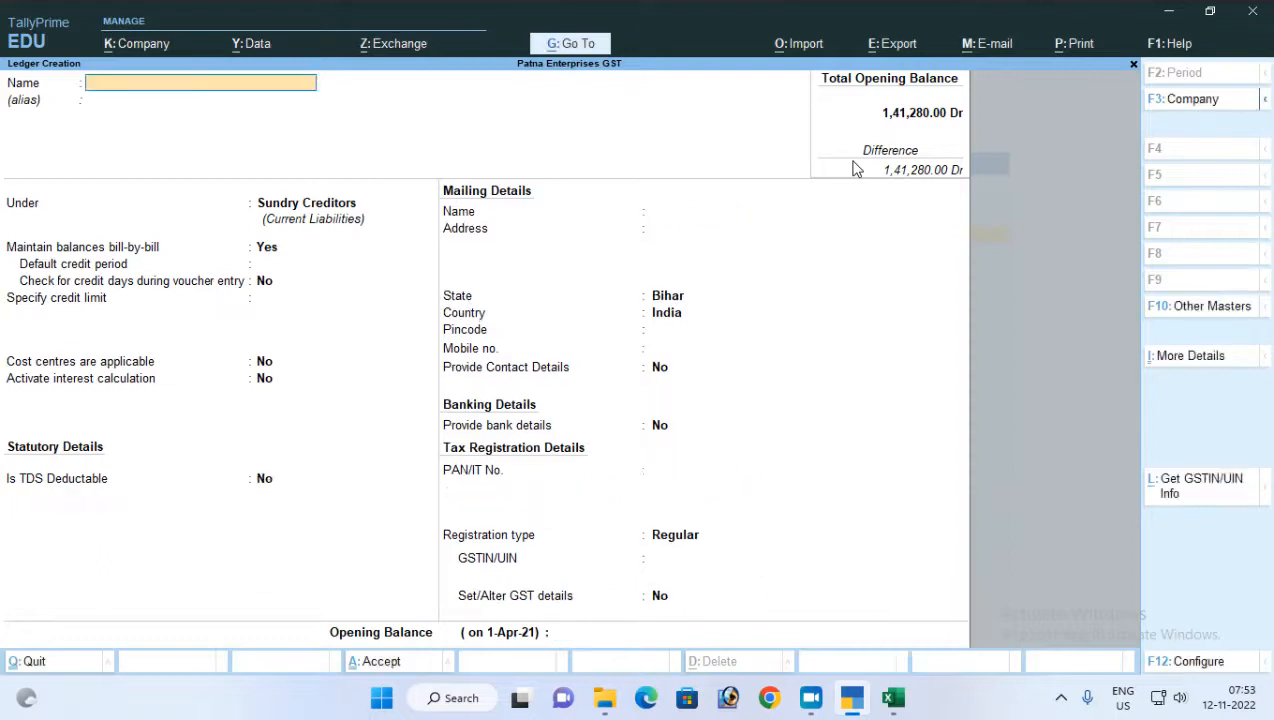
pyautogui.write('TDS on Commission')
pyautogui.press('Return')
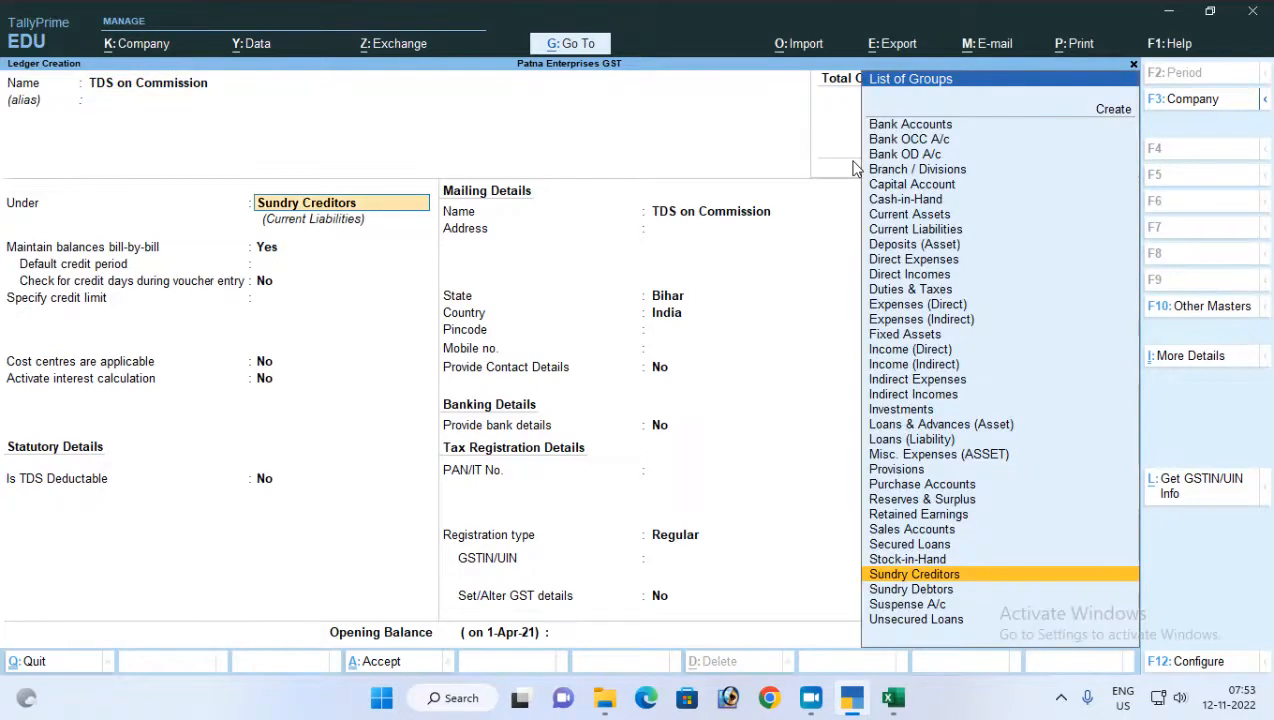
pyautogui.write('Du')
# Set the TDS on Commission ledger's type of duty/tax to TDS
pyautogui.press('Return')
pyautogui.press('Return')
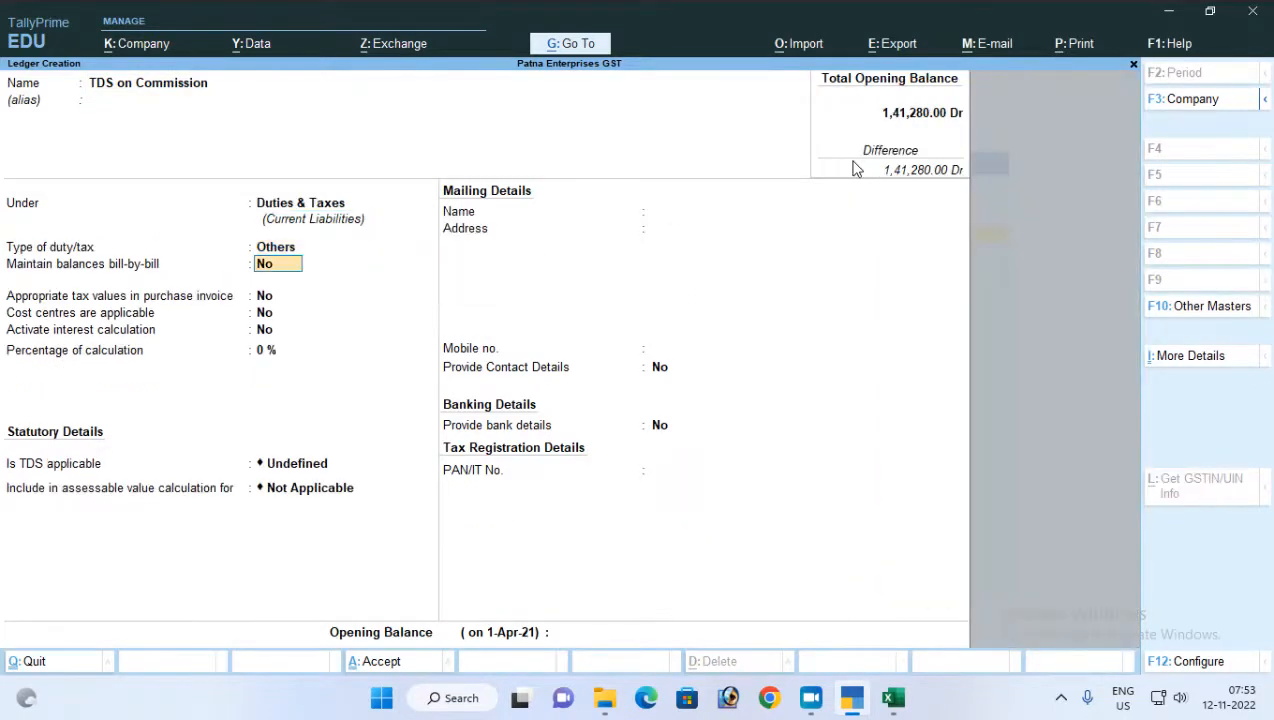
pyautogui.press('BackSpace')
pyautogui.press('Down')
pyautogui.press('Return')
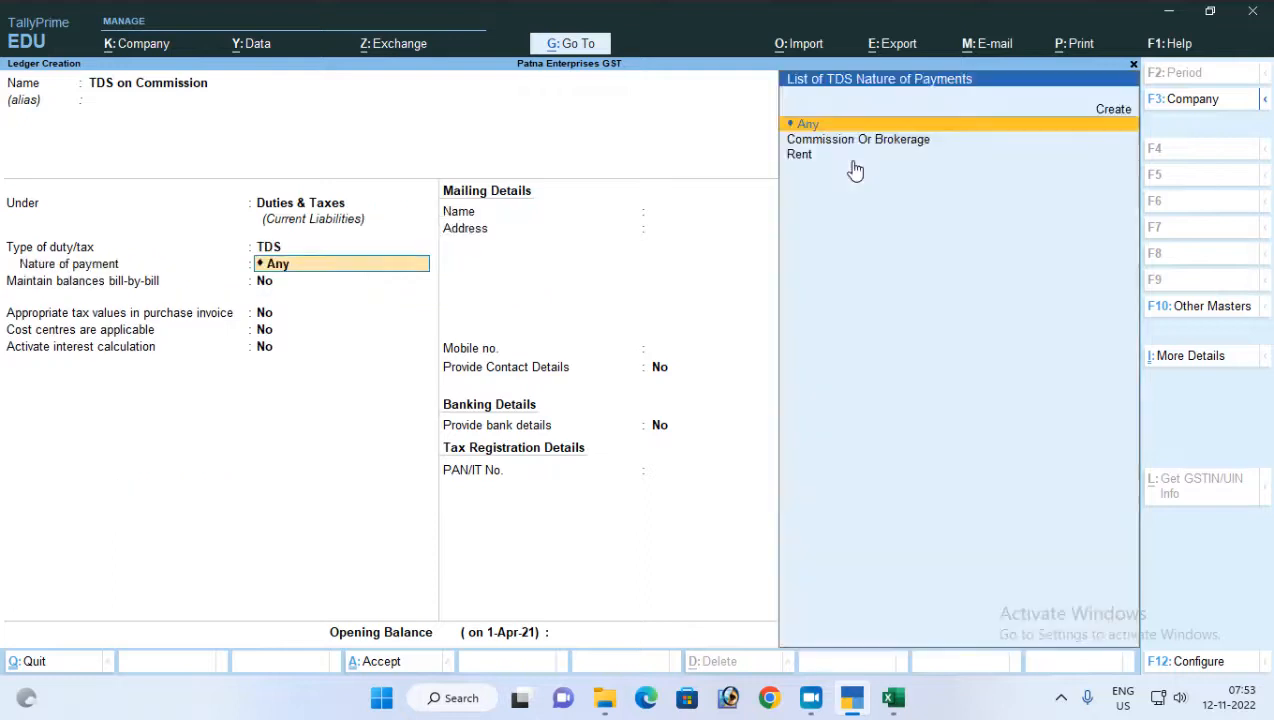
pyautogui.press('BackSpace')
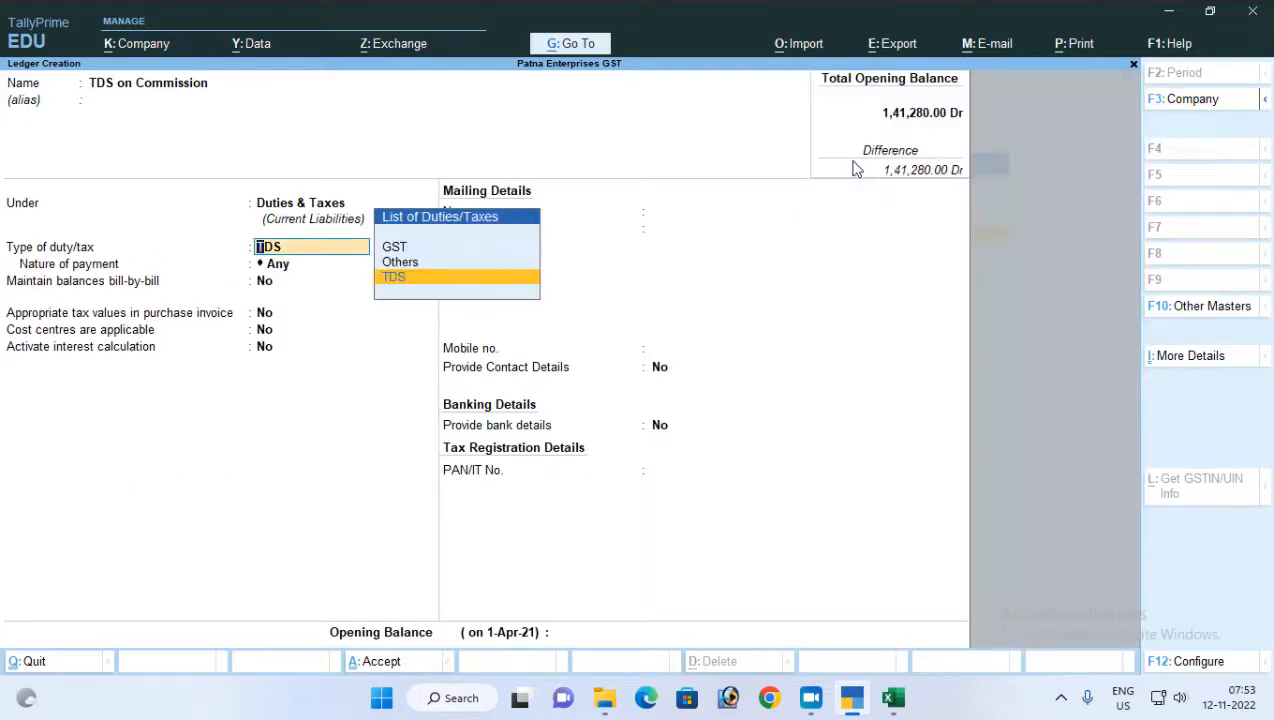
pyautogui.press('Up')
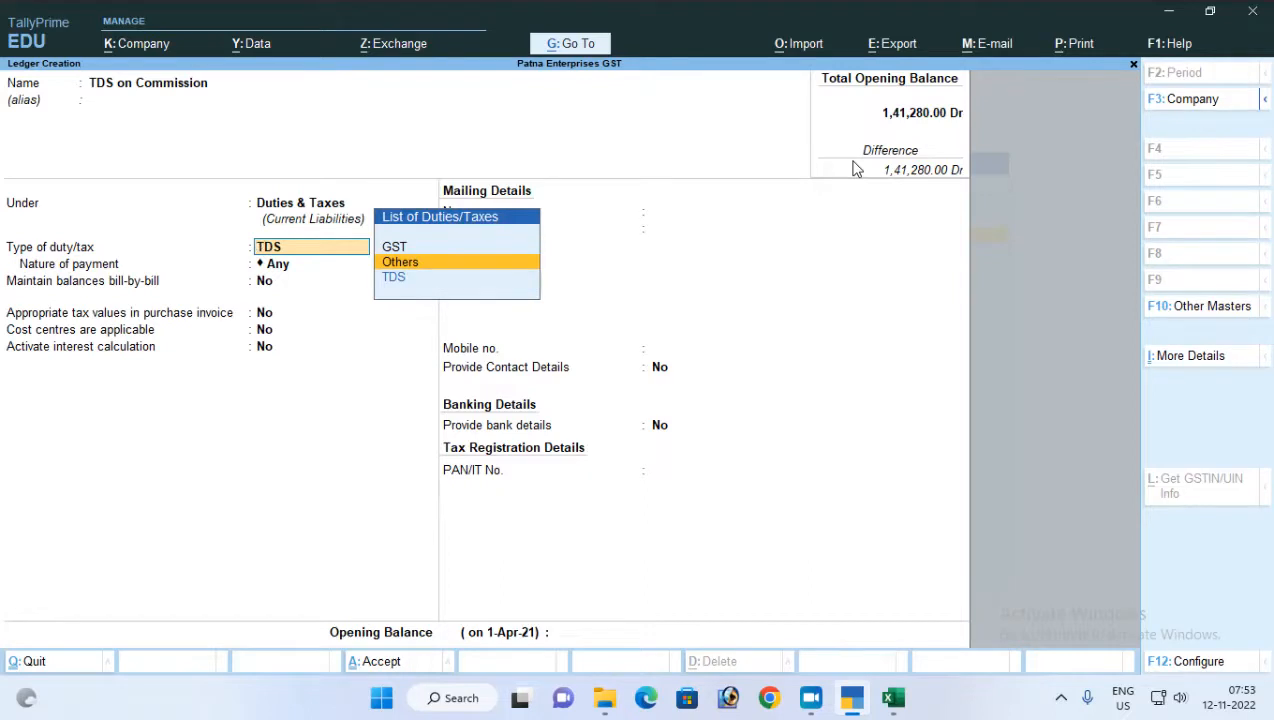
pyautogui.press('Down')
pyautogui.press('Return')
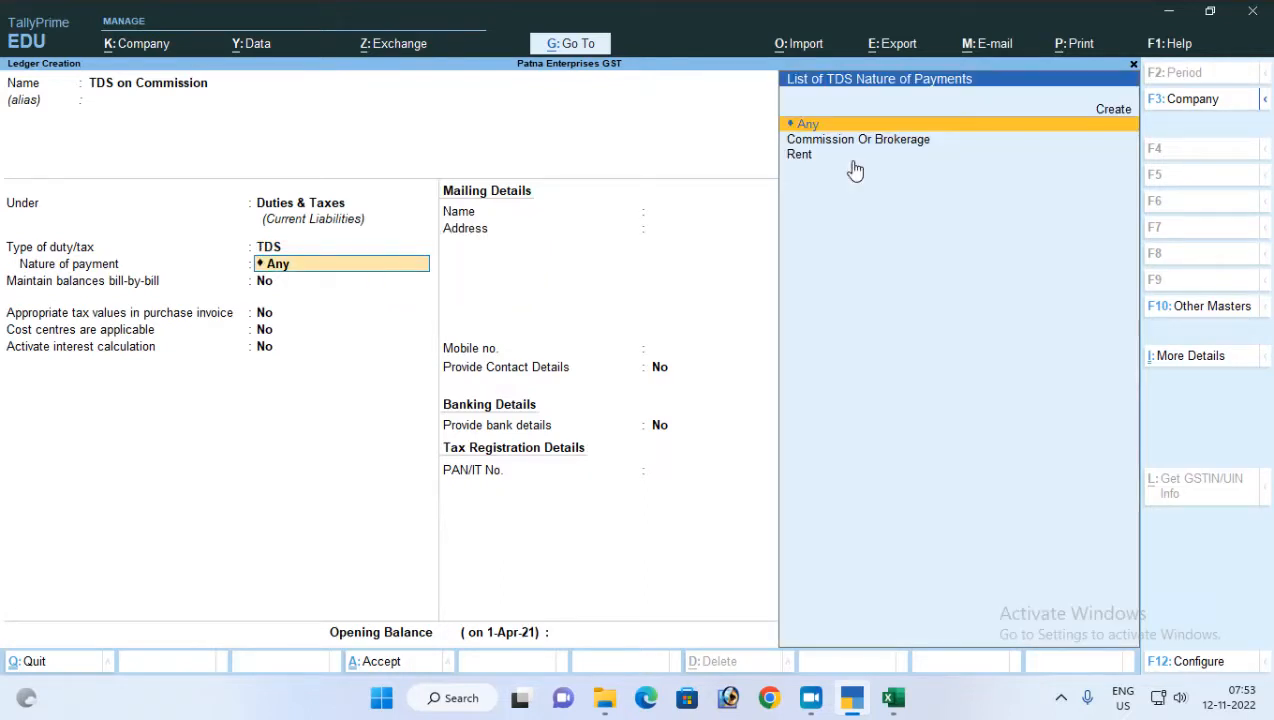
# Set the nature of payment to Commission Or Brokerage, save the TDS on Commission ledger, and return to the Gateway of Tally
pyautogui.press('Down')
pyautogui.press('Return')
pyautogui.press('Return')
pyautogui.press('Return')
pyautogui.press('Return')
pyautogui.press('Return')
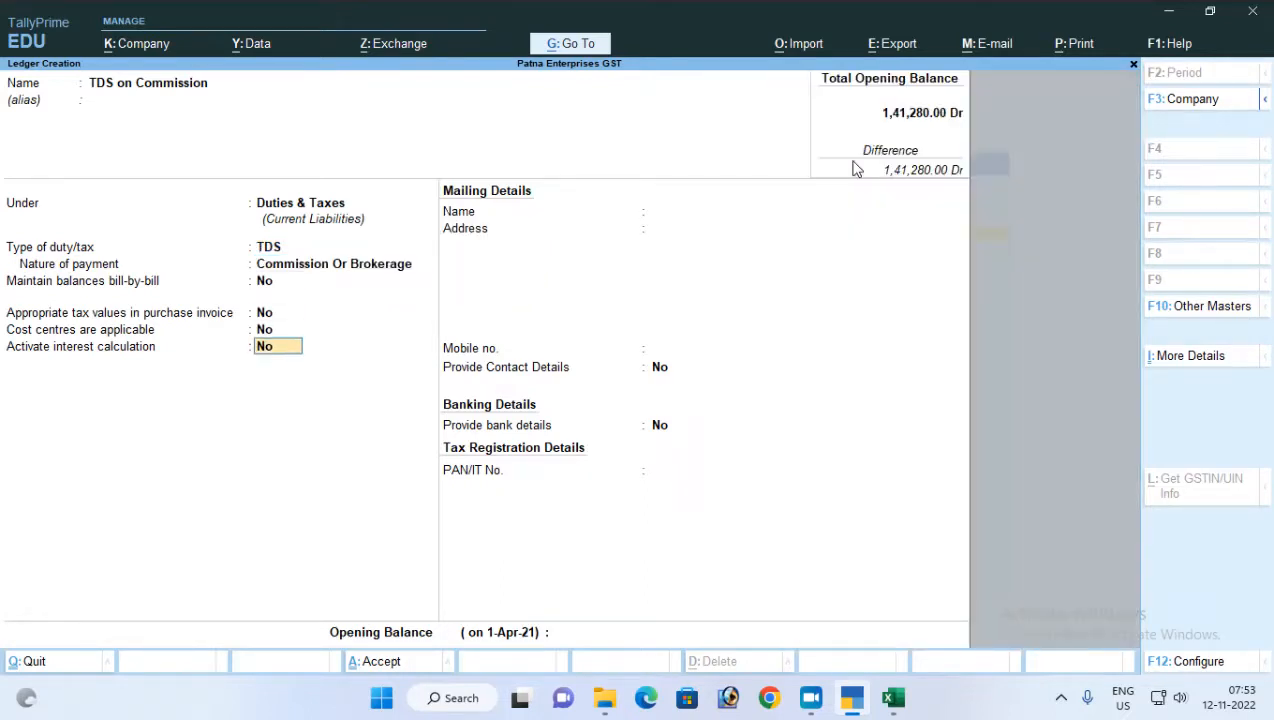
pyautogui.press('Return')
pyautogui.press('Return')
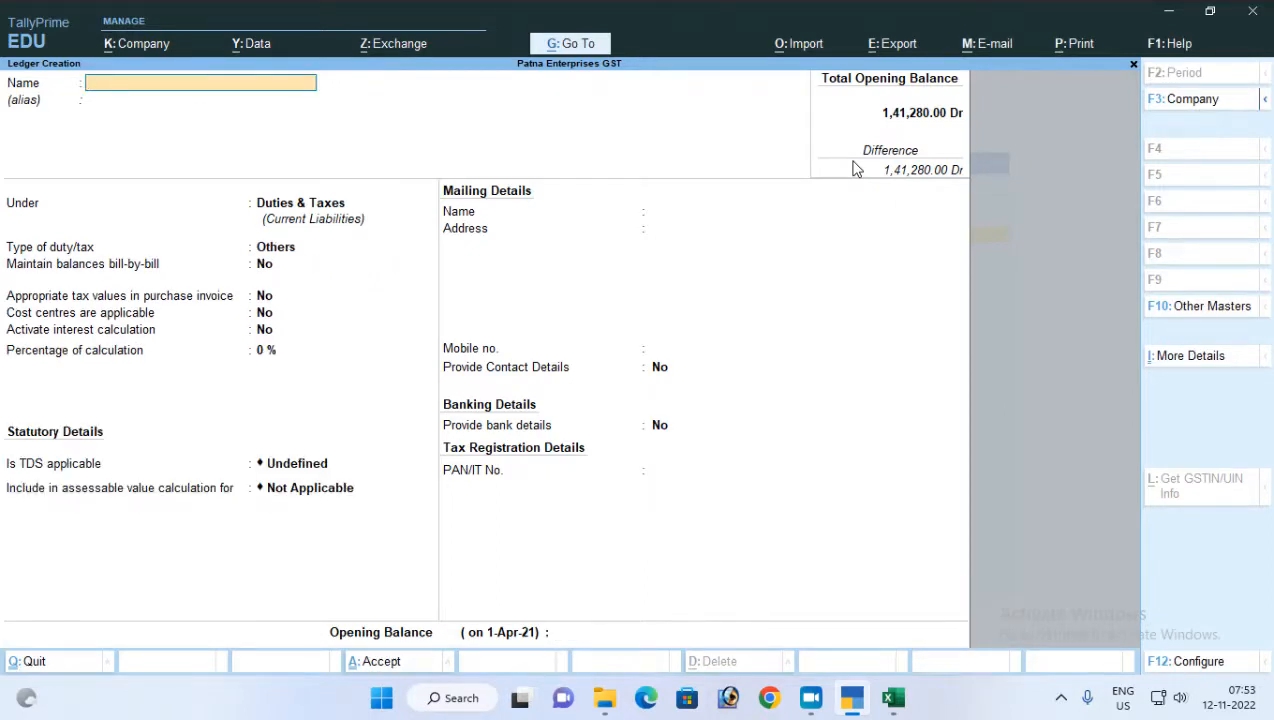
pyautogui.press('Escape')
pyautogui.press('Escape')
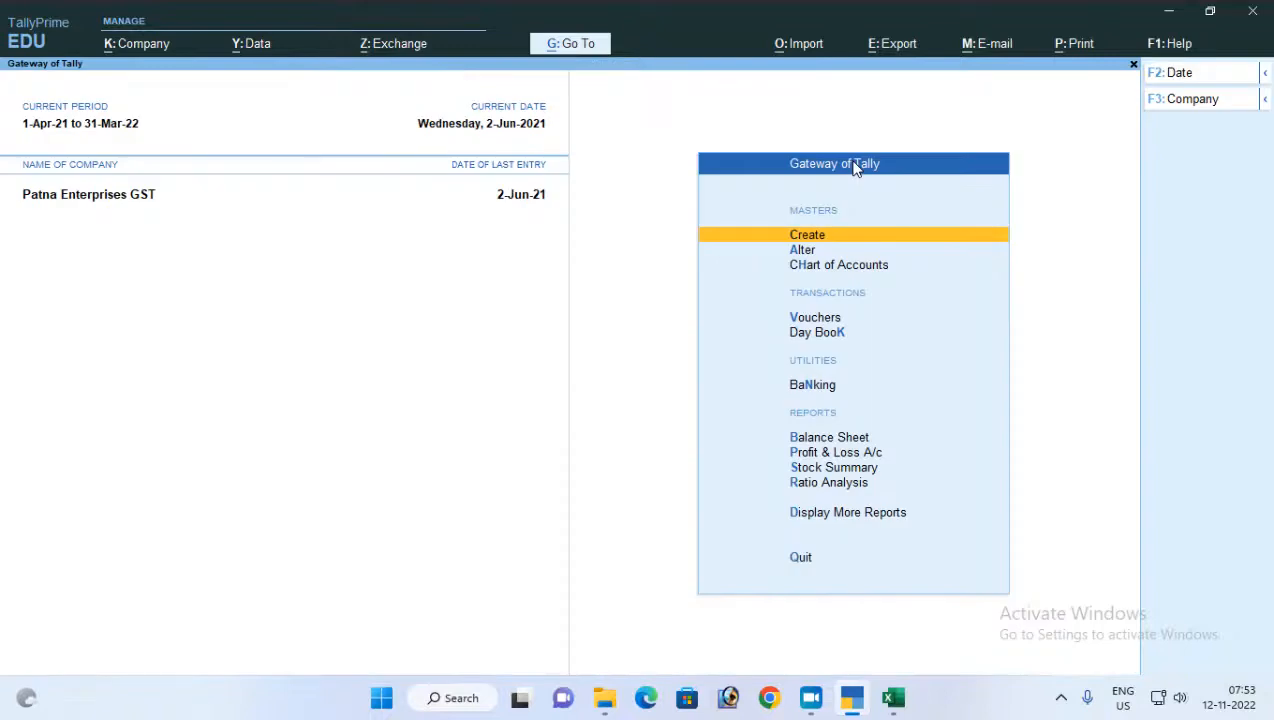
# Open a new journal voucher from the Gateway of Tally and set the voucher date to 1-7-2021
pyautogui.press('Down')
pyautogui.press('Down')
pyautogui.press('Down')
pyautogui.press('Up')
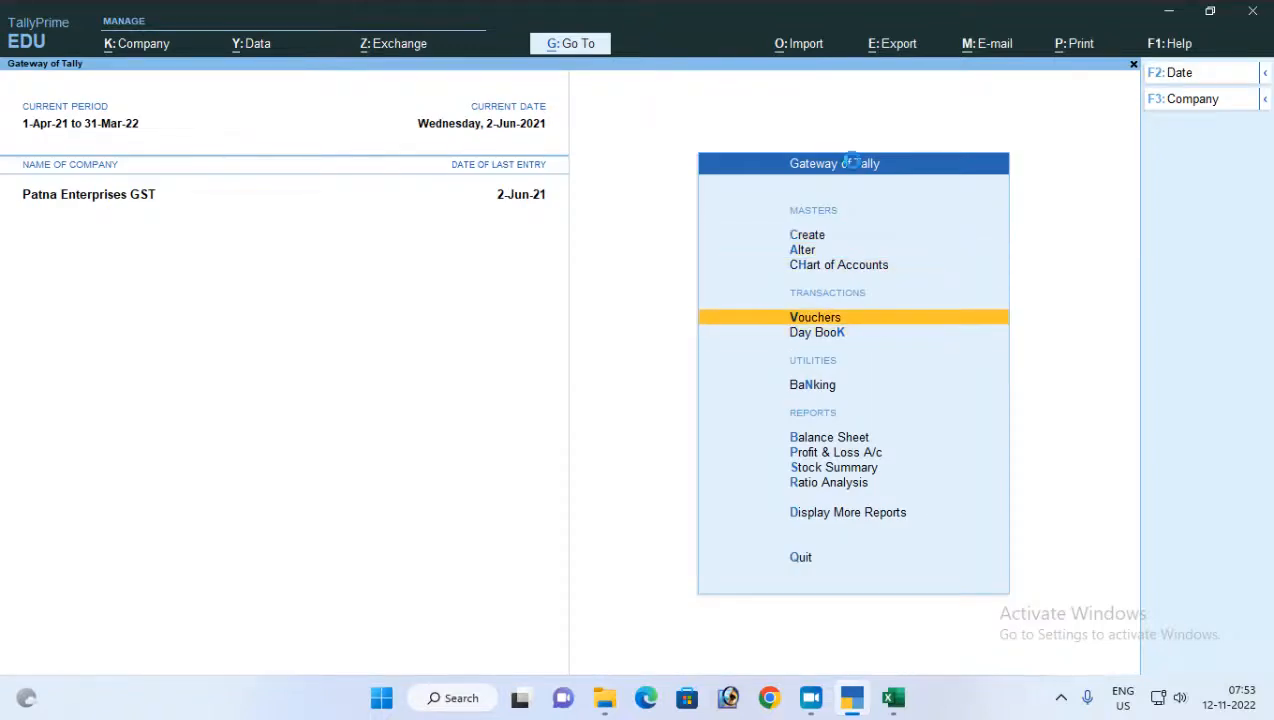
pyautogui.press('Return')
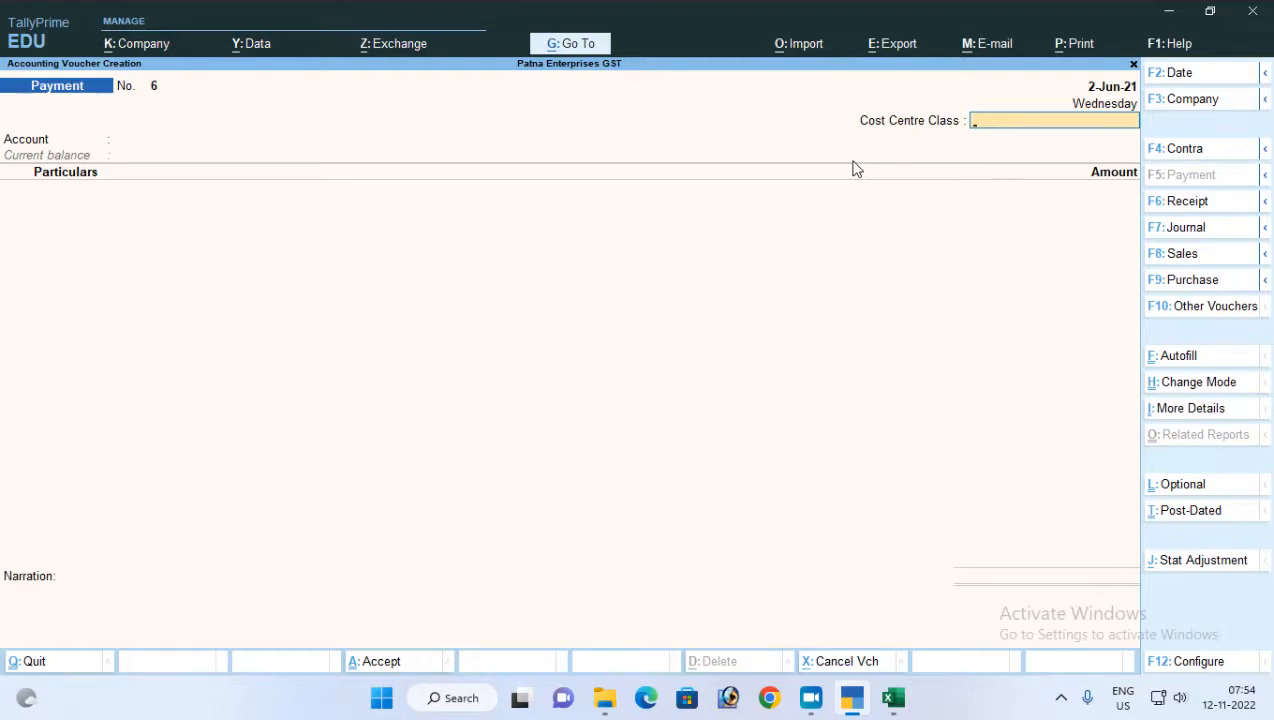
pyautogui.press('F7')
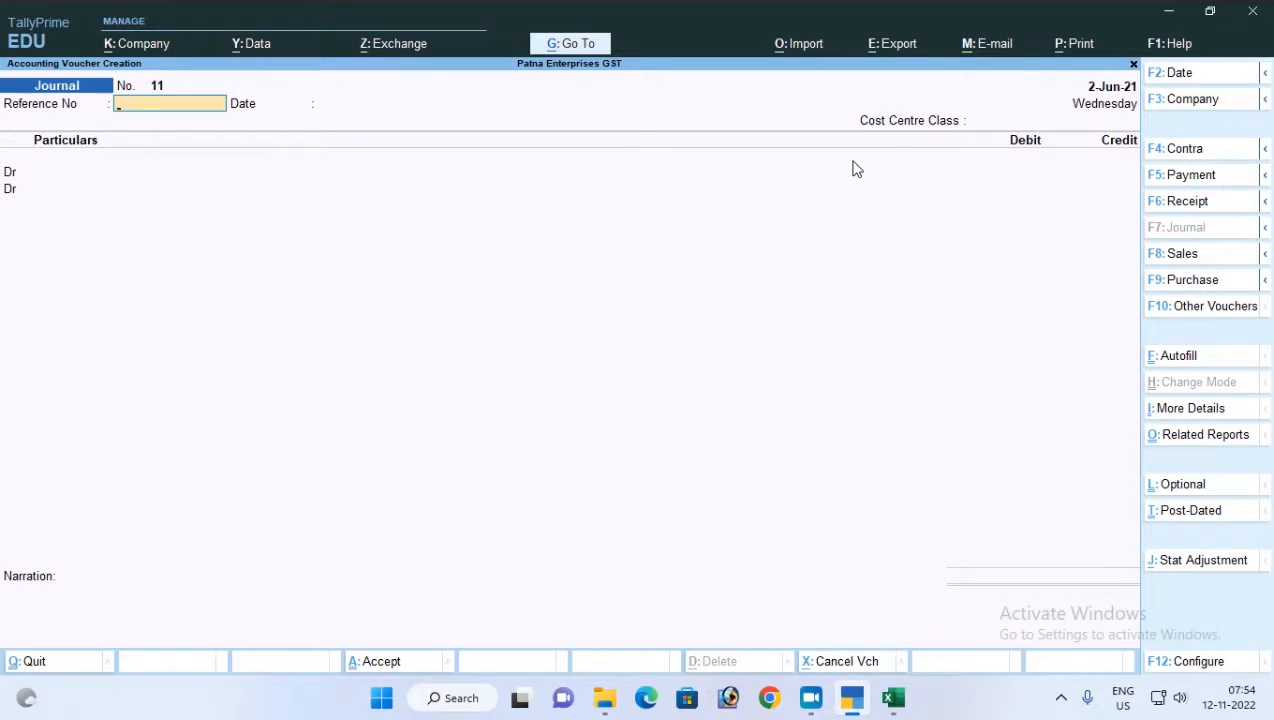
pyautogui.press('F2')
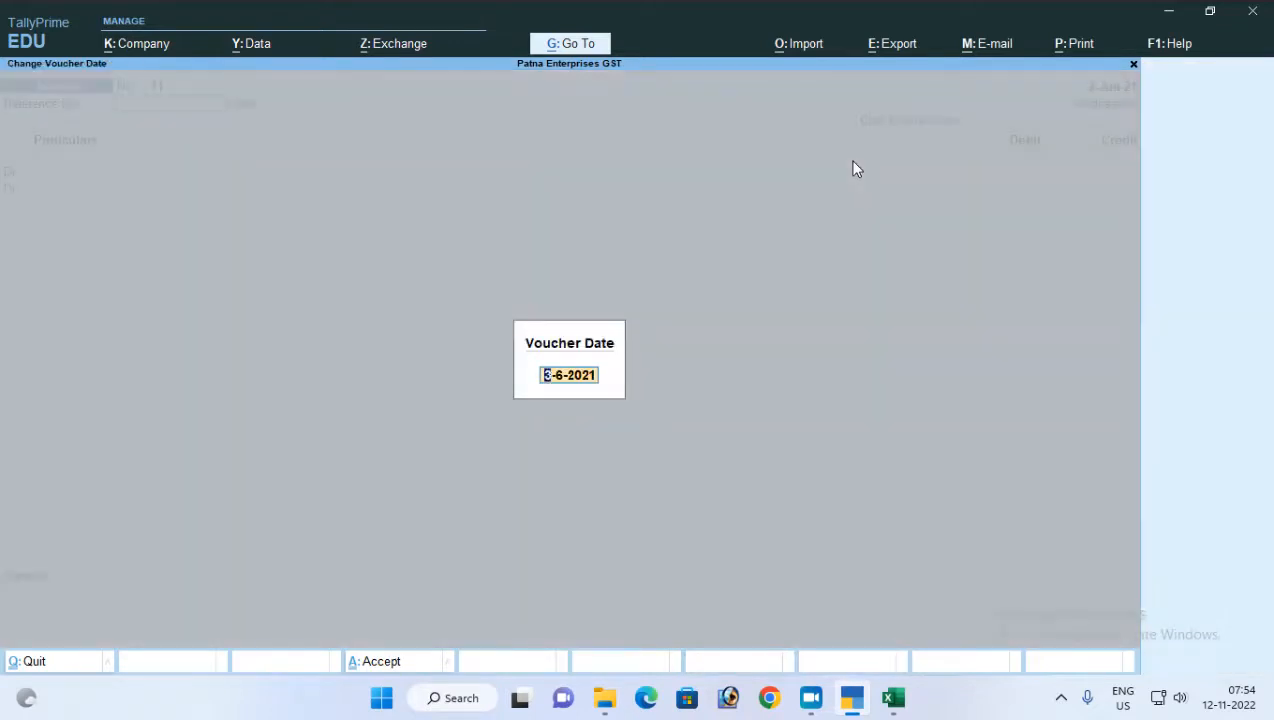
pyautogui.write('1-7')
pyautogui.press('Return')
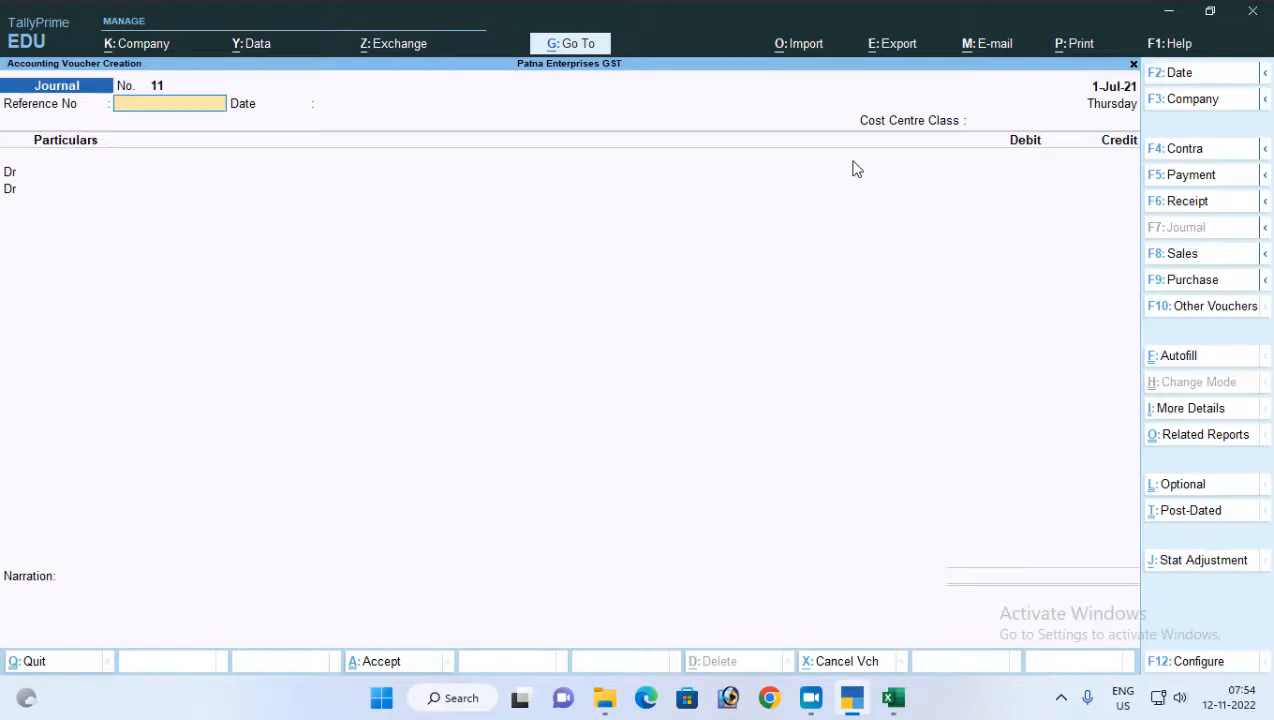
pyautogui.press('Return')
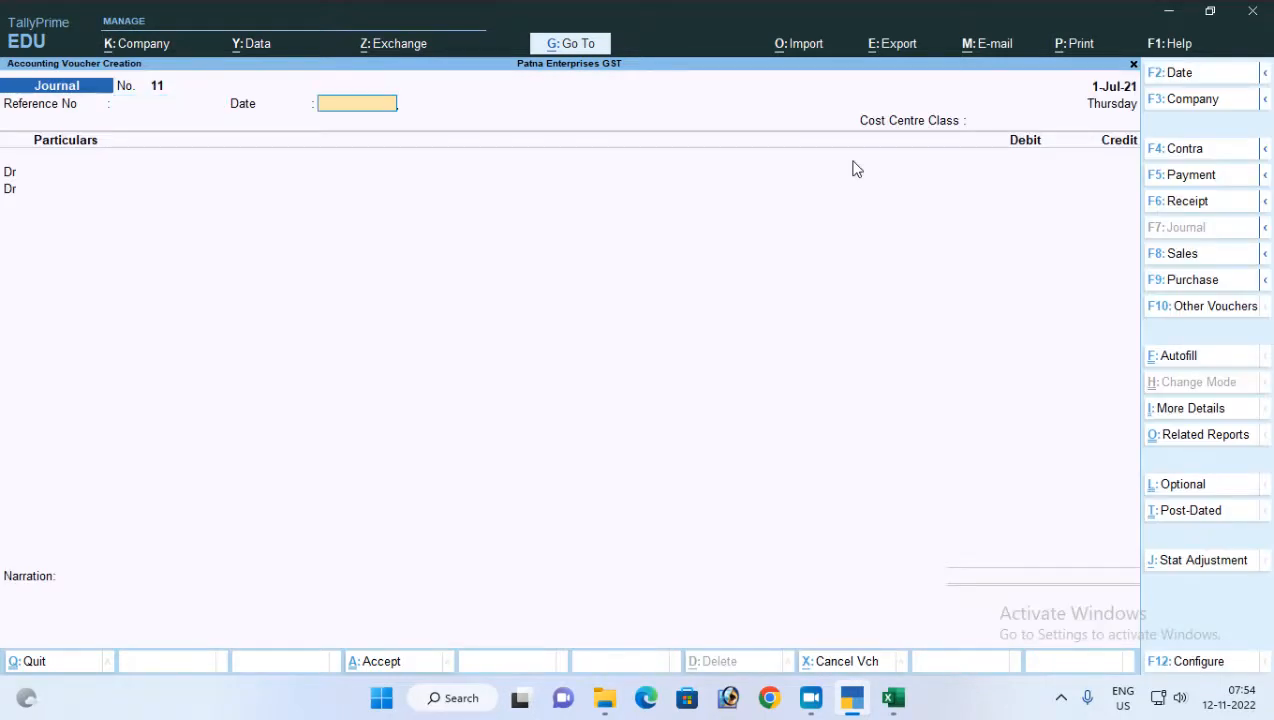
pyautogui.press('Return')
pyautogui.press('Return')
pyautogui.press('Return')
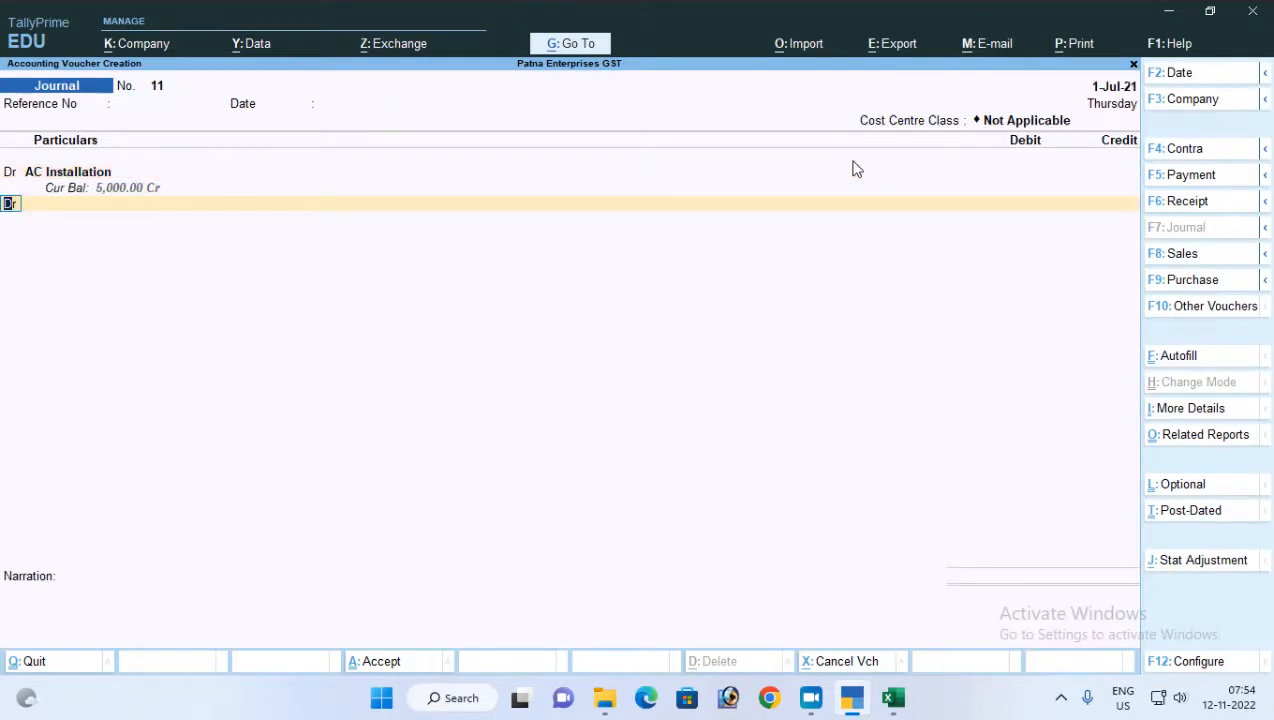
pyautogui.press('BackSpace')
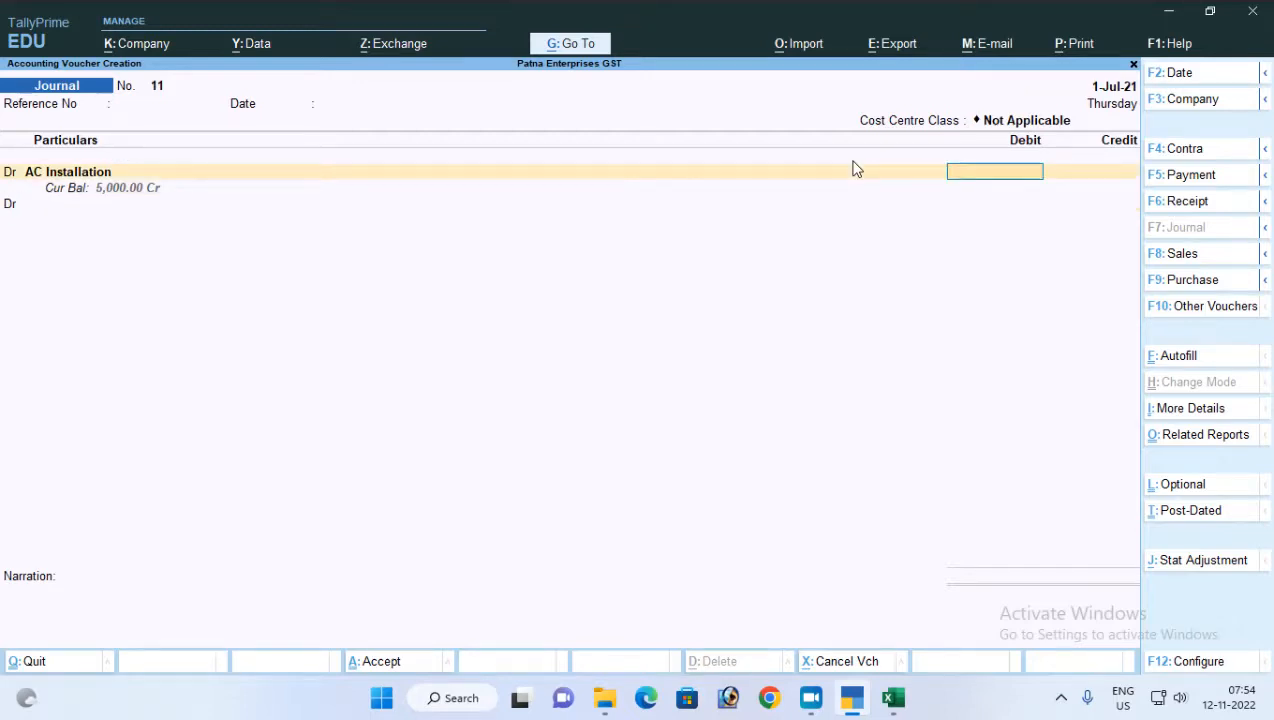
pyautogui.press('BackSpace')
pyautogui.press('BackSpace')
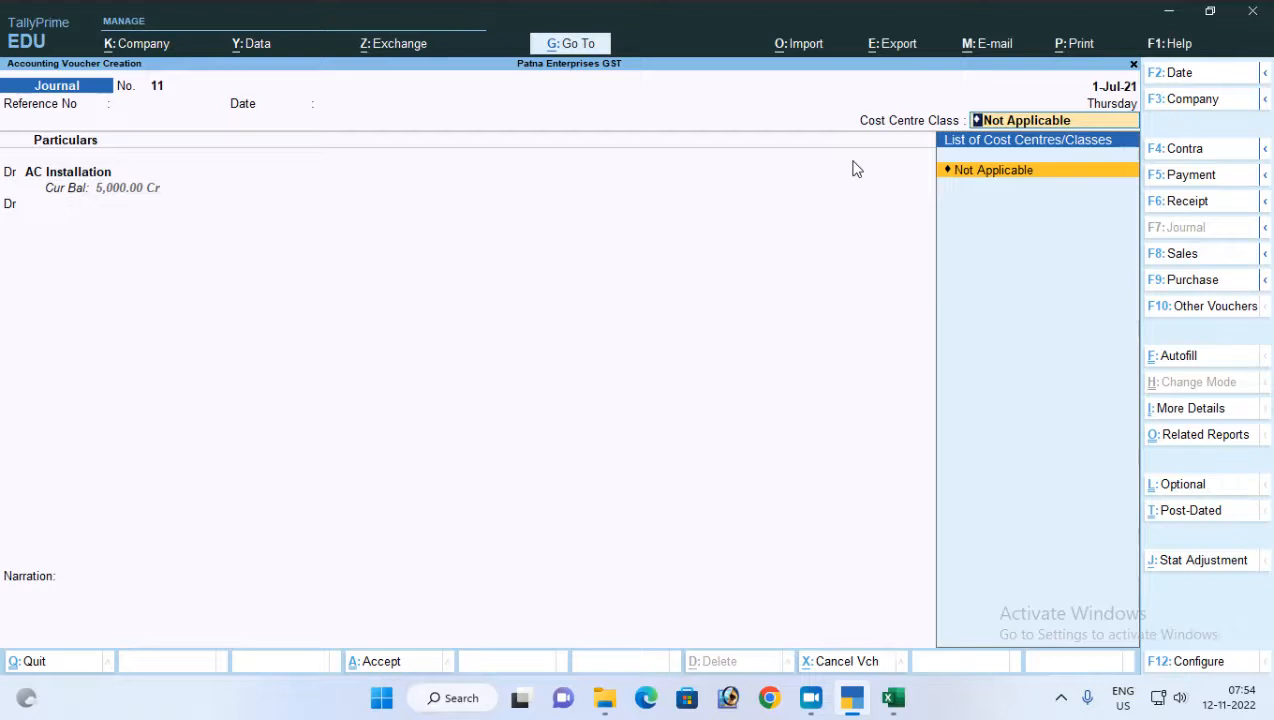
pyautogui.press('BackSpace')
pyautogui.write('Co')
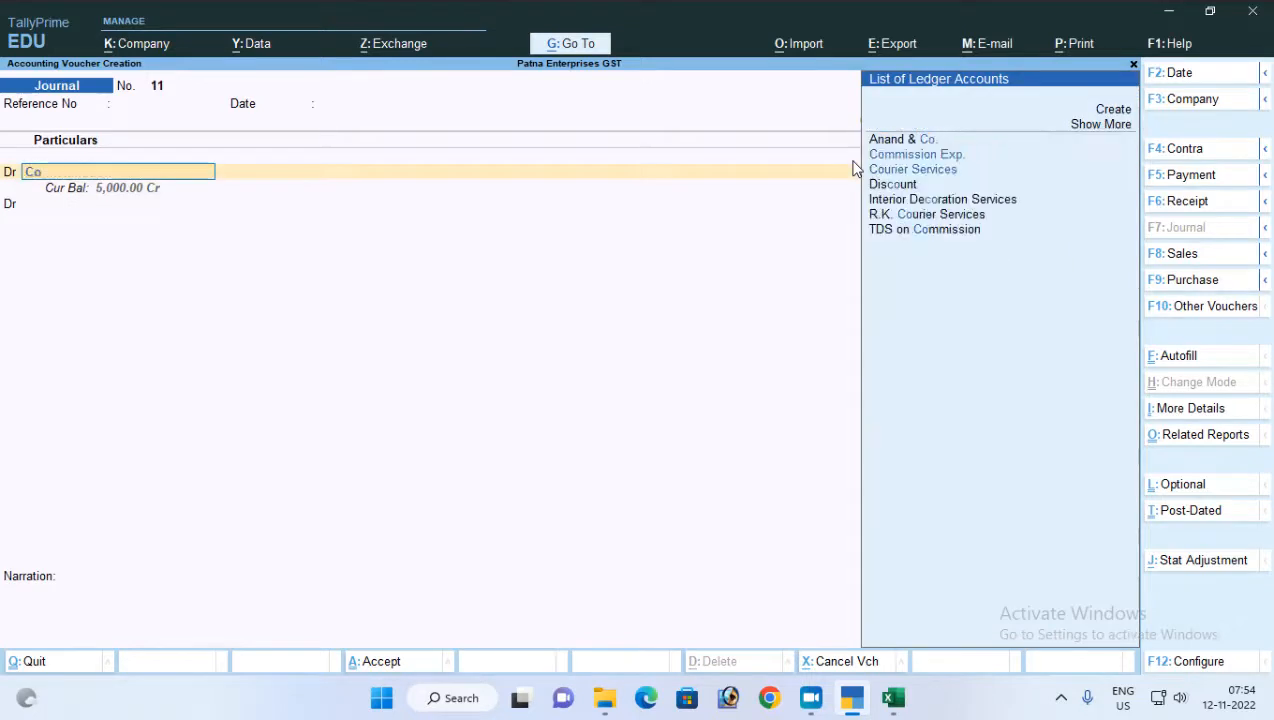
pyautogui.write('m')
pyautogui.press('Return')
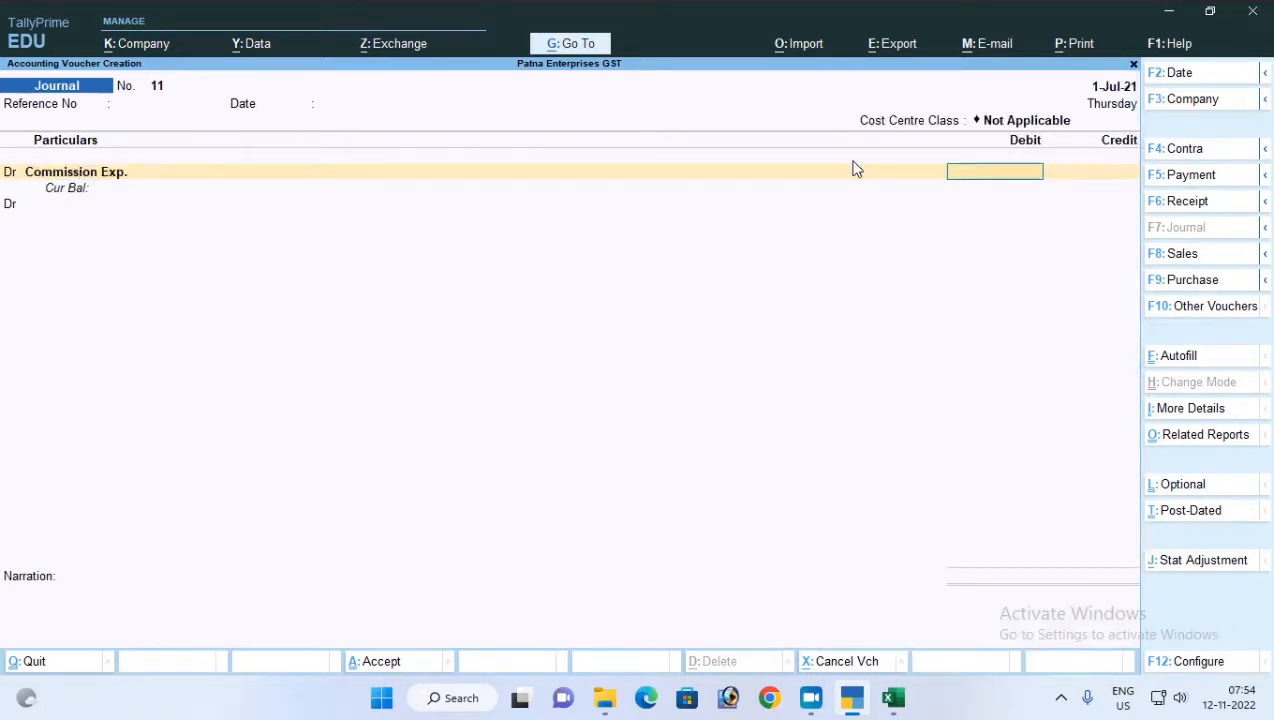
pyautogui.press('Return')
pyautogui.press('Return')
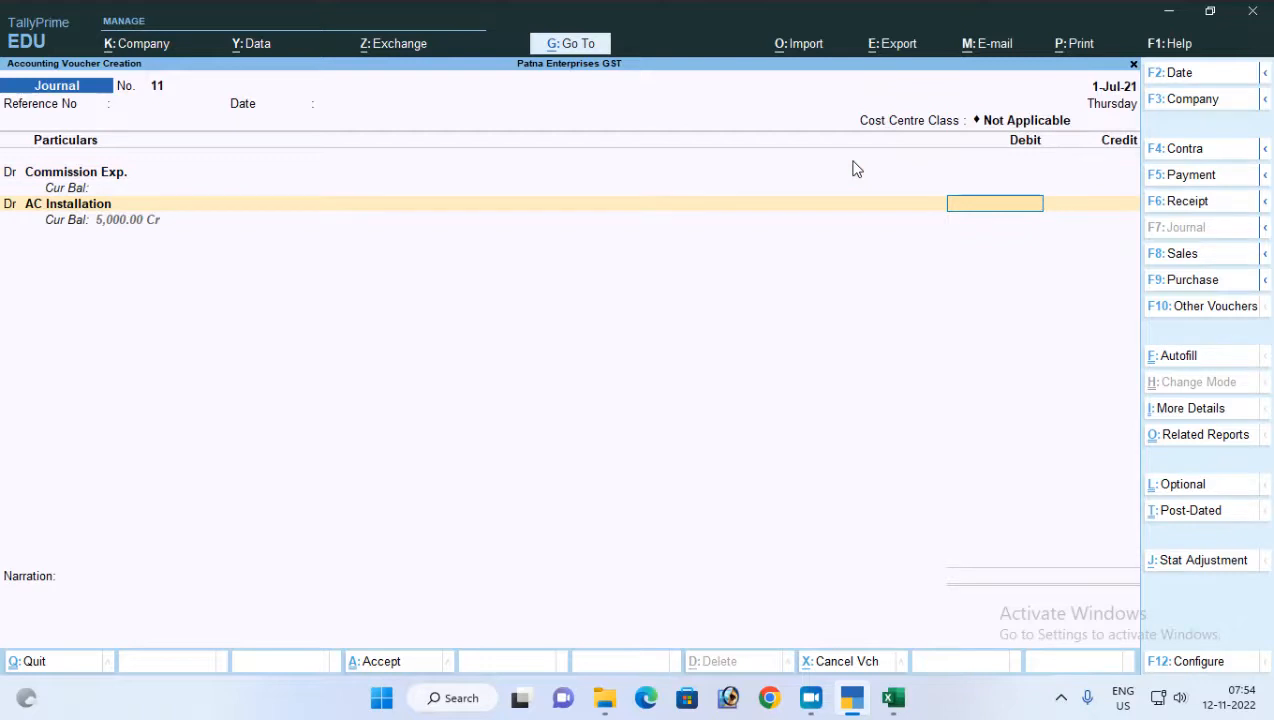
pyautogui.press('BackSpace')
pyautogui.press('BackSpace')
pyautogui.press('BackSpace')
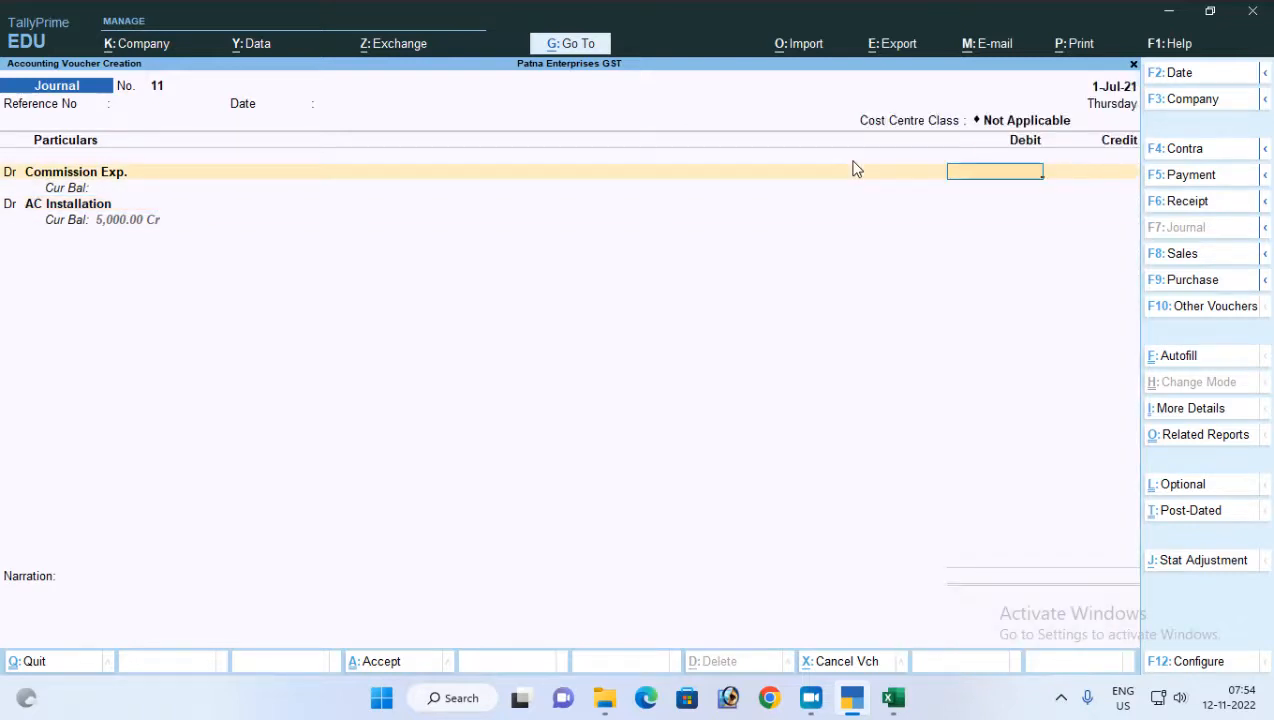
pyautogui.press('Escape')
pyautogui.press('Return')
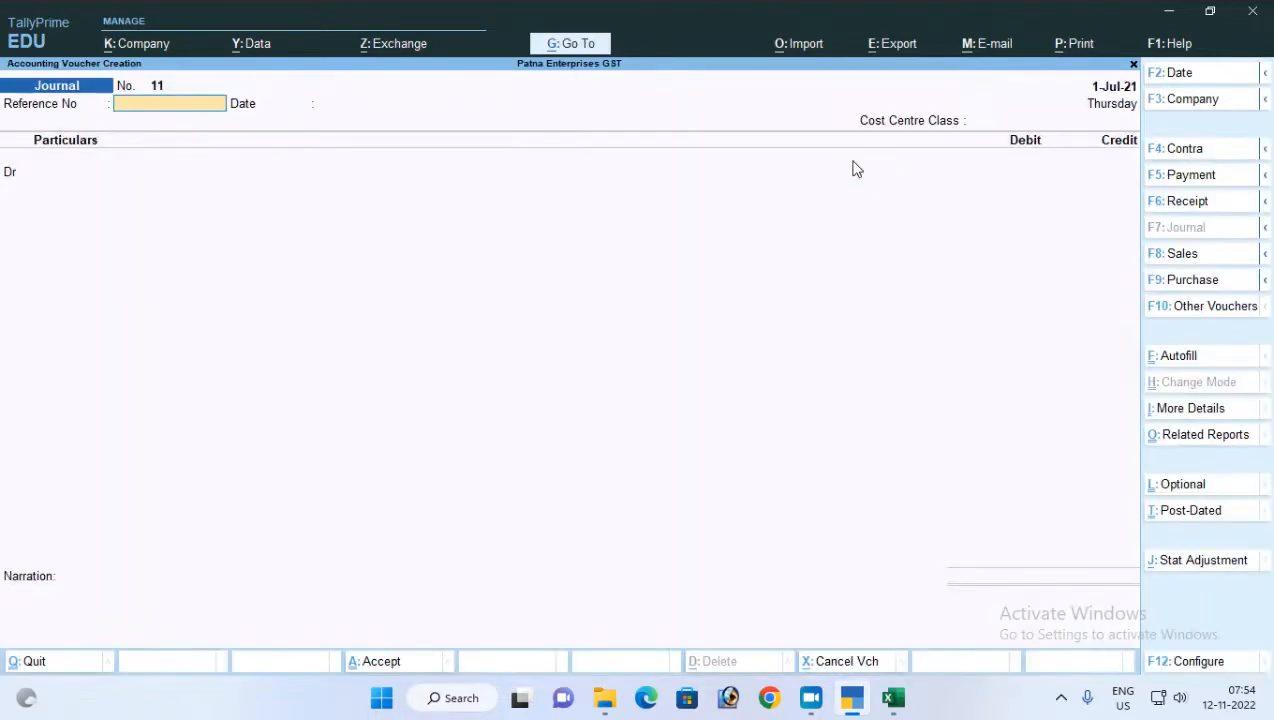
# Leave the reference number and date blank and debit the Commission Exp. ledger with 3,200
pyautogui.press('Return')
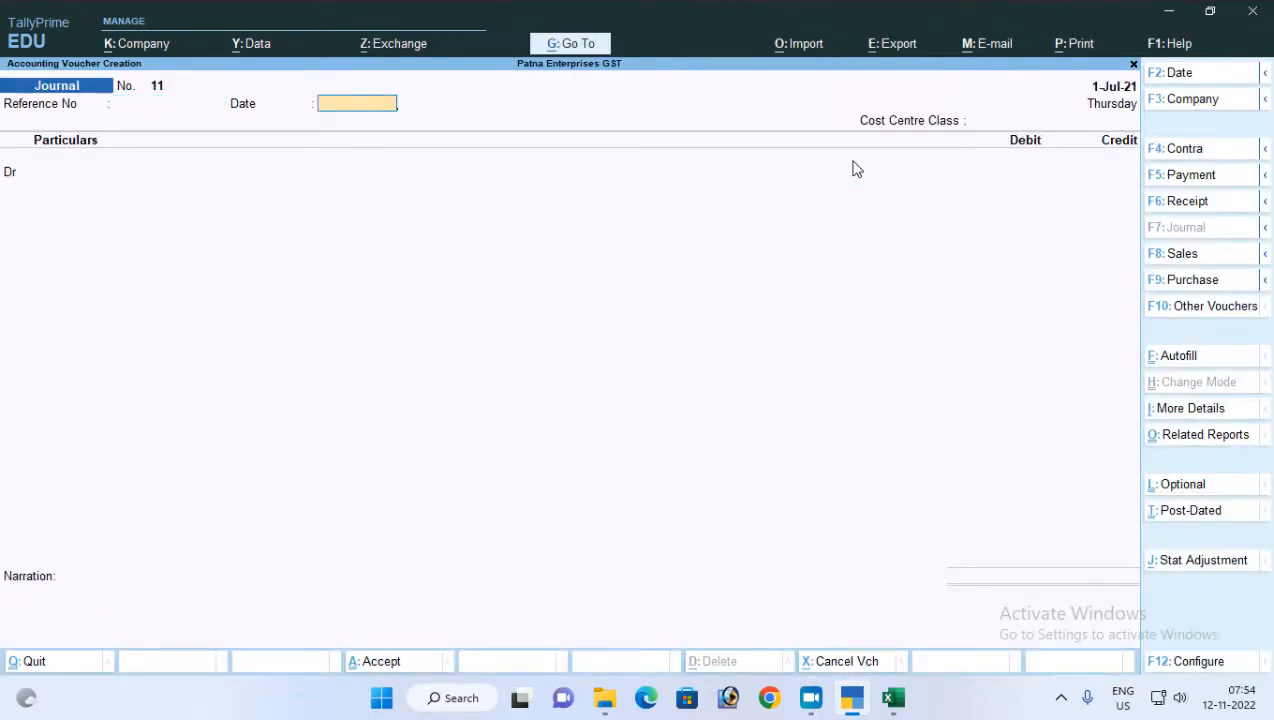
pyautogui.press('Return')
pyautogui.press('Return')
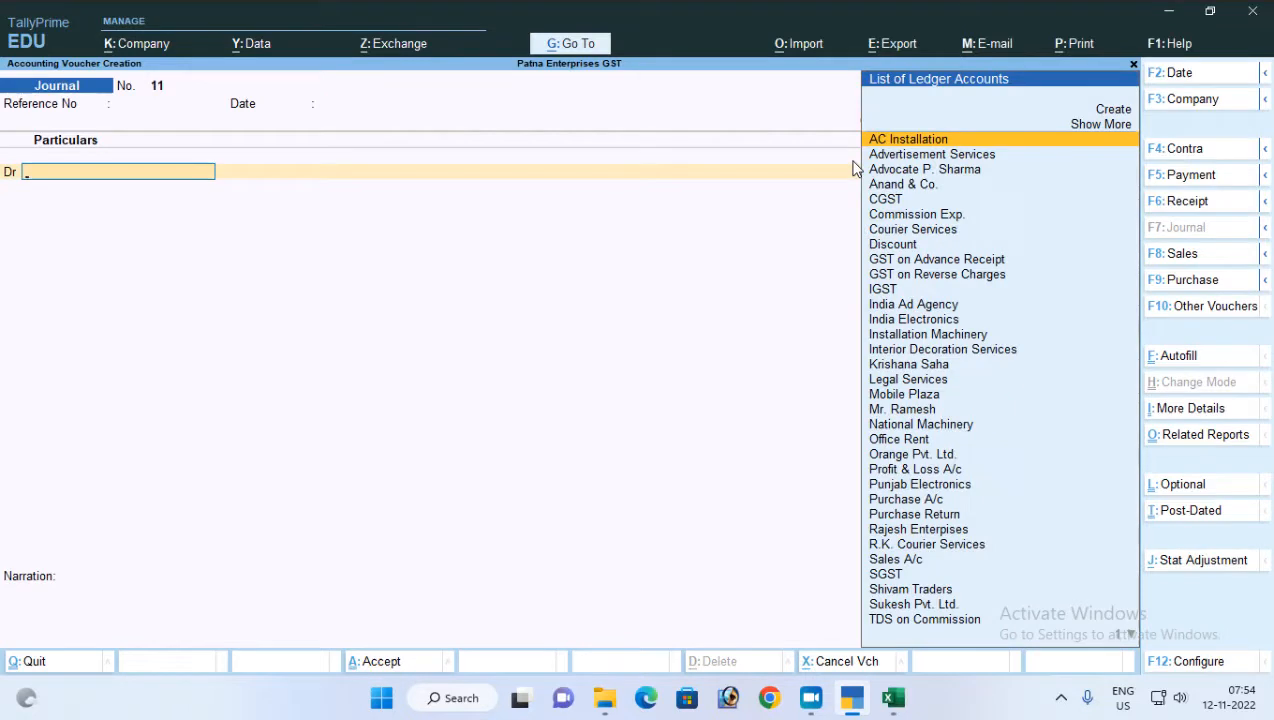
pyautogui.write('Co')
pyautogui.press('Down')
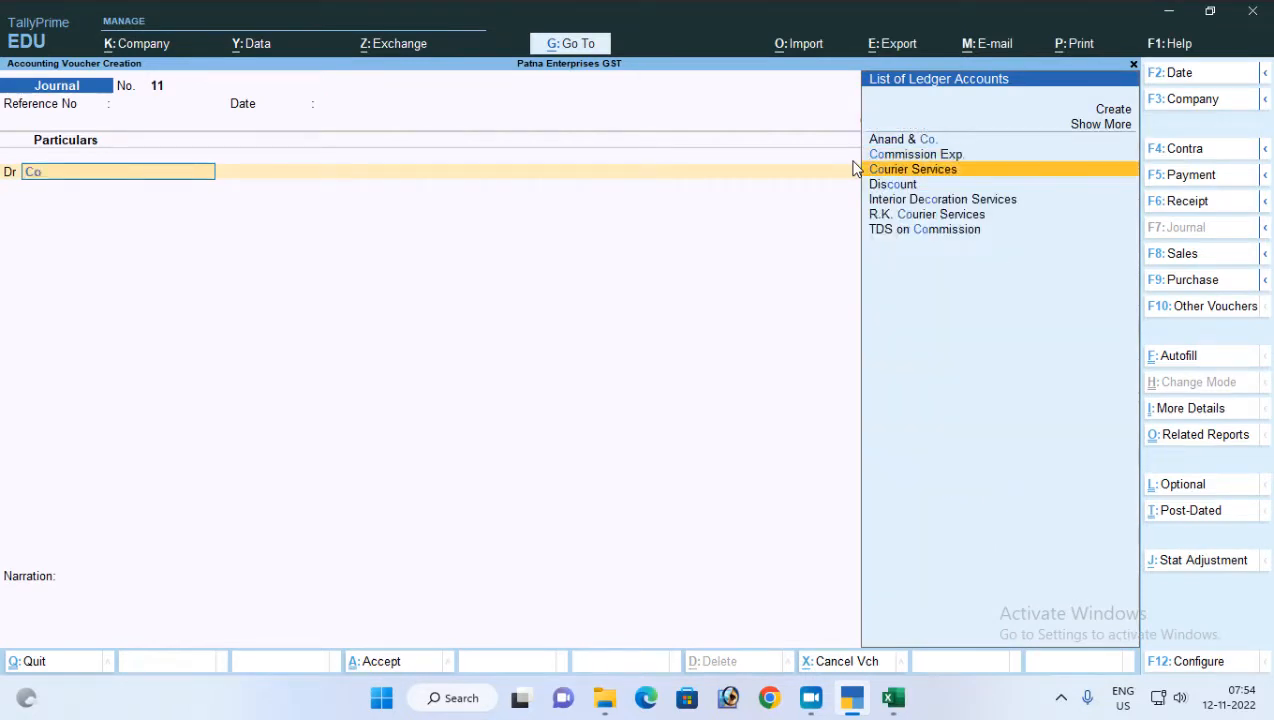
pyautogui.press('Up')
pyautogui.press('Return')
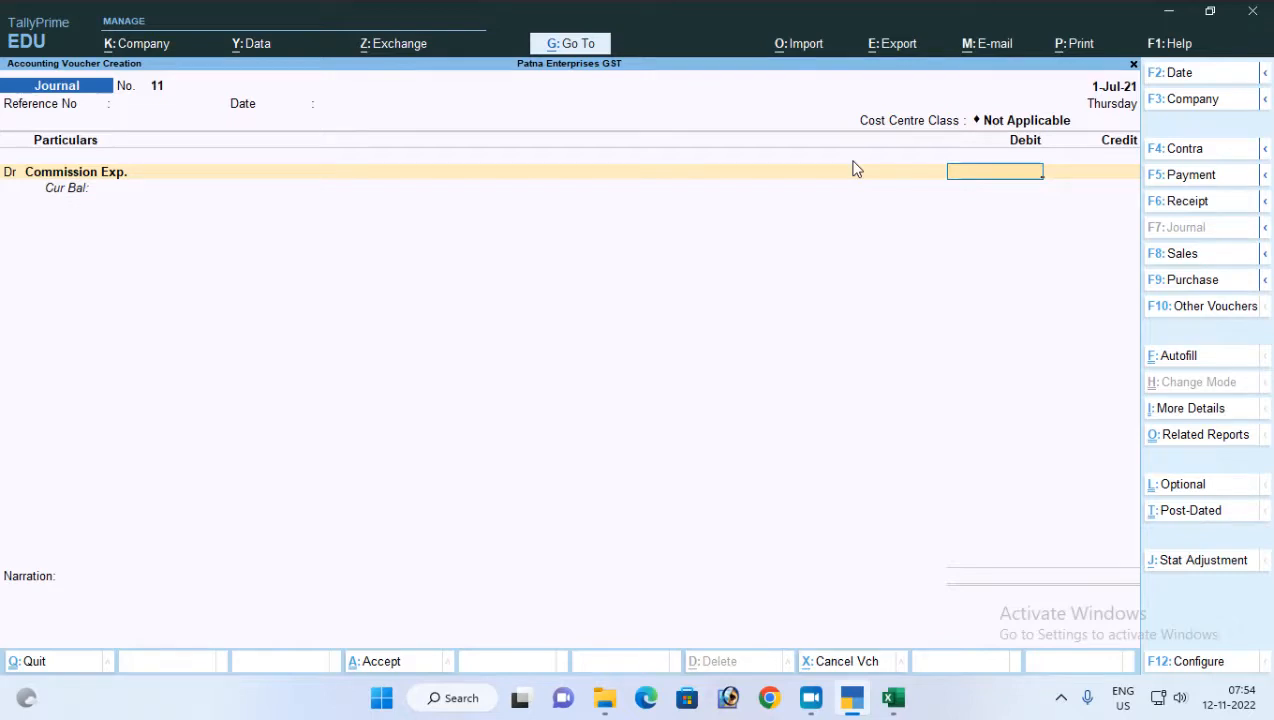
pyautogui.write('3200')
pyautogui.press('Return')
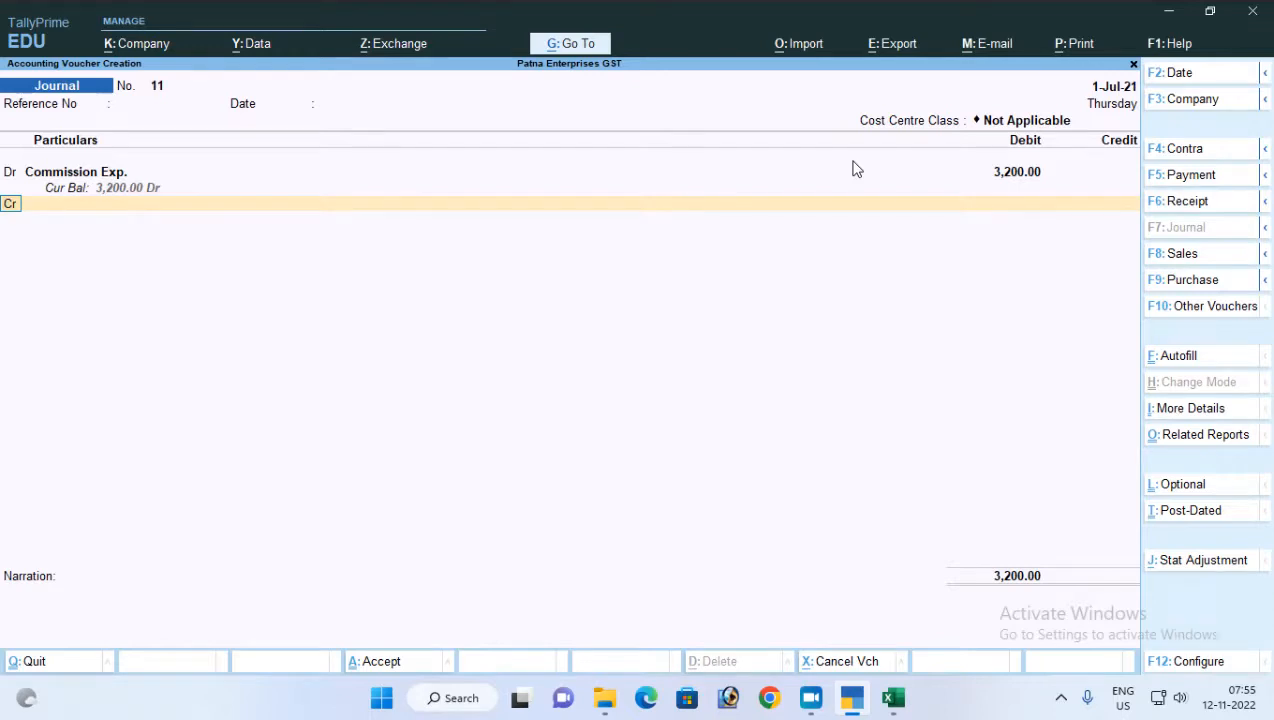
# Credit the commission party's ledger with 3,200.00
pyautogui.press('Return')
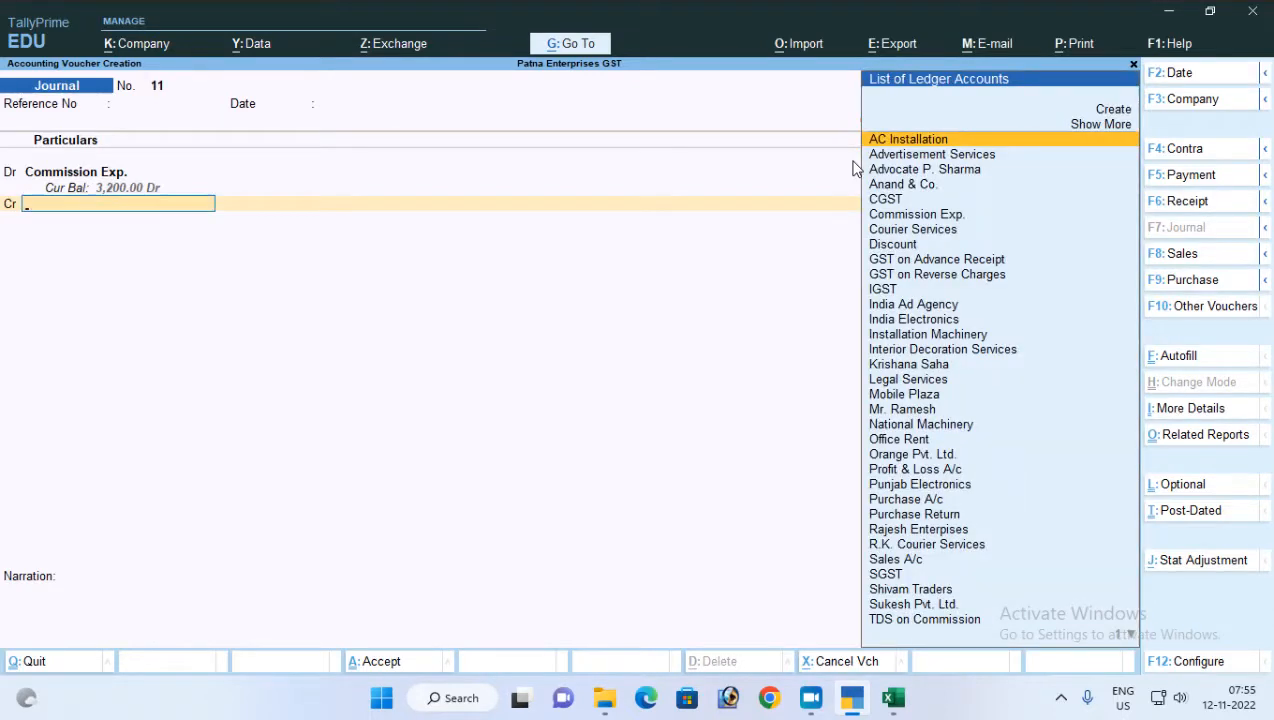
pyautogui.write('Kri')
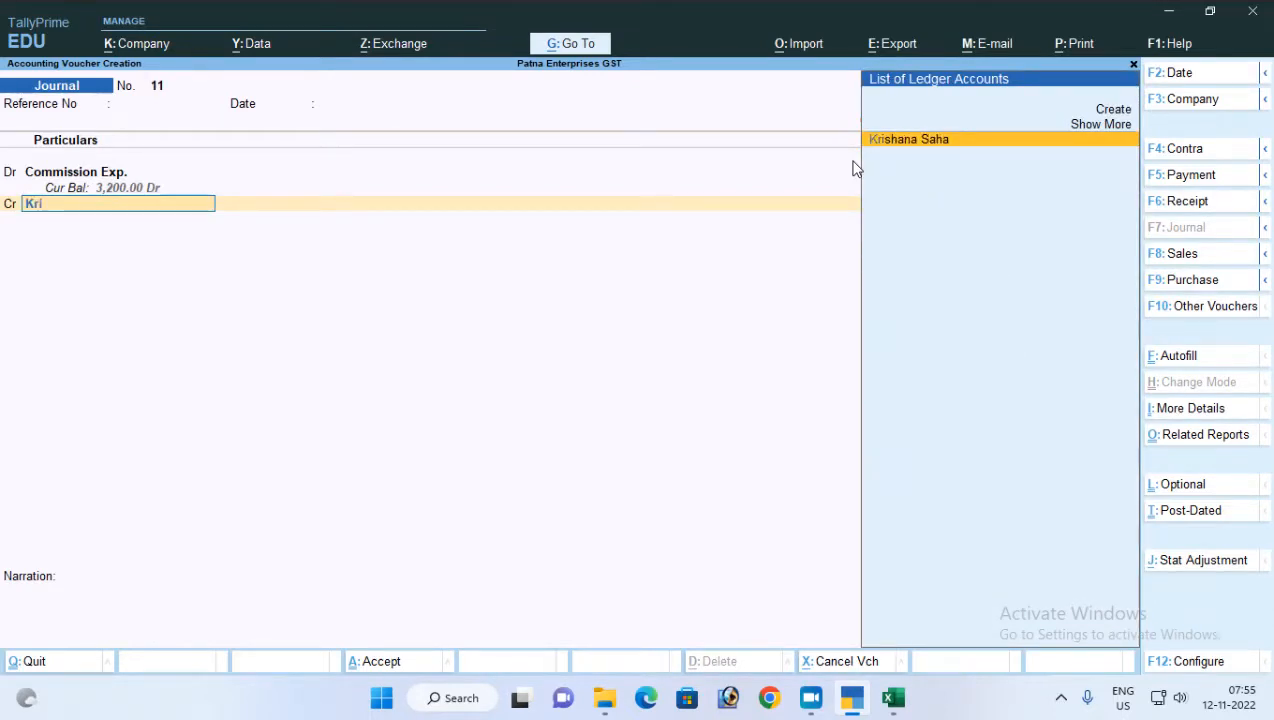
pyautogui.press('Return')
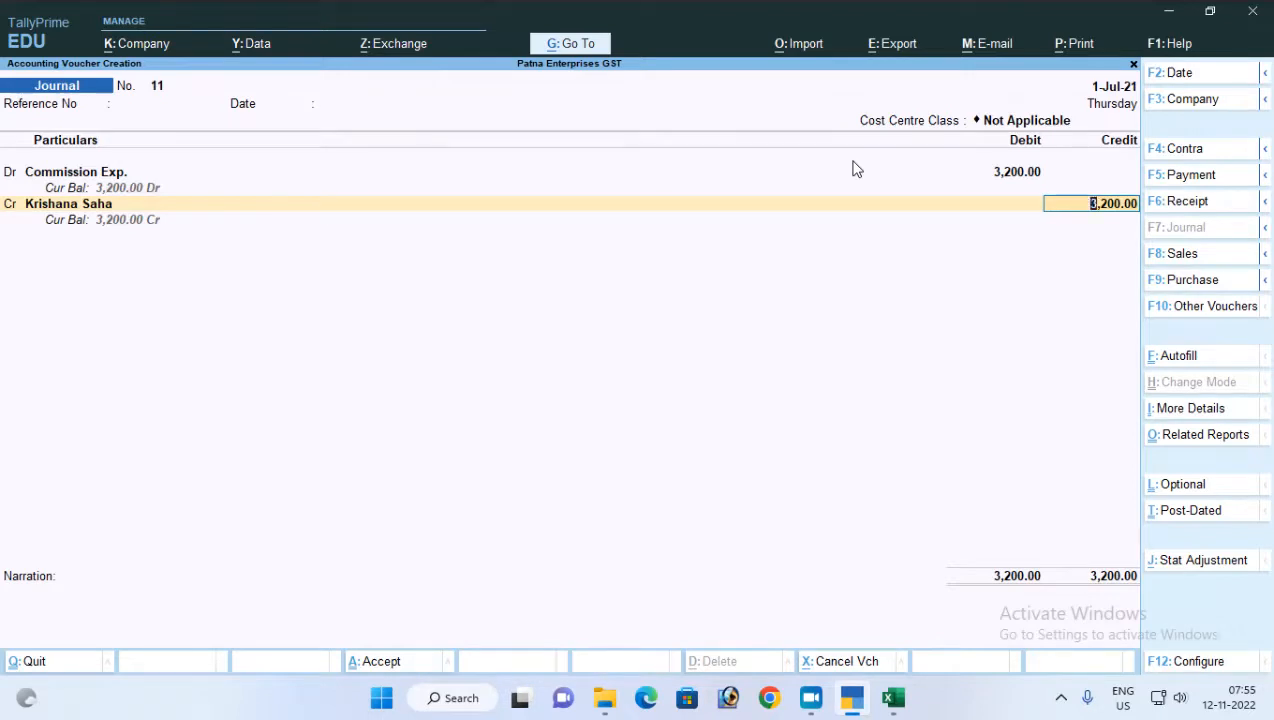
pyautogui.press('Return')
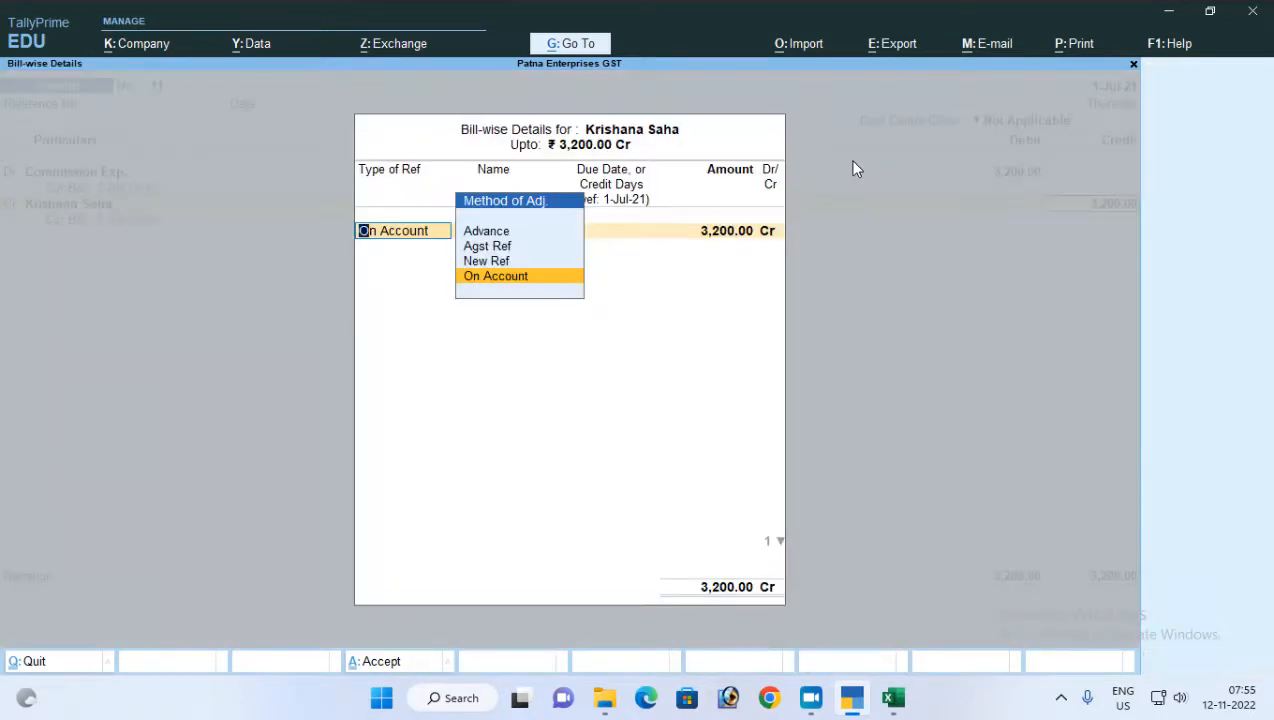
# Allocate the party's 3,200.00 credit to a New Ref named Comm-01 and save the journal voucher without a narration
pyautogui.press('Up')
pyautogui.press('Return')
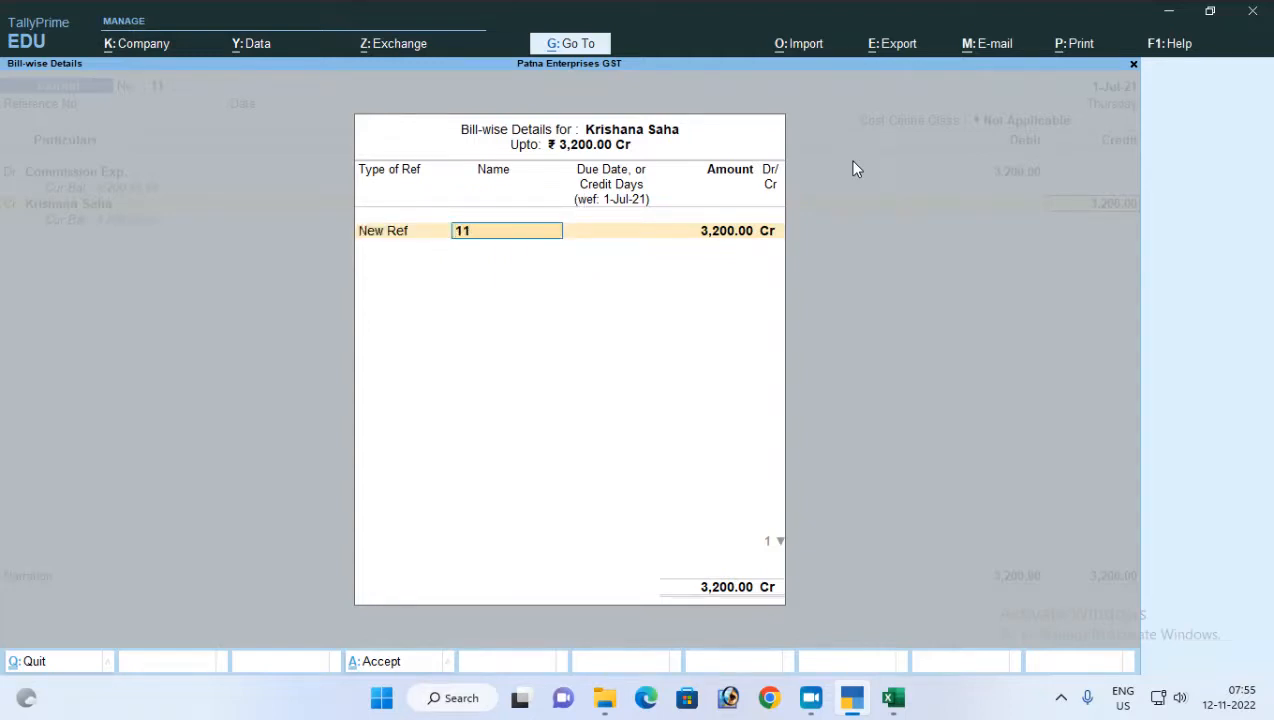
pyautogui.write('Coom')
pyautogui.press('BackSpace')
pyautogui.press('BackSpace')
pyautogui.write('nn')
pyautogui.press('BackSpace')
pyautogui.press('BackSpace')
pyautogui.write('mm-01')
pyautogui.press('Return')
pyautogui.press('Return')
pyautogui.press('Return')
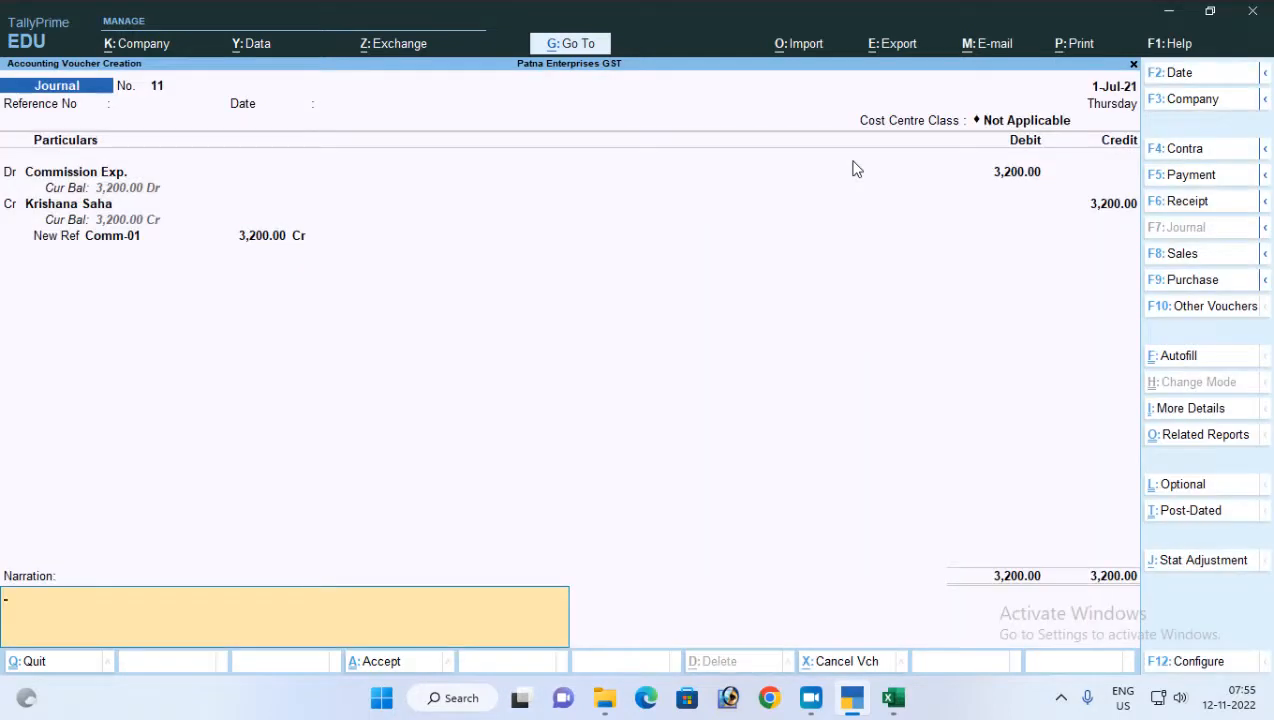
pyautogui.press('Return')
pyautogui.press('Return')
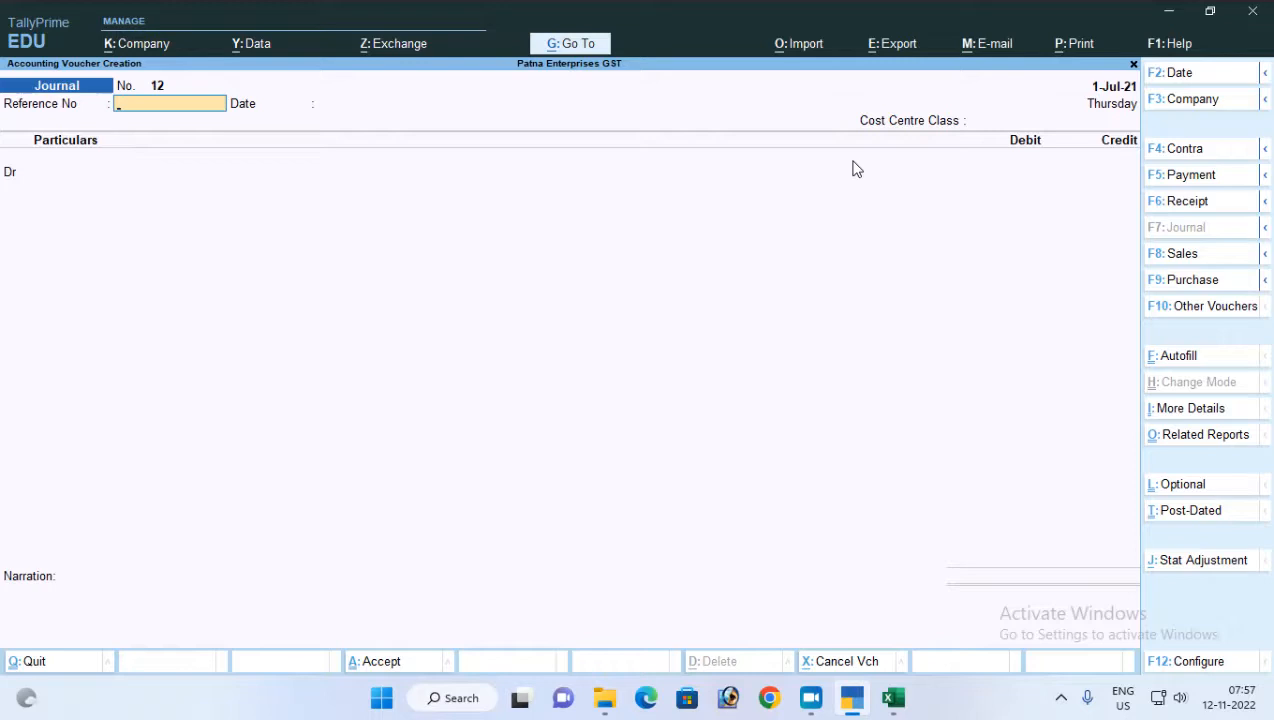
# Debit the Commission Exp. ledger with 13,800 in the next journal voucher, leaving its reference number and date blank
pyautogui.press('Return')
pyautogui.press('Return')
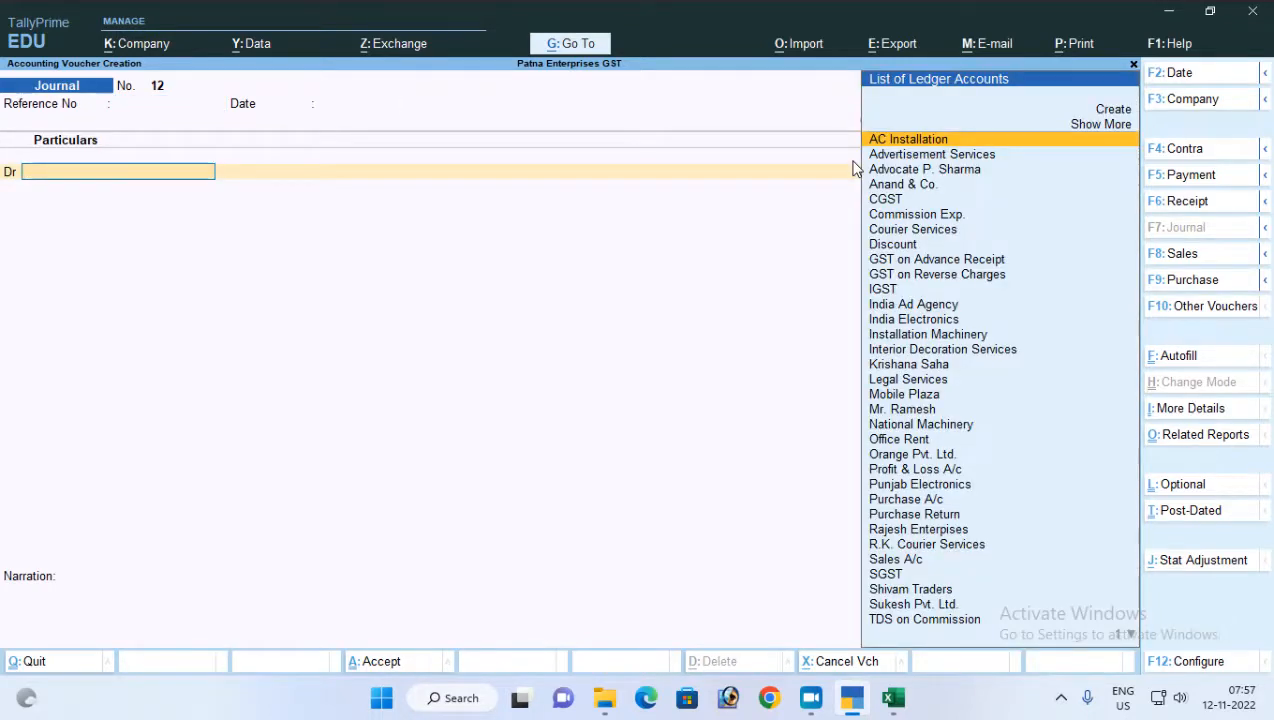
pyautogui.write('Co')
pyautogui.press('Down')
pyautogui.press('Return')
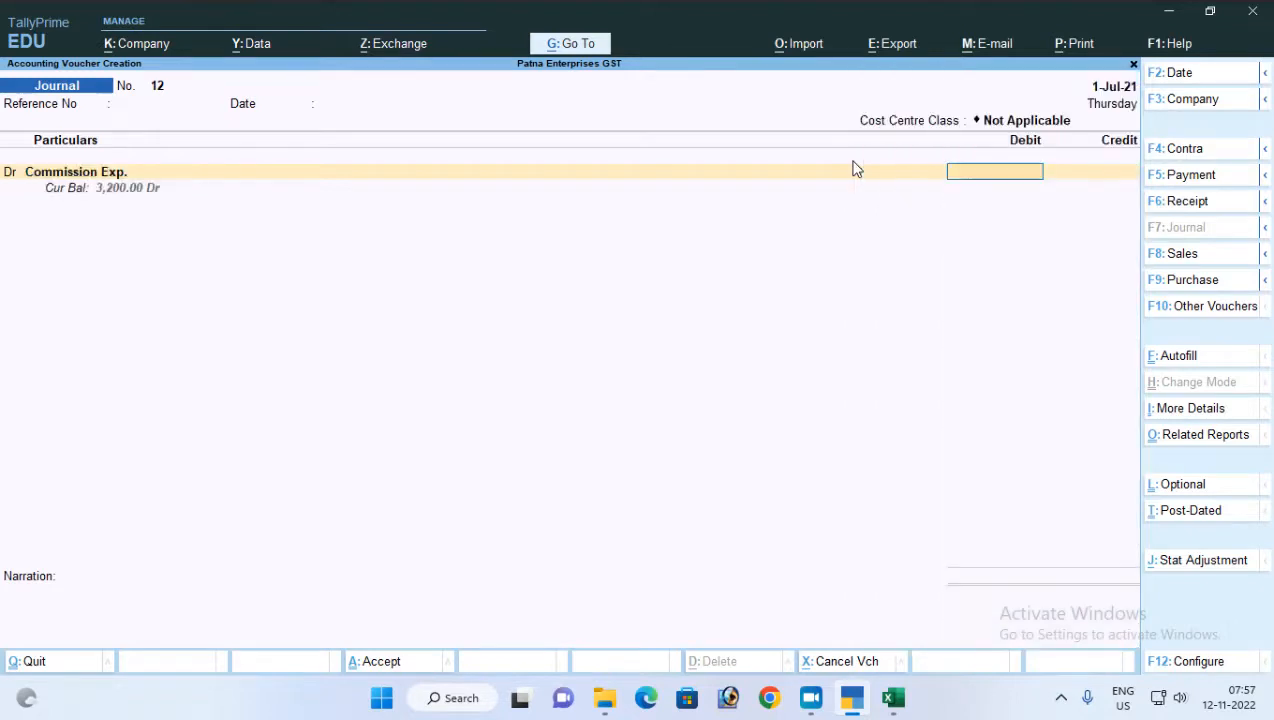
pyautogui.write('13800')
pyautogui.press('Return')
# Credit the commission party's ledger with 13,110.00 and allocate 13,800.00 Cr as a New Ref in the bill-wise details
pyautogui.press('Return')
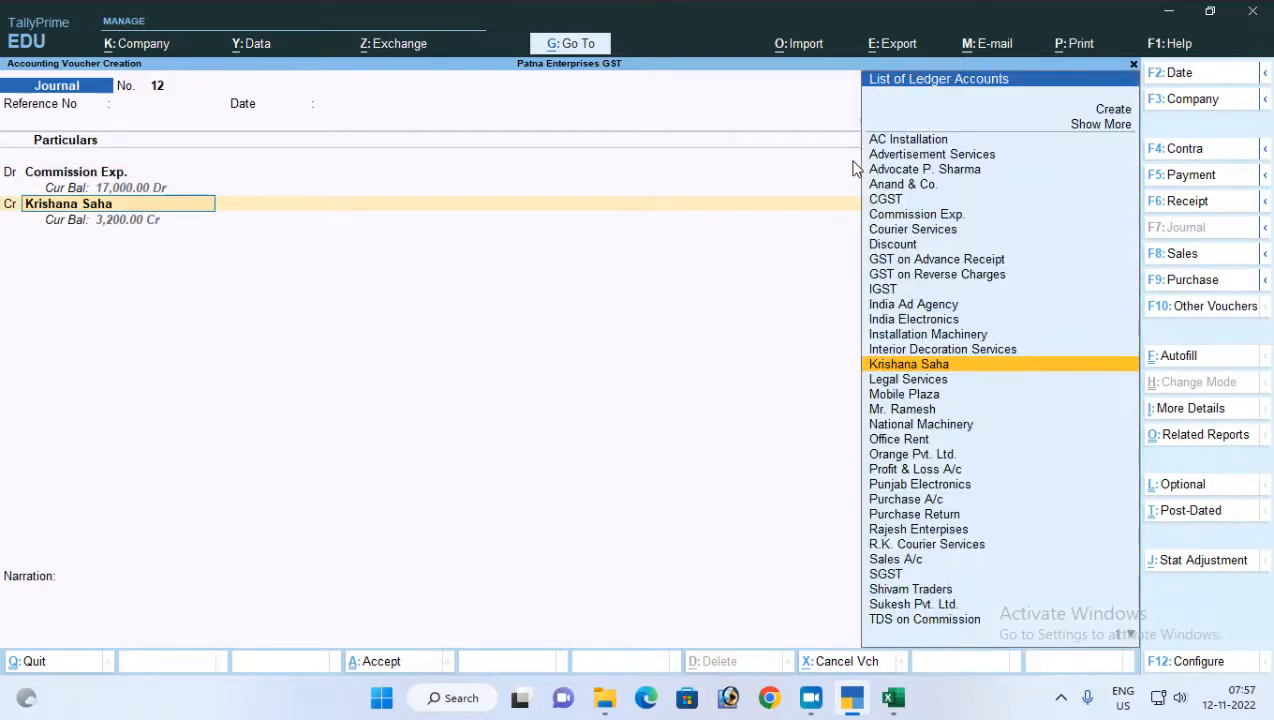
pyautogui.press('Return')
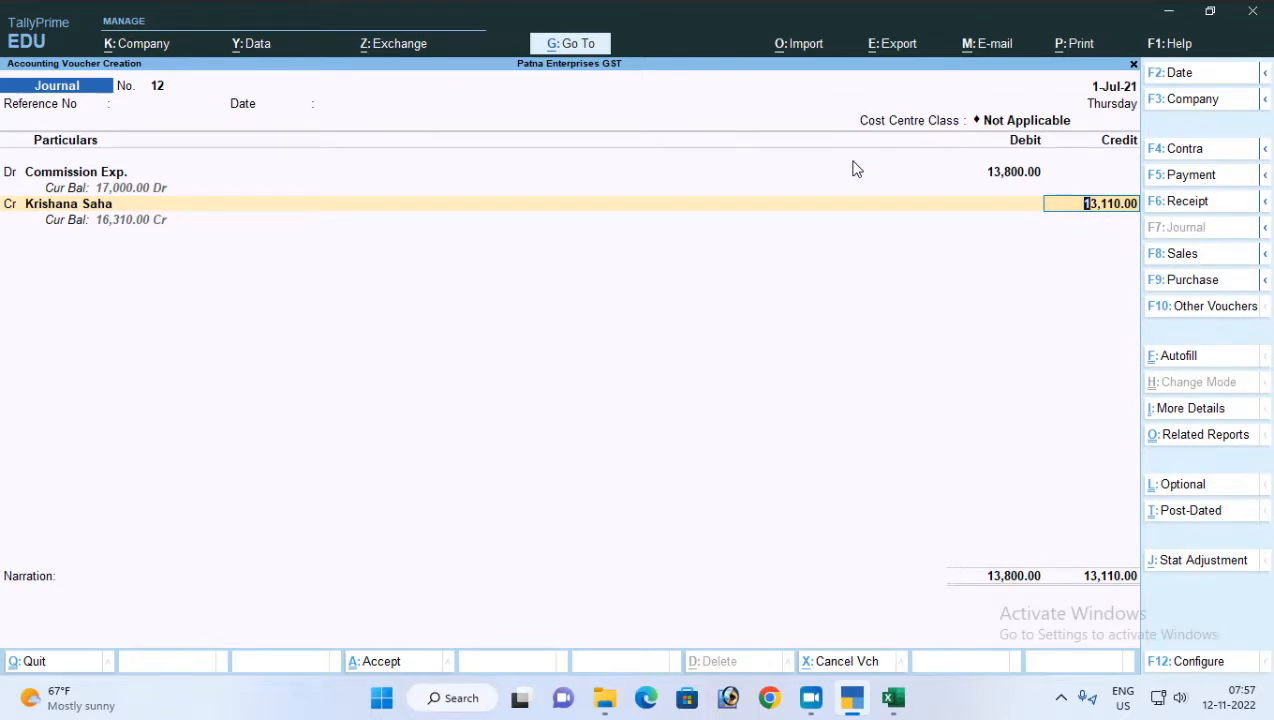
pyautogui.press('Return')
pyautogui.press('Return')
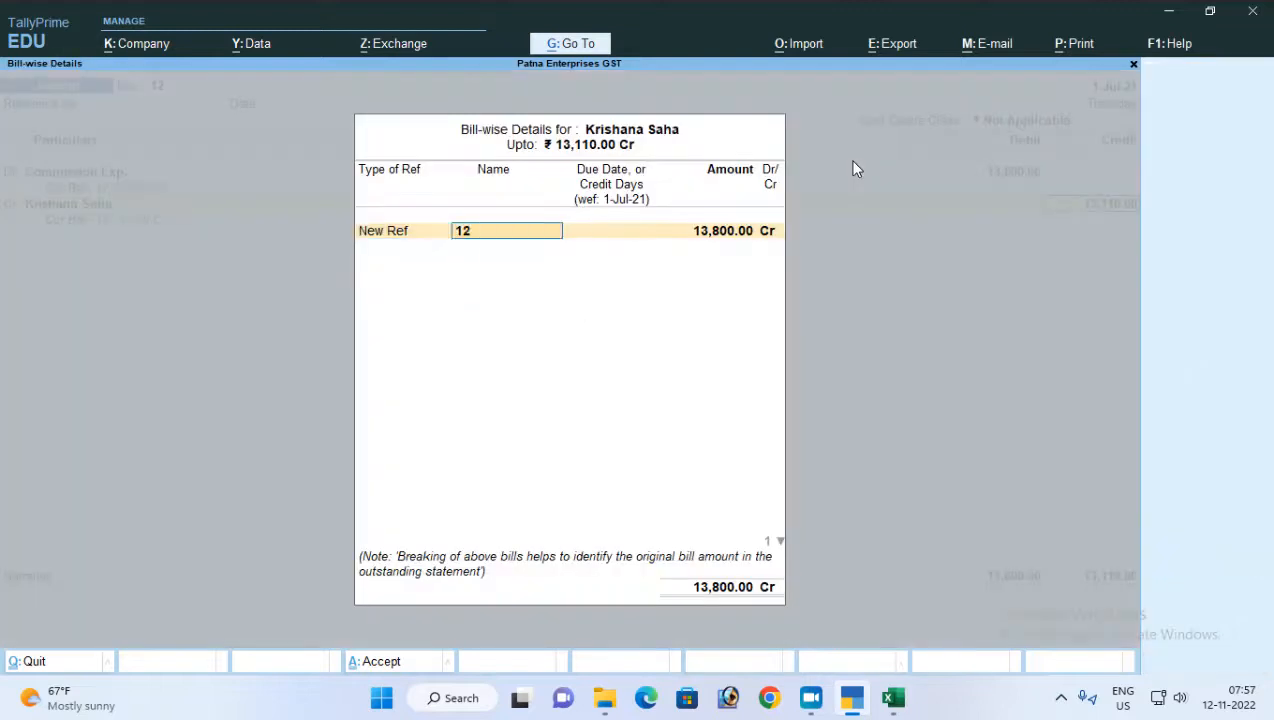
pyautogui.press('Return')
pyautogui.press('Return')
pyautogui.hotkey('shift', 'Tab')
pyautogui.hotkey('shift', 'Tab')
pyautogui.write('Cinn')
pyautogui.press('BackSpace')
pyautogui.press('BackSpace')
pyautogui.press('BackSpace')
pyautogui.press('BackSpace')
pyautogui.press('BackSpace')
pyautogui.press('BackSpace')
pyautogui.write('C')
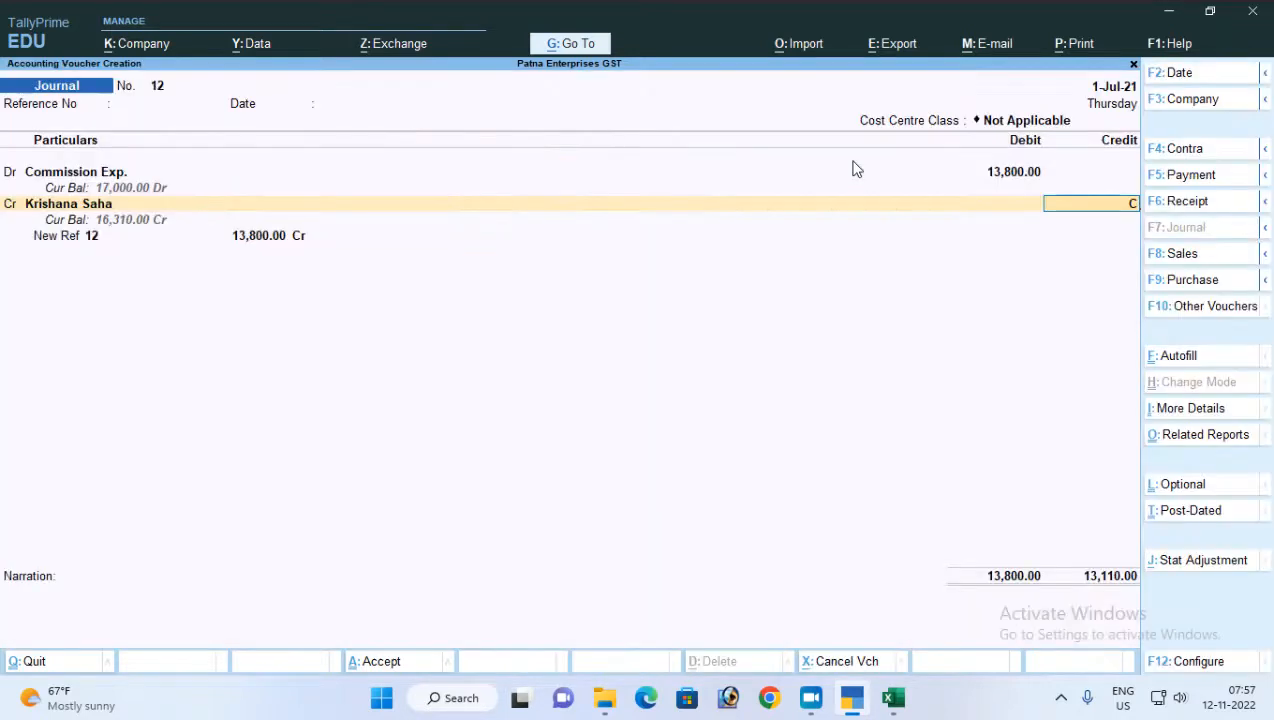
pyautogui.press('BackSpace')
pyautogui.press('BackSpace')
# Rename the party's 13,800.00 Cr New Ref bill reference as Comm-02
pyautogui.press('Return')
pyautogui.press('Return')
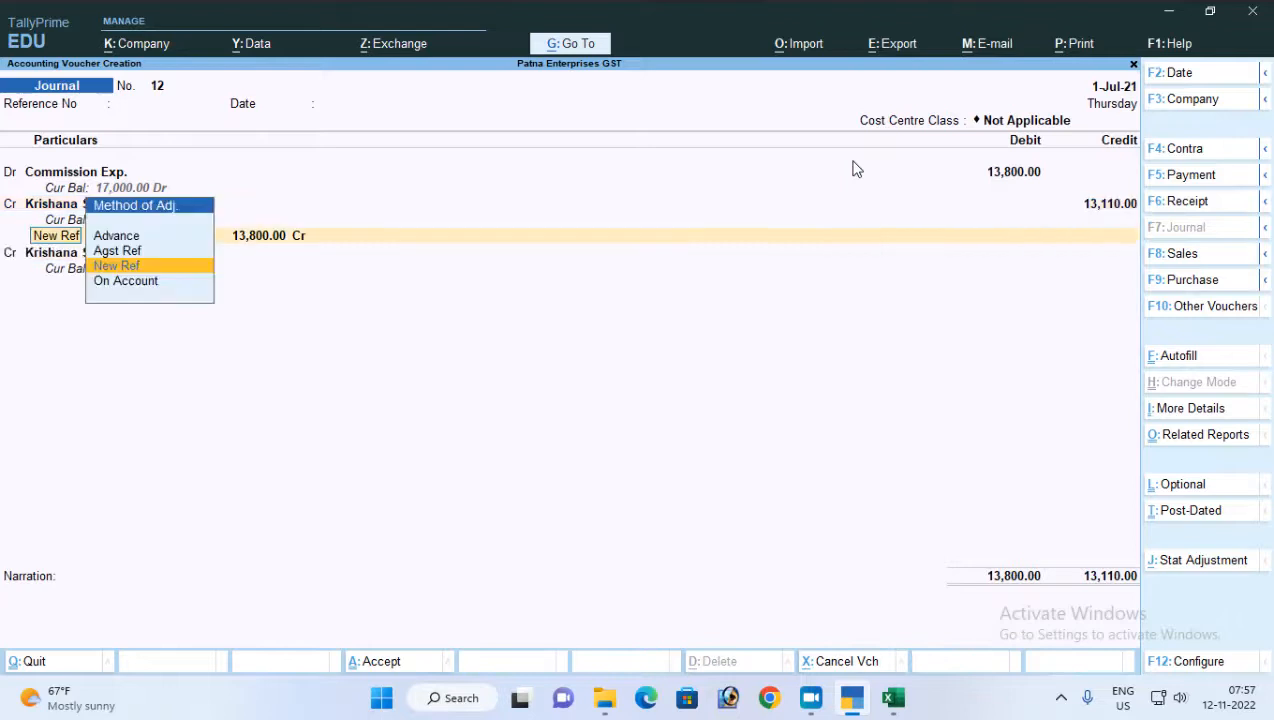
pyautogui.press('Return')
pyautogui.write('C')
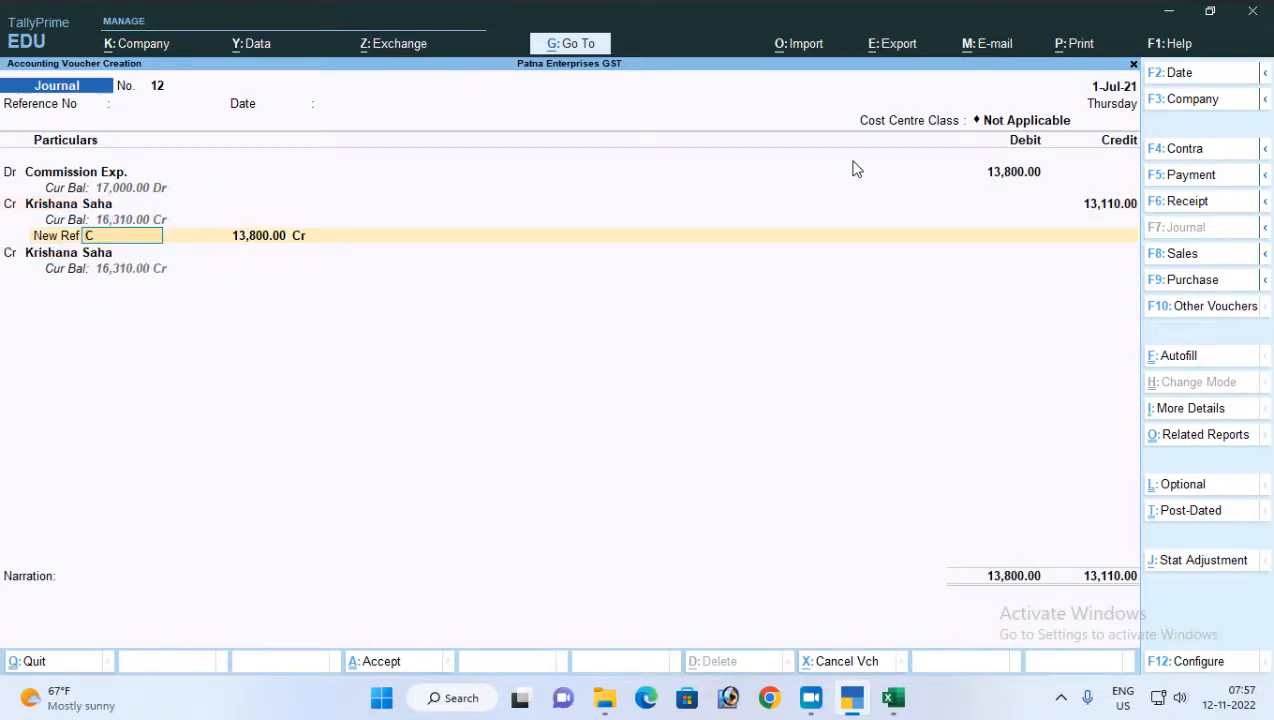
pyautogui.write('omm-02')
pyautogui.press('Return')
pyautogui.press('Return')
# Name the party's second New Ref bill reference TDS/Comm-02 and leave its credit period blank
pyautogui.press('Return')
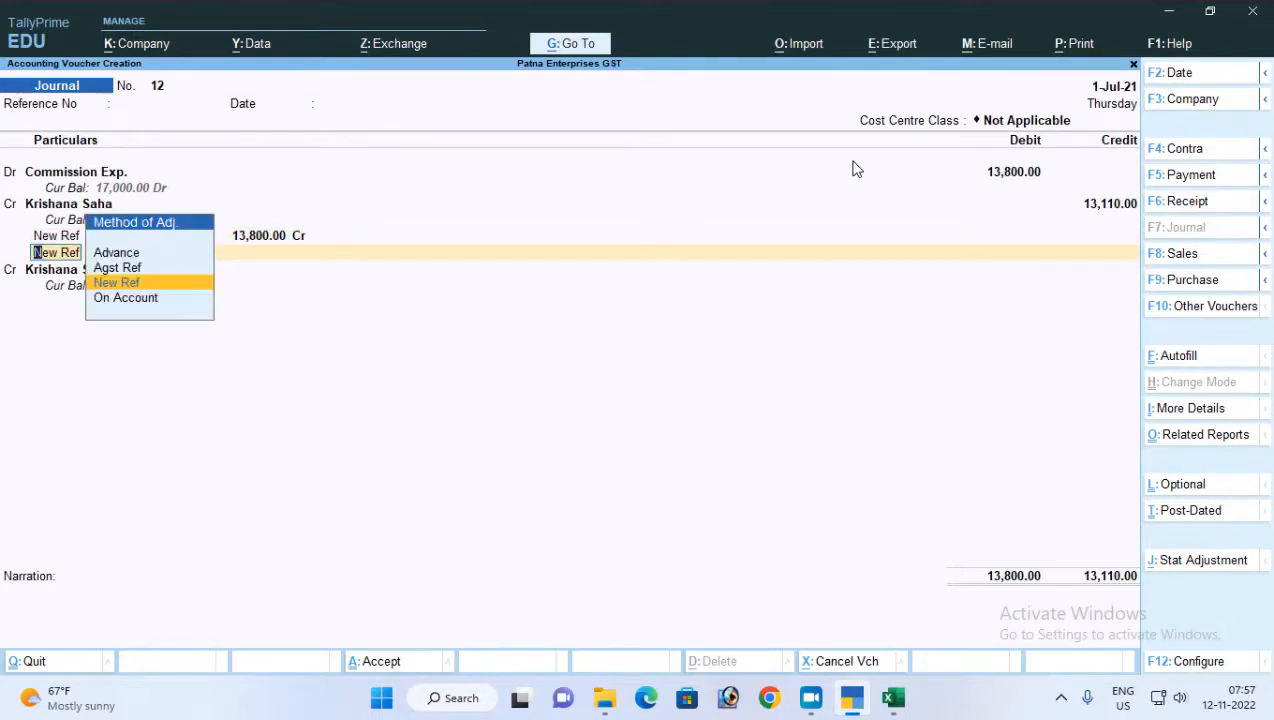
pyautogui.press('Return')
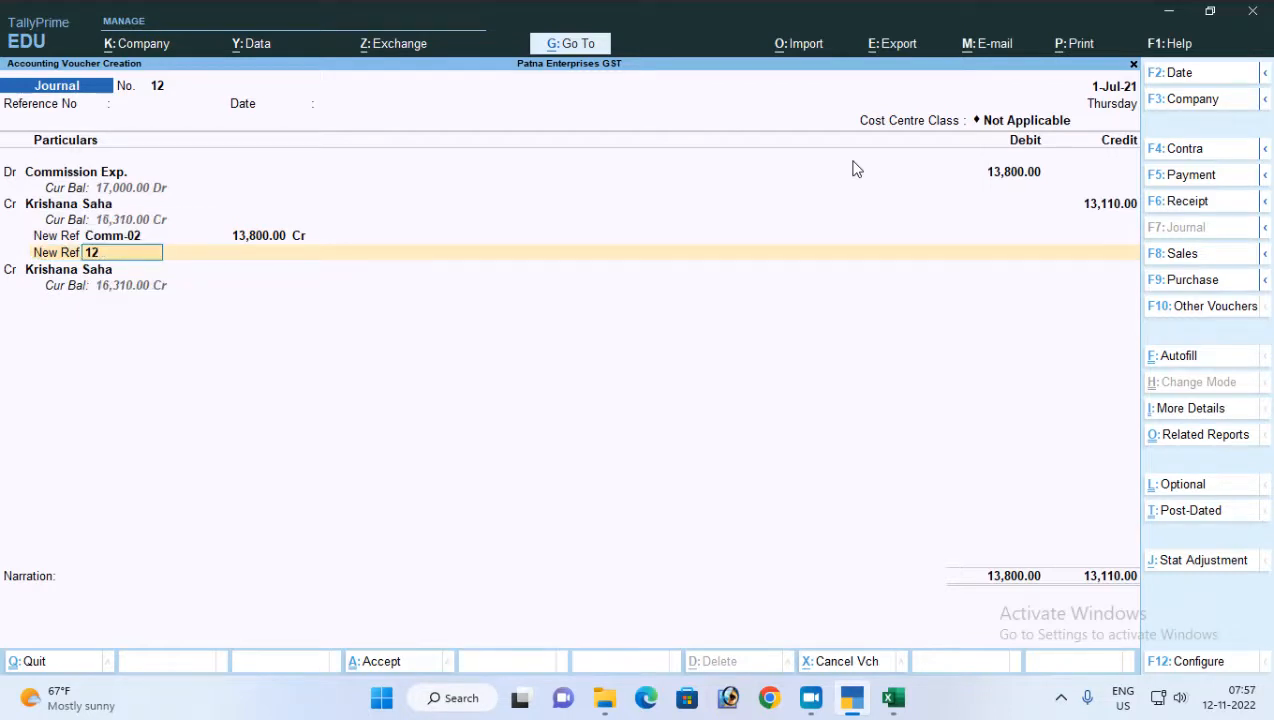
pyautogui.write('TDS/Comm-02')
pyautogui.press('Return')
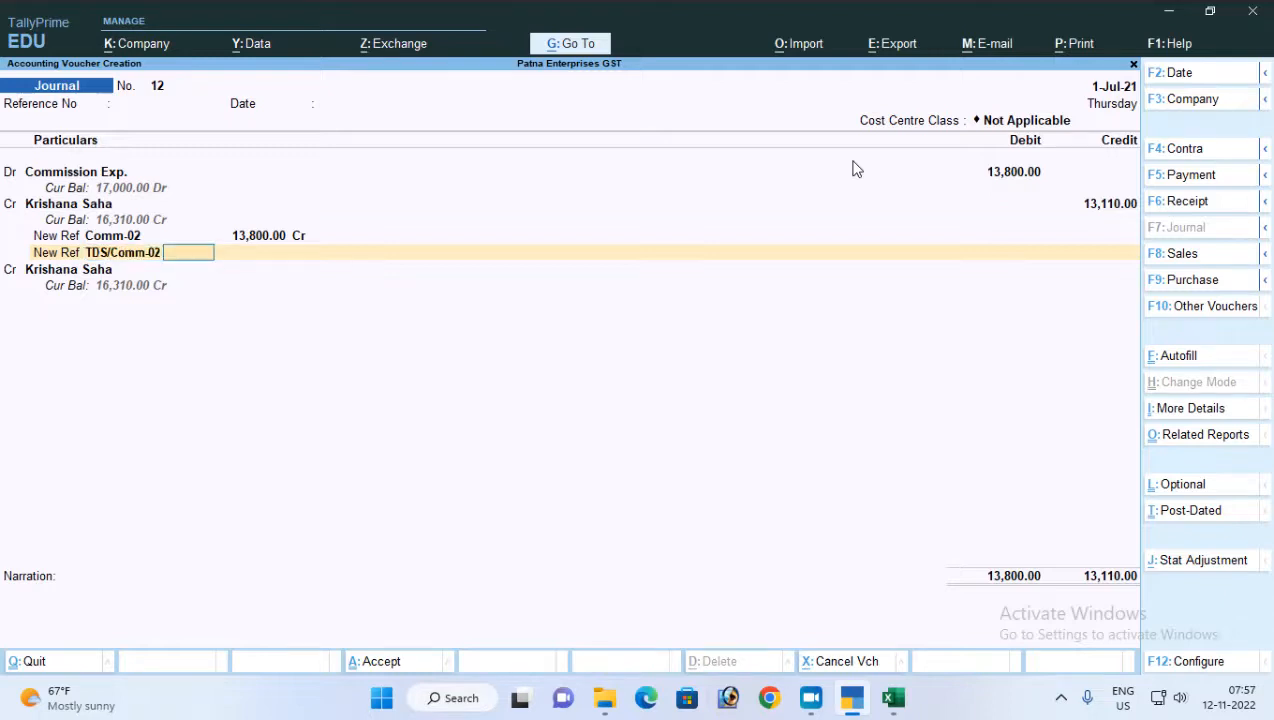
pyautogui.press('Return')
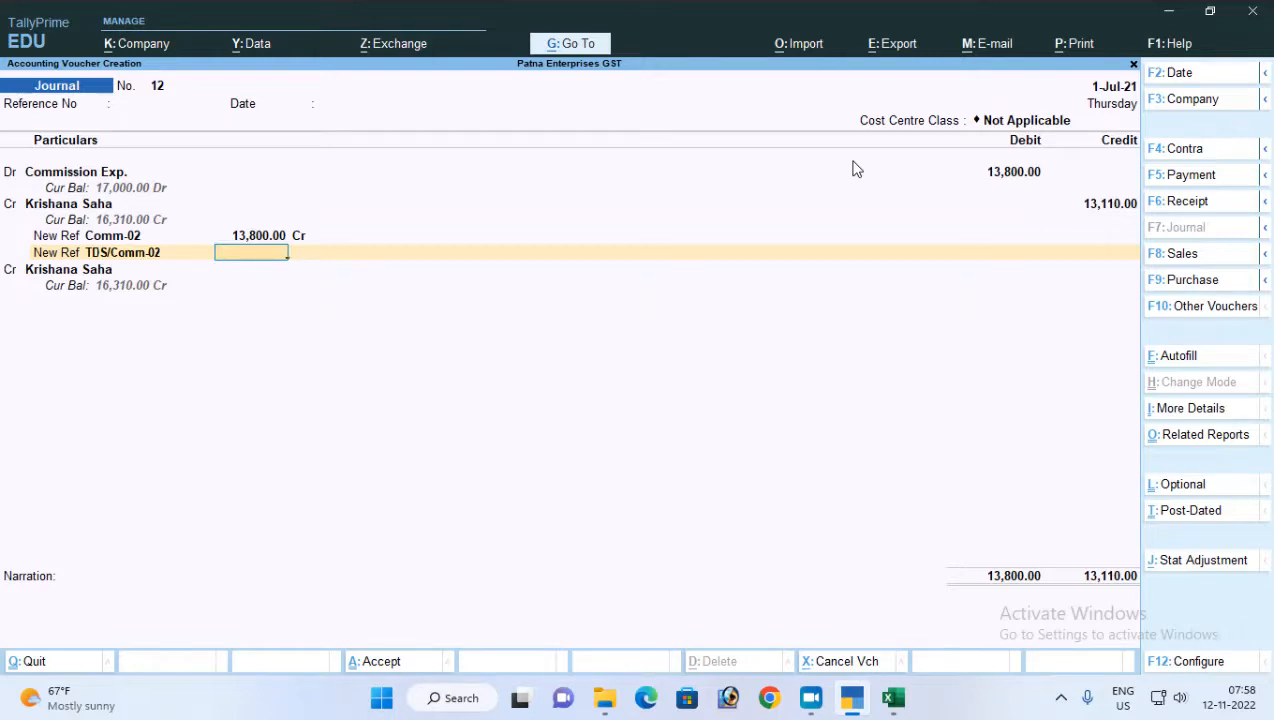
# Set the amount of the party's Comm-02 bill reference to 13,110
pyautogui.press('BackSpace')
pyautogui.press('BackSpace')
pyautogui.press('BackSpace')
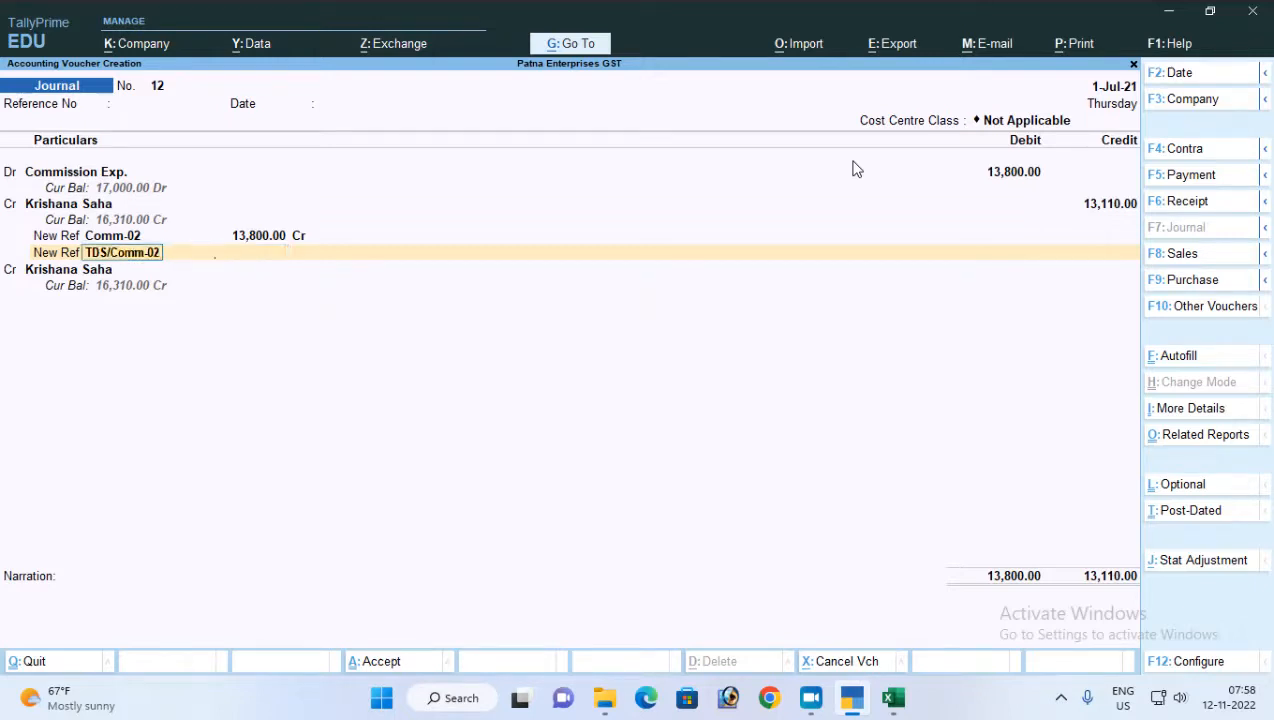
pyautogui.press('BackSpace')
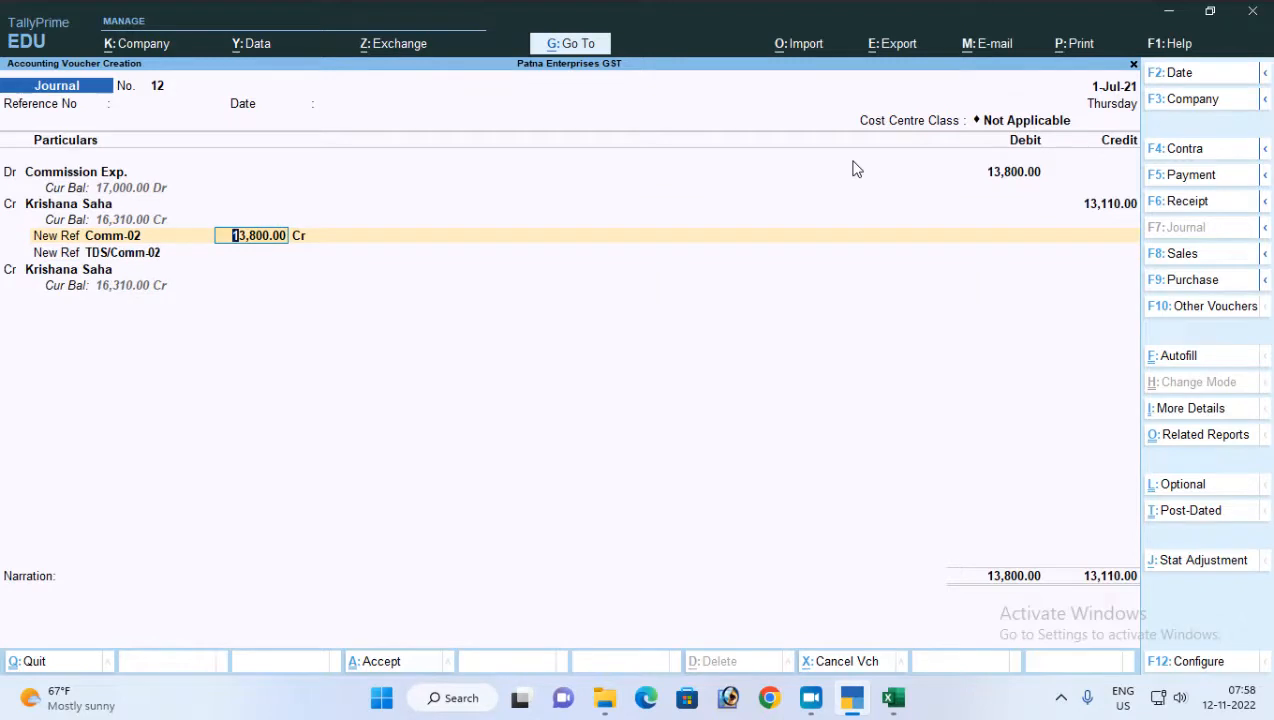
pyautogui.write('13110')
pyautogui.press('Return')
pyautogui.press('Return')
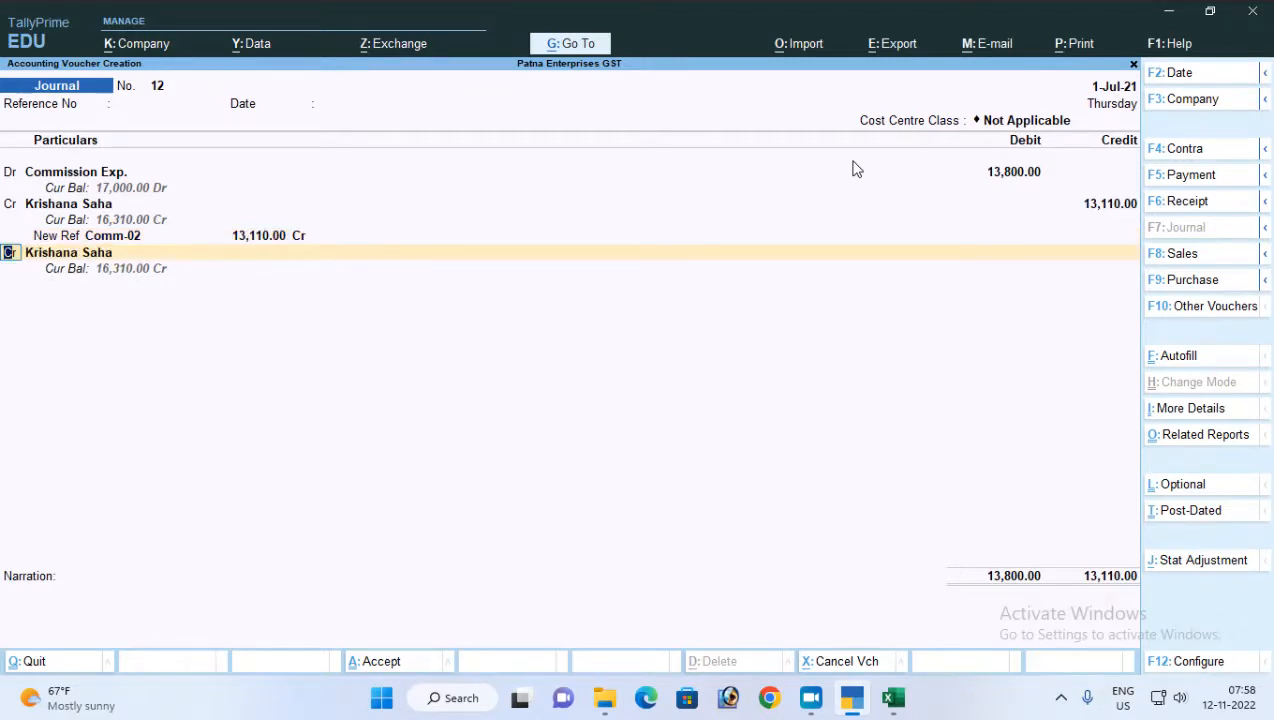
# Credit the TDS on Commission ledger with 690.00 in the third line, and quit the voucher without saving it
pyautogui.press('Return')
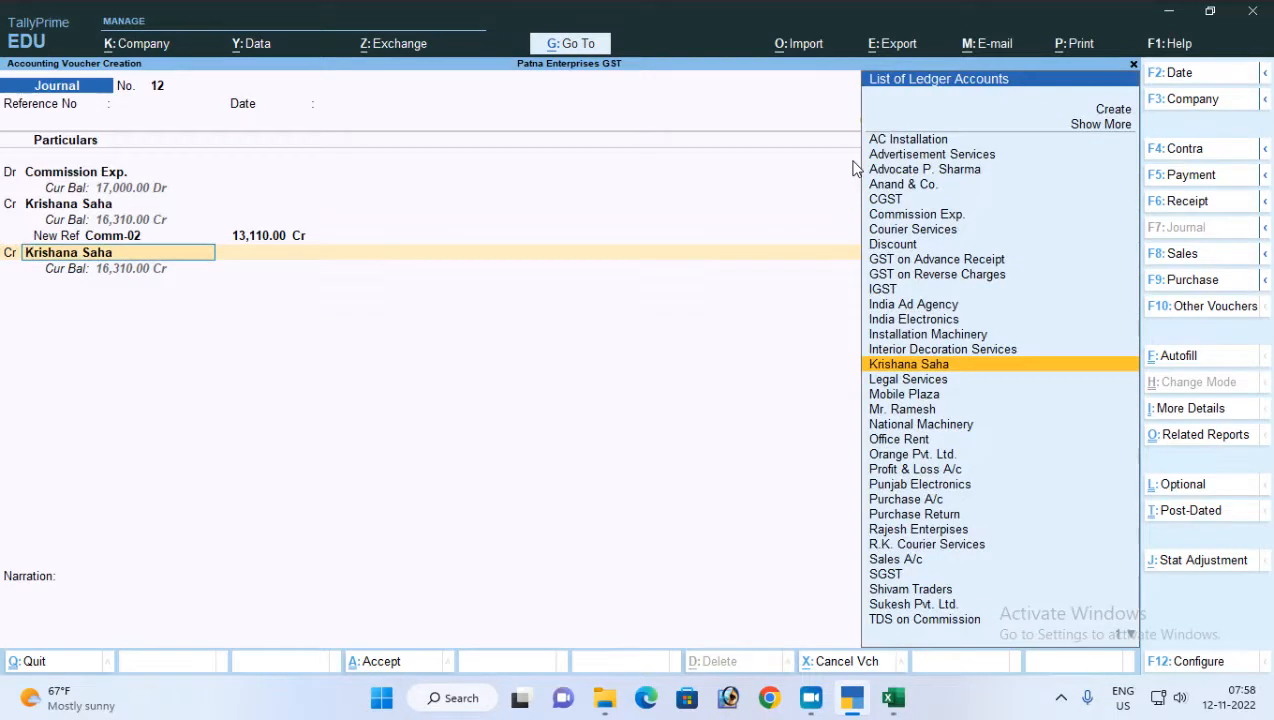
pyautogui.write('TDs')
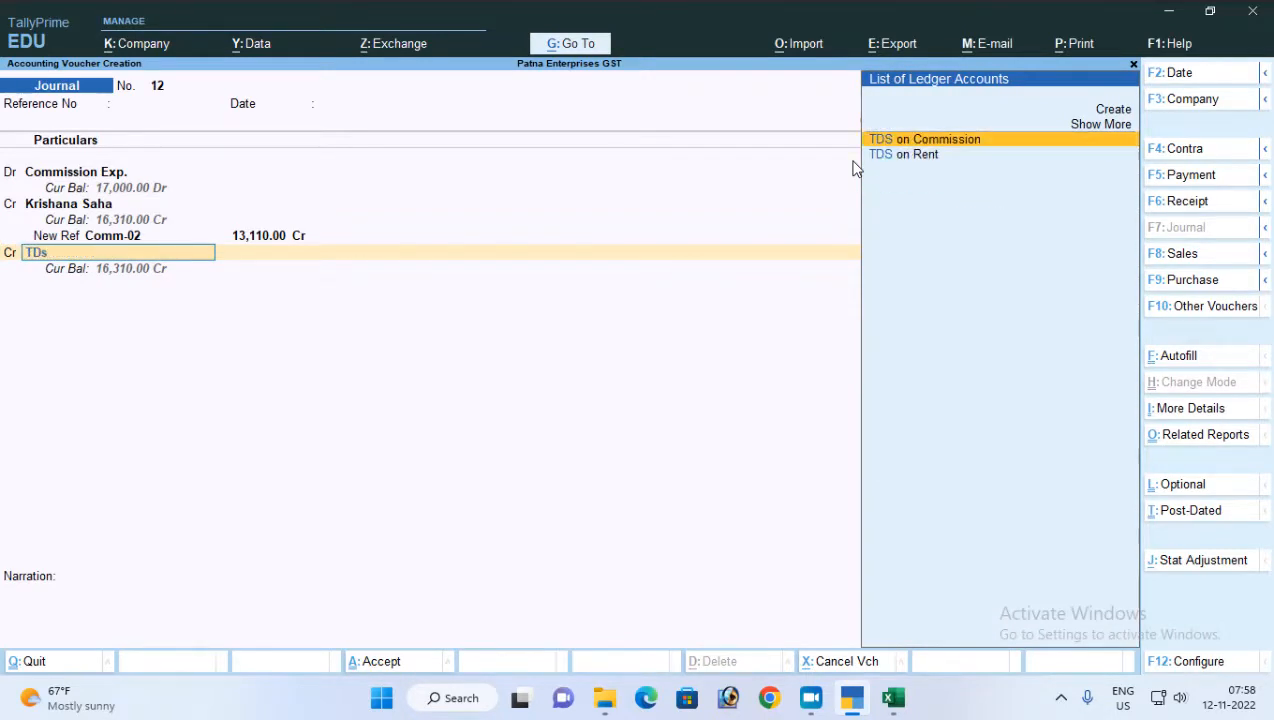
pyautogui.press('Return')
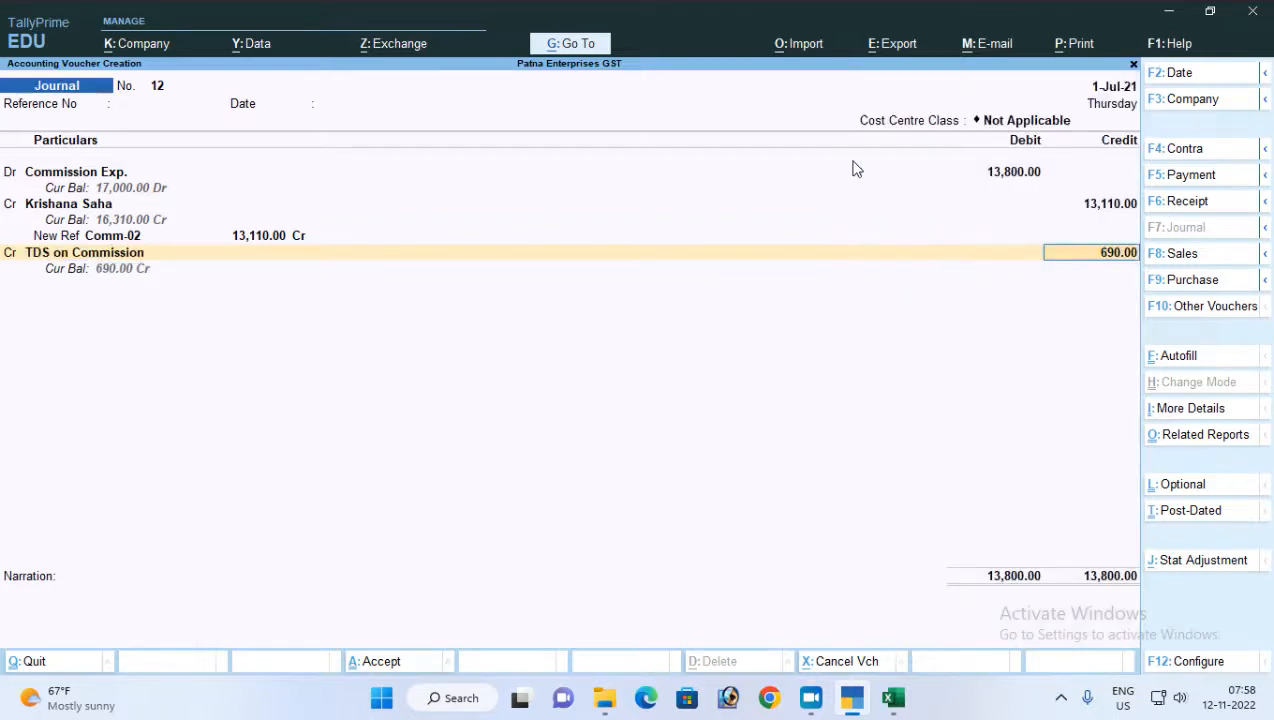
pyautogui.press('Return')
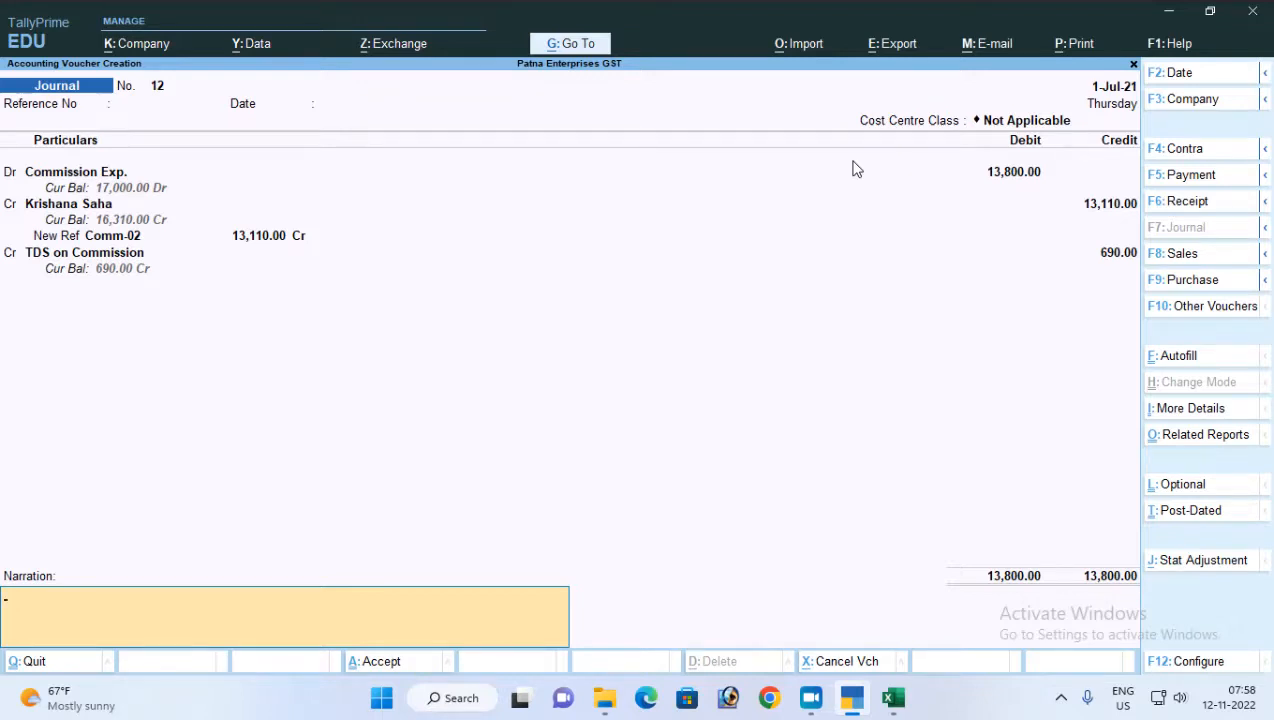
pyautogui.press('Escape')
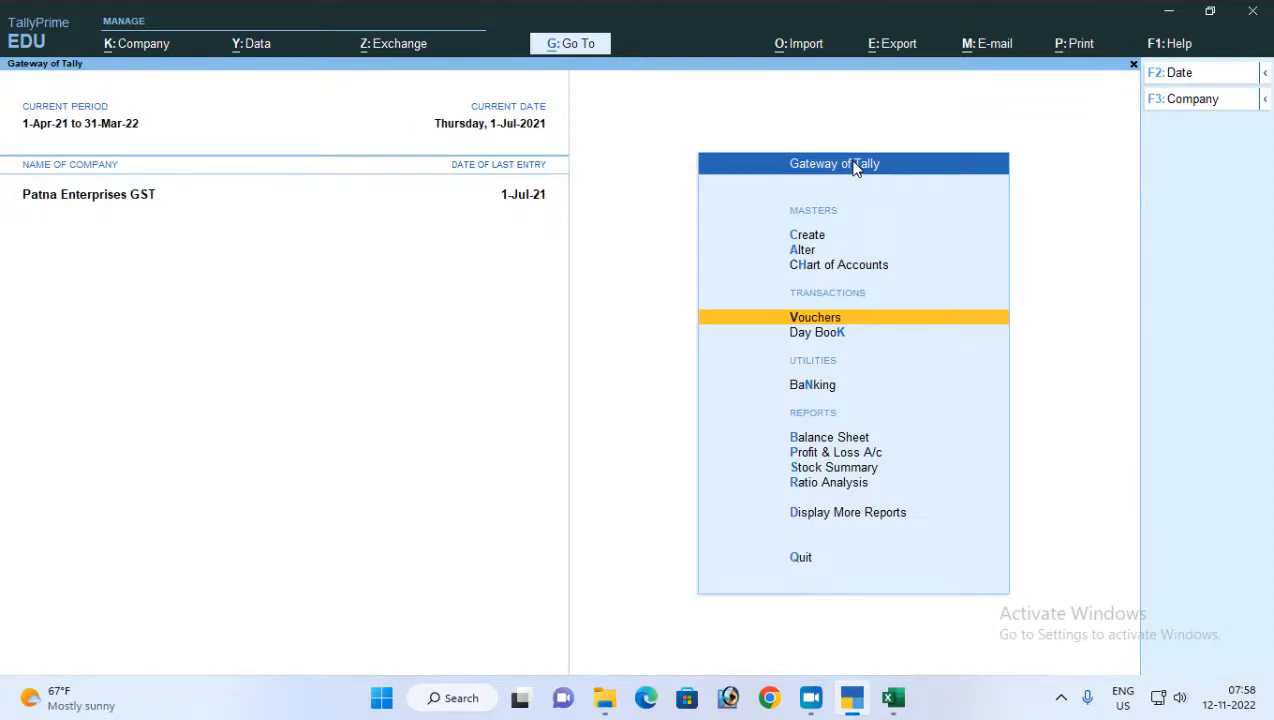
# Start a new journal voucher dated 2-7-2021, with a blank reference and Cost Centre Class Not Applicable
pyautogui.press('Return')
pyautogui.press('Return')
pyautogui.press('Return')
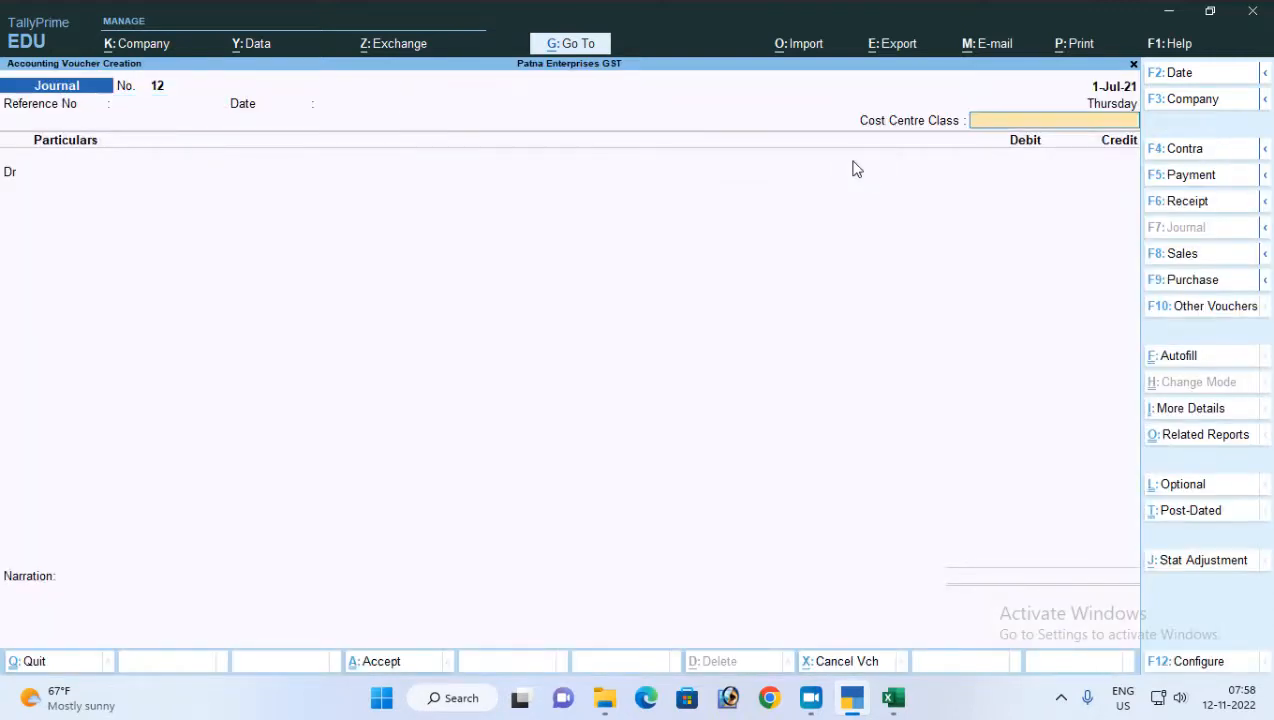
pyautogui.press('F2')
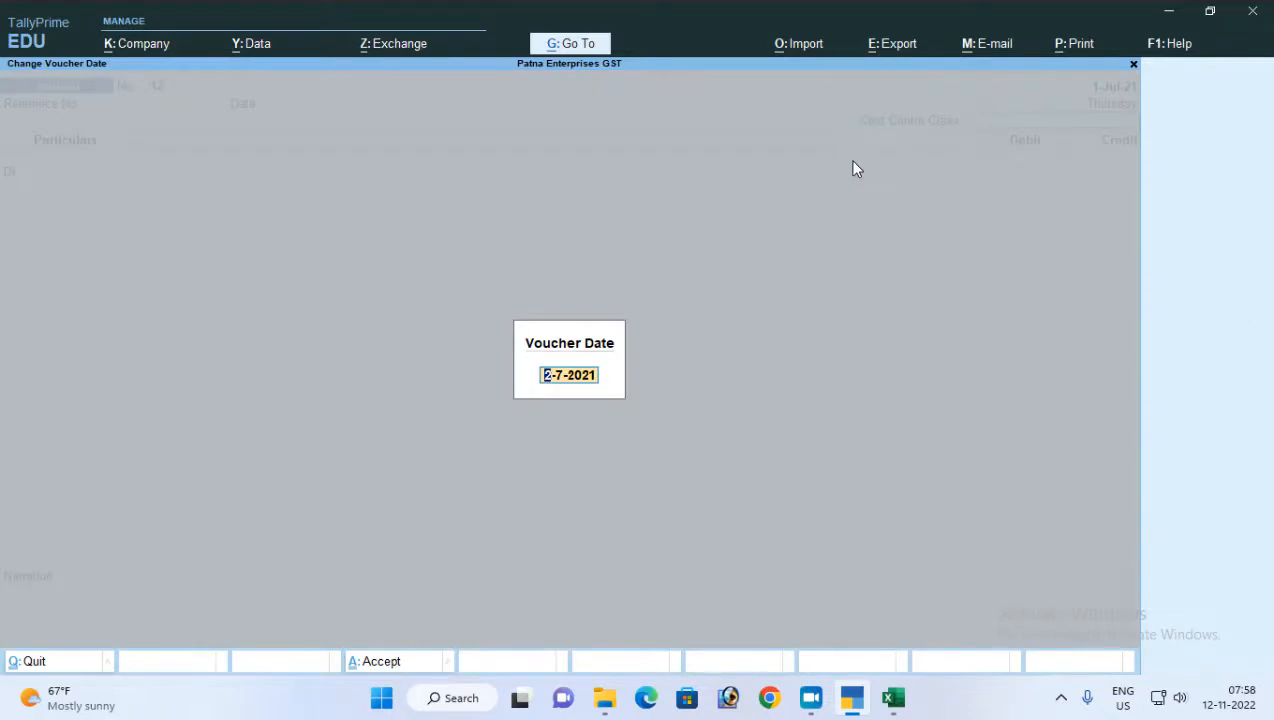
pyautogui.press('Return')
# Debit the Commission Exp. ledger with 13,800 in the new journal voucher
pyautogui.press('Return')
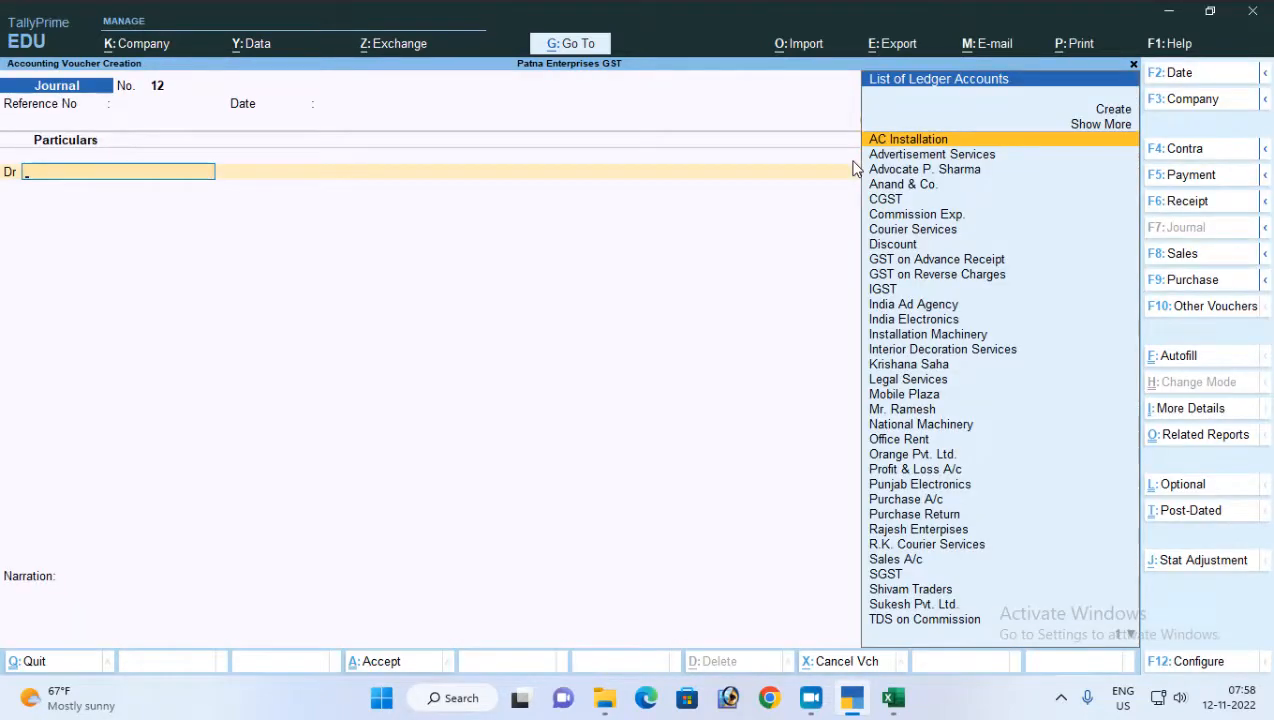
pyautogui.write('Co')
pyautogui.press('Return')
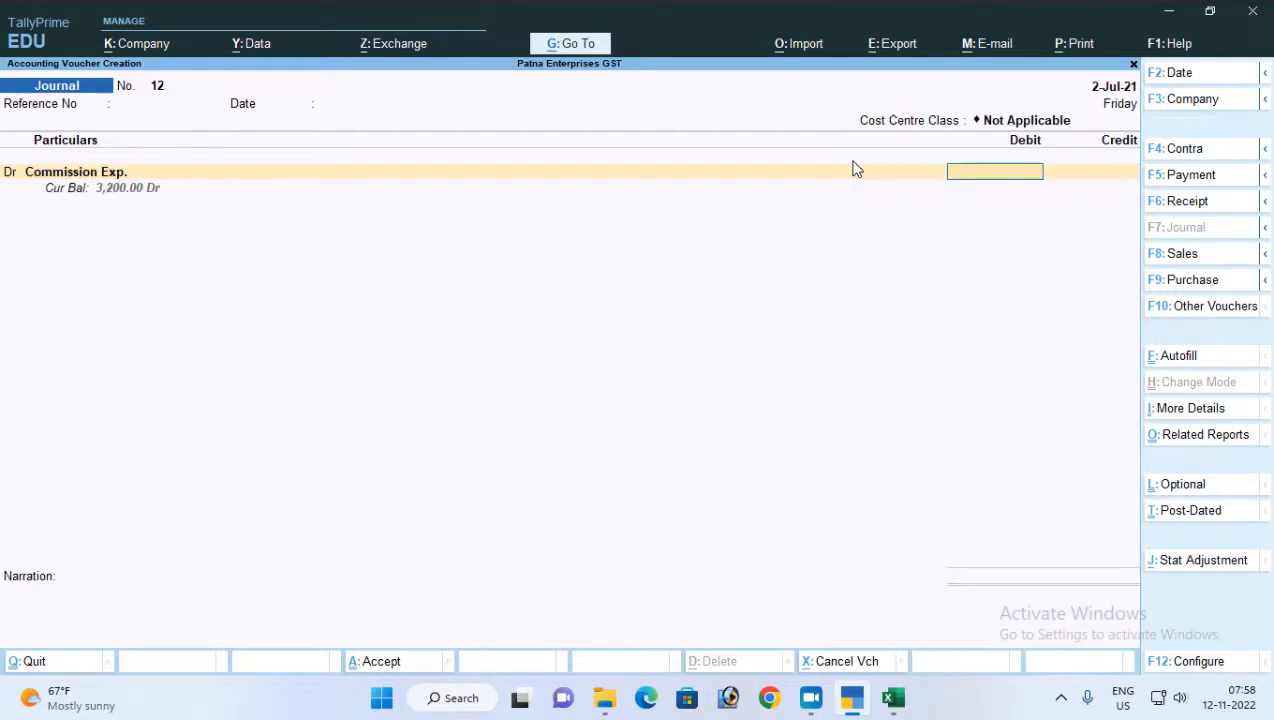
pyautogui.write('13800')
pyautogui.press('Return')
# Credit the commission party's ledger with 13,110.00 and allocate 13,800.00 Cr to a New Ref named Comm-02
pyautogui.press('Return')
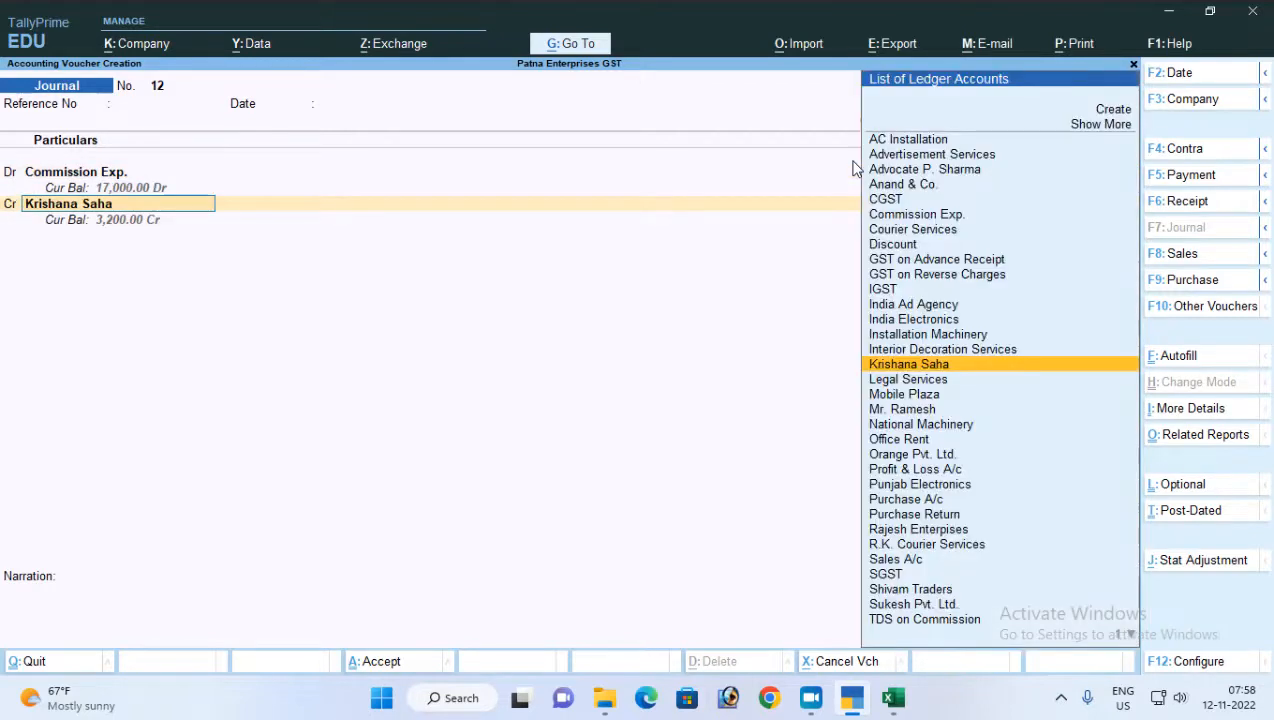
pyautogui.press('Return')
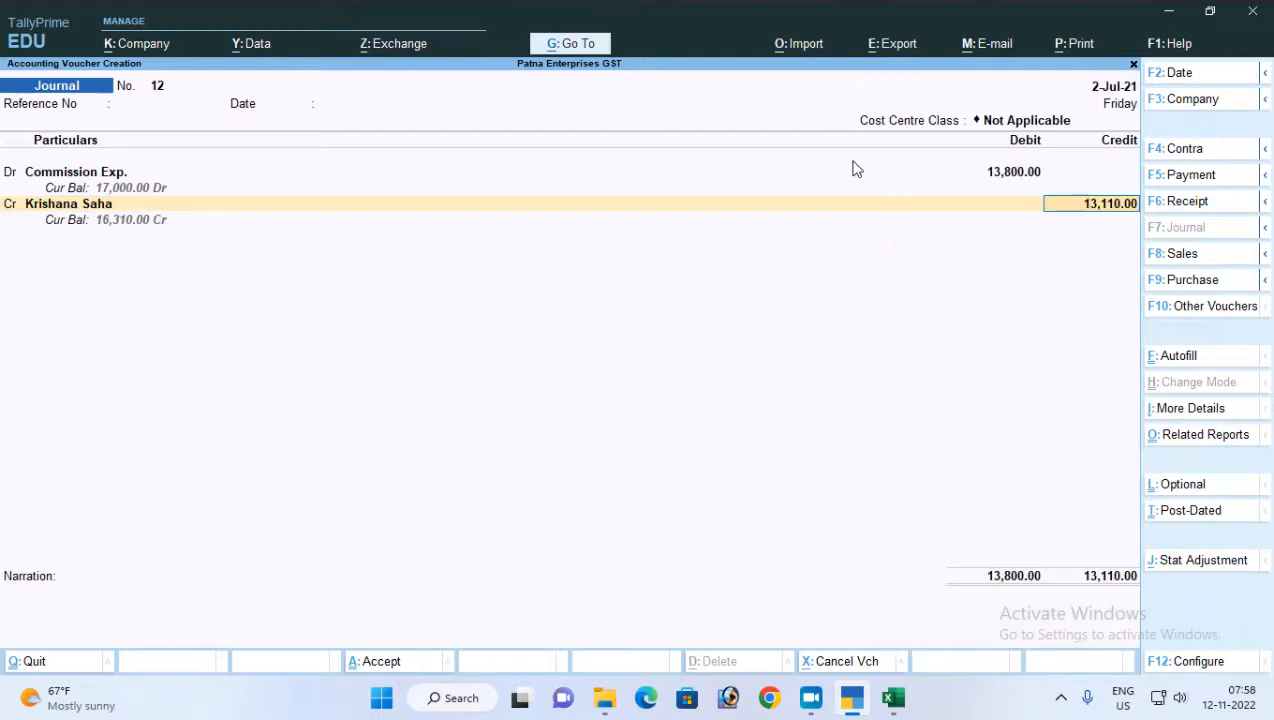
pyautogui.press('Return')
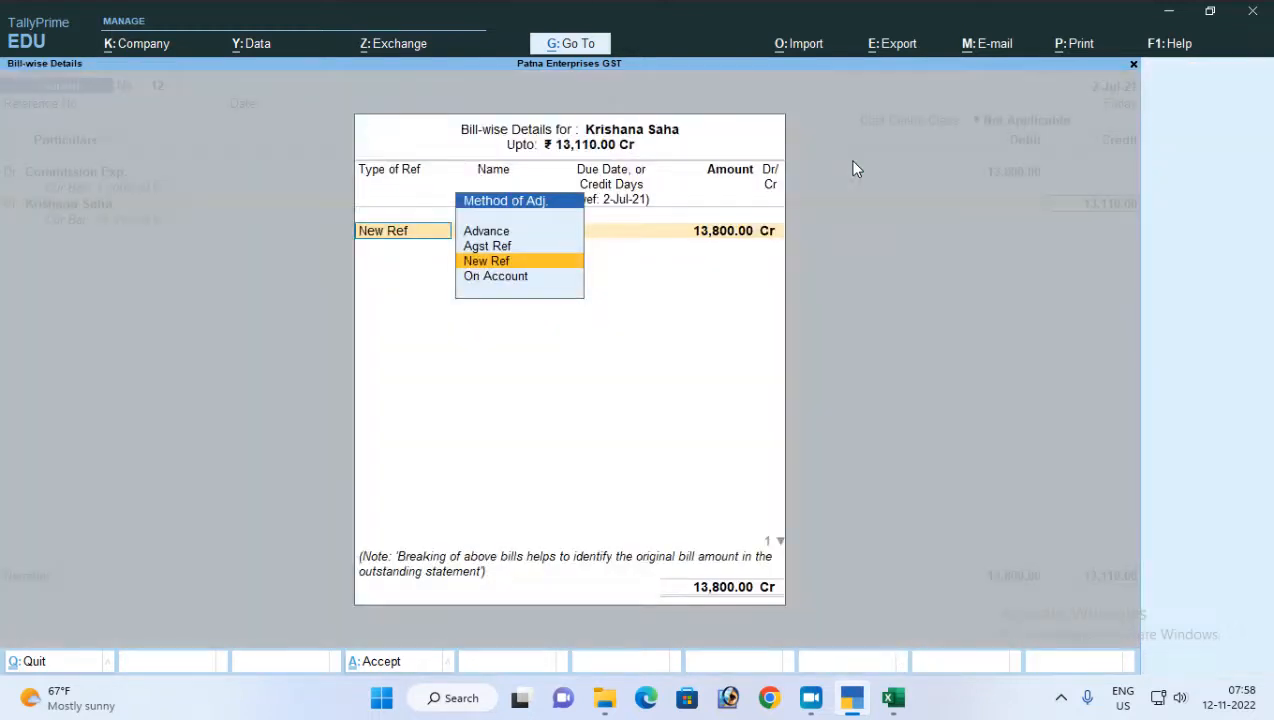
pyautogui.press('Return')
pyautogui.write('Co')
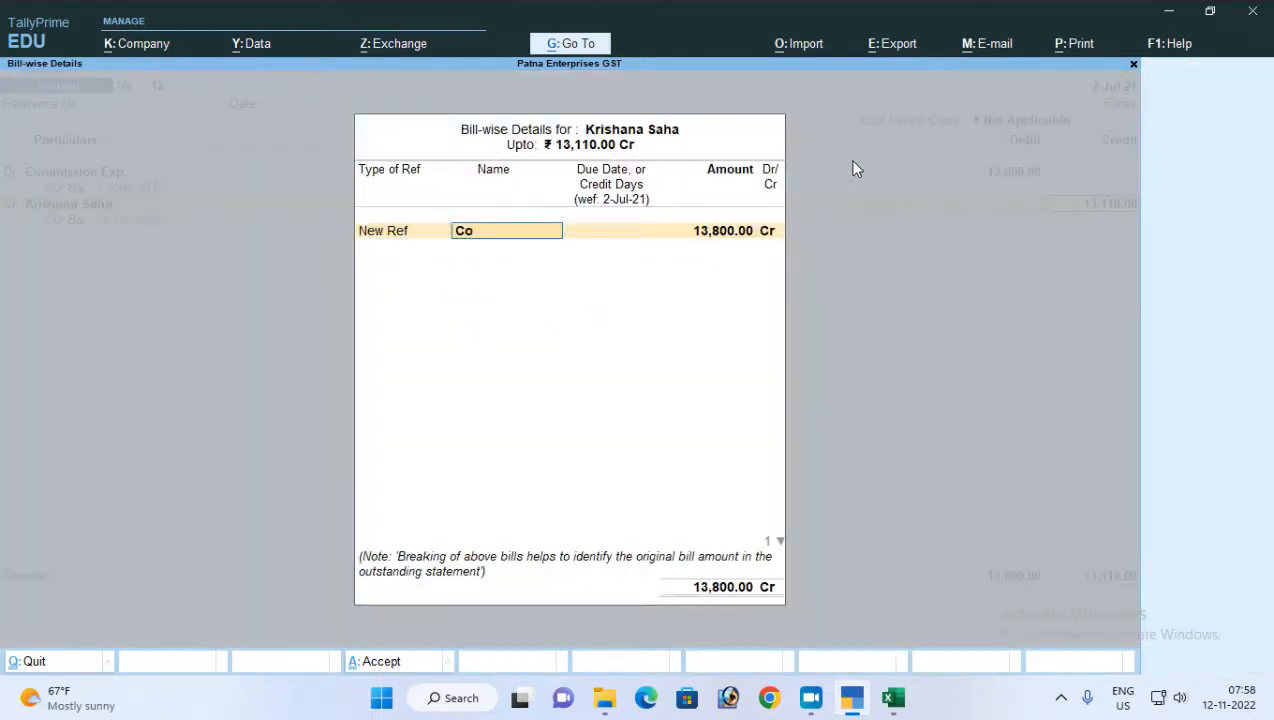
pyautogui.write('mm-02')
pyautogui.press('Return')
pyautogui.press('Return')
# Allocate 690.00 Dr to a second New Ref named TDSComm- and accept the party's bill-wise details
pyautogui.press('Return')
pyautogui.press('Return')
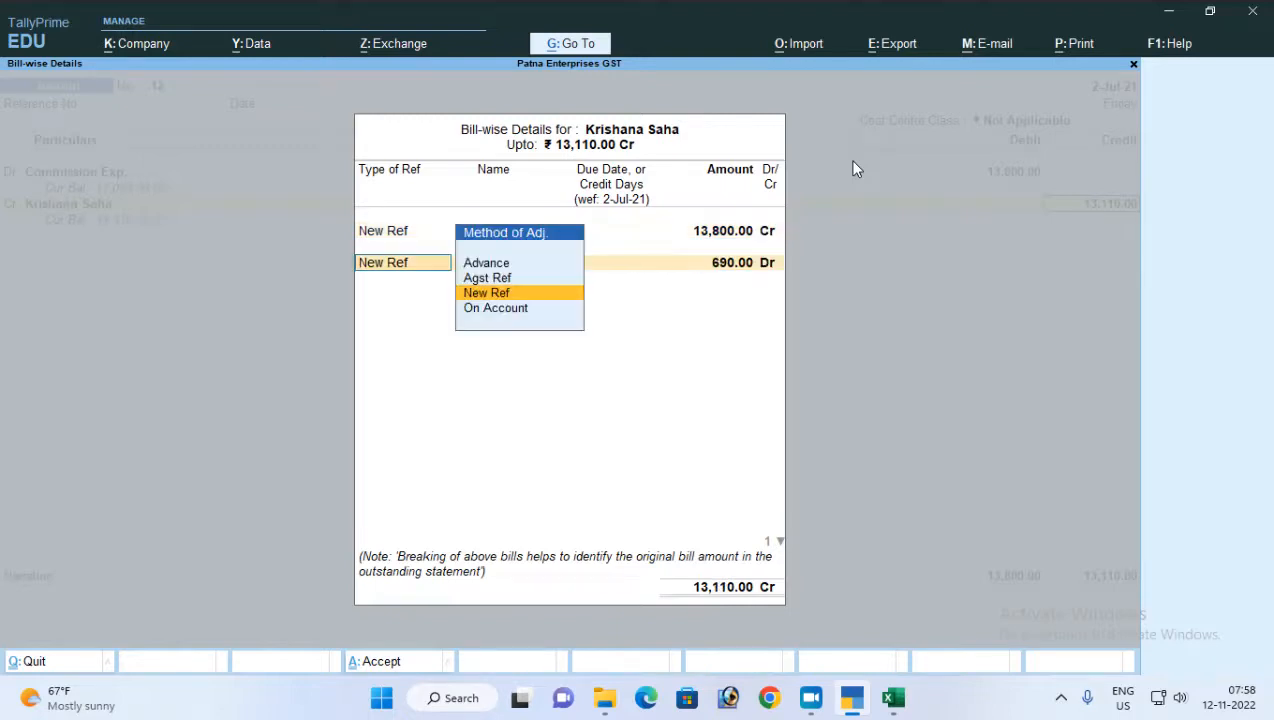
pyautogui.press('Return')
pyautogui.write('TDS')
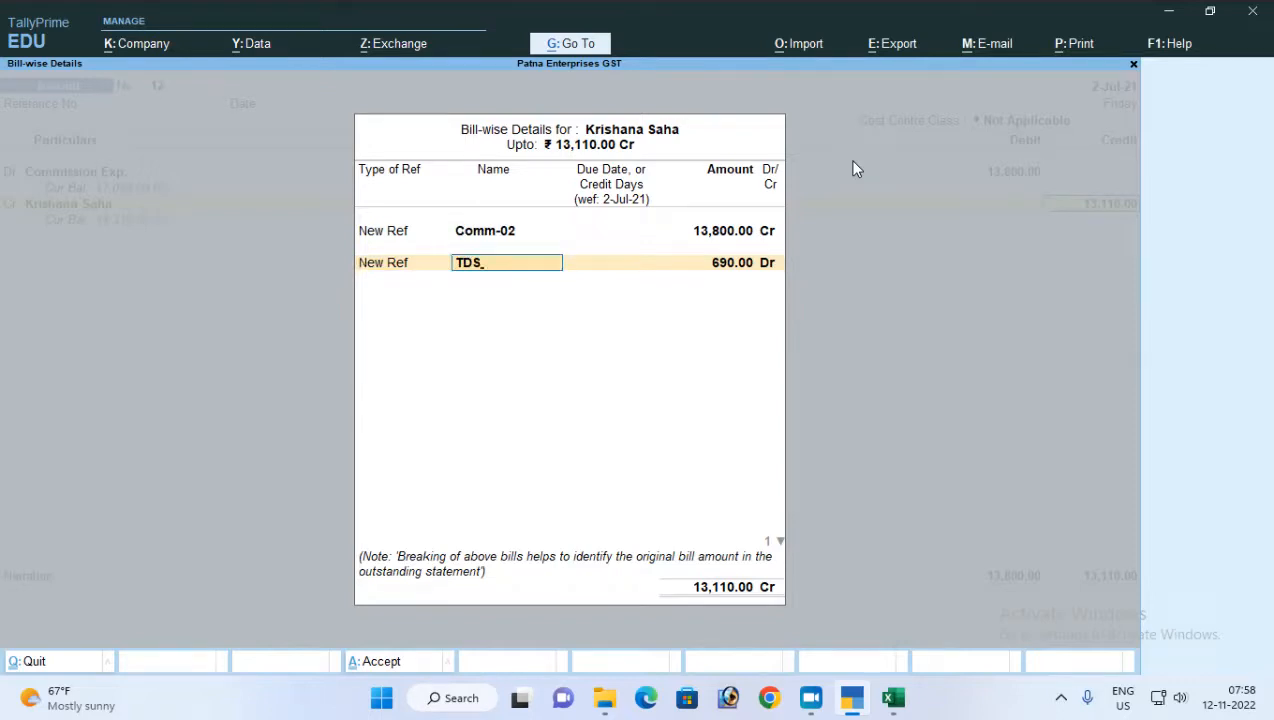
pyautogui.press('BackSpace')
pyautogui.write('/')
pyautogui.press('BackSpace')
pyautogui.write('s')
pyautogui.press('BackSpace')
pyautogui.write('SComm-')
pyautogui.hotkey('ctrl', 'a')
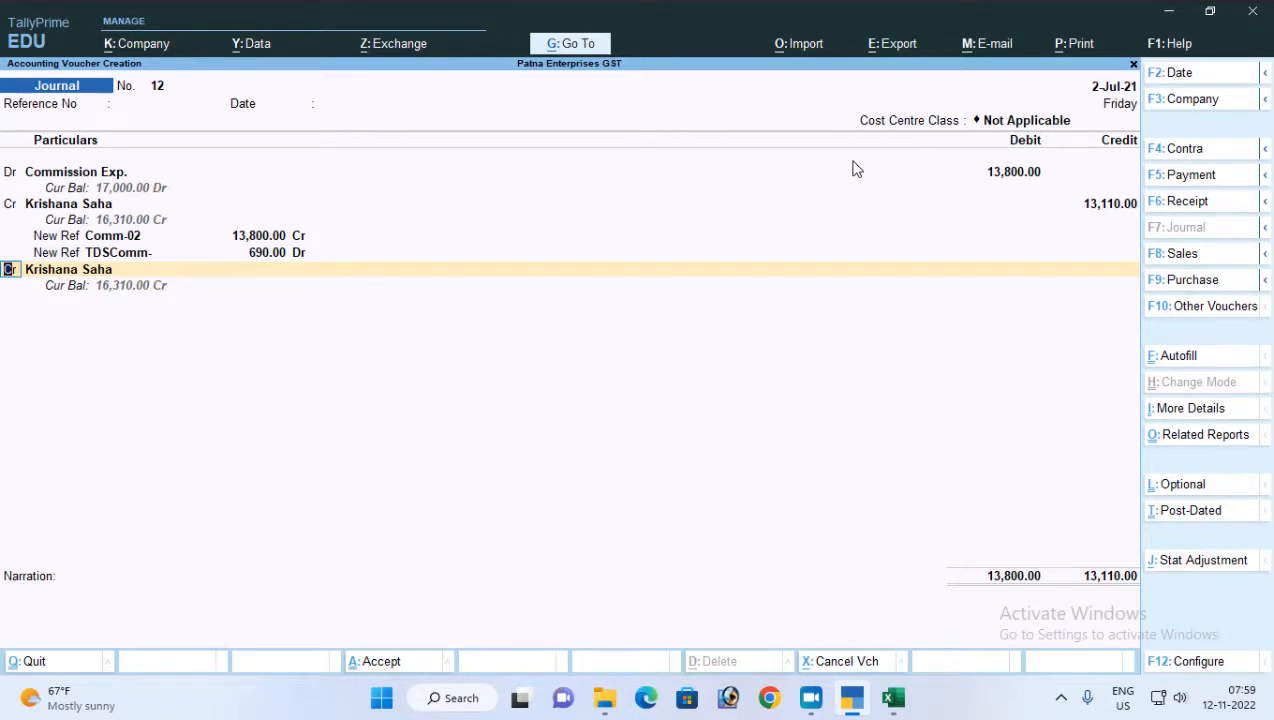
# Select the TDS on Commission ledger for the voucher's remaining credit of 690.00
pyautogui.press('Return')
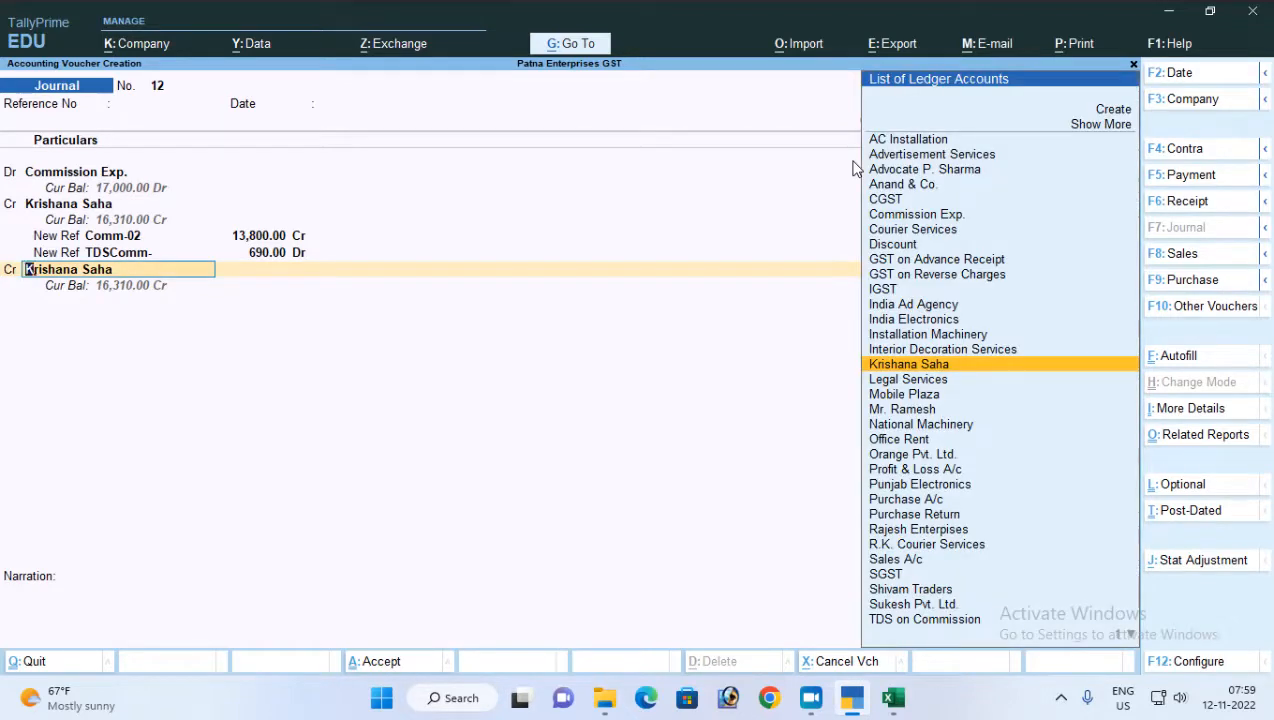
pyautogui.write('Tds')
pyautogui.press('Down')
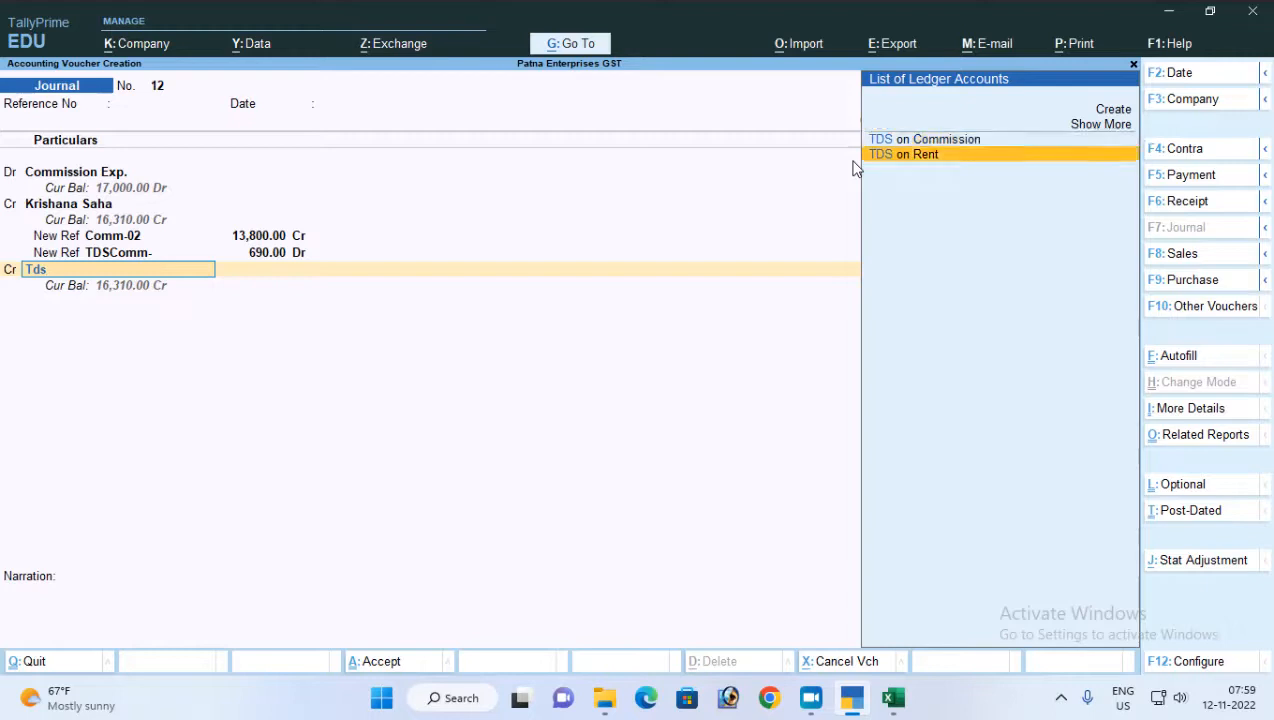
pyautogui.press('Return')
pyautogui.press('Up')
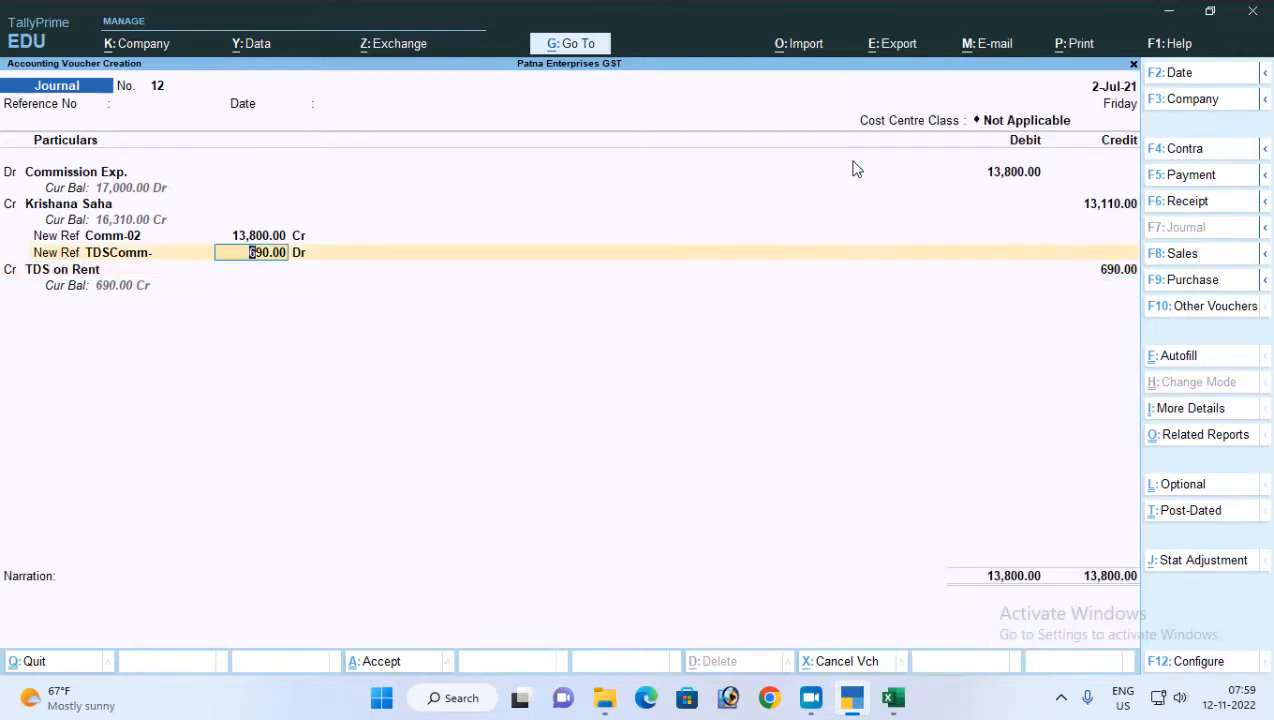
pyautogui.press('Down')
pyautogui.press('Return')
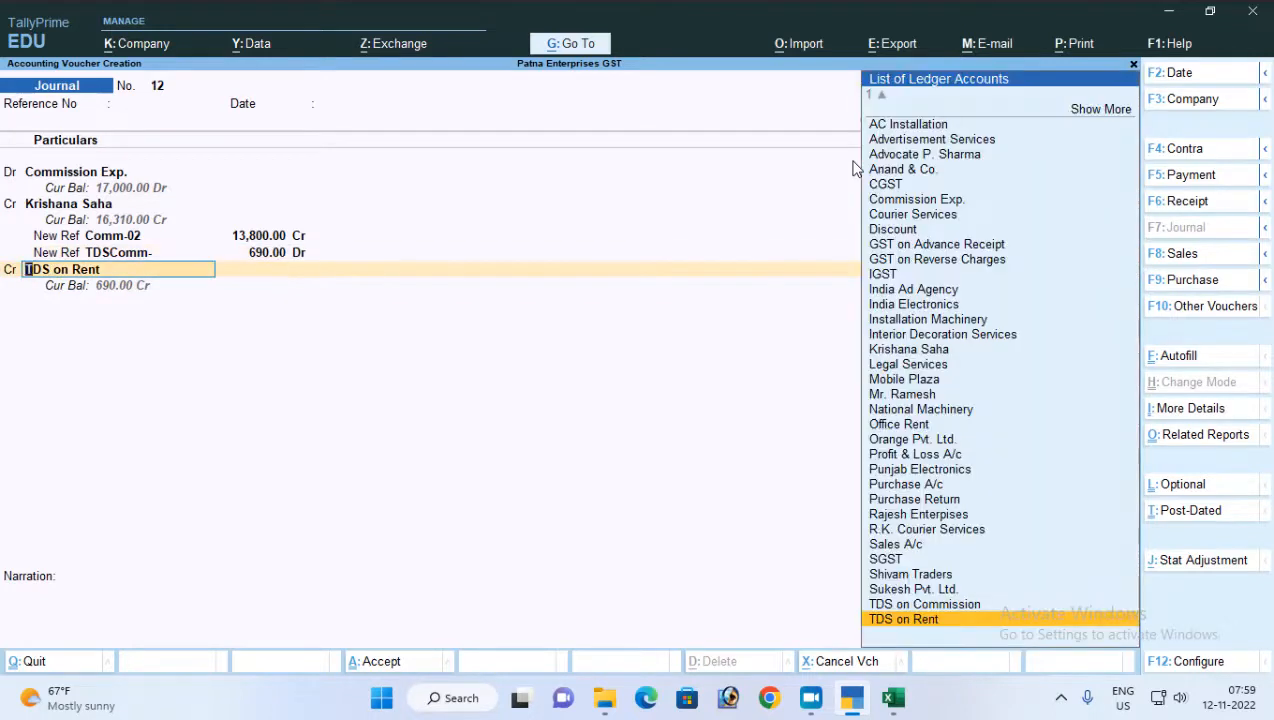
pyautogui.press('Up')
pyautogui.press('Return')
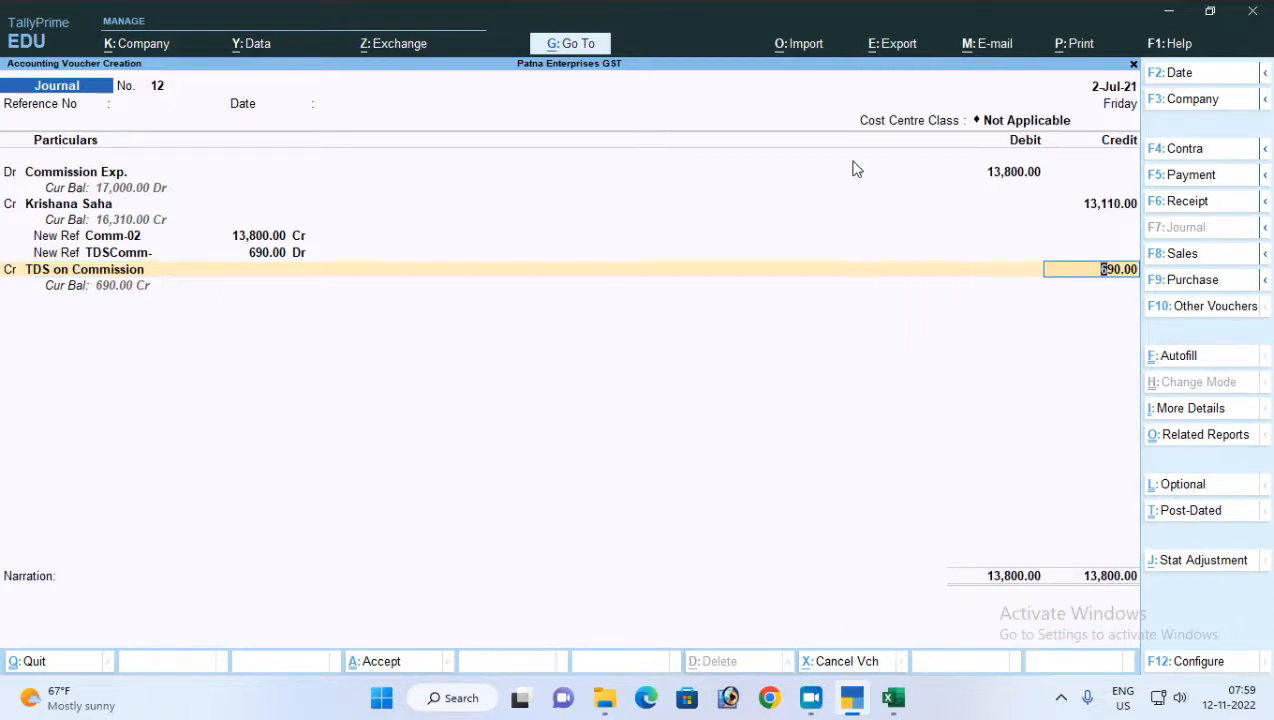
# Save the journal voucher dated 2-Jul-21 without a narration
pyautogui.press('Return')
pyautogui.press('Return')
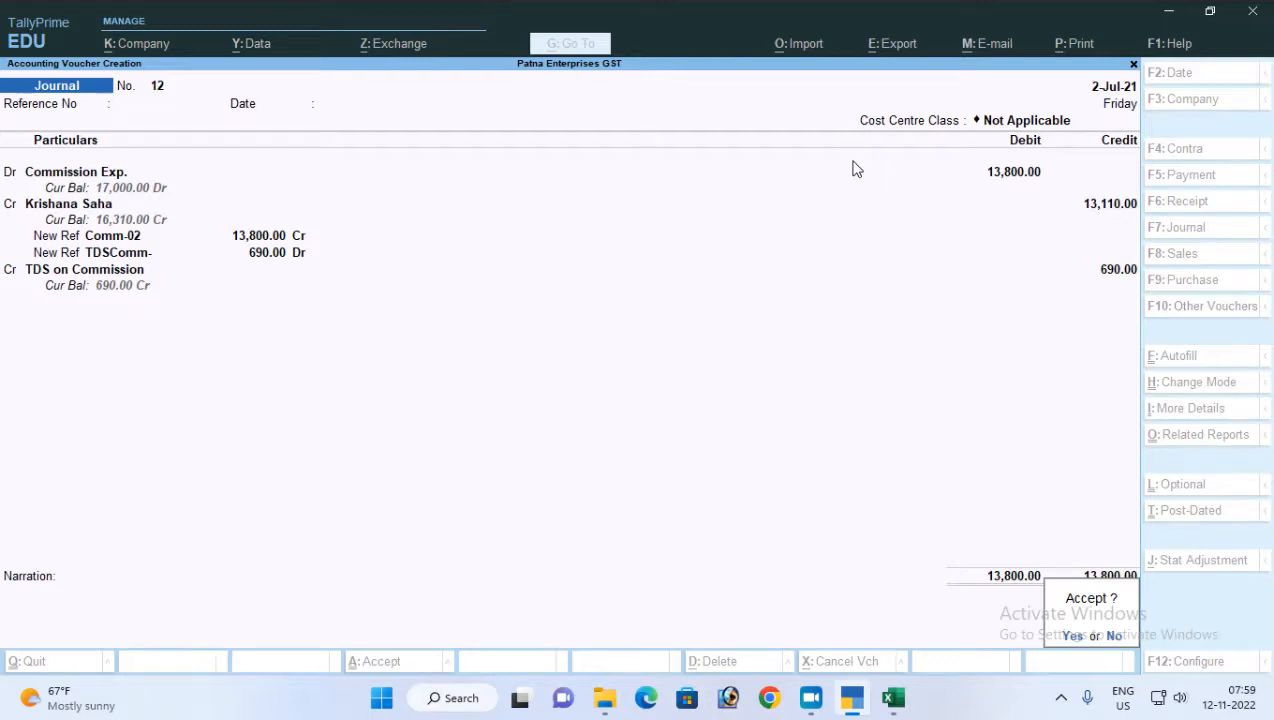
pyautogui.press('Return')
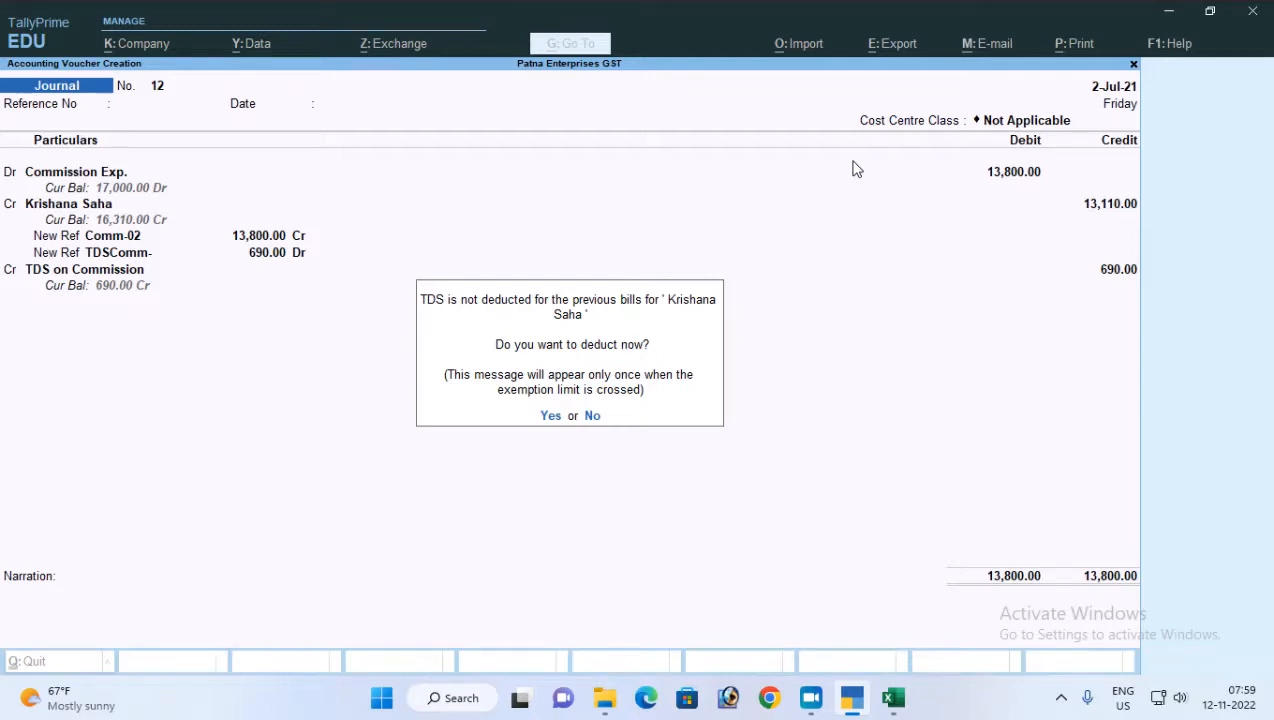
# Deduct TDS on the party's previous bills till 2-Jul-21, using Commission Or Brokerage as payment nature and TDS on Commission as duty ledger
pyautogui.press('y')
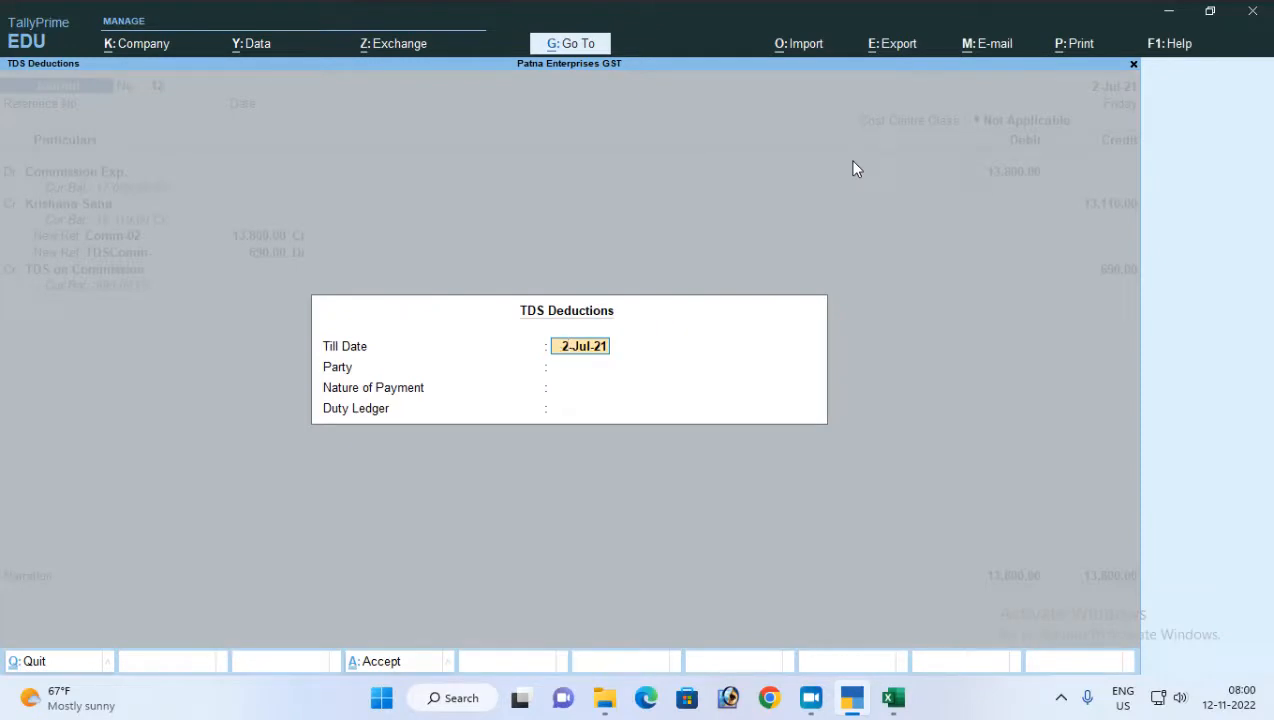
pyautogui.press('Return')
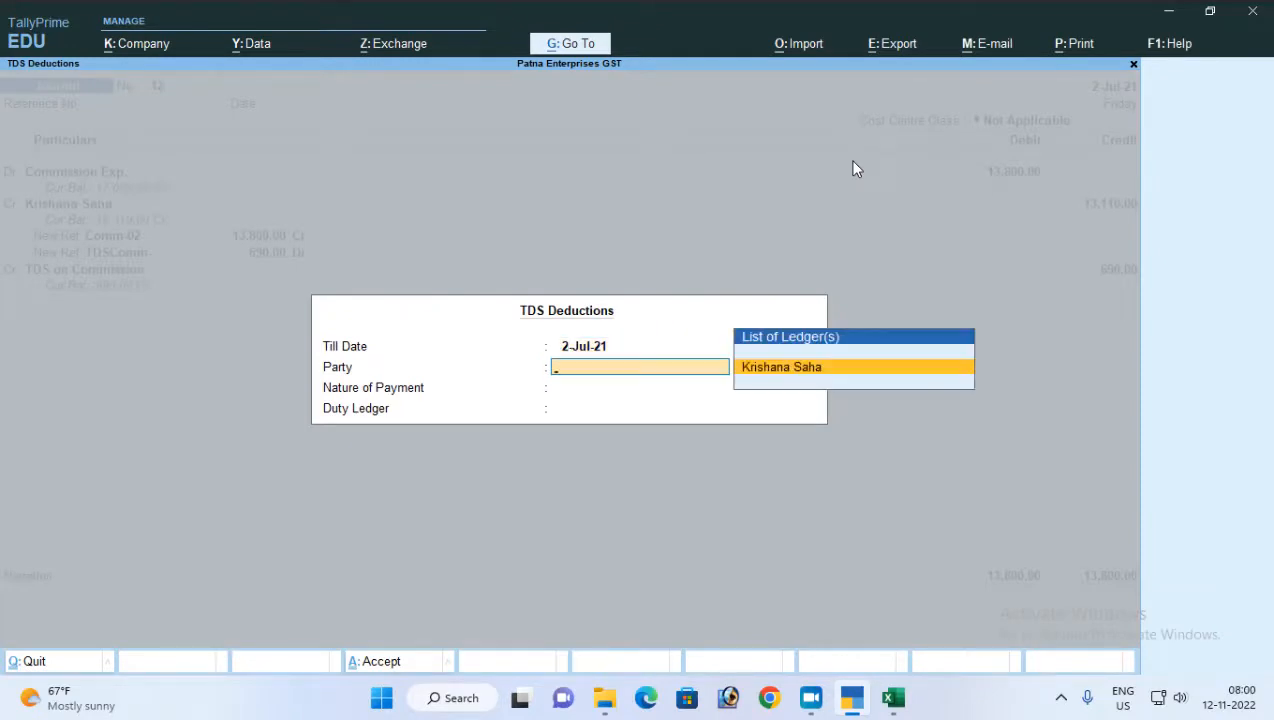
pyautogui.press('Return')
pyautogui.press('Return')
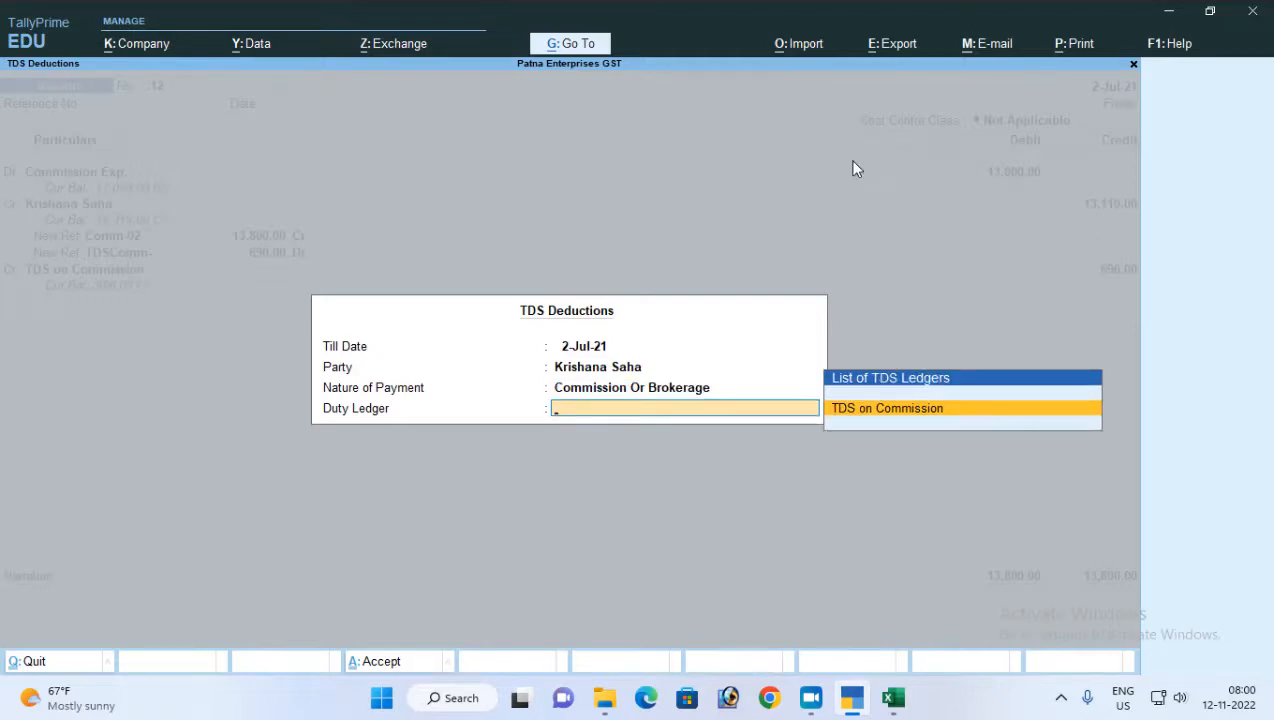
pyautogui.press('Return')
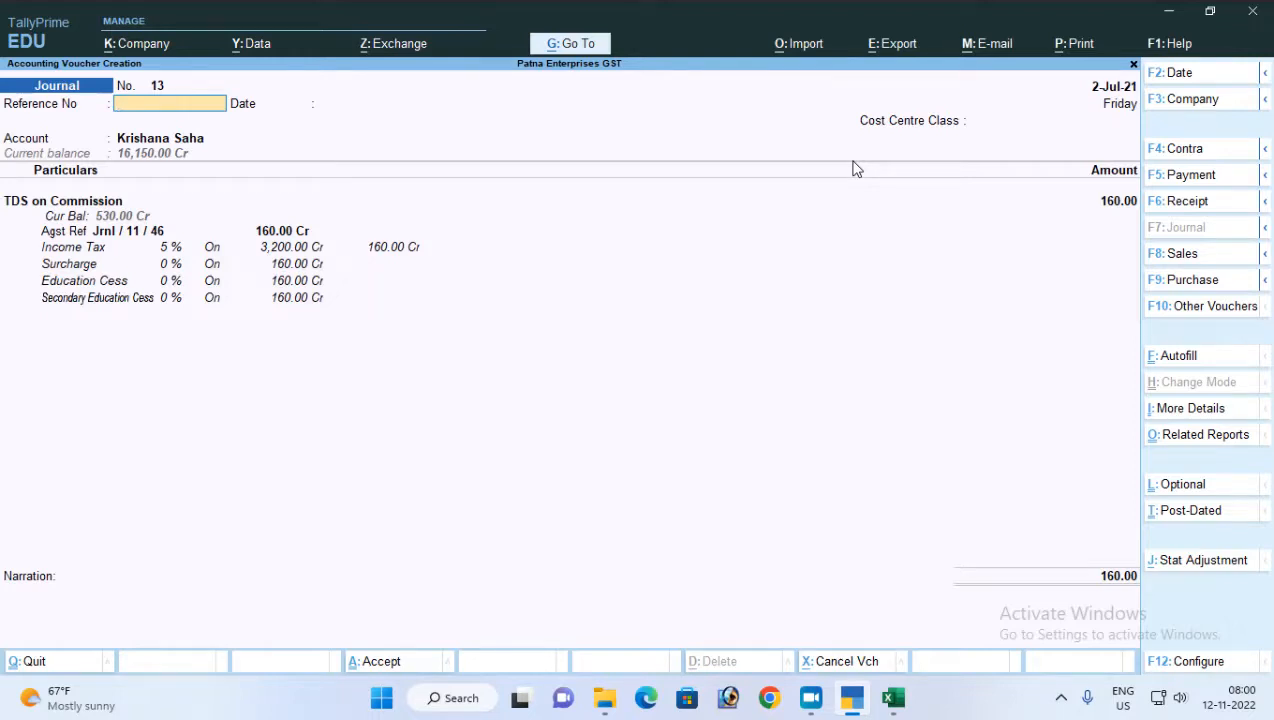
# Allocate the TDS deduction voucher's 160.00 Dr against the party's pending bill Comm-01 and save the voucher without a narration
pyautogui.press('Return')
pyautogui.press('Return')
pyautogui.press('Return')
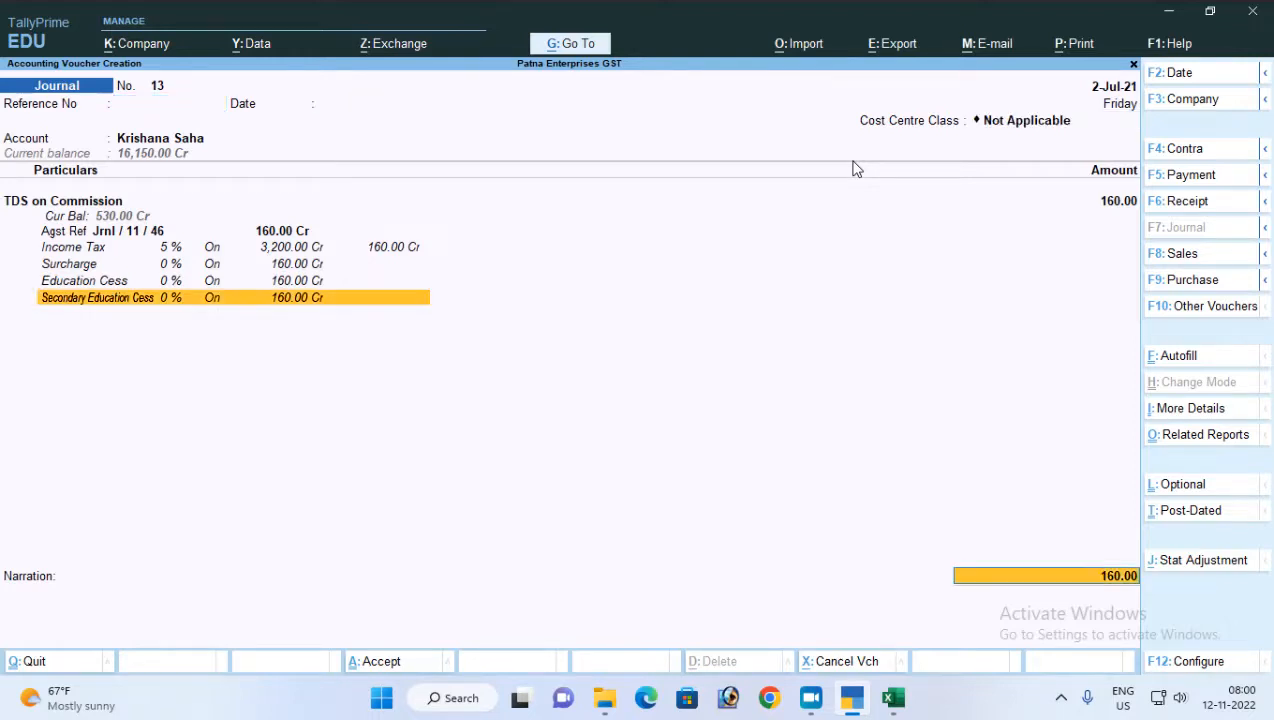
pyautogui.press('Return')
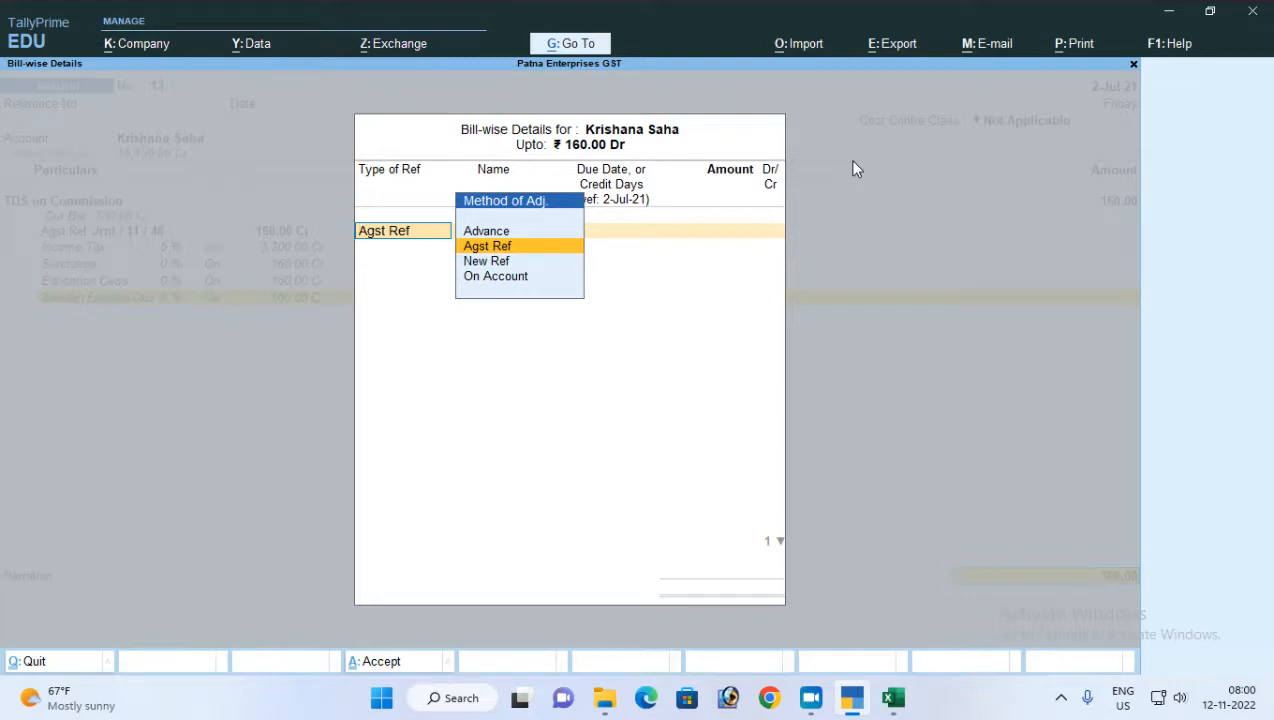
pyautogui.press('Return')
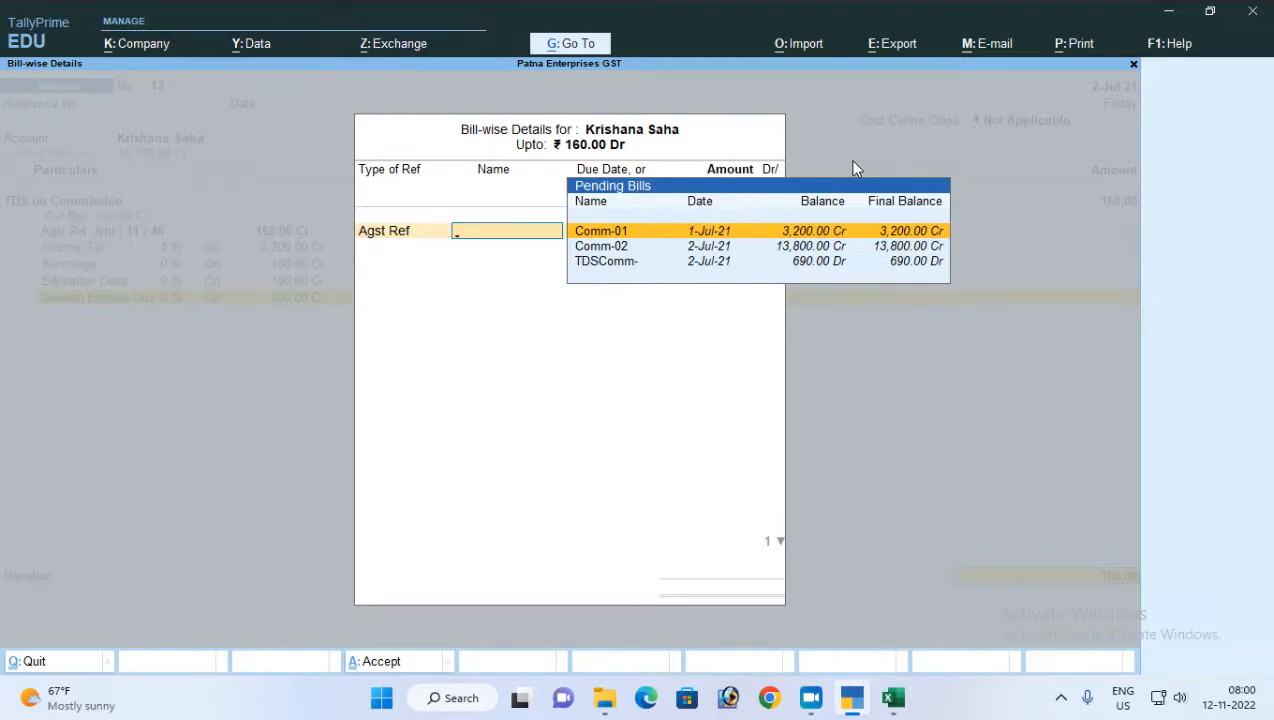
pyautogui.press('Return')
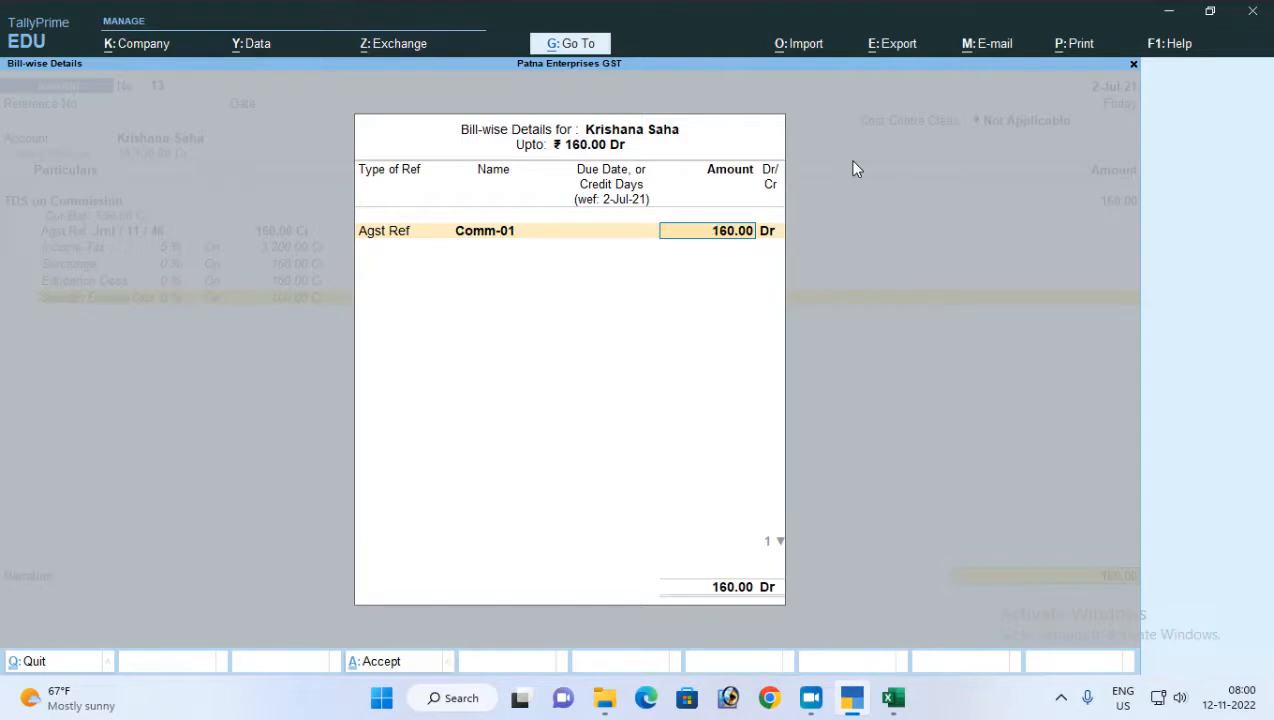
pyautogui.press('Return')
pyautogui.press('Return')
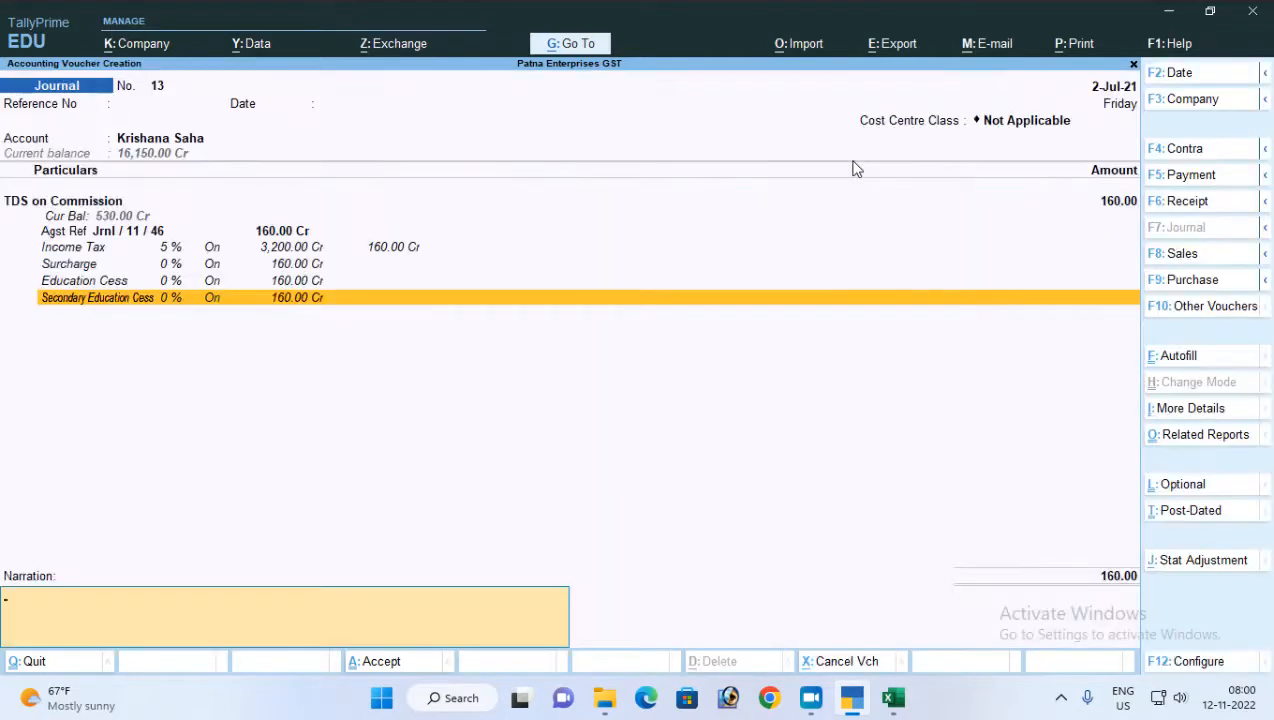
pyautogui.press('Return')
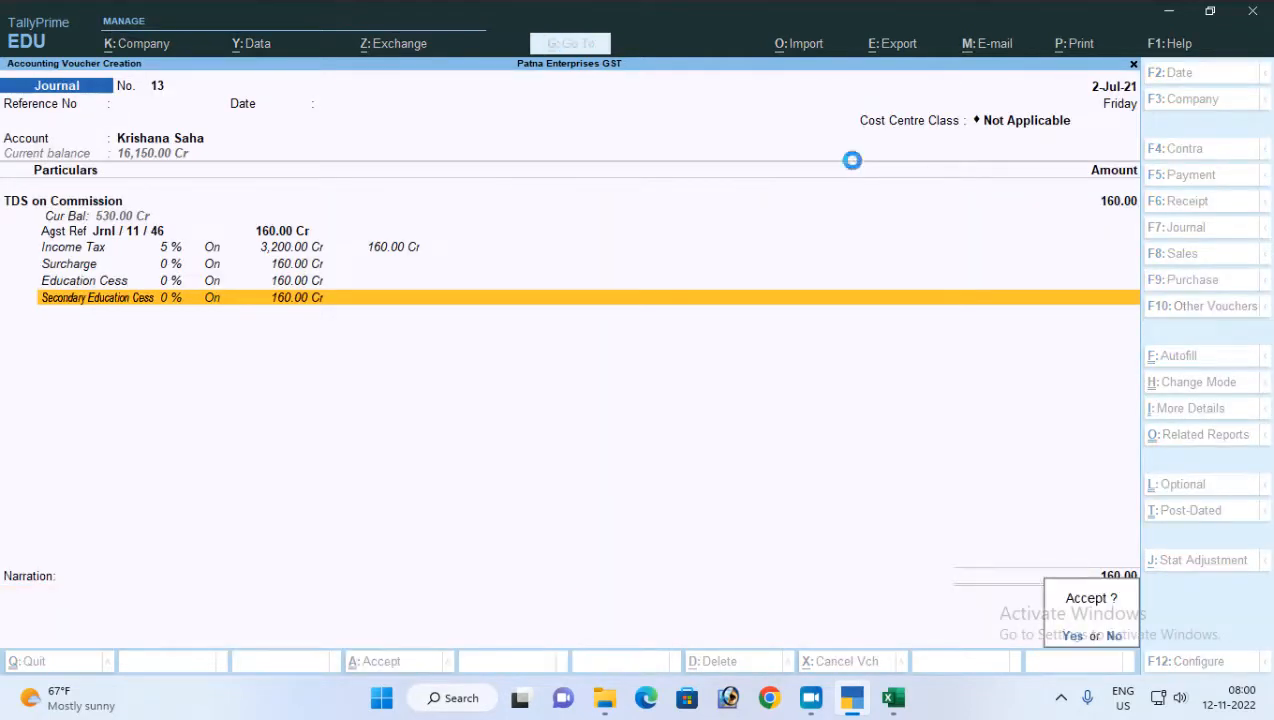
pyautogui.press('Return')
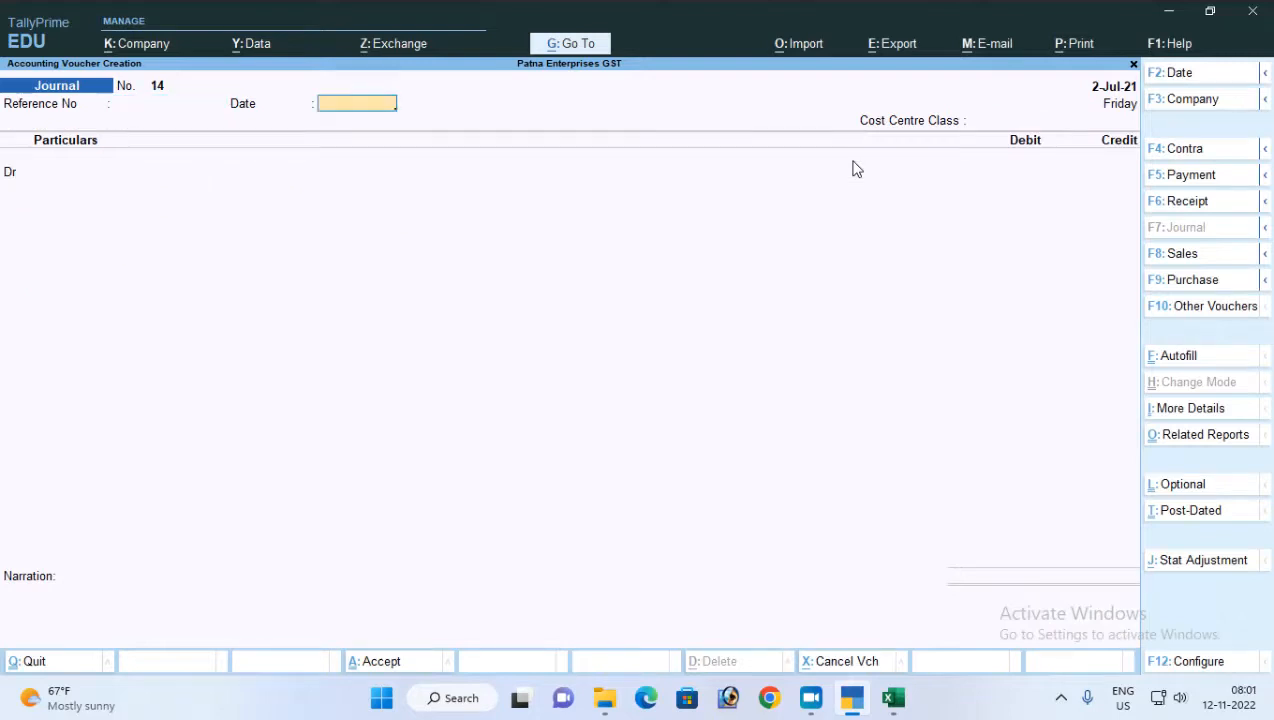
# Leave voucher entry and open the Form 26Q TDS report
pyautogui.press('Escape')
pyautogui.press('Return')
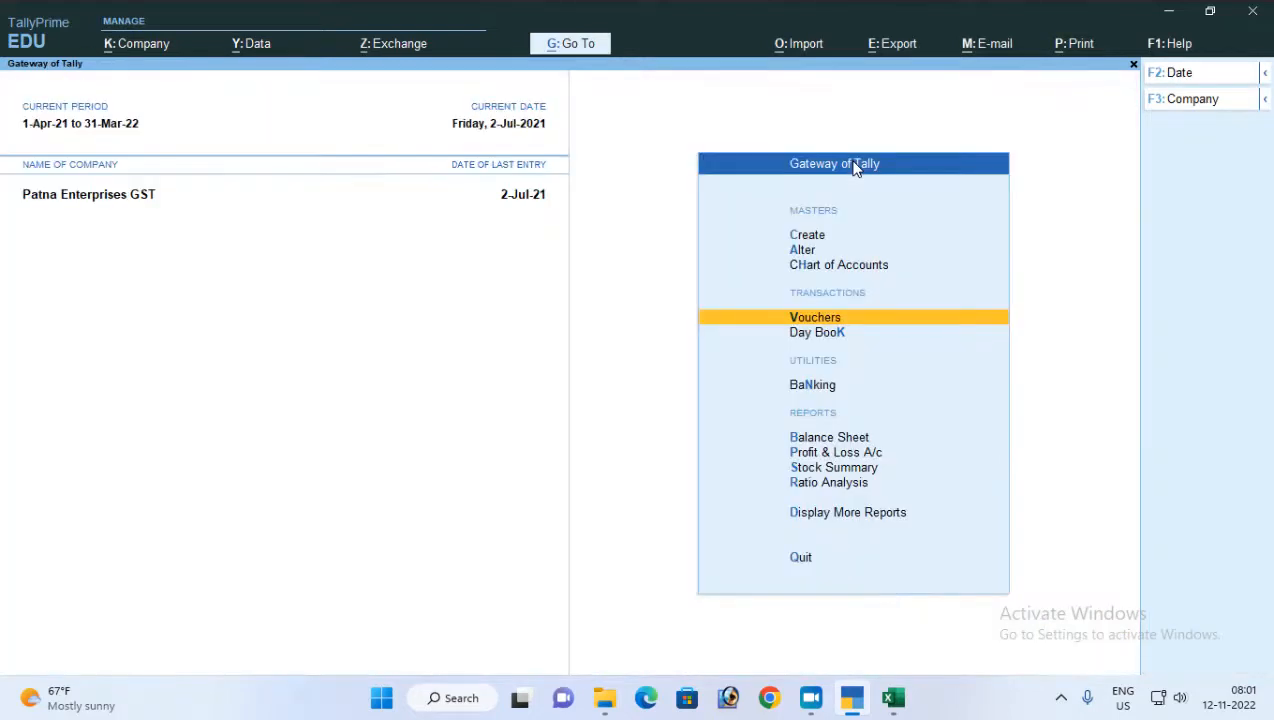
pyautogui.press('Down')
pyautogui.press('Down')
pyautogui.press('Down')
pyautogui.press('Down')
pyautogui.press('Down')
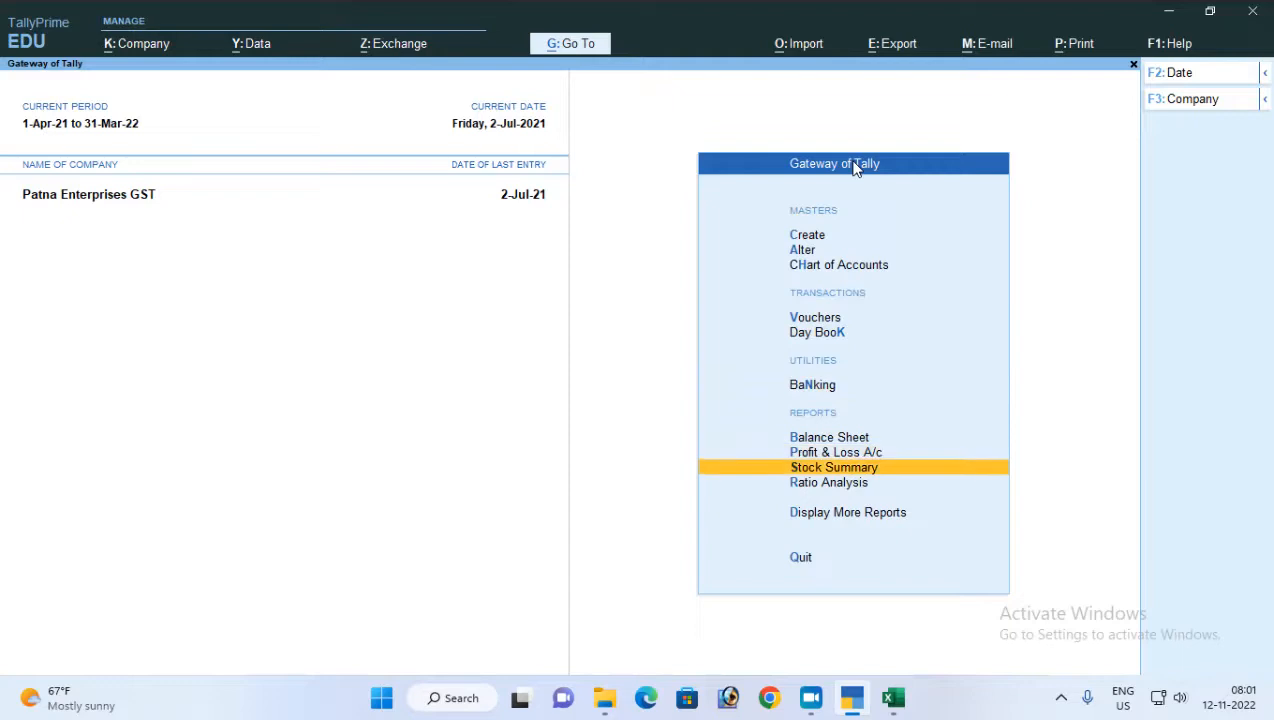
pyautogui.press('d')
pyautogui.press('o')
pyautogui.press('t')
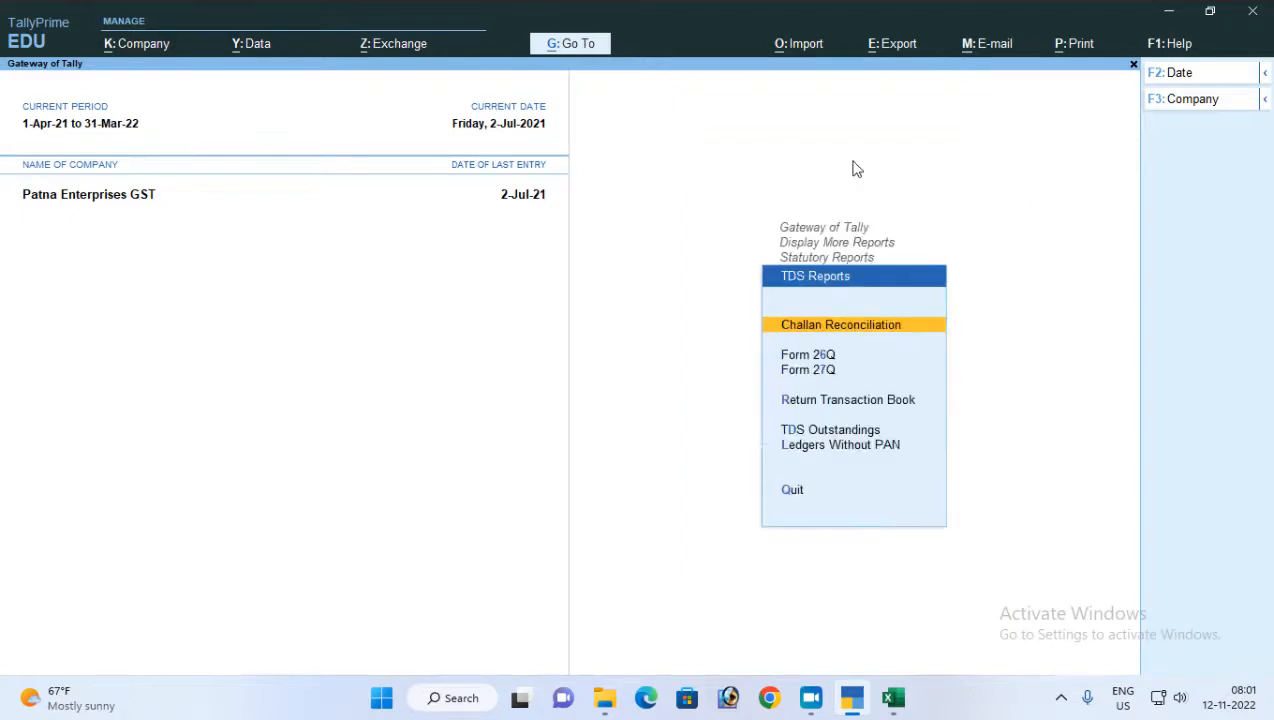
pyautogui.press('Down')
pyautogui.press('Return')
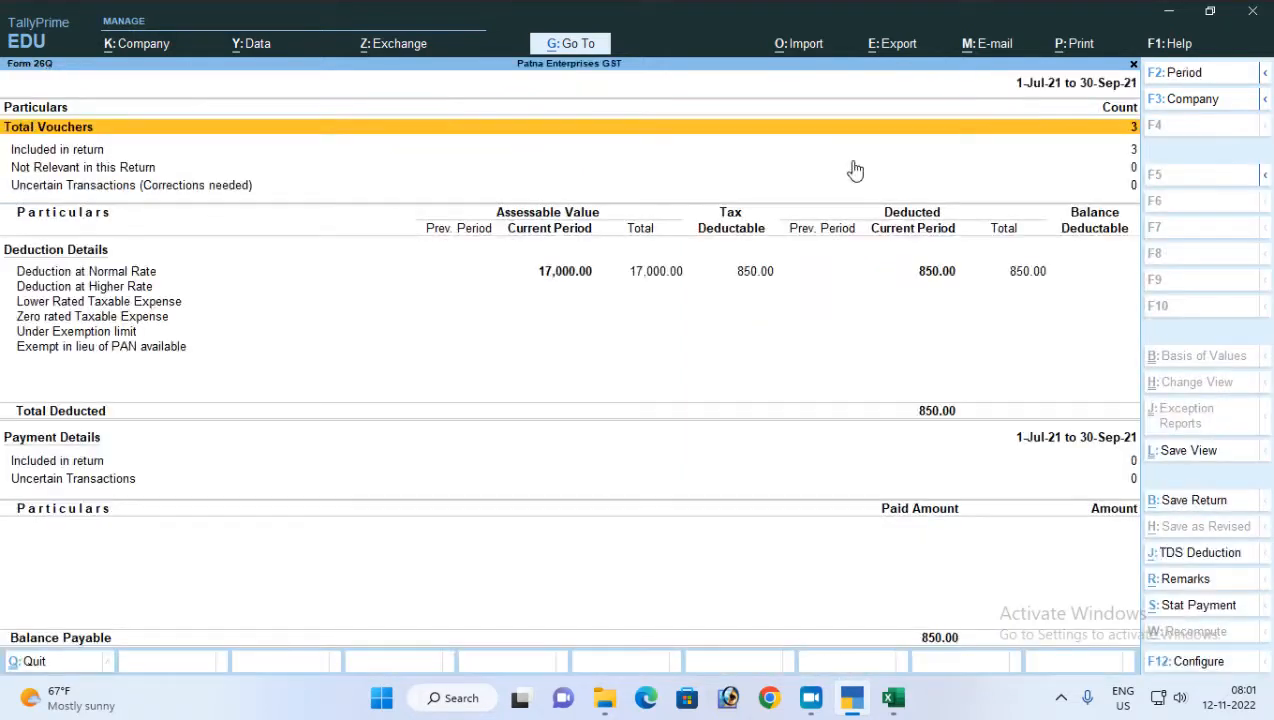
# Examine the Form 26Q deduction details from normal rate to exemption limit, and return to the Gateway of Tally
pyautogui.press('Down')
pyautogui.press('Down')
pyautogui.press('Down')
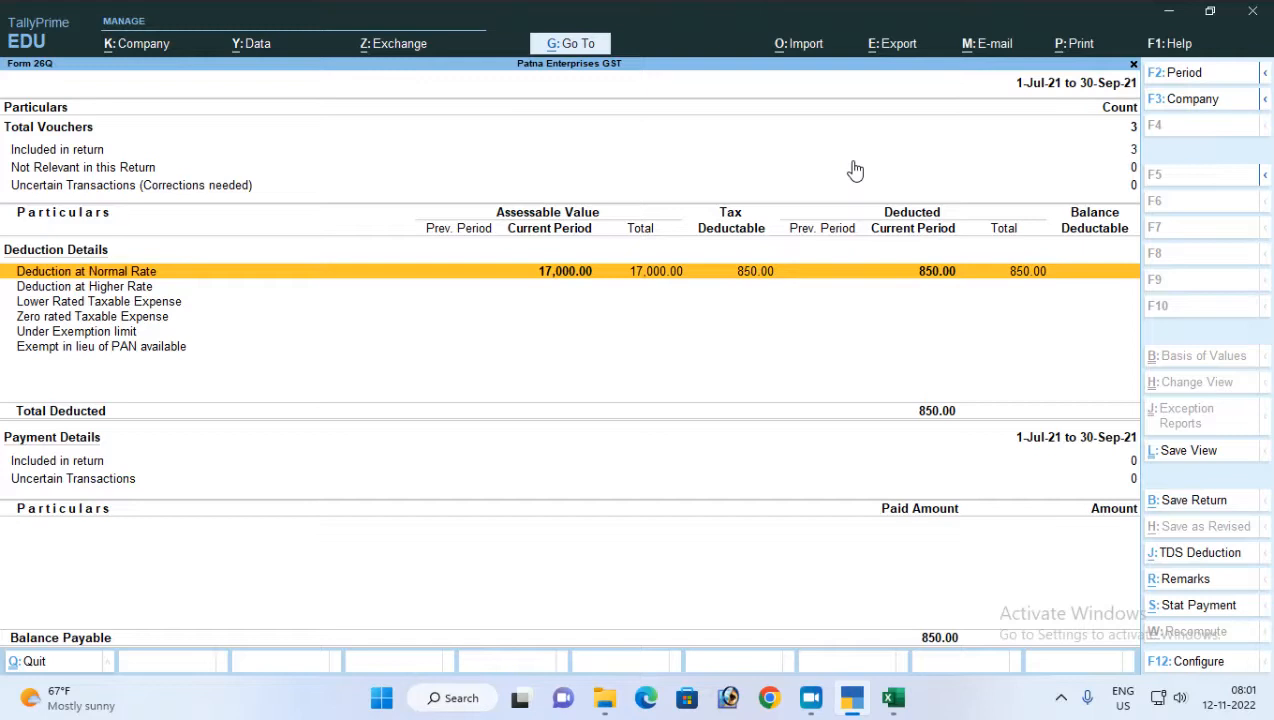
pyautogui.press('Down')
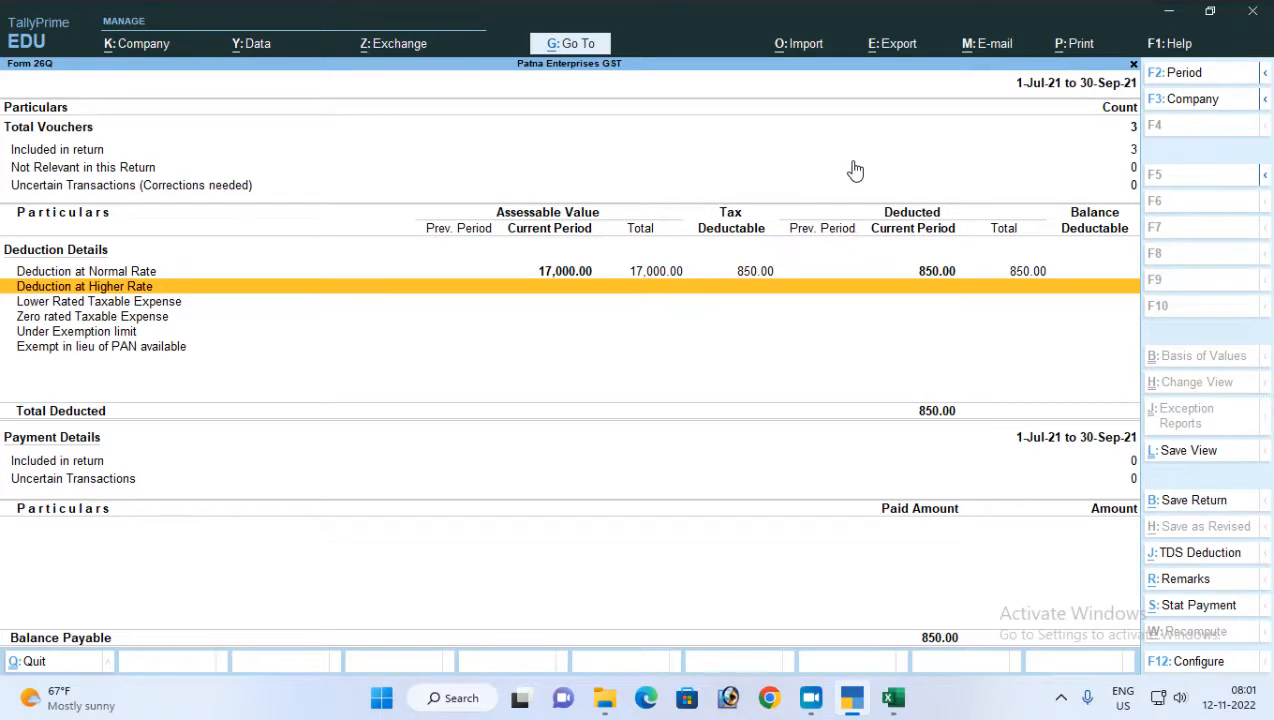
pyautogui.press('Down')
pyautogui.press('Down')
pyautogui.press('Down')
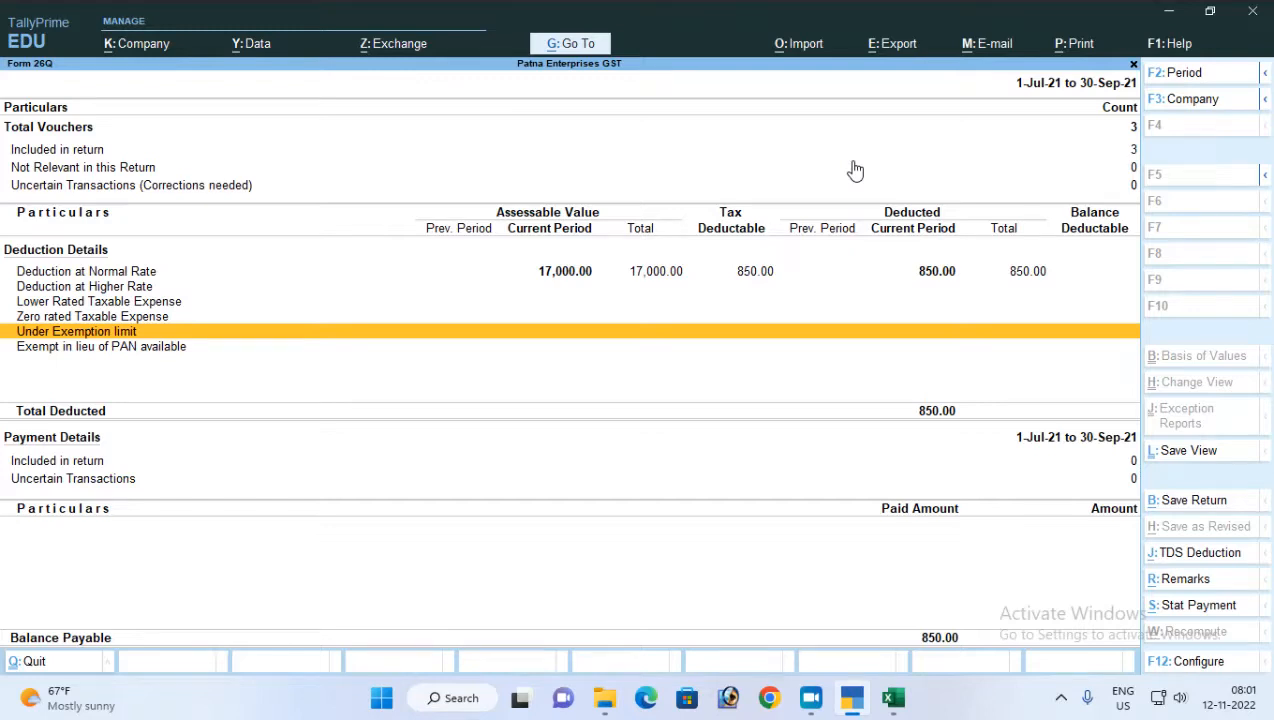
pyautogui.press('Up')
pyautogui.press('Up')
pyautogui.press('Up')
pyautogui.press('Up')
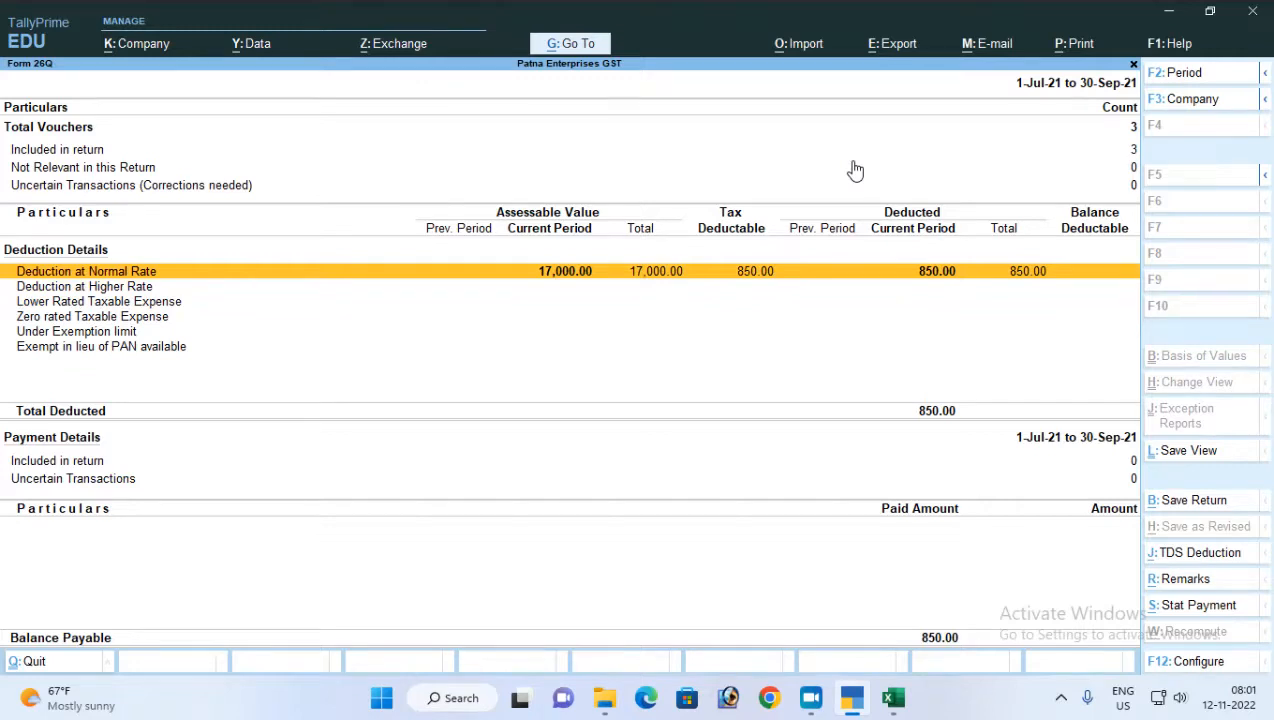
pyautogui.press('Escape')
pyautogui.press('Escape')
pyautogui.press('Escape')
pyautogui.press('Escape')
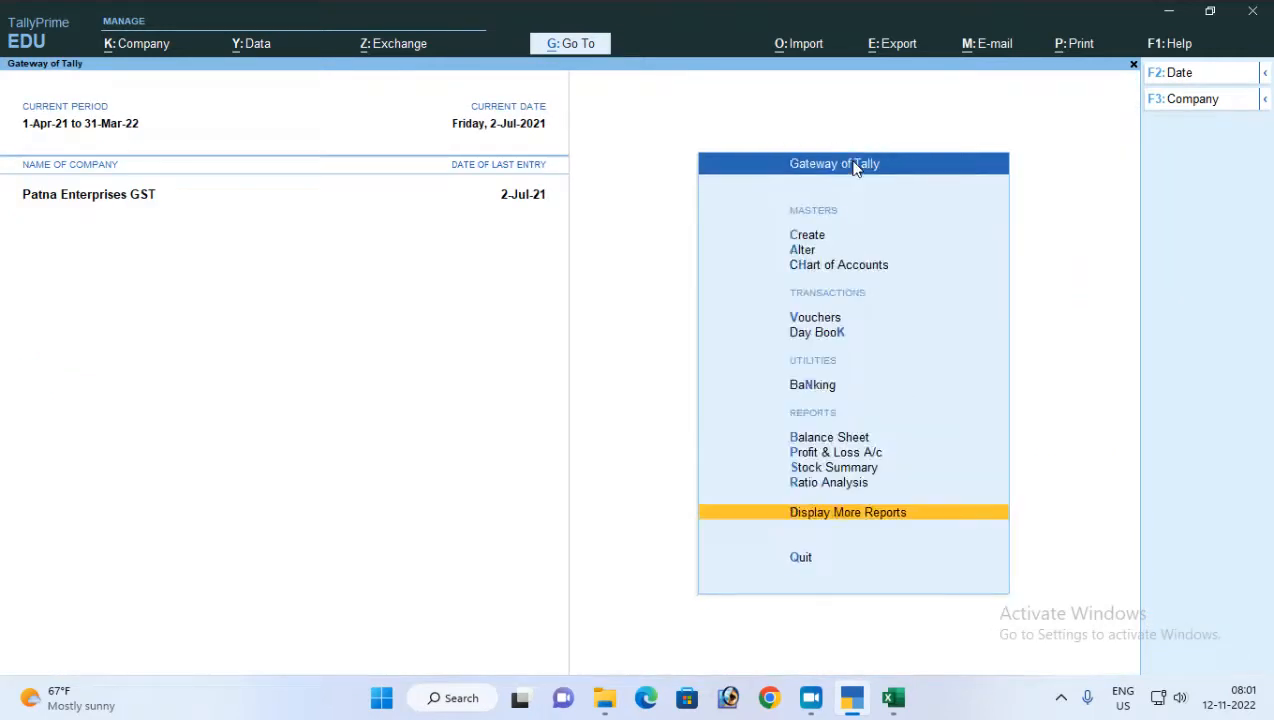
# Delete the 13,800.00 commission and 160.00 TDS journal vouchers of 2-Jul-21 from the Day Book
pyautogui.press('Return')
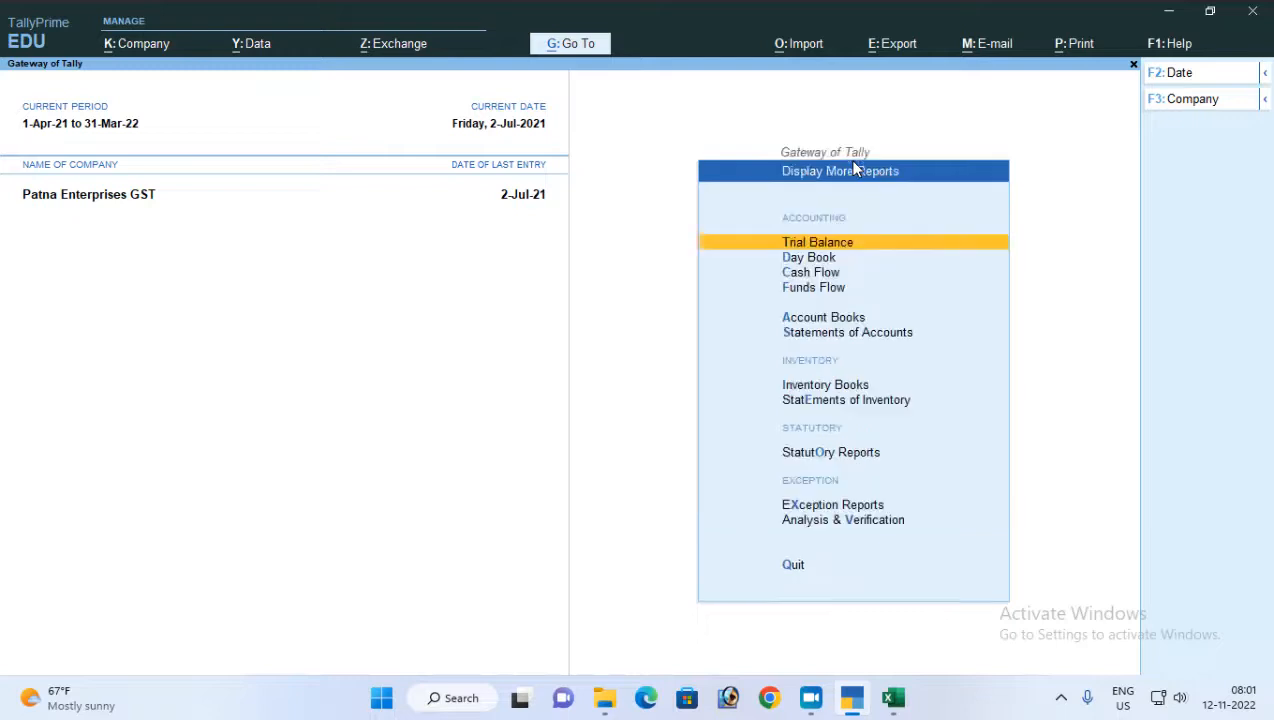
pyautogui.press('Down')
pyautogui.press('Return')
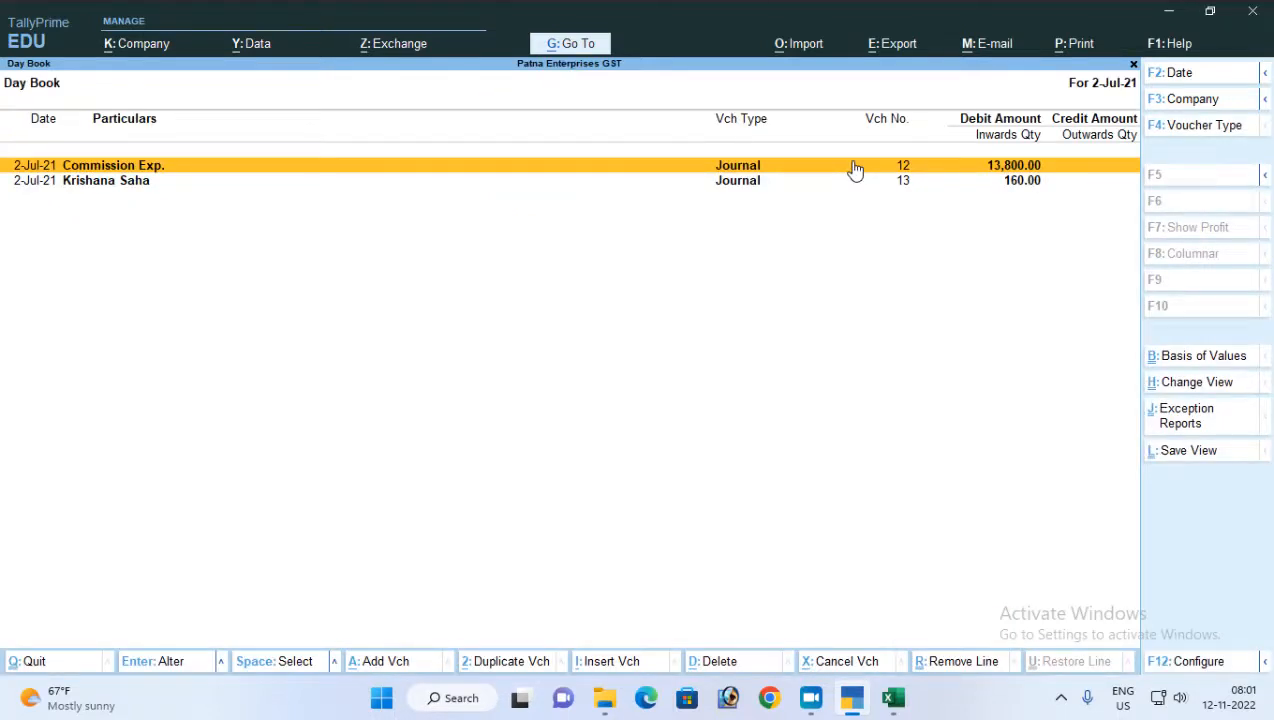
pyautogui.hotkey('alt', 'd')
pyautogui.press('y')
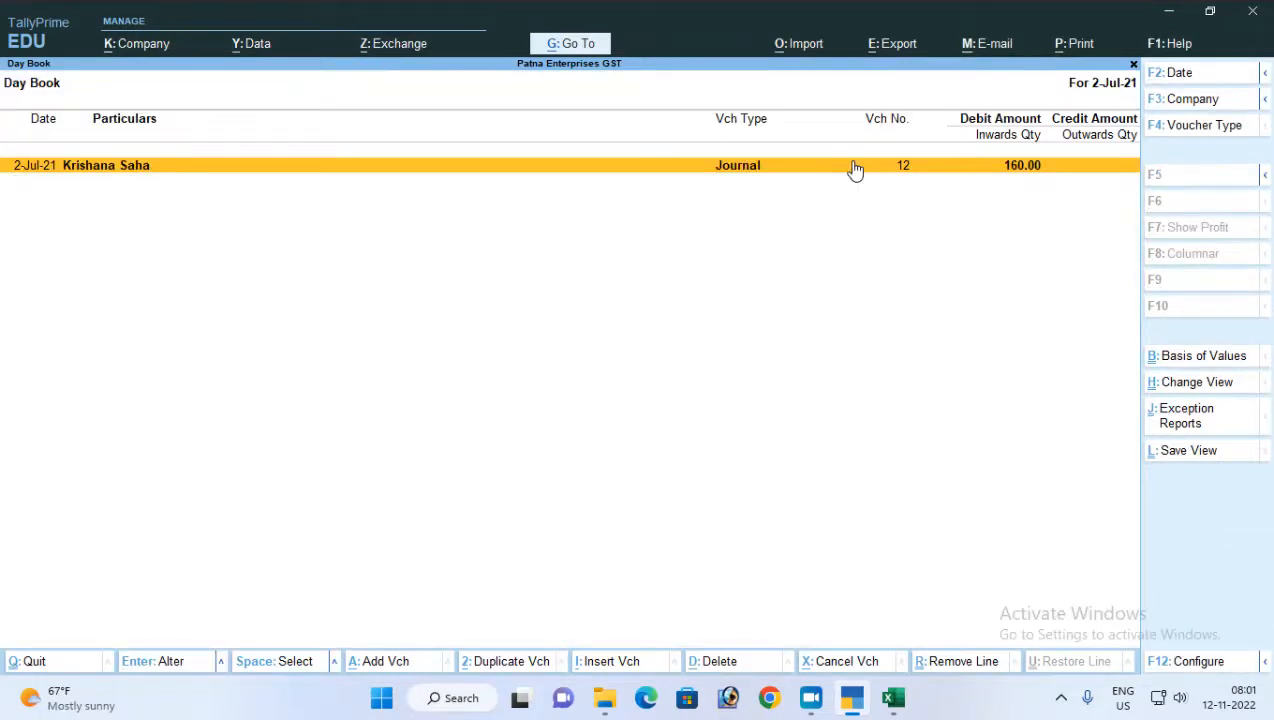
pyautogui.hotkey('alt', 'd')
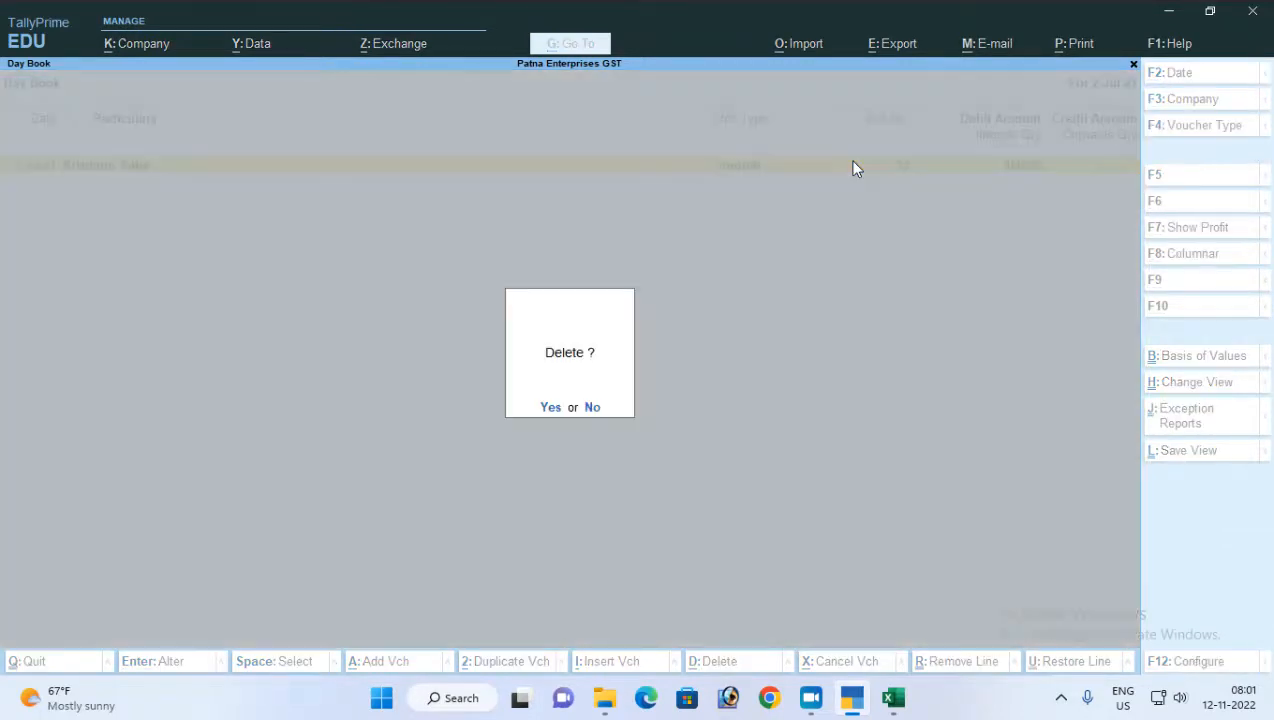
pyautogui.press('y')
# Set the Day Book date to 1-Jul-21, check that day's vouchers and leave the report
pyautogui.press('F2')
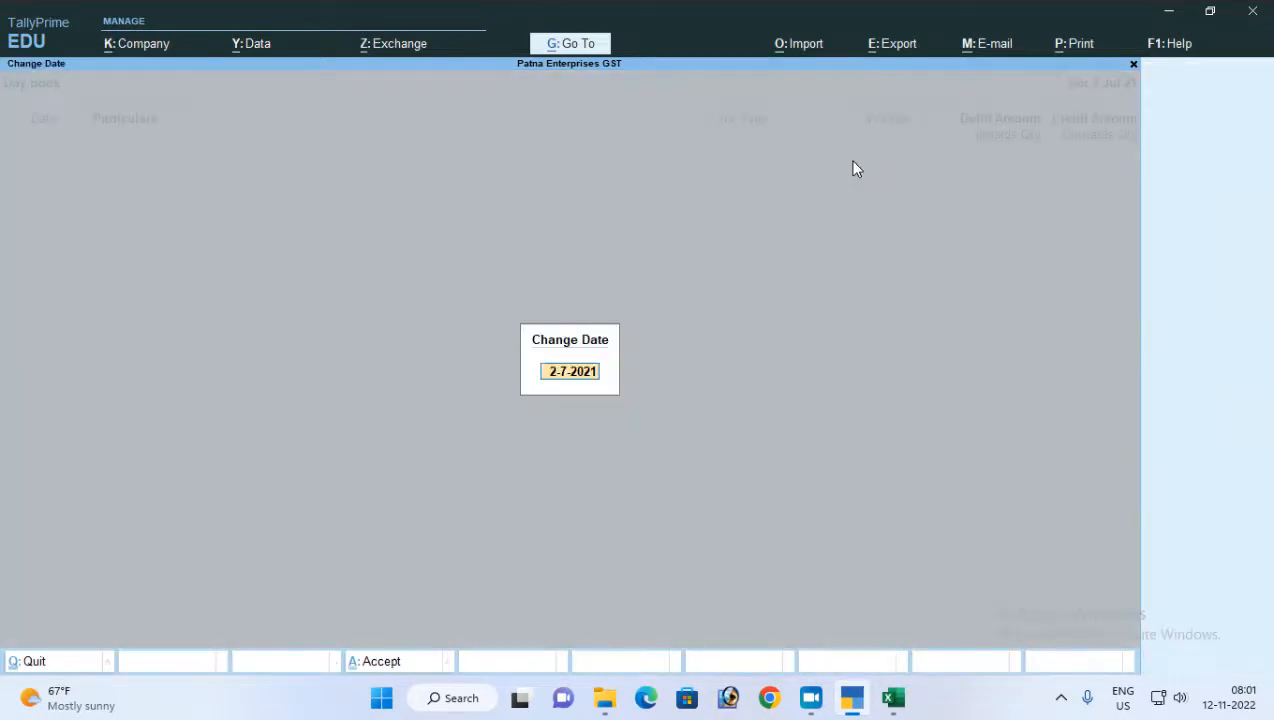
pyautogui.press('Return')
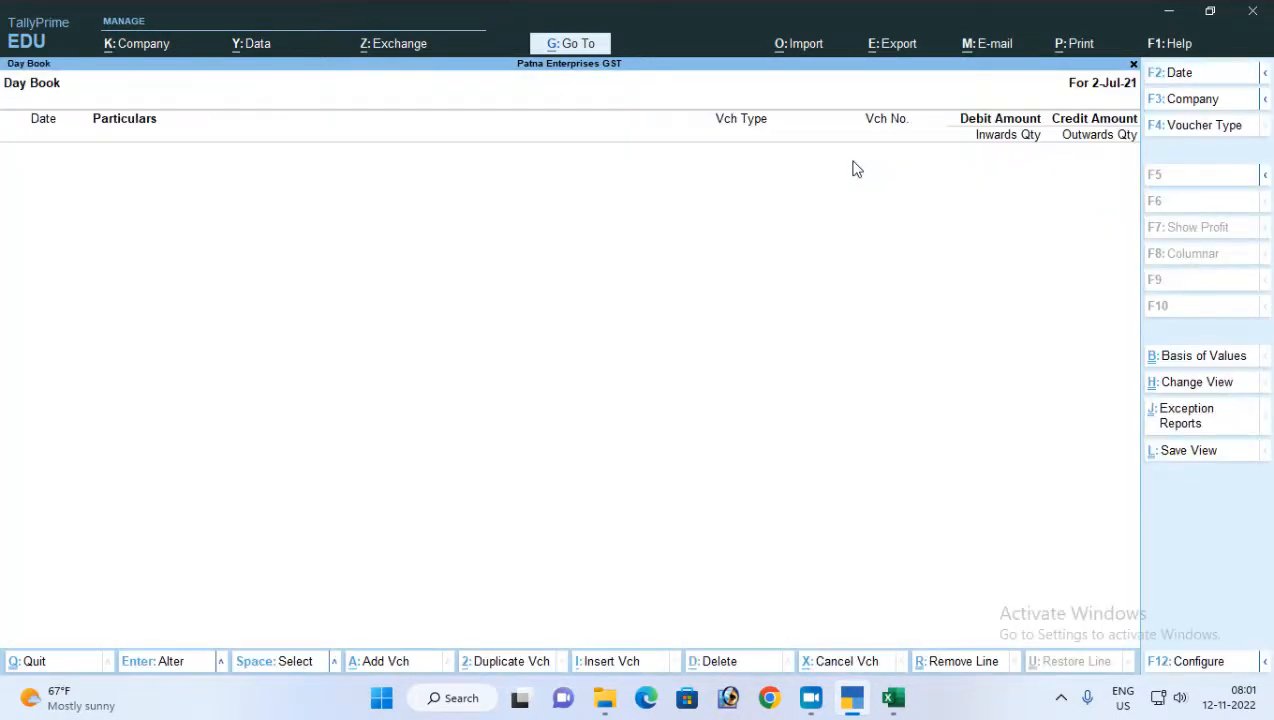
pyautogui.press('F2')
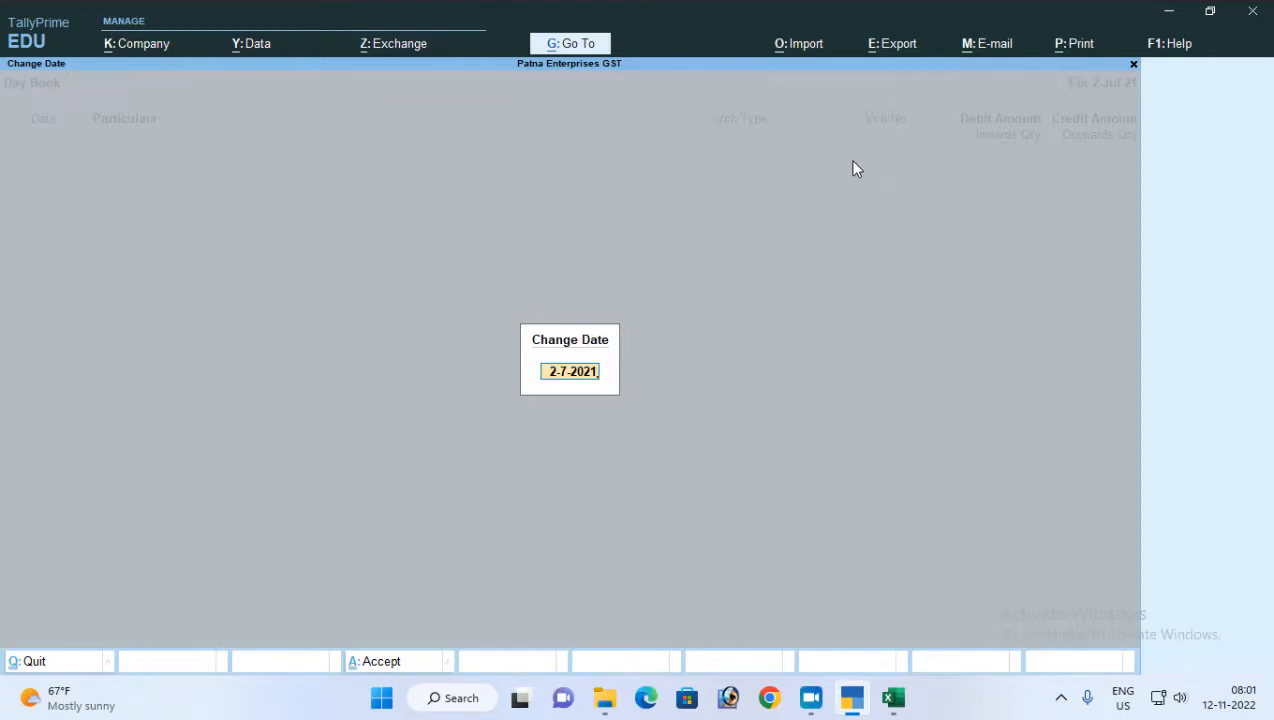
pyautogui.press('BackSpace')
pyautogui.press('BackSpace')
pyautogui.press('BackSpace')
pyautogui.press('BackSpace')
pyautogui.press('BackSpace')
pyautogui.press('BackSpace')
pyautogui.press('BackSpace')
pyautogui.press('BackSpace')
pyautogui.write('1')
pyautogui.press('Return')
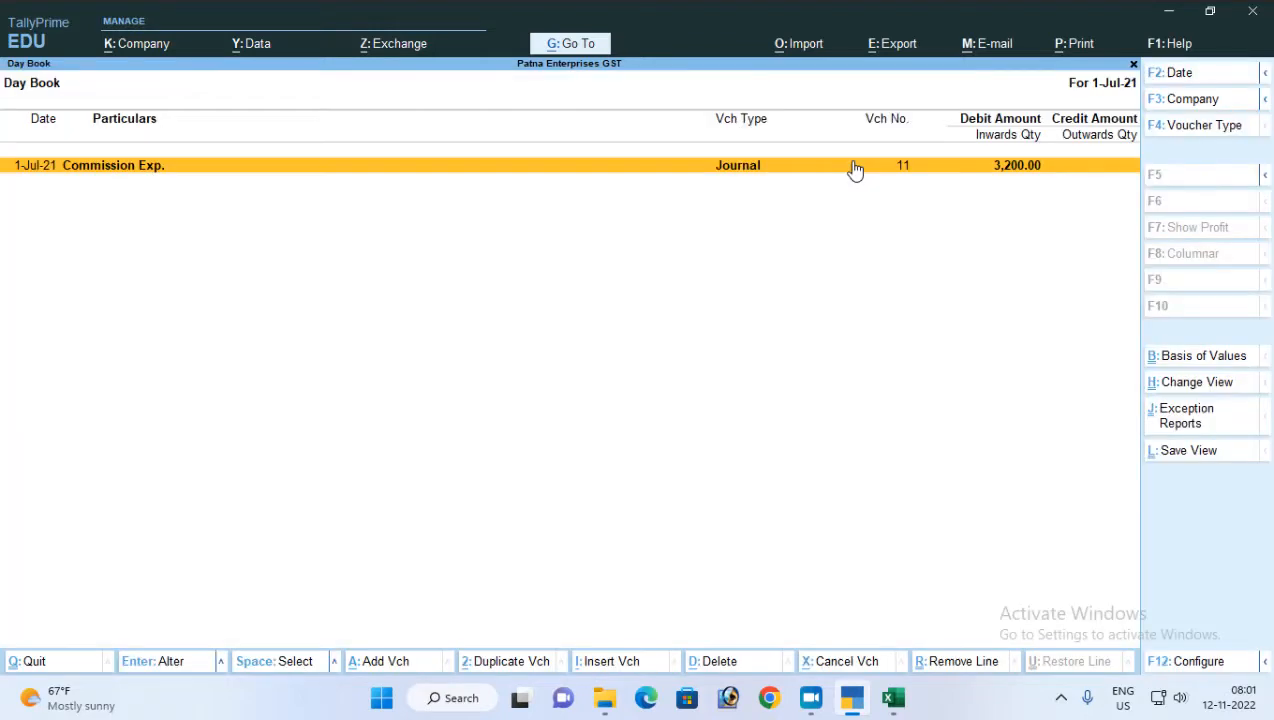
pyautogui.press('Escape')
pyautogui.press('Escape')
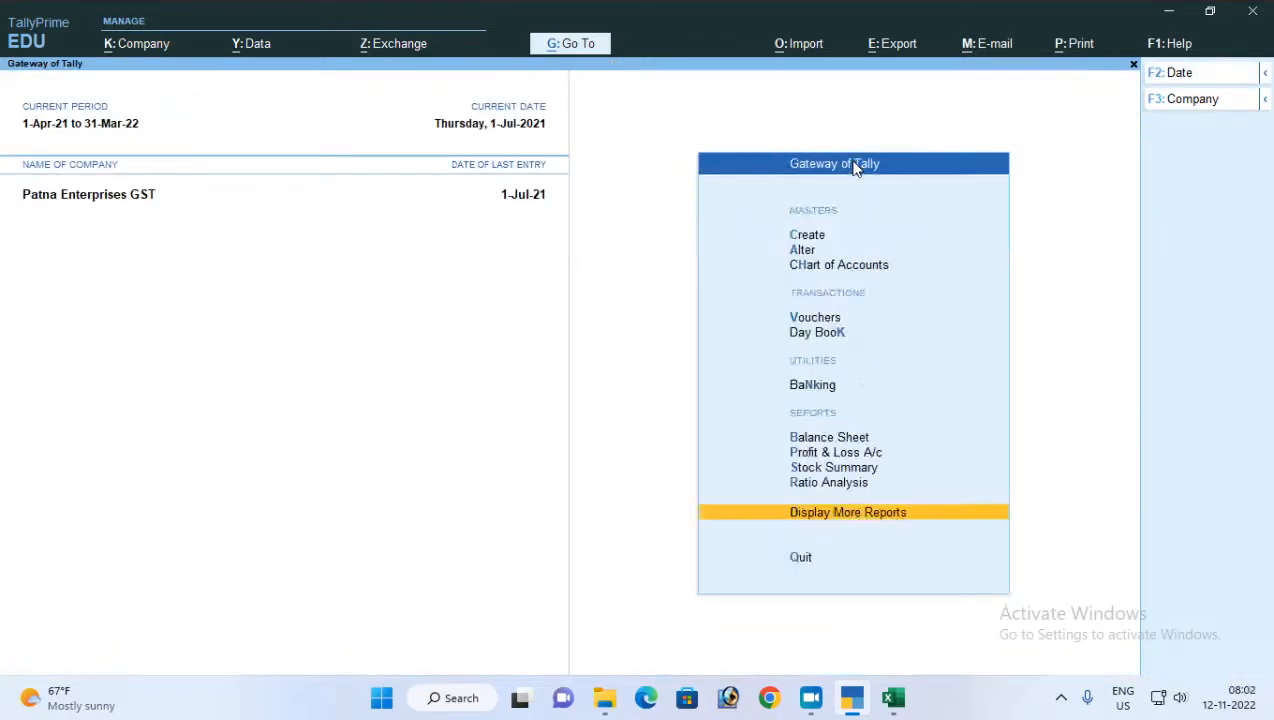
# Check the Under Exemption limit row in Form 26Q and return to the Gateway of Tally
pyautogui.press('d')
pyautogui.press('o')
pyautogui.press('t')
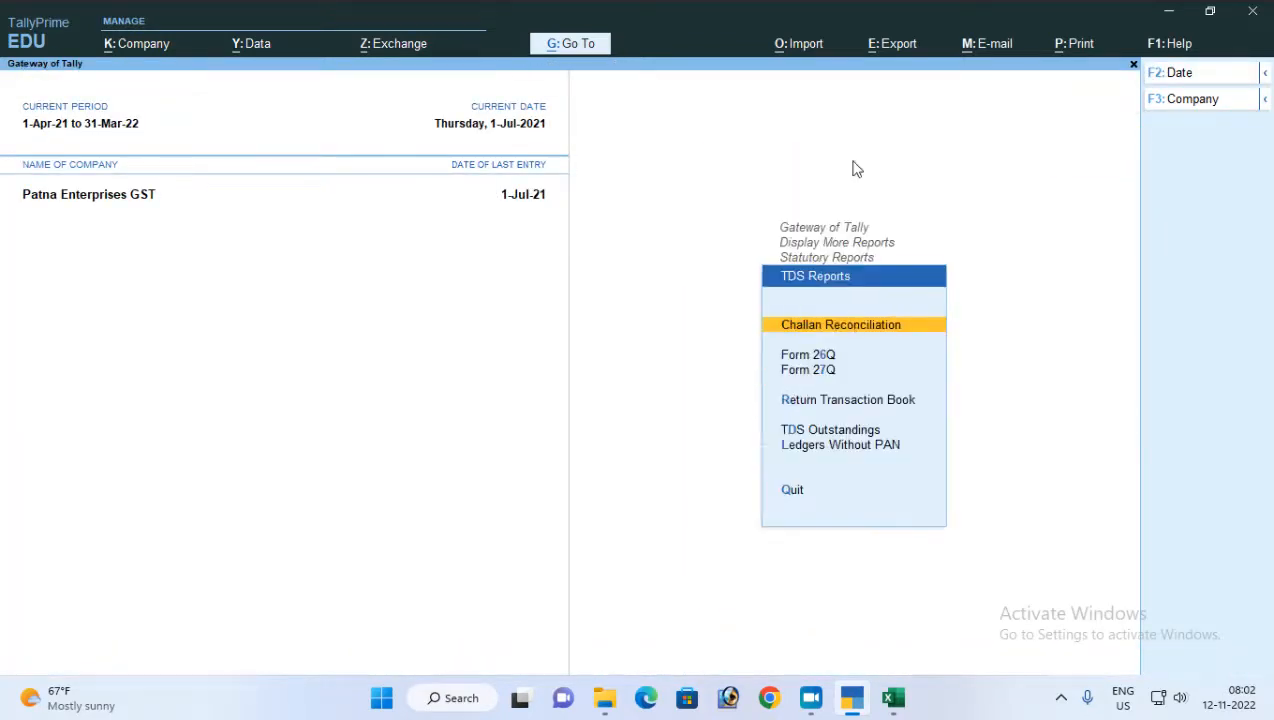
pyautogui.press('6')
pyautogui.press('Down')
pyautogui.press('Down')
pyautogui.press('Down')
pyautogui.press('Down')
pyautogui.press('Down')
pyautogui.press('Down')
pyautogui.press('Down')
pyautogui.press('Down')
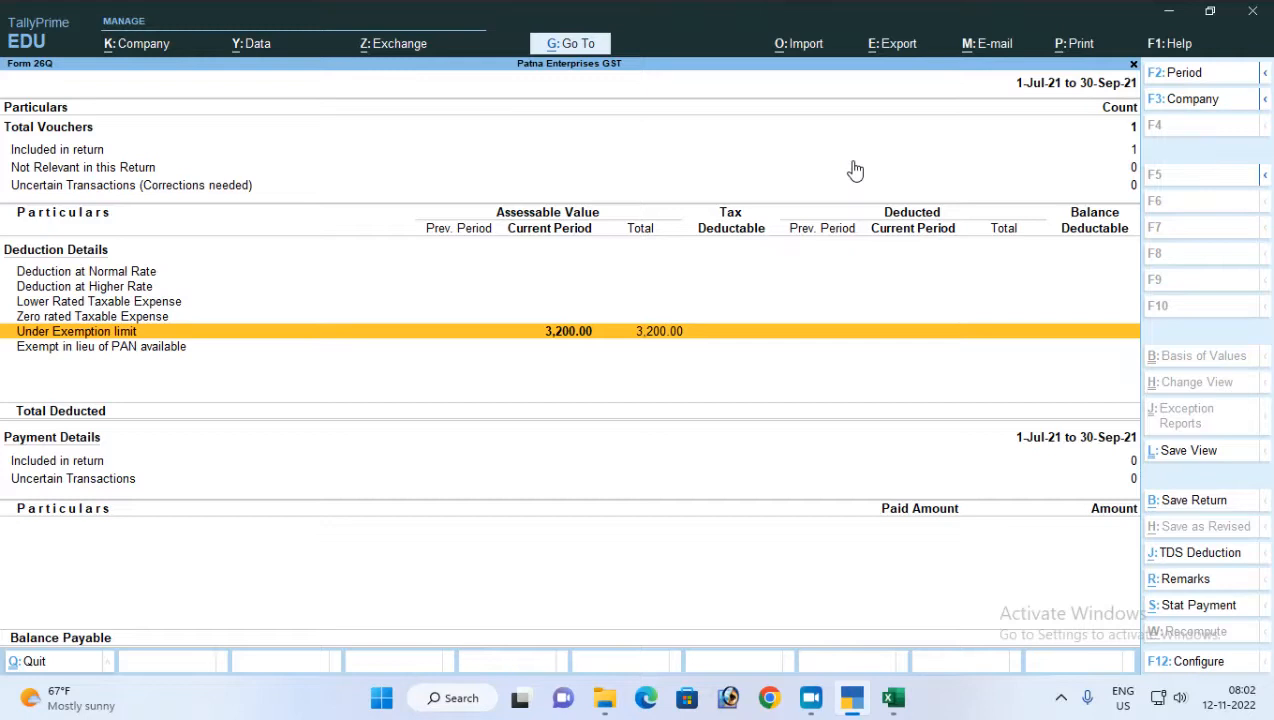
pyautogui.press('Escape')
pyautogui.press('Escape')
pyautogui.press('Escape')
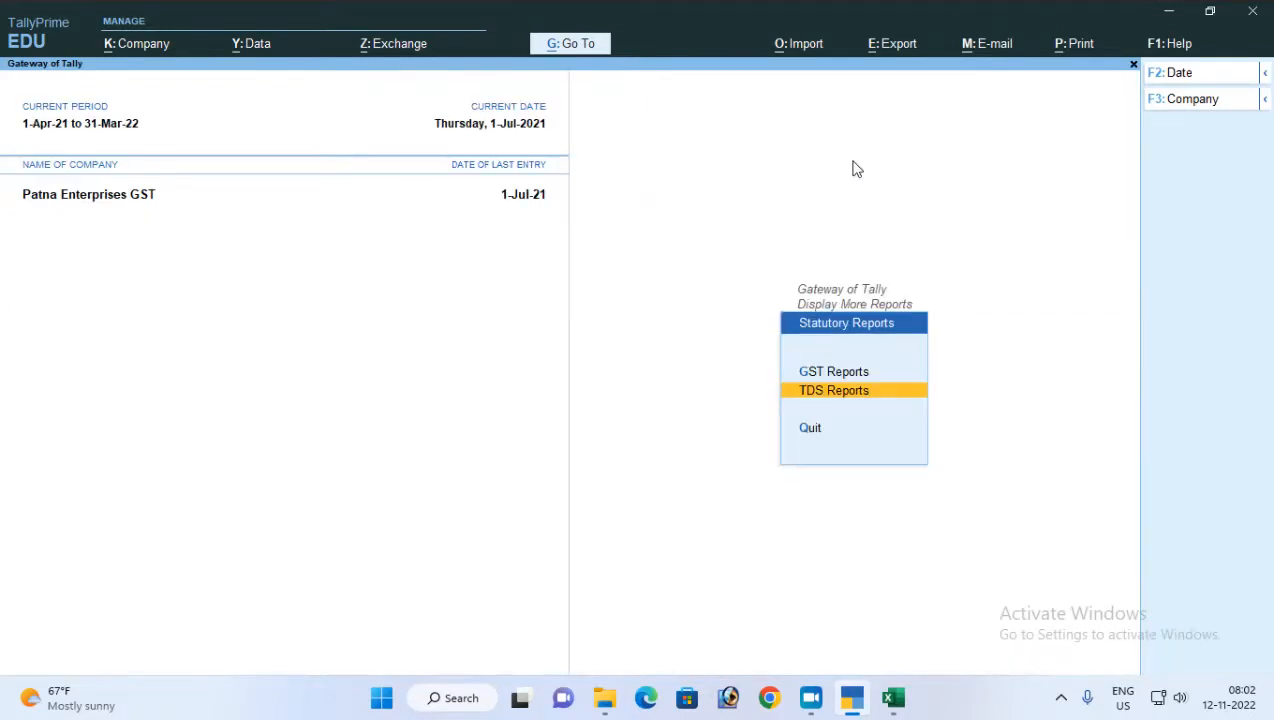
pyautogui.press('Down')
pyautogui.press('Escape')
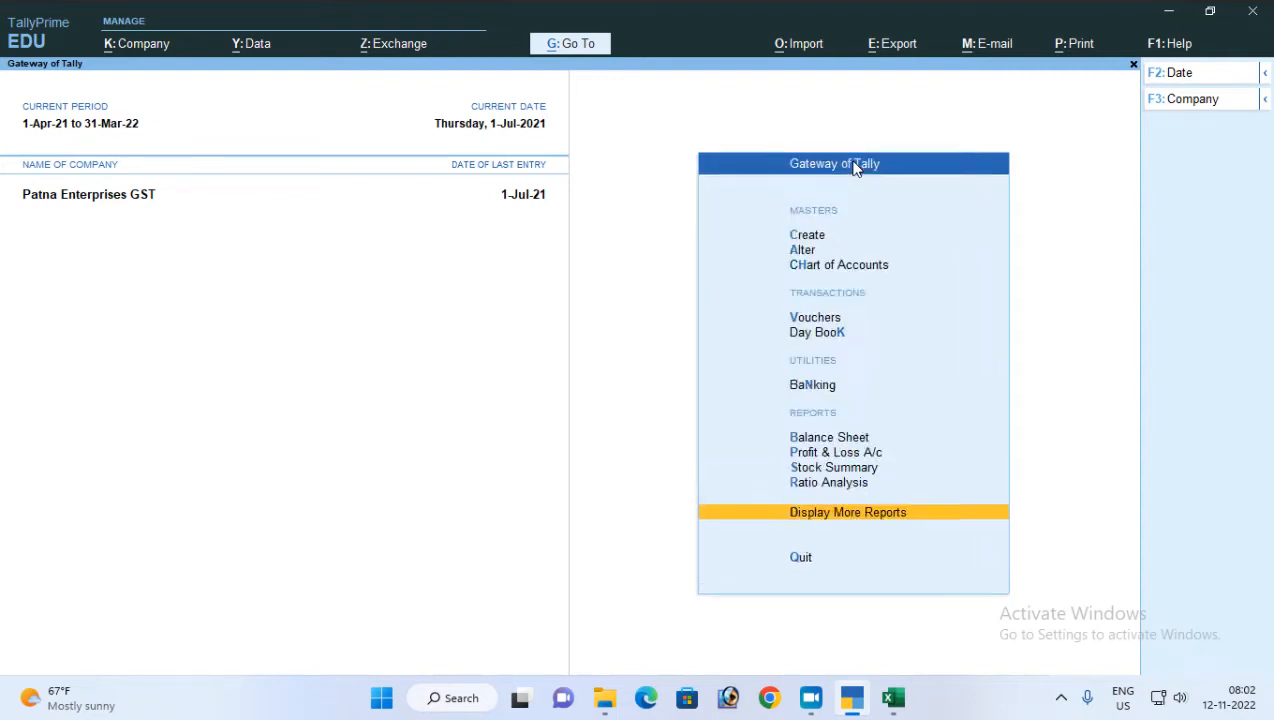
# Start a new journal voucher dated 2-Jul-21, leaving its reference blank and Cost Centre Class as Not Applicable
pyautogui.press('v')
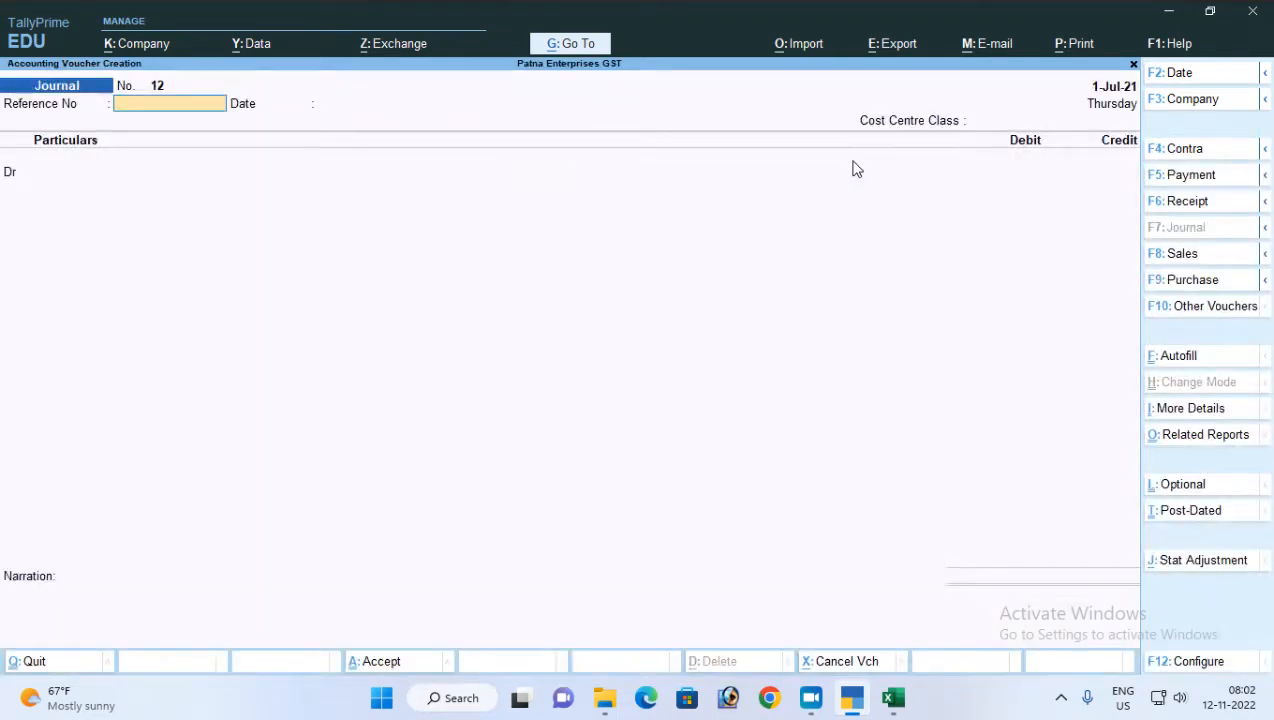
pyautogui.press('F2')
pyautogui.write('2-7-2021')
pyautogui.press('Return')
pyautogui.press('Return')
pyautogui.press('Return')
# Debit the Commission Exp. ledger with 13,800
pyautogui.press('Return')
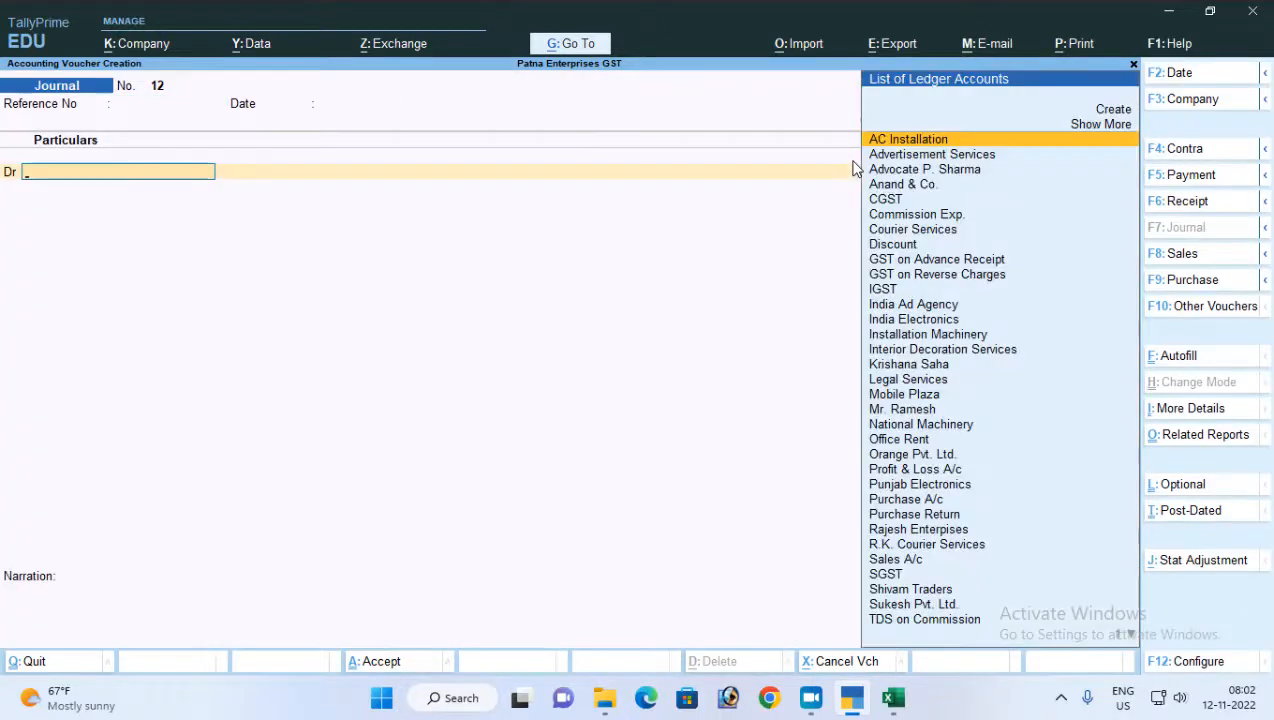
pyautogui.write('co')
pyautogui.press('Down')
pyautogui.press('Return')
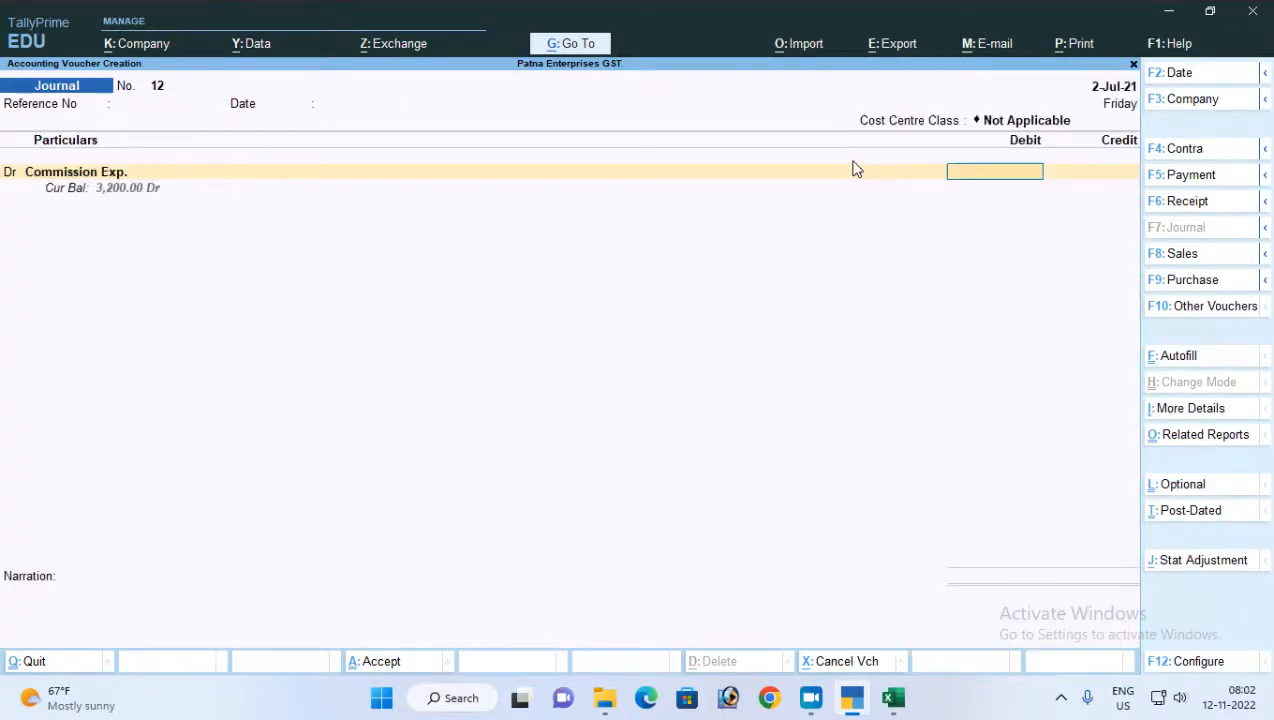
pyautogui.write('13800')
# Credit the commission agent's ledger with 13,110 on the voucher's first credit line
pyautogui.press('Return')
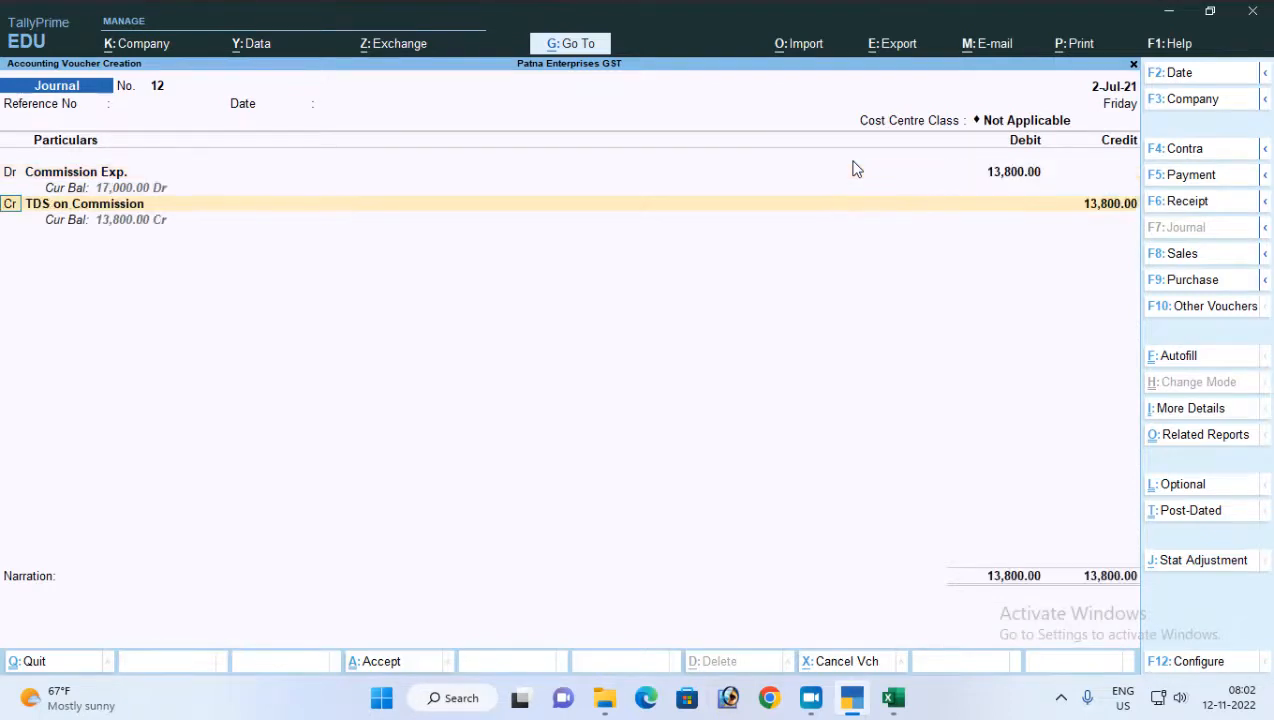
pyautogui.press('Return')
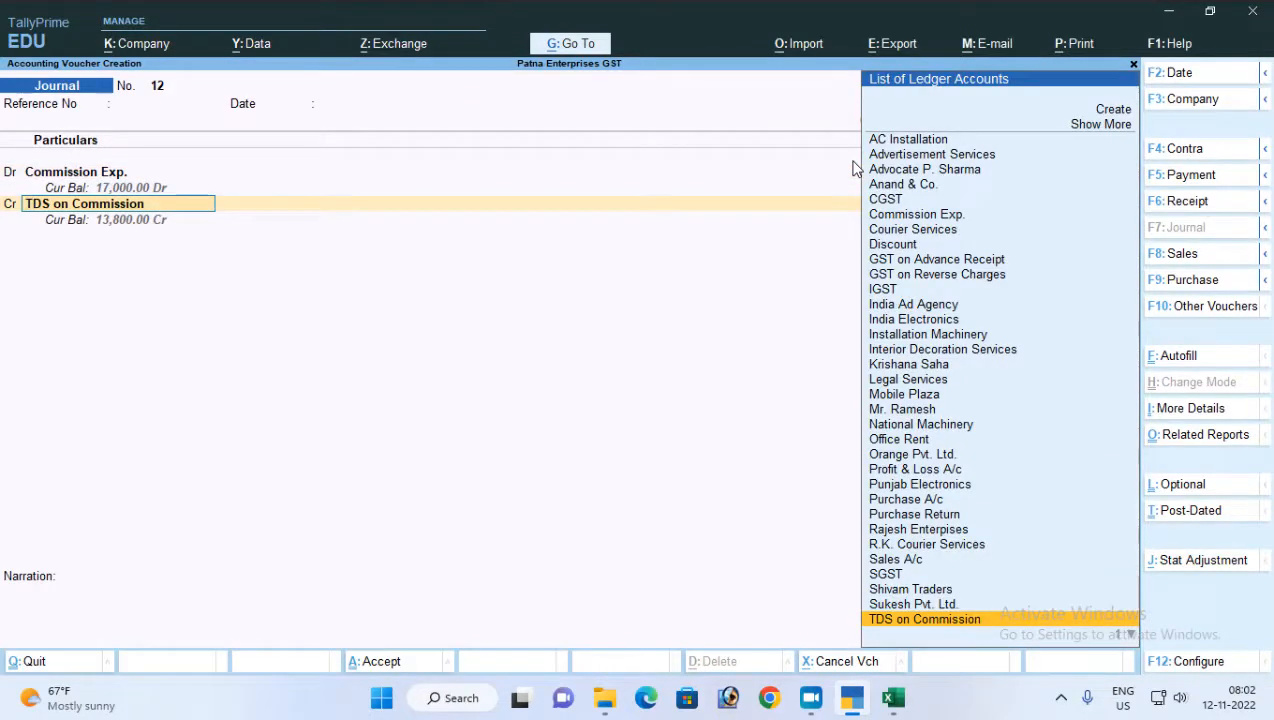
pyautogui.write('K')
pyautogui.press('Return')
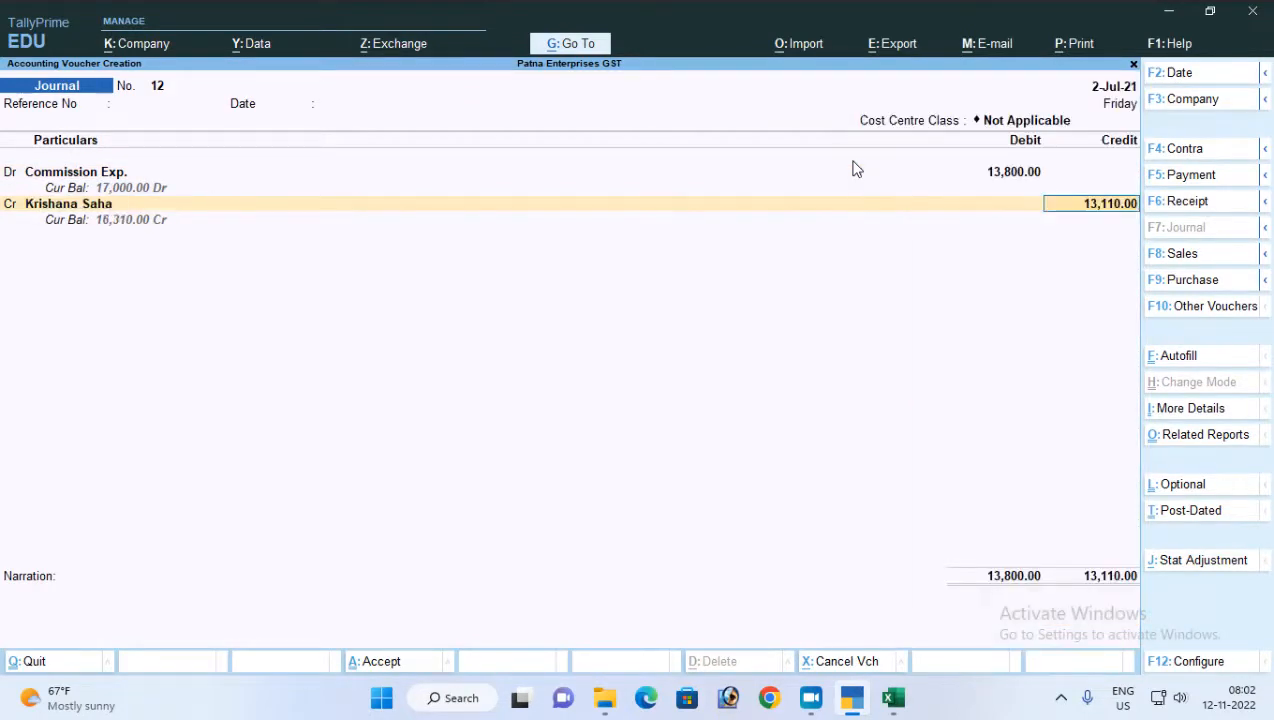
pyautogui.press('Return')
pyautogui.press('Return')
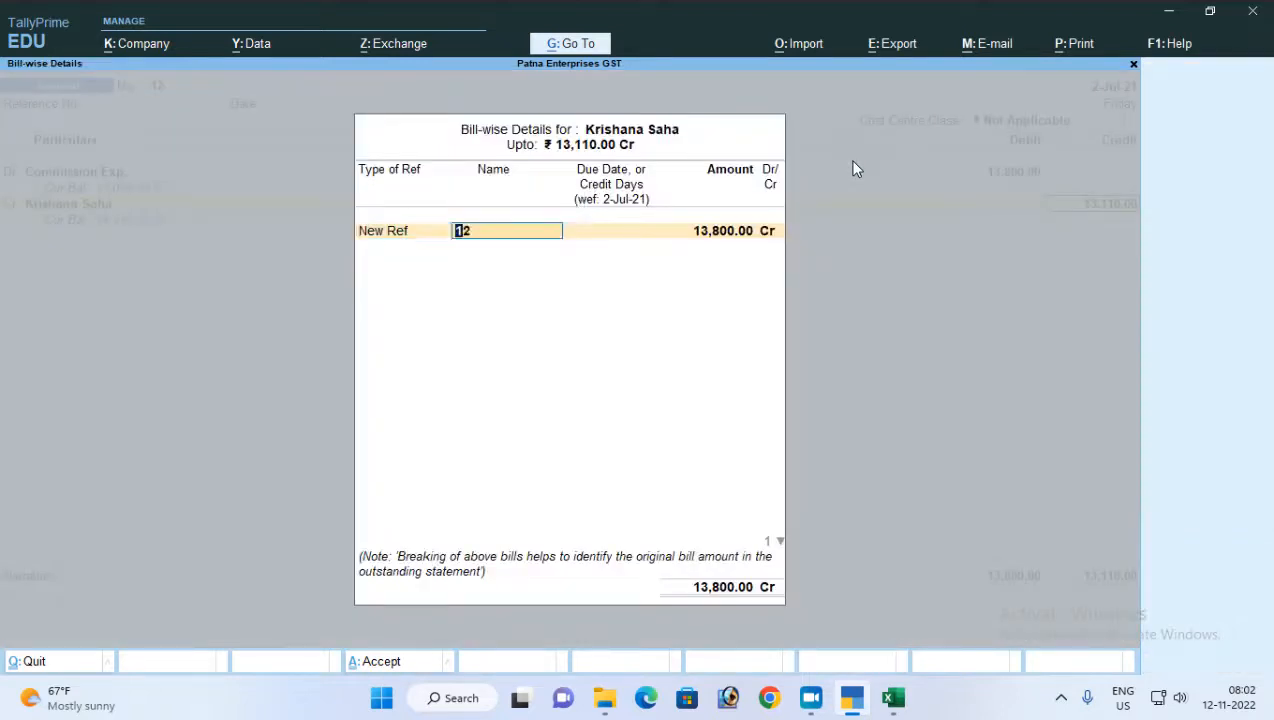
# Add a New Ref bill named Comm-02 for 13,800 Cr in the agent's bill-wise details
pyautogui.write('Comm-02')
pyautogui.press('Return')
pyautogui.press('Return')
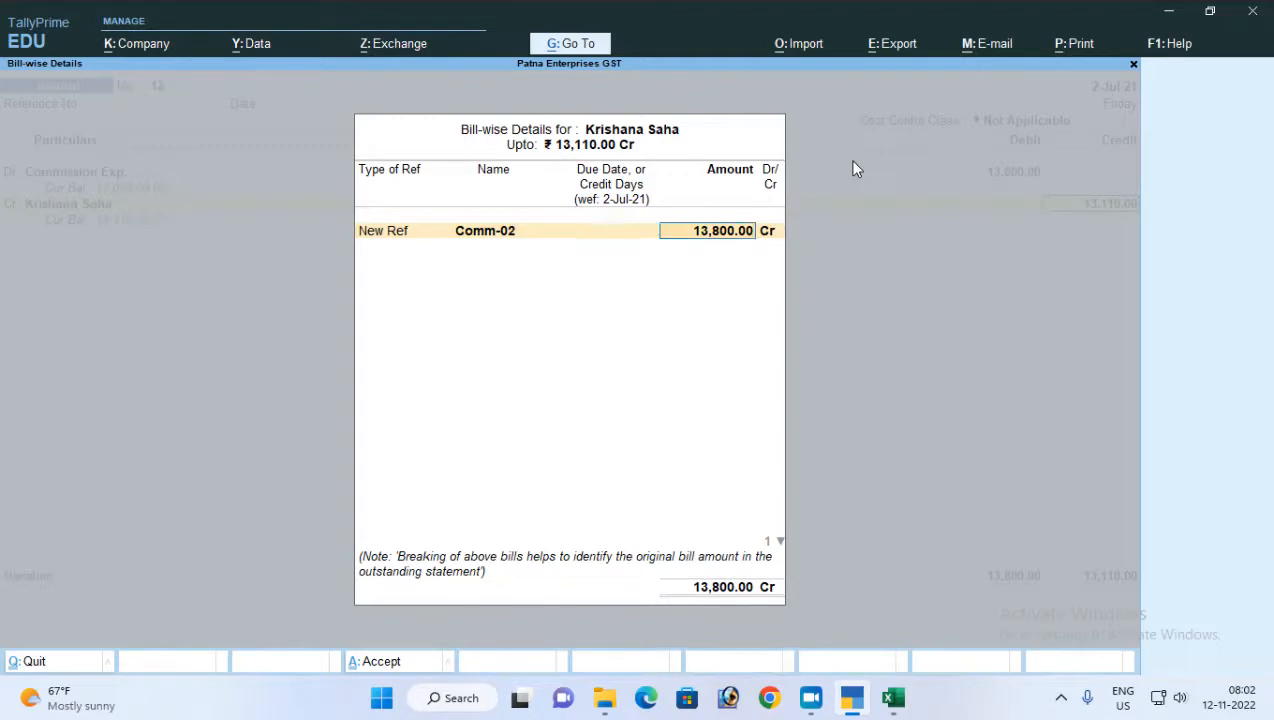
pyautogui.press('Return')
pyautogui.press('Return')
# Add a second New Ref bill named TDS/Comm-02 for 690 Dr and close the bill-wise details
pyautogui.press('Return')
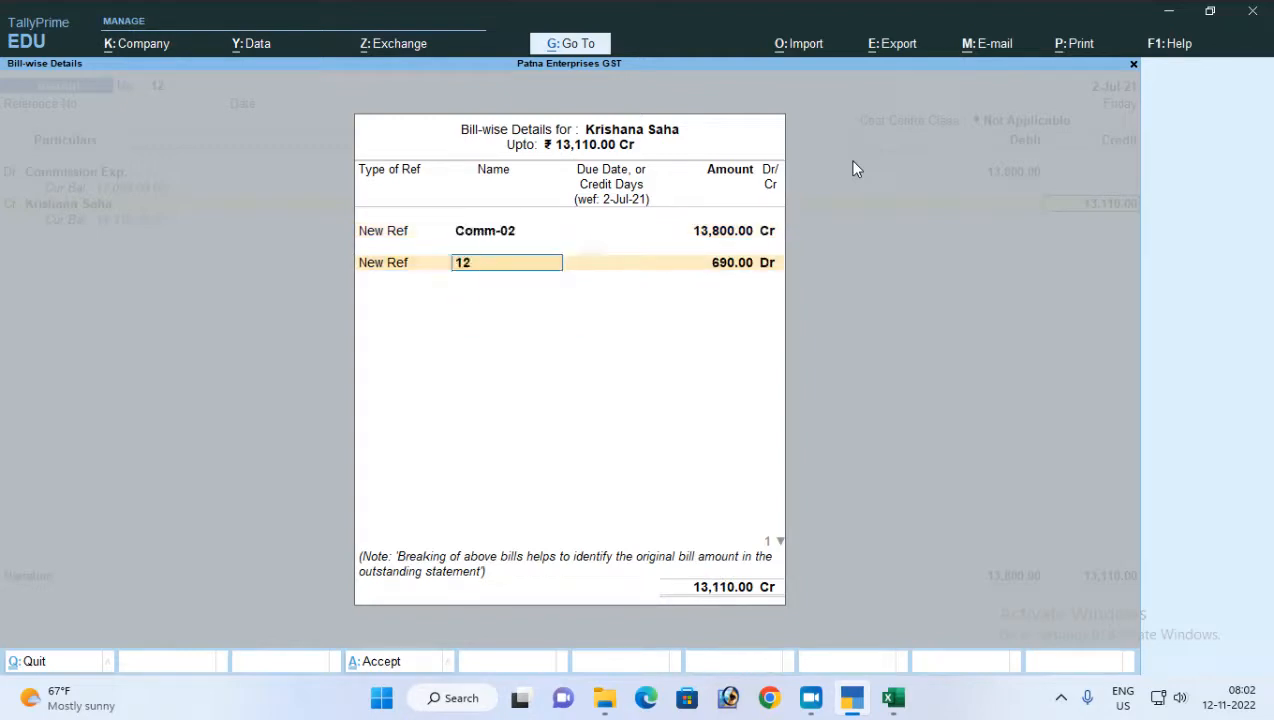
pyautogui.write('TDS/Comm-02')
pyautogui.press('Return')
pyautogui.press('Return')
pyautogui.press('Return')
pyautogui.press('Return')
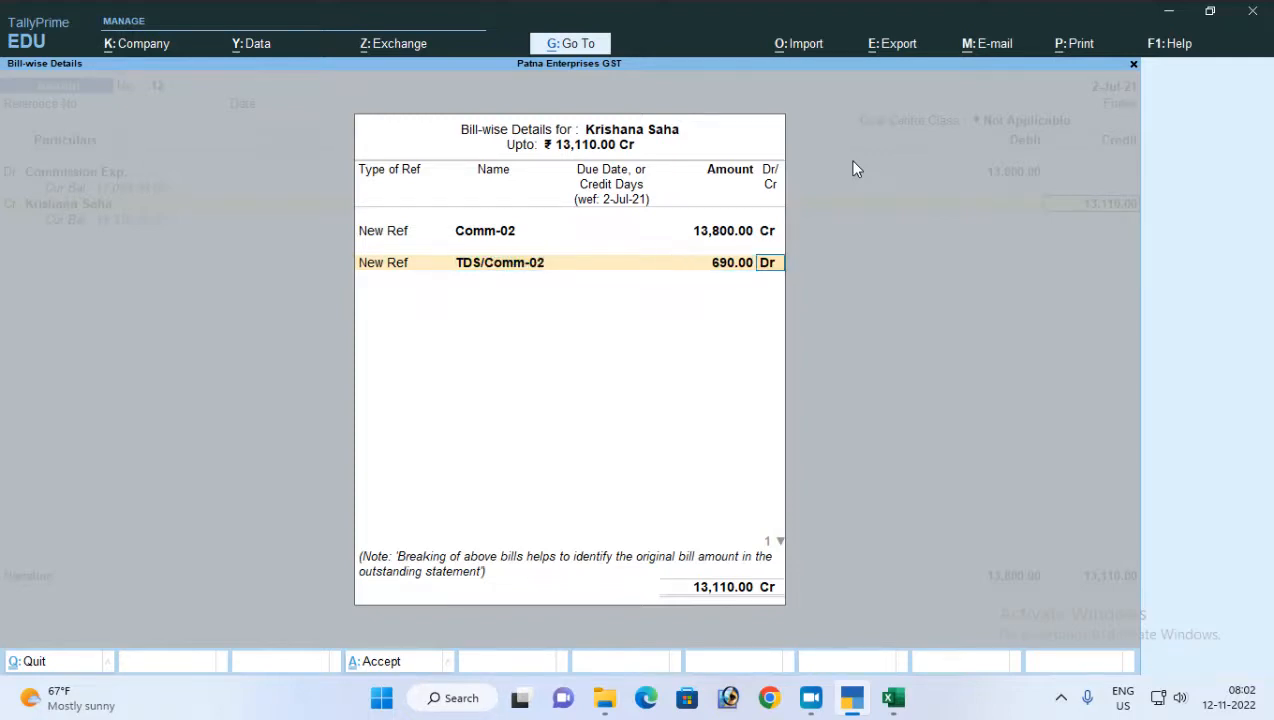
# Credit TDS on Commission with 690 and accept the journal voucher without a narration
pyautogui.press('Return')
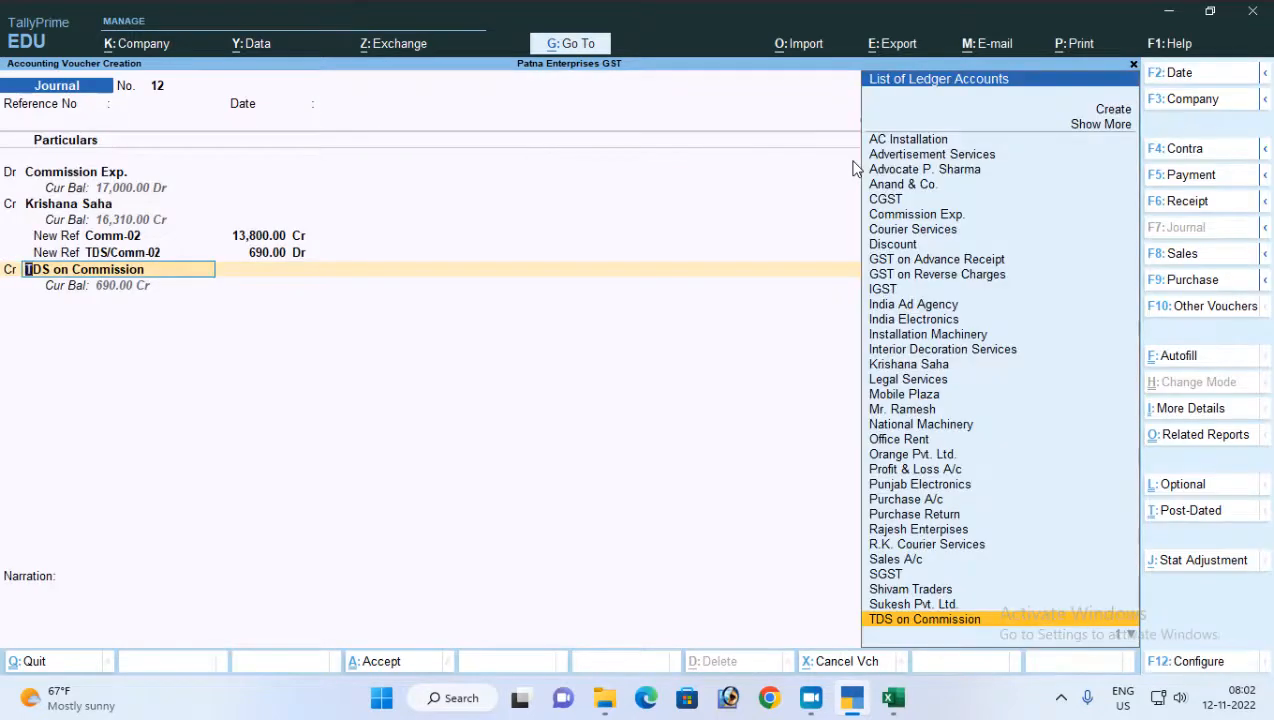
pyautogui.press('Return')
pyautogui.press('Return')
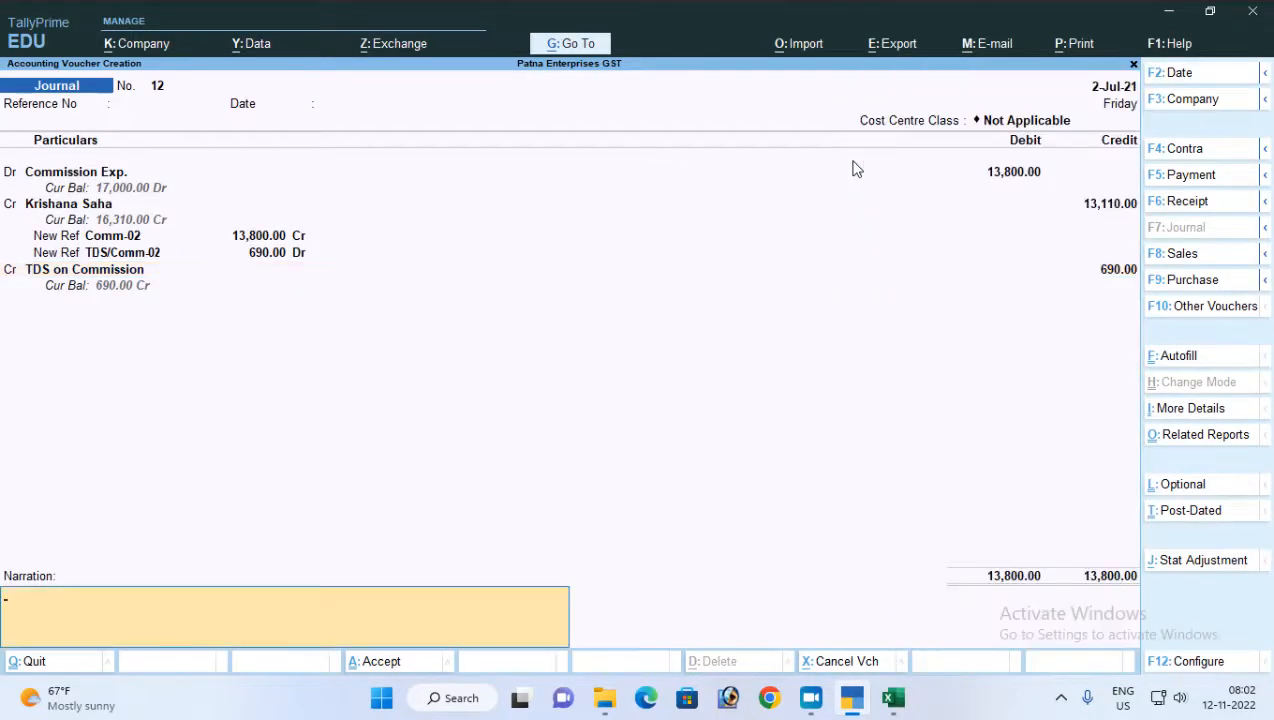
pyautogui.press('Return')
# Choose to deduct TDS on the agent's previous bills till 2-Jul-21, using TDS on Commission as the duty ledger
pyautogui.press('Return')
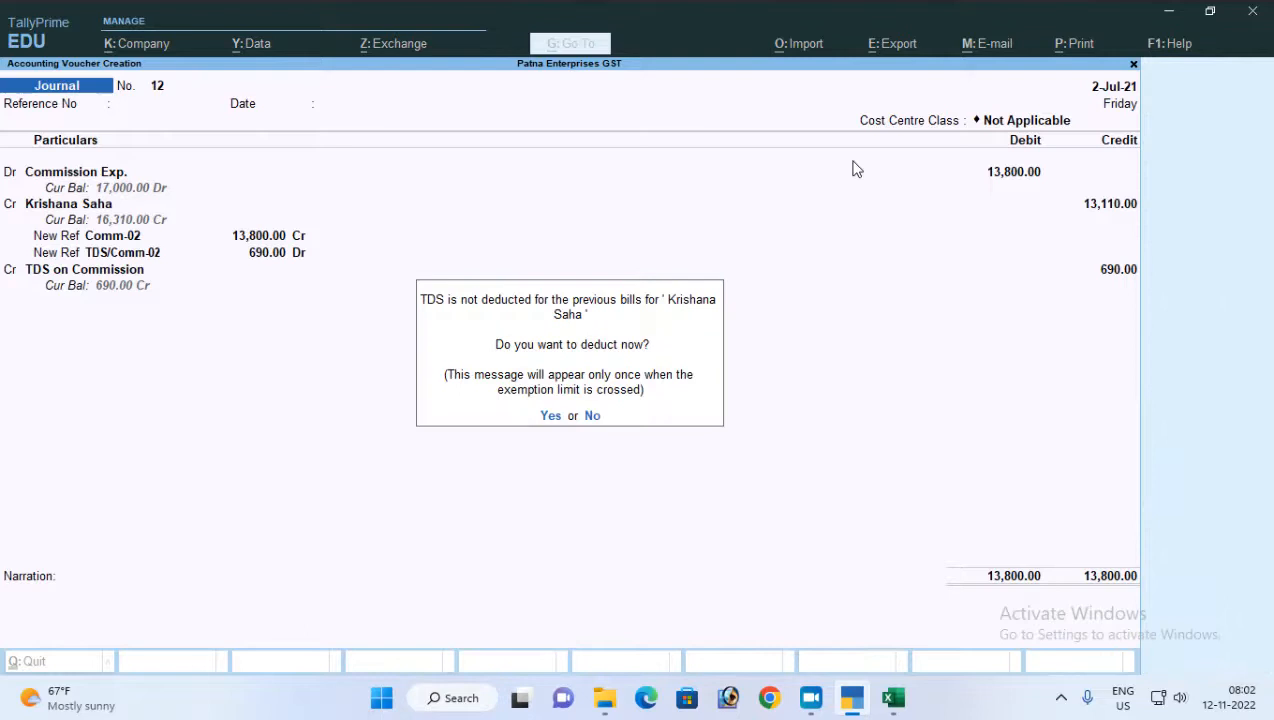
pyautogui.press('Return')
pyautogui.press('Return')
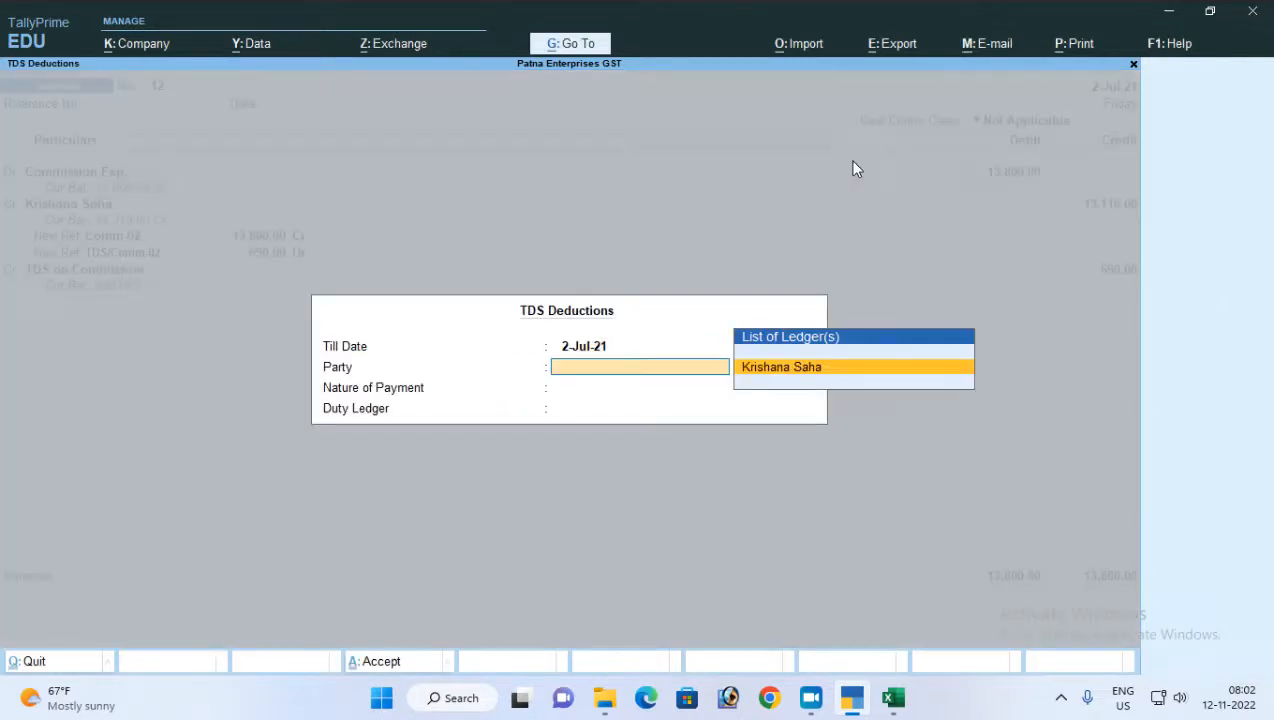
pyautogui.press('Return')
pyautogui.press('Return')
# Allocate the 160 Dr TDS deduction as Agst Ref to Comm-01 and save the journal, leaving reference and narration blank
pyautogui.press('Return')
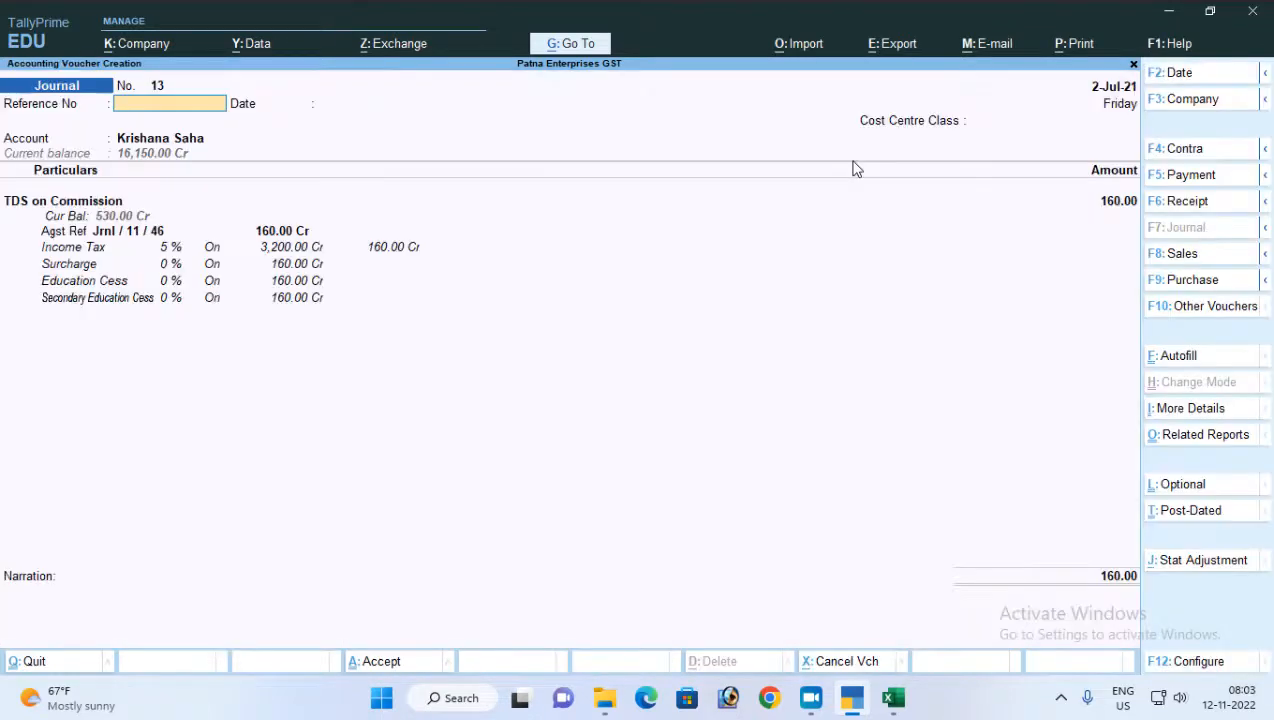
pyautogui.press('Return')
pyautogui.press('Return')
pyautogui.press('Return')
pyautogui.press('Return')
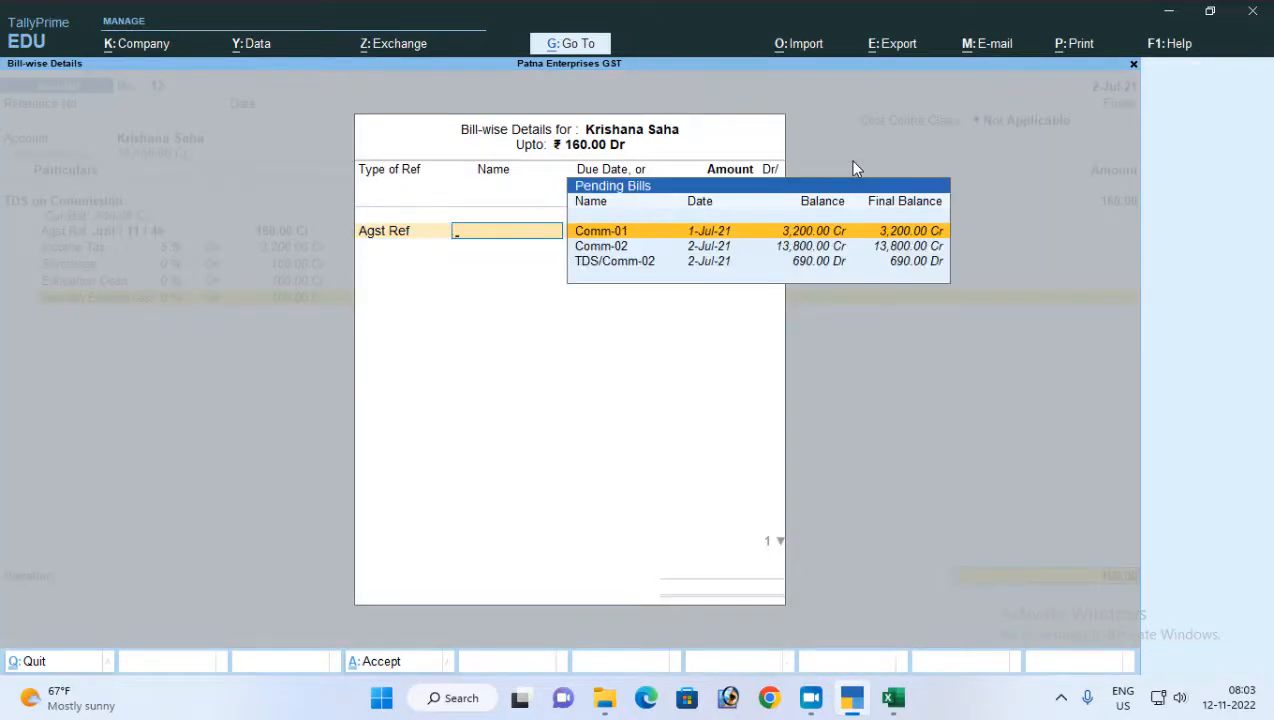
pyautogui.press('Return')
pyautogui.press('Return')
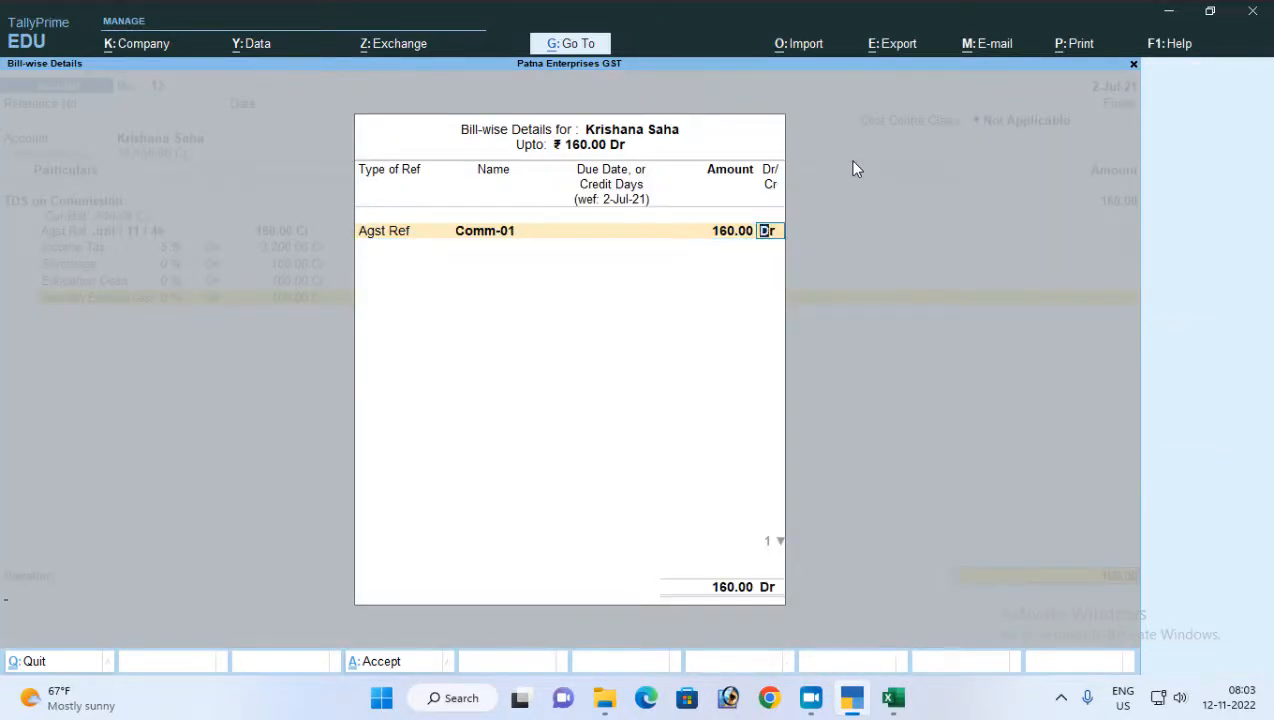
pyautogui.press('Return')
pyautogui.press('Return')
pyautogui.press('Return')
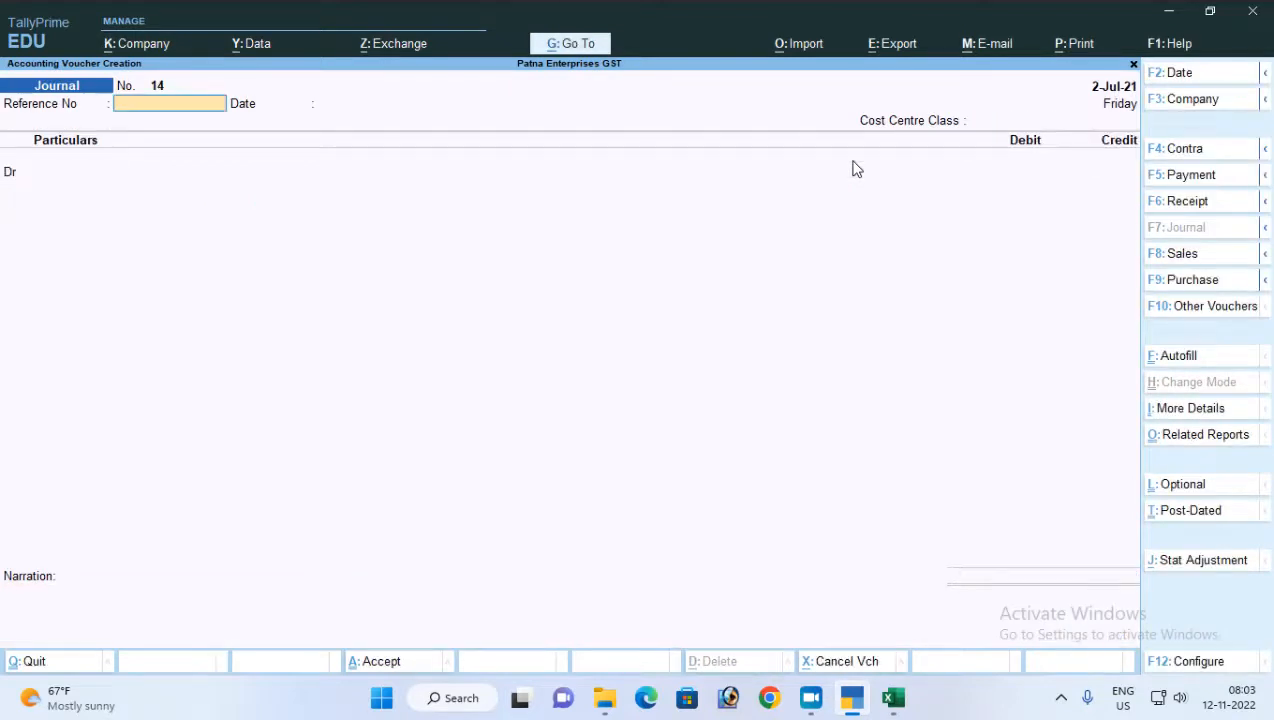
# Leave voucher entry and open Form 26Q from the TDS reports
pyautogui.press('Escape')
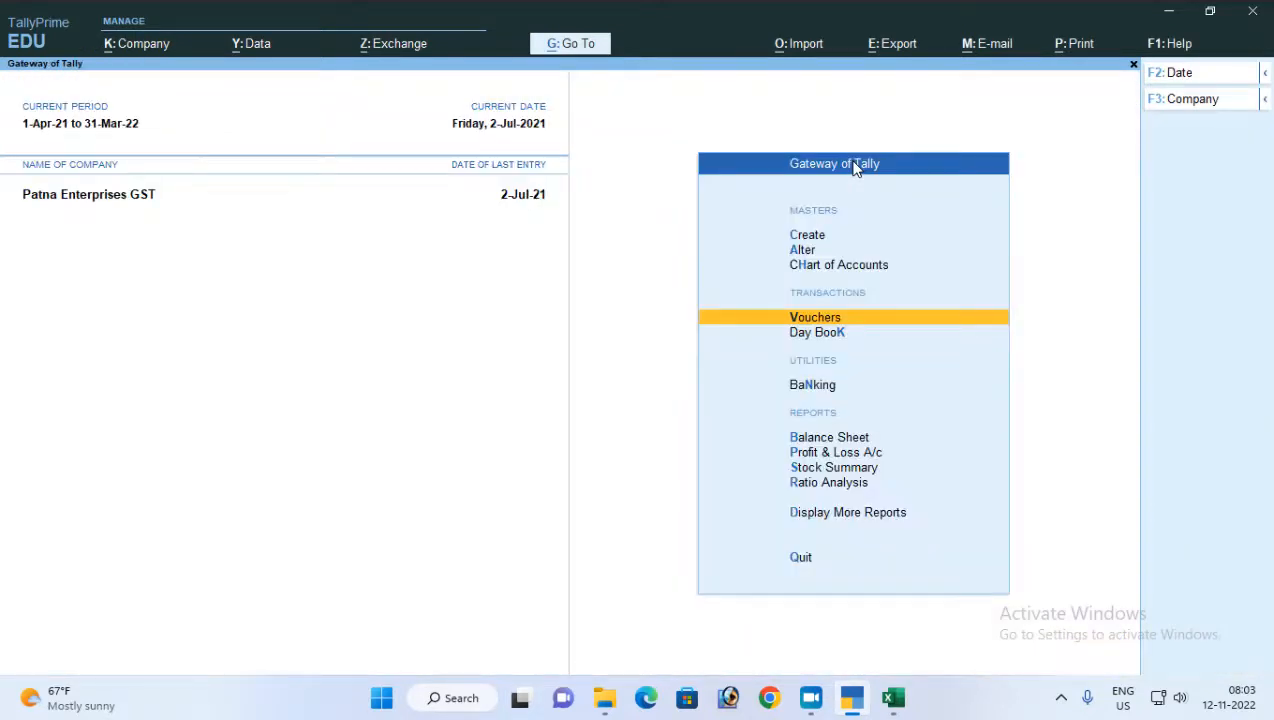
pyautogui.press('d')
pyautogui.press('o')
pyautogui.press('t')
pyautogui.press('Down')
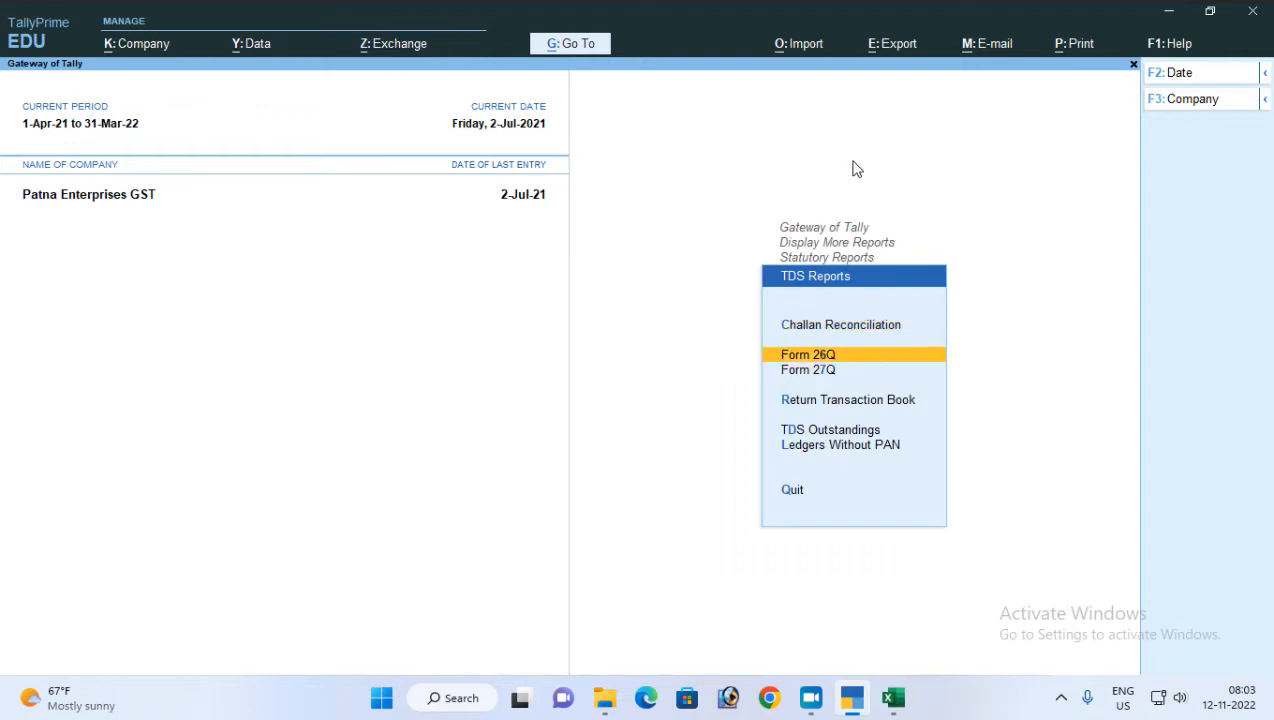
pyautogui.press('Return')
# Check the Deduction at Normal Rate row and the balance payable in Form 26Q, and return to the Gateway of Tally
pyautogui.press('Down')
pyautogui.press('Down')
pyautogui.press('Down')
pyautogui.press('Down')
pyautogui.press('Down')
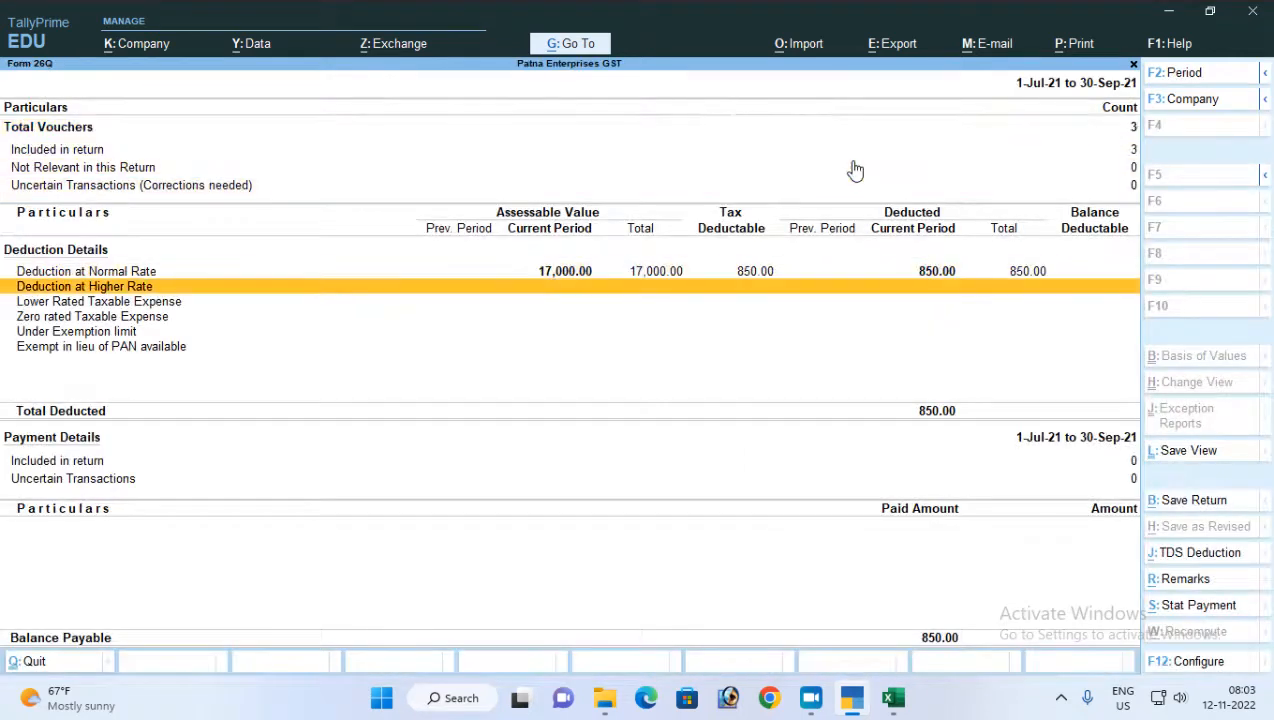
pyautogui.press('Up')
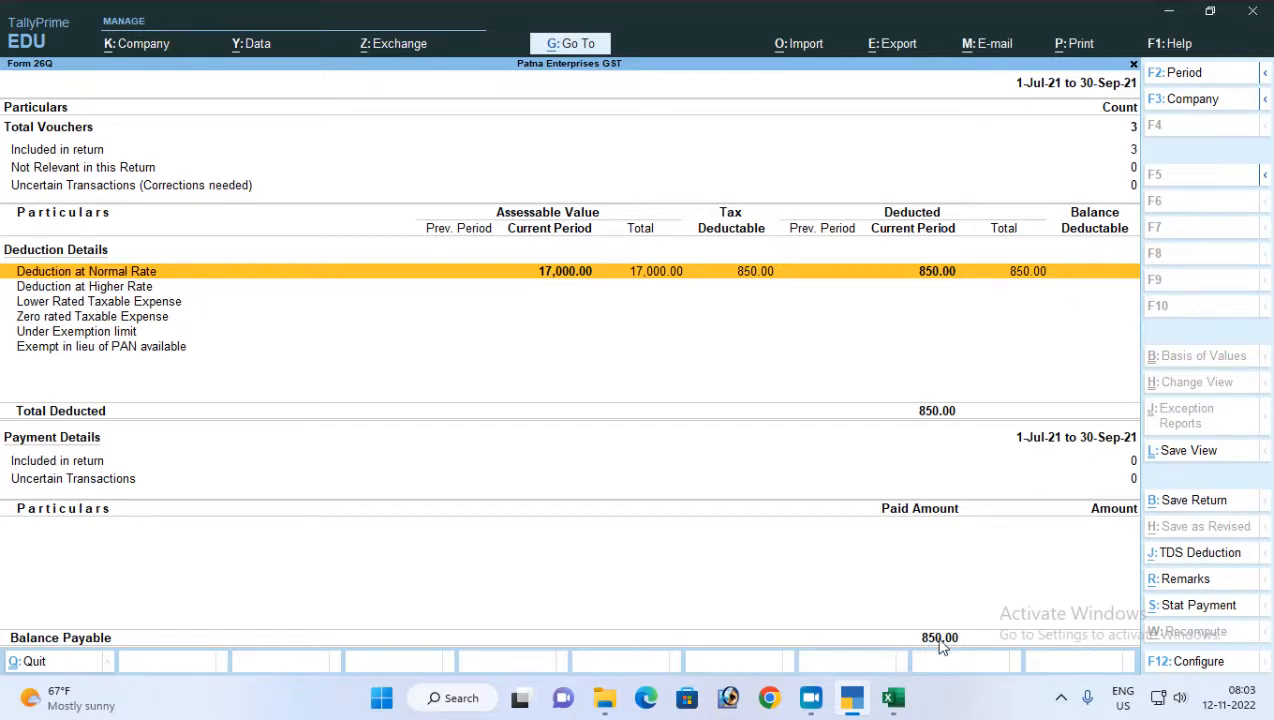
pyautogui.press('Escape')
pyautogui.press('Escape')
pyautogui.press('Escape')
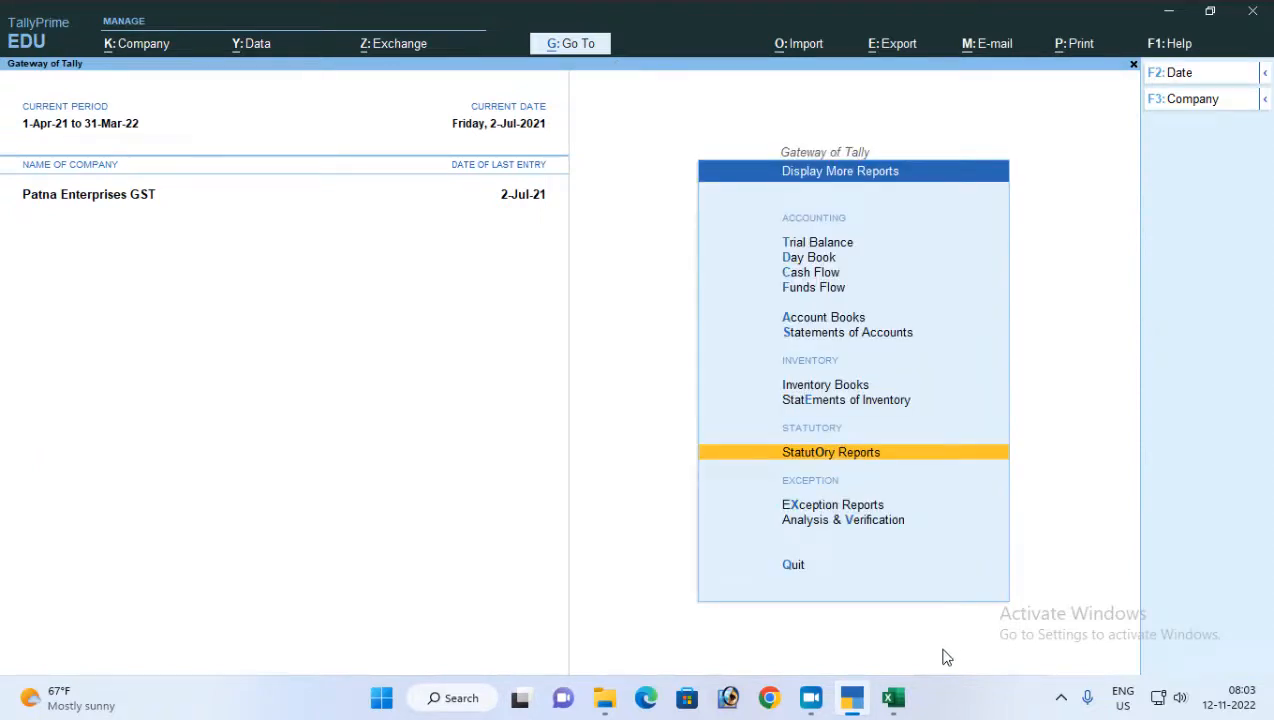
pyautogui.press('Escape')
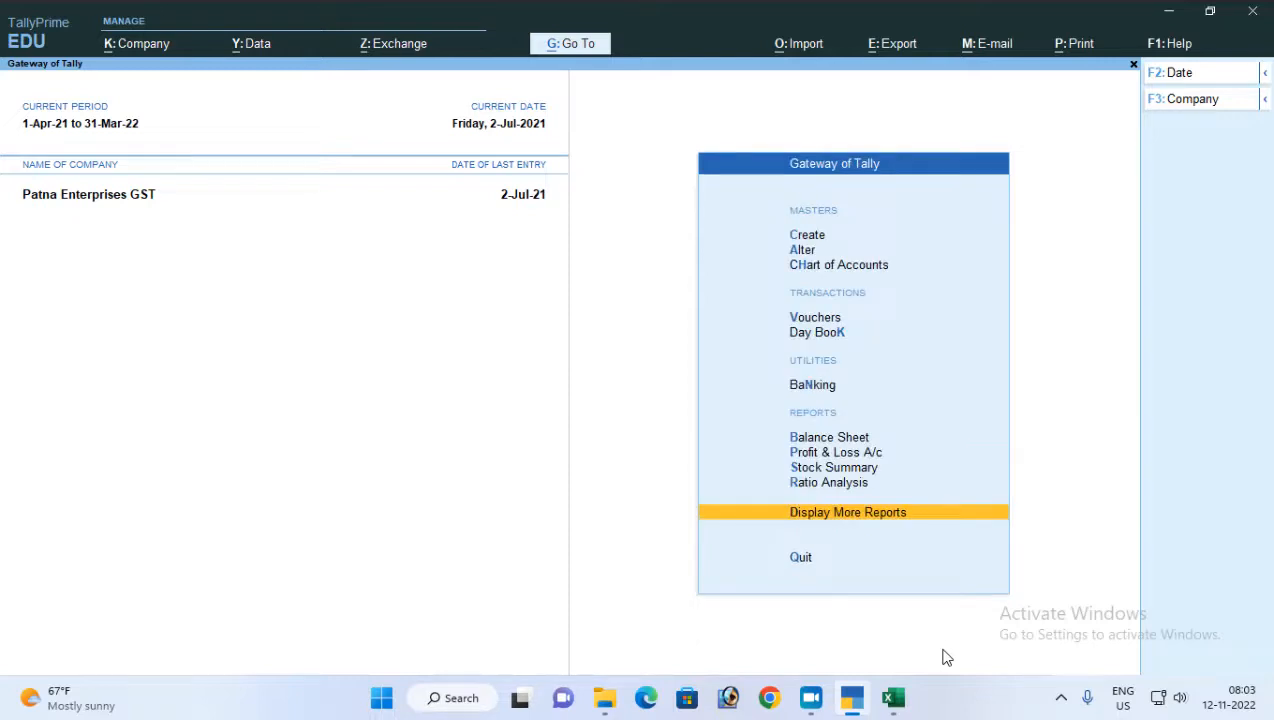
# Start a payment voucher dated 2-Jul-21 with Cost Centre Class Not Applicable and Bank A/c as the account
pyautogui.press('v')
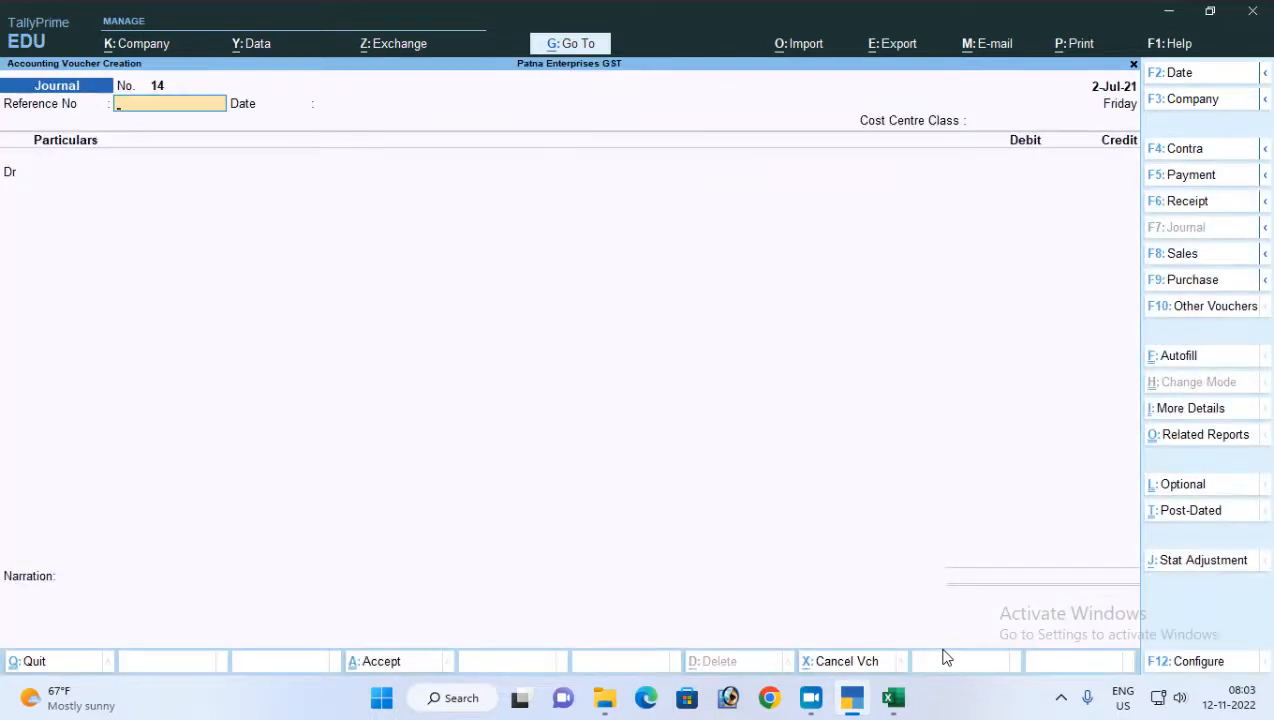
pyautogui.press('F5')
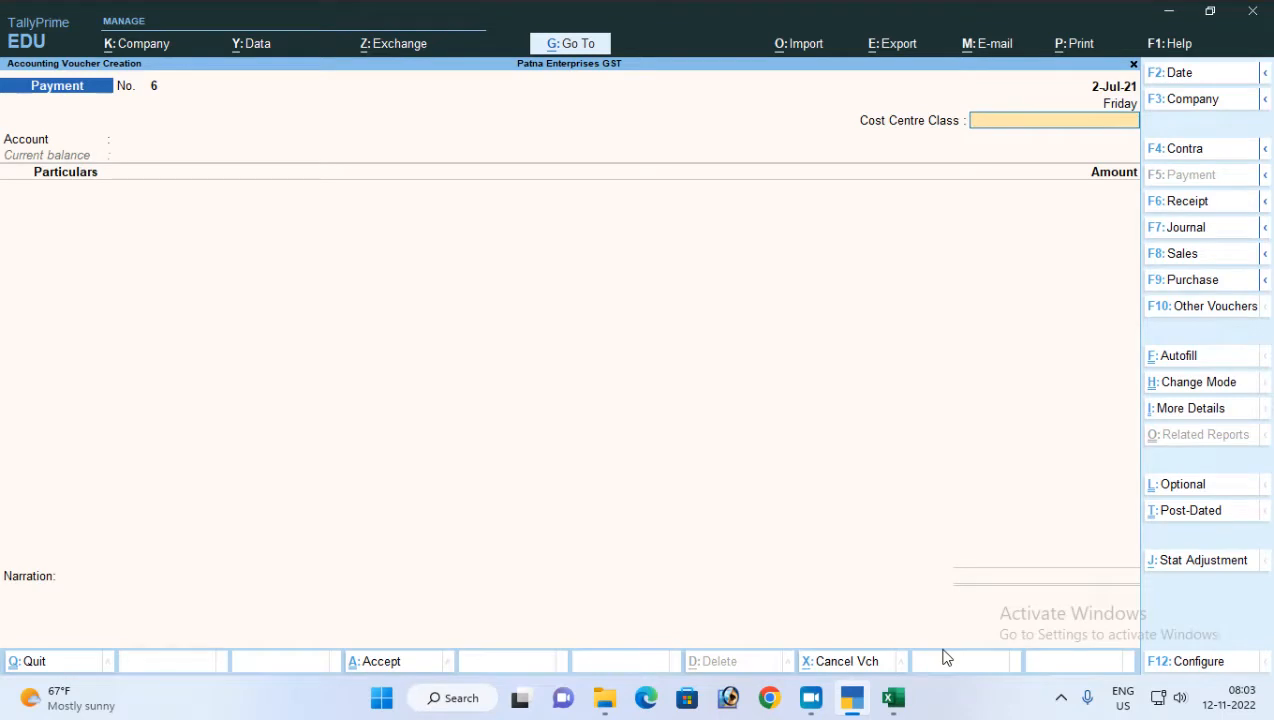
pyautogui.press('Return')
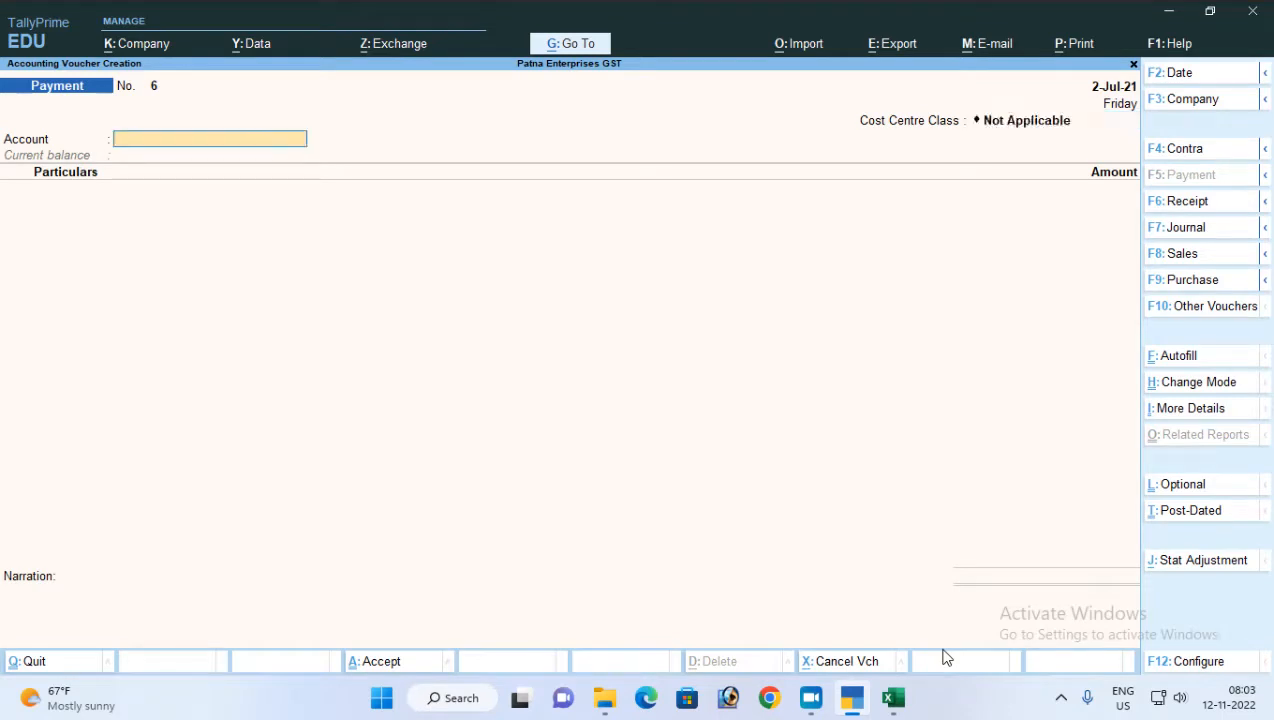
pyautogui.press('Return')
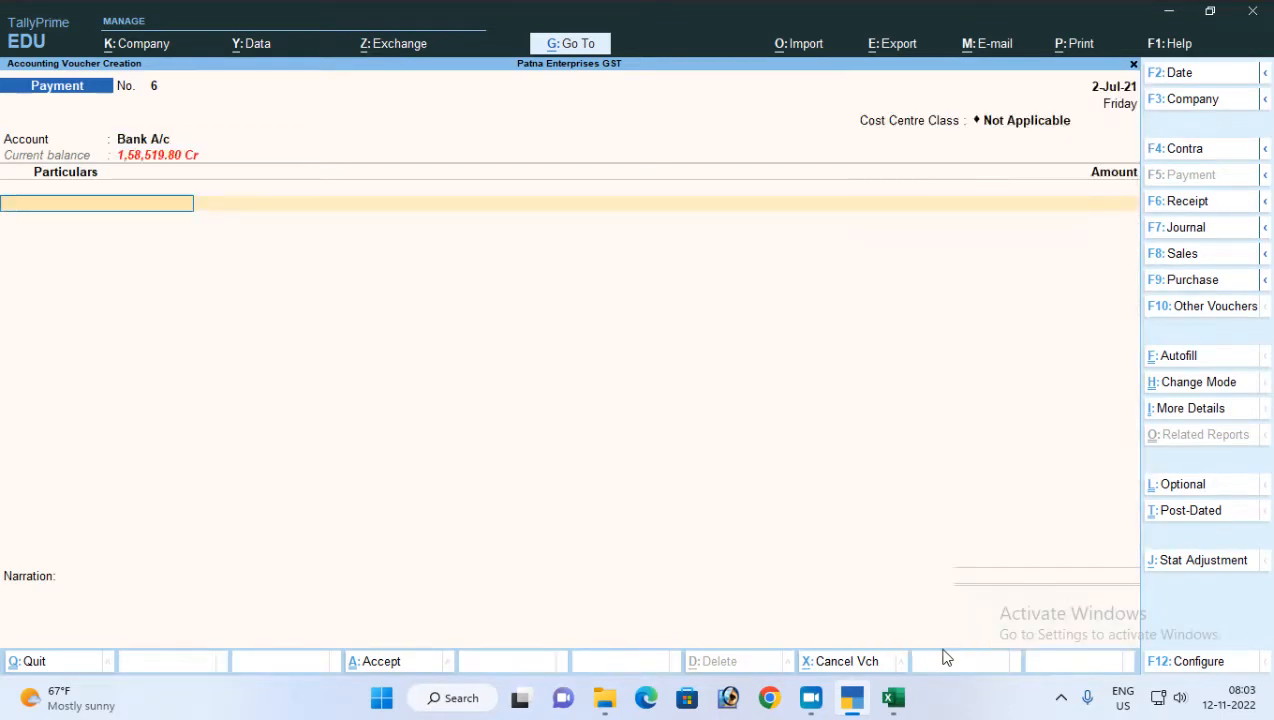
# Enter the commission agent's ledger in the payment voucher with an amount of 16,150
pyautogui.write('kr')
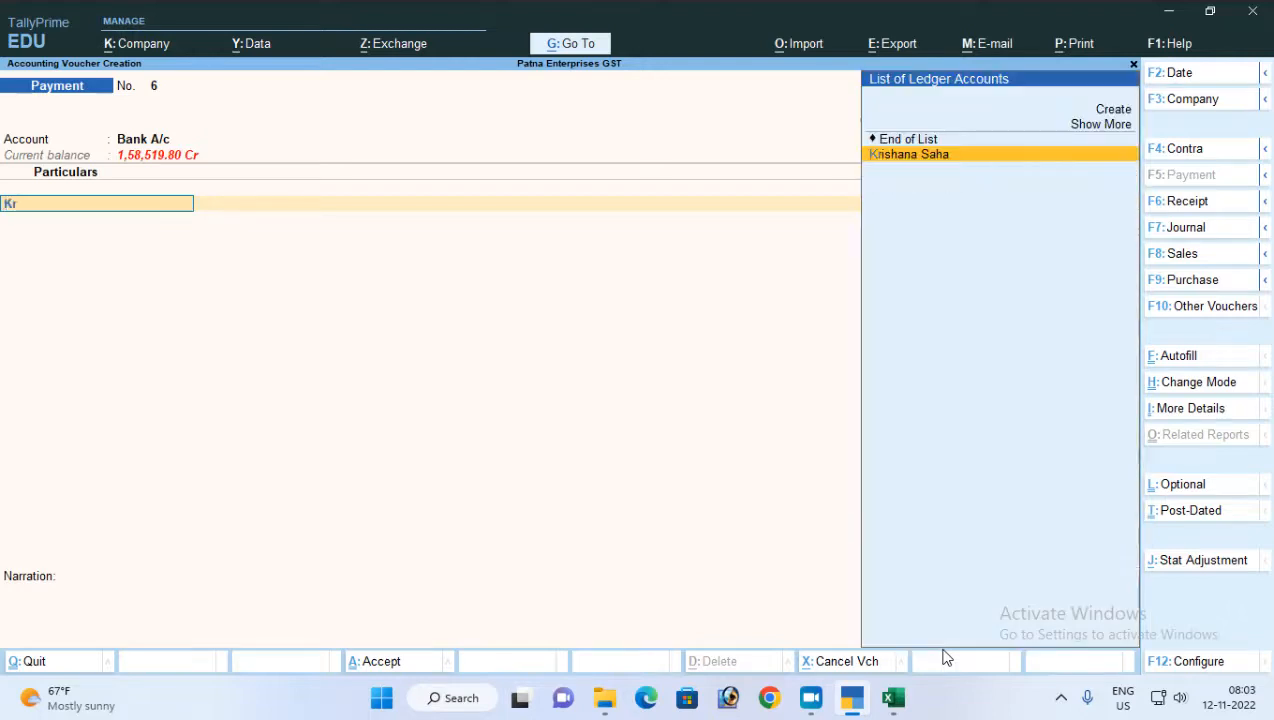
pyautogui.press('Return')
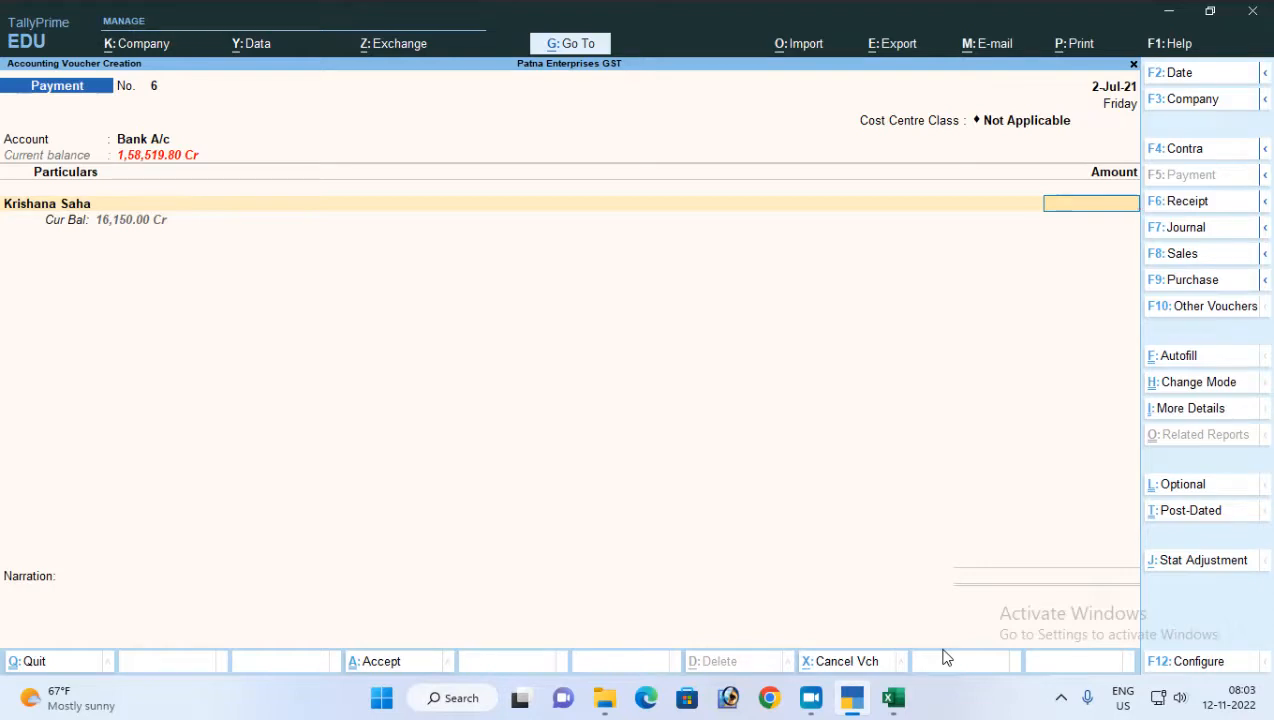
pyautogui.write('6150')
pyautogui.press('Return')
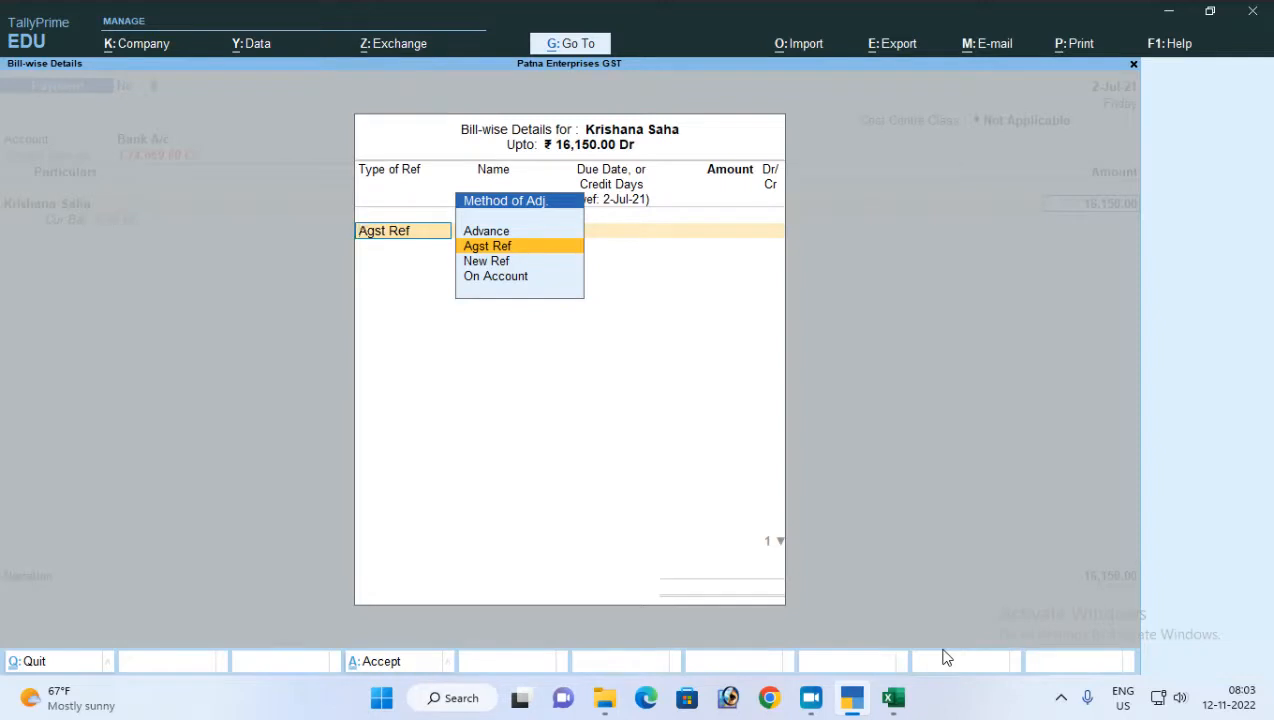
# Allocate the payment as Agst Ref to Comm-01 for 3,040 Dr and Comm-02 for 13,110 Dr
pyautogui.press('Return')
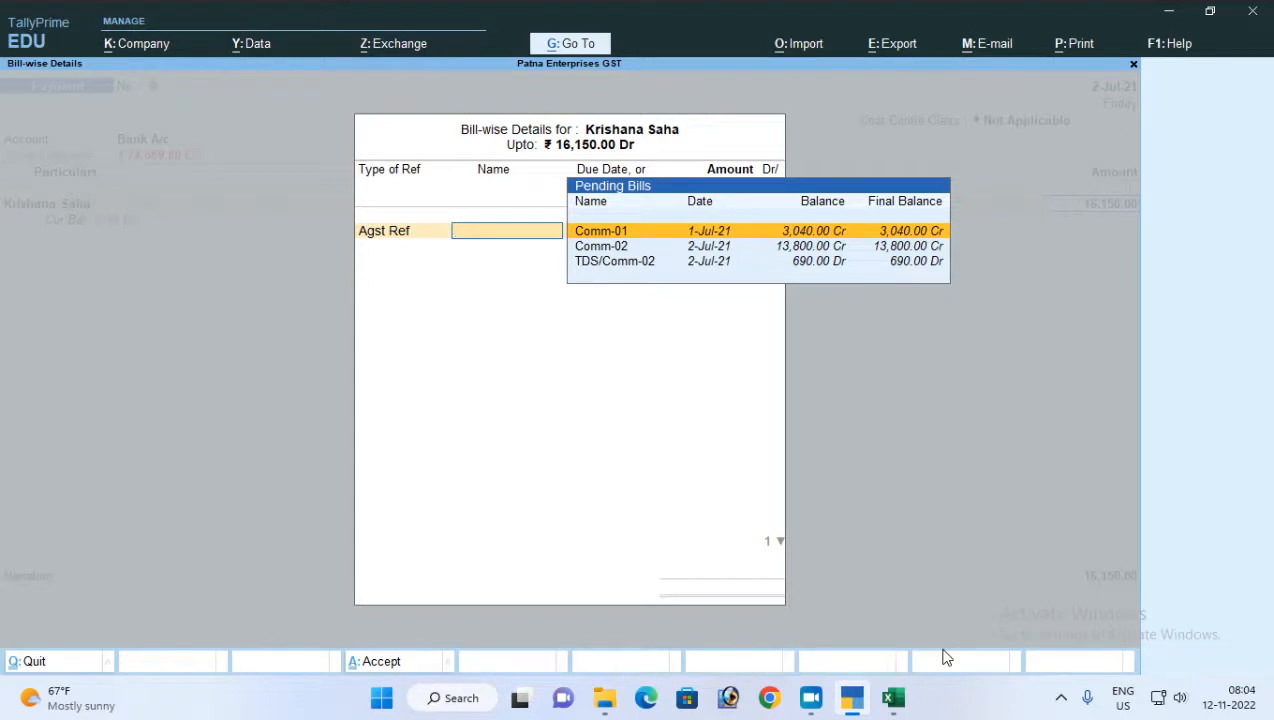
pyautogui.press('Return')
pyautogui.press('Return')
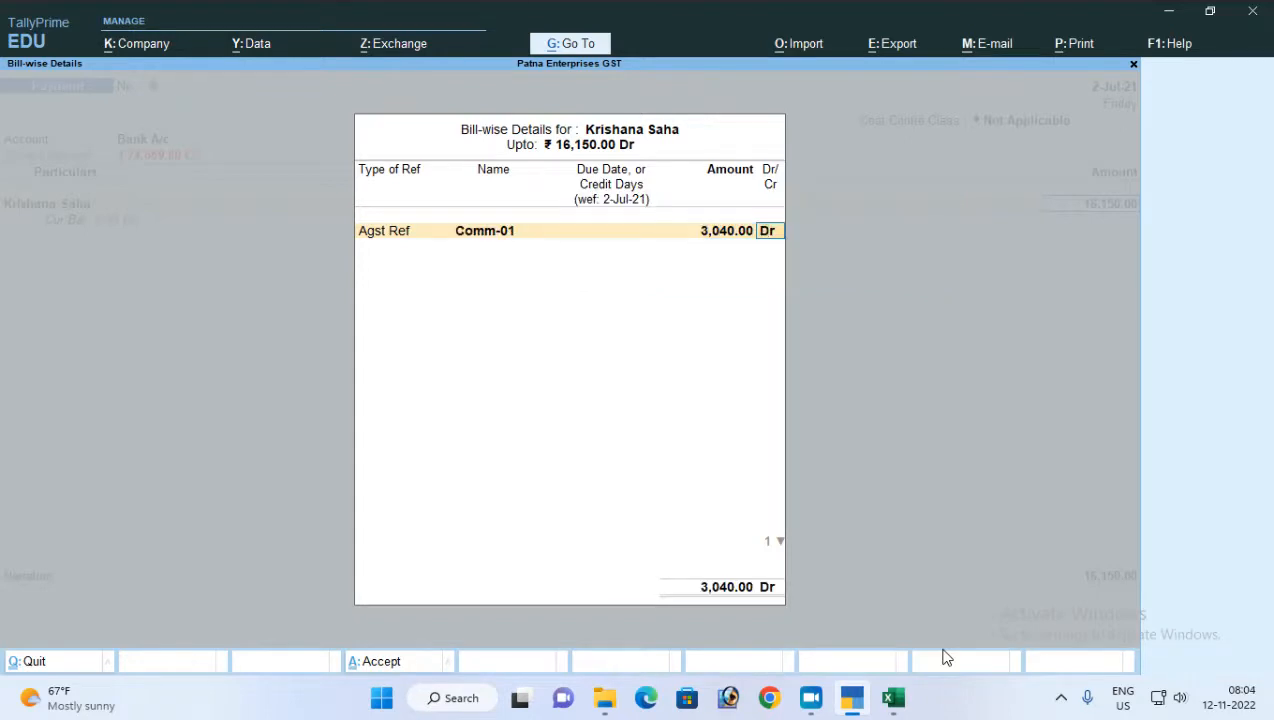
pyautogui.press('Return')
pyautogui.press('Return')
pyautogui.press('Return')
pyautogui.press('Return')
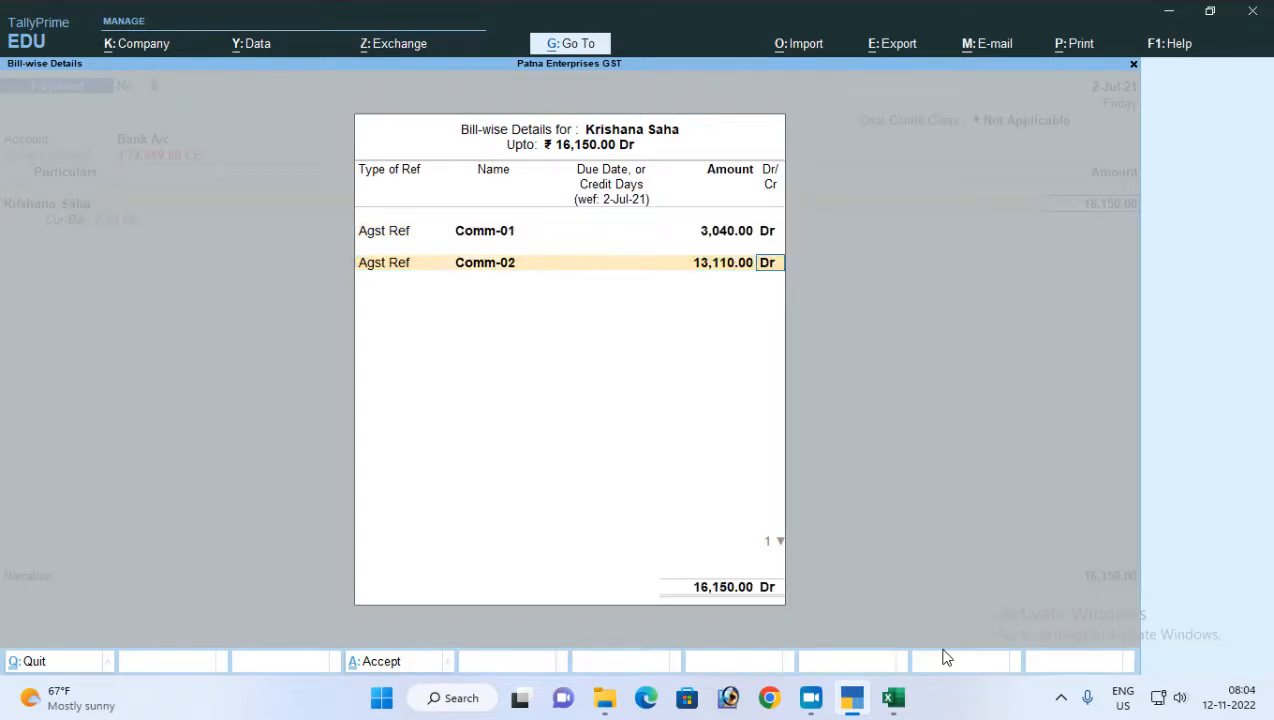
pyautogui.press('Return')
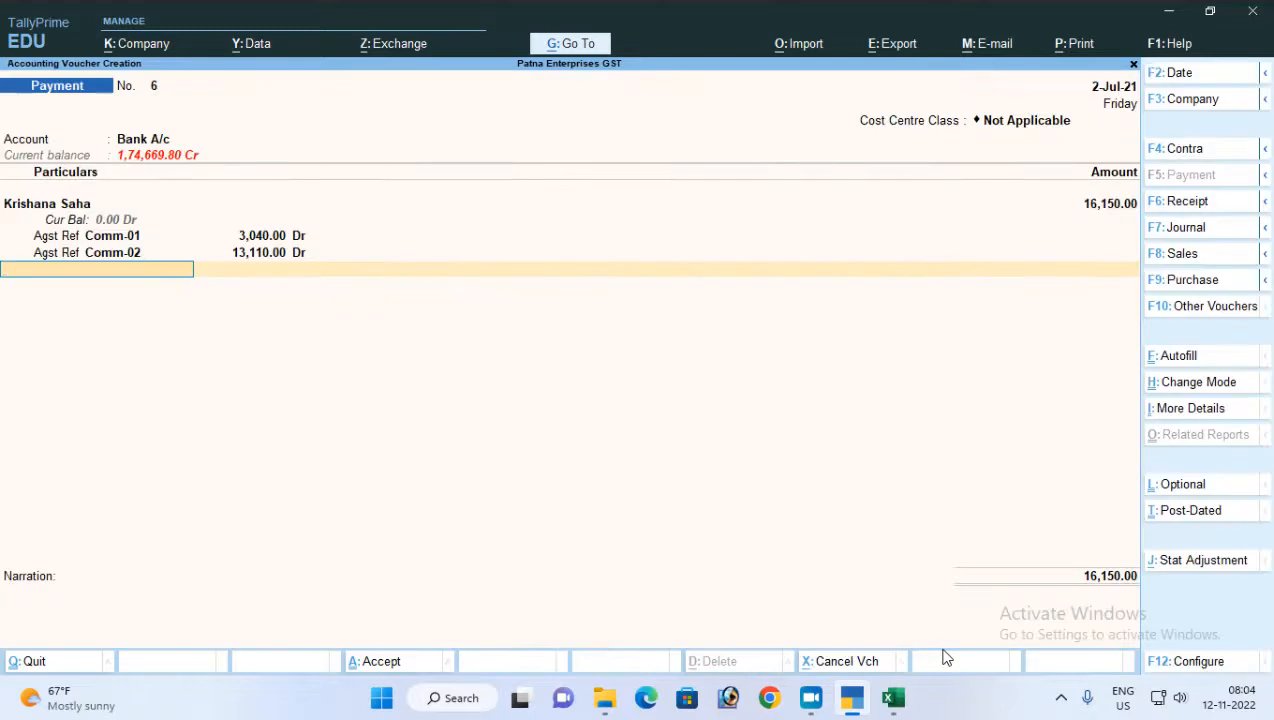
# Allocate the bank payment to a cheque with instrument number 121212 dated 2-Jul-21, and save the voucher without a narration
pyautogui.press('Return')
pyautogui.press('Return')
pyautogui.press('Return')
pyautogui.press('Return')
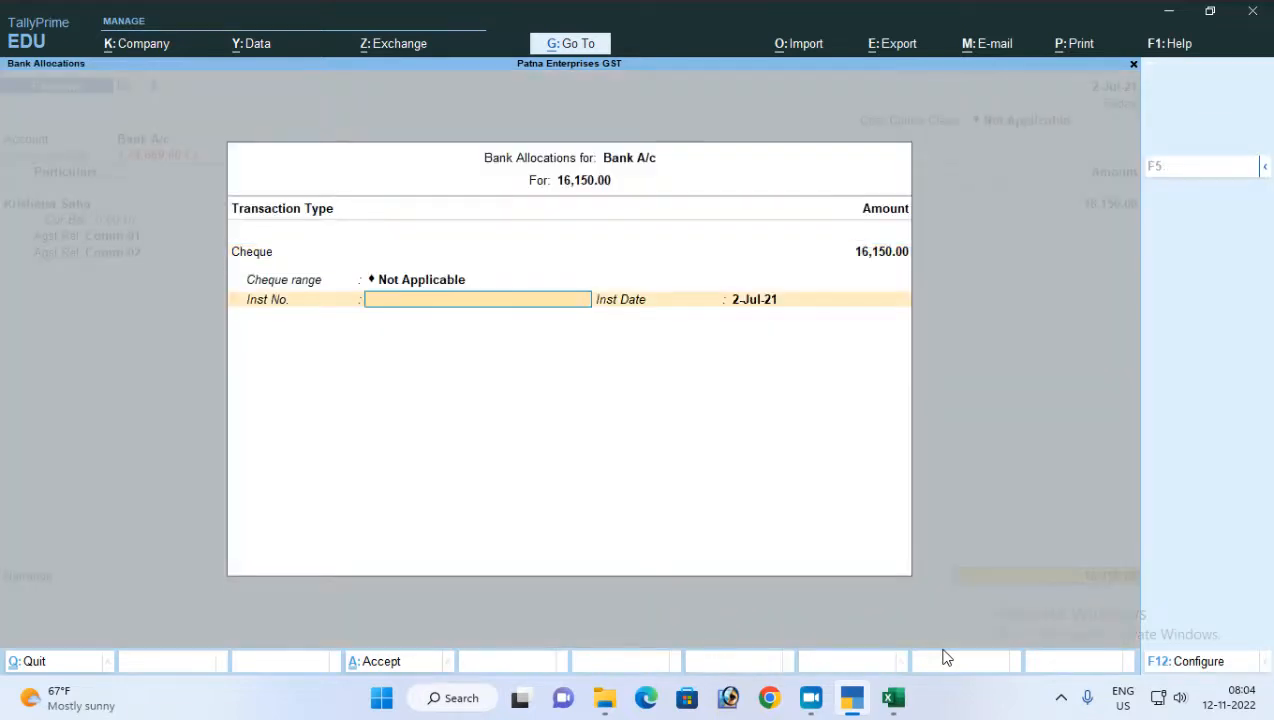
pyautogui.write('121212')
pyautogui.press('Return')
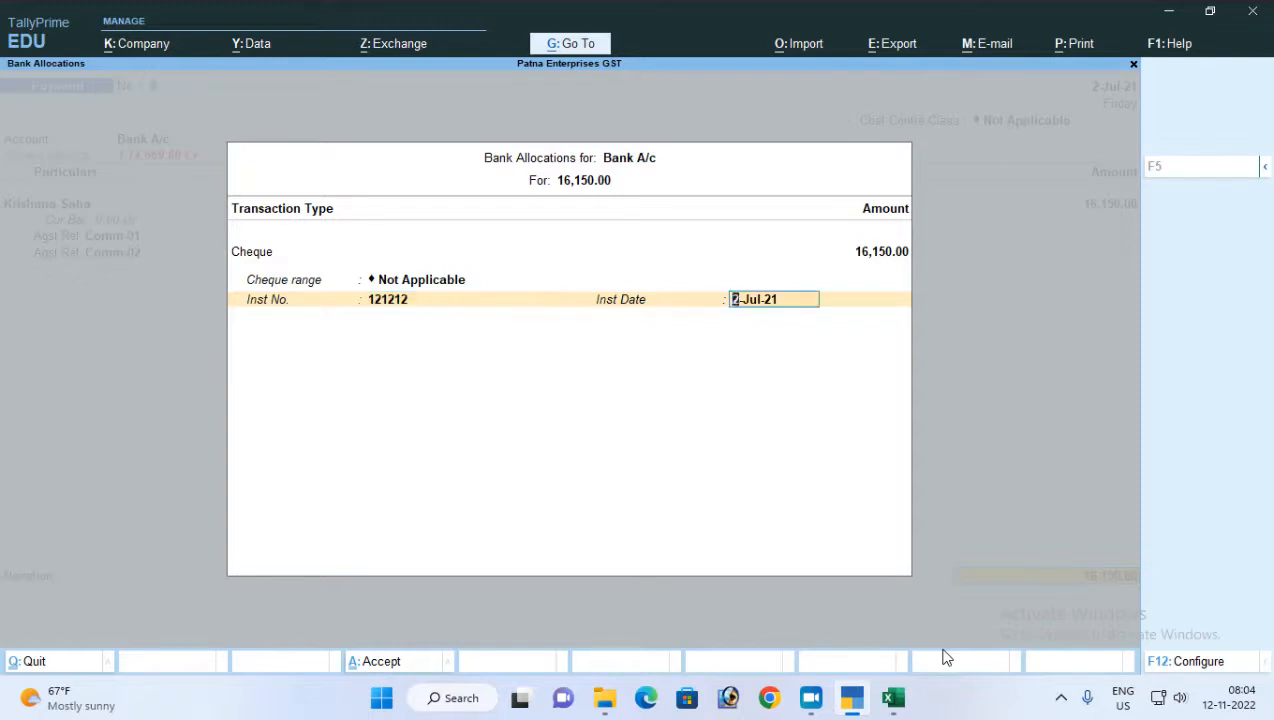
pyautogui.press('Return')
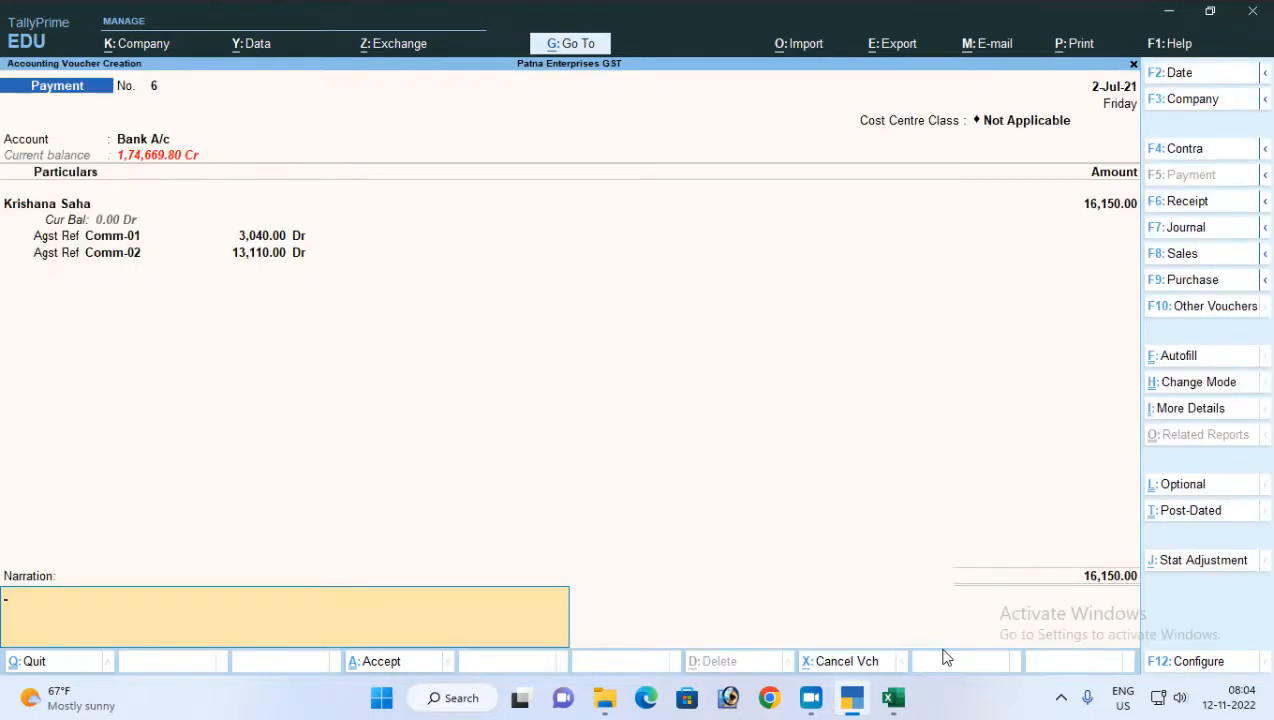
pyautogui.press('Return')
pyautogui.press('Return')
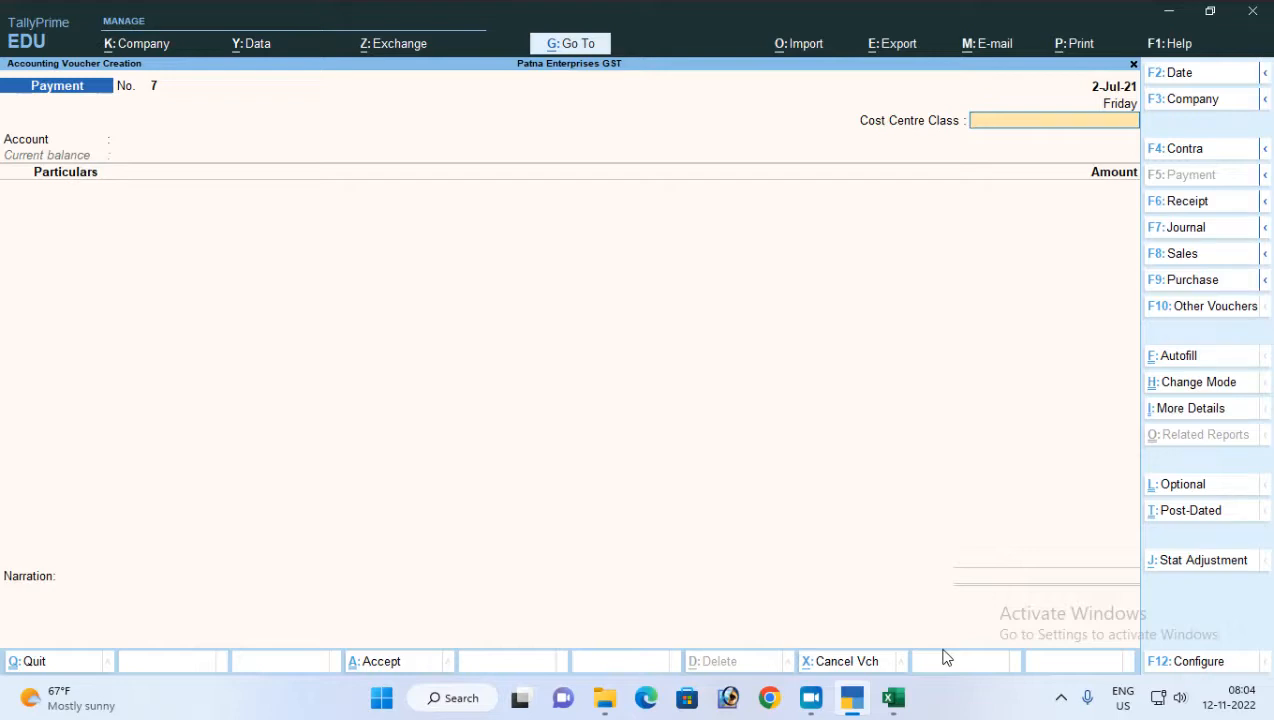
# Autofill the payment voucher as a Stat Payment for TDS covering the period 1-Jul-21 to 31-Jul-21
pyautogui.press('ctrl')
pyautogui.hotkey('ctrl', 'f')
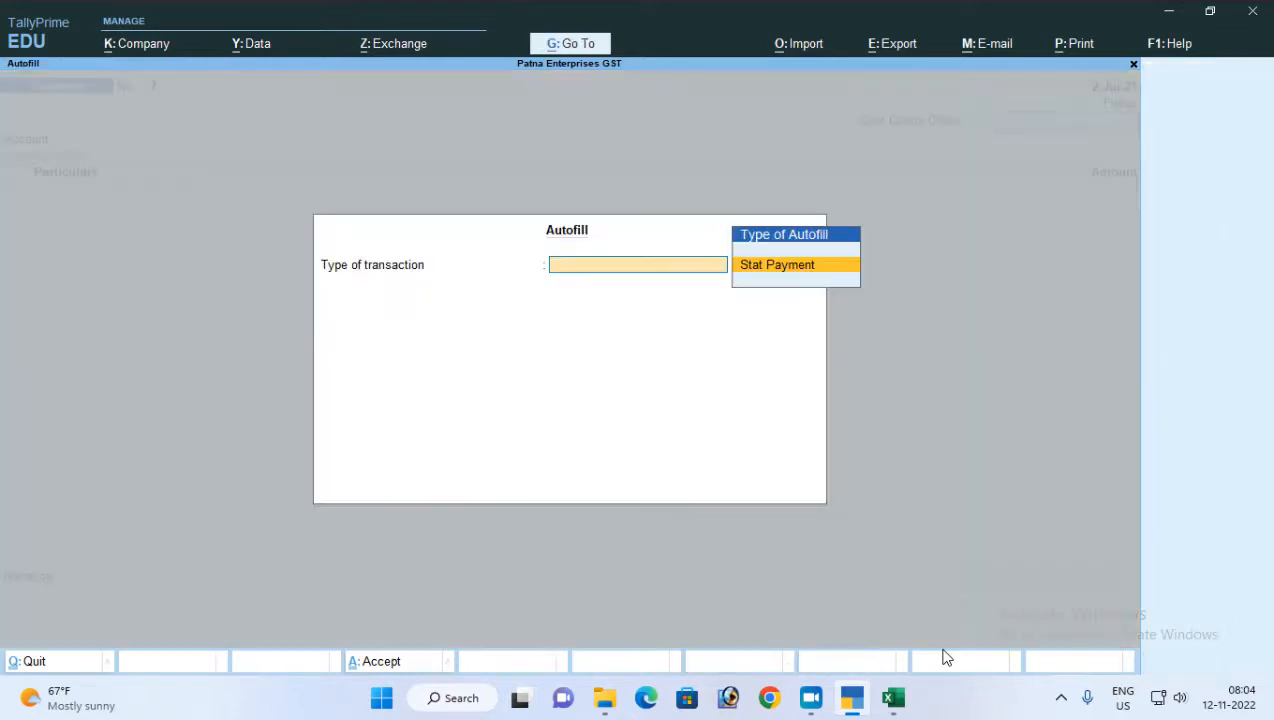
pyautogui.press('Return')
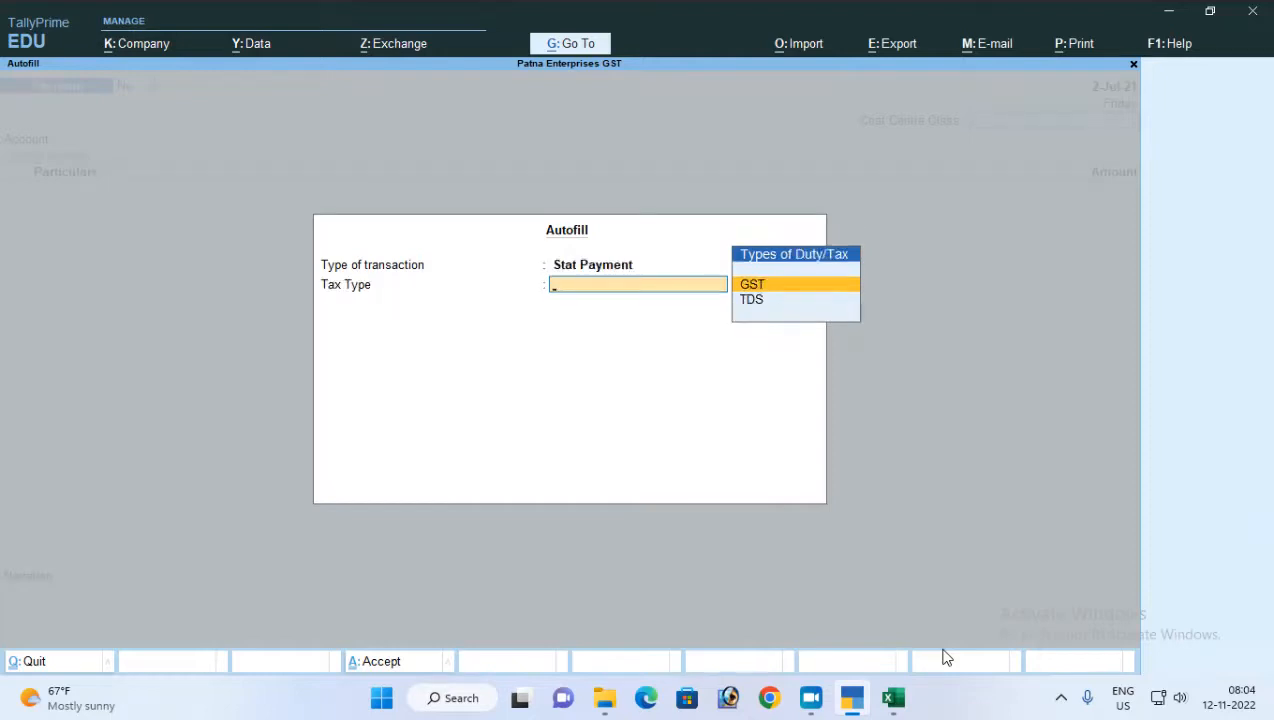
pyautogui.press('Down')
pyautogui.press('Return')
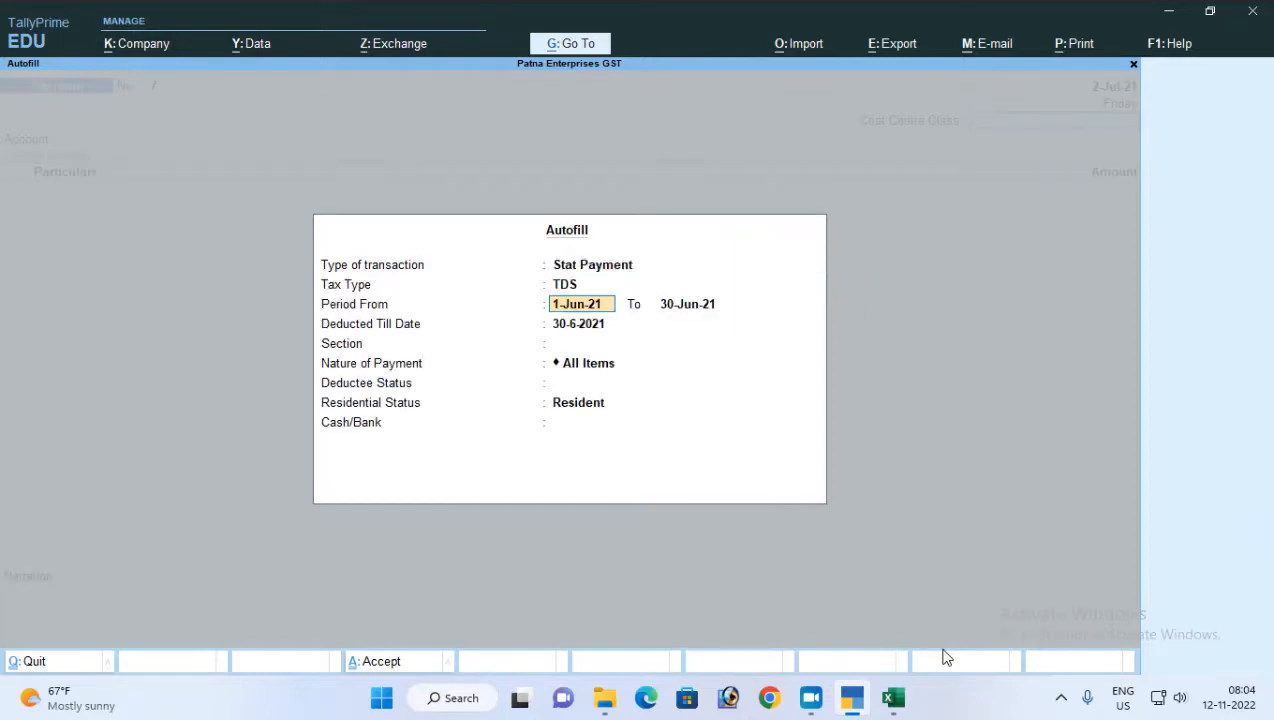
pyautogui.write('1-7-')
pyautogui.press('Return')
pyautogui.write('31-73')
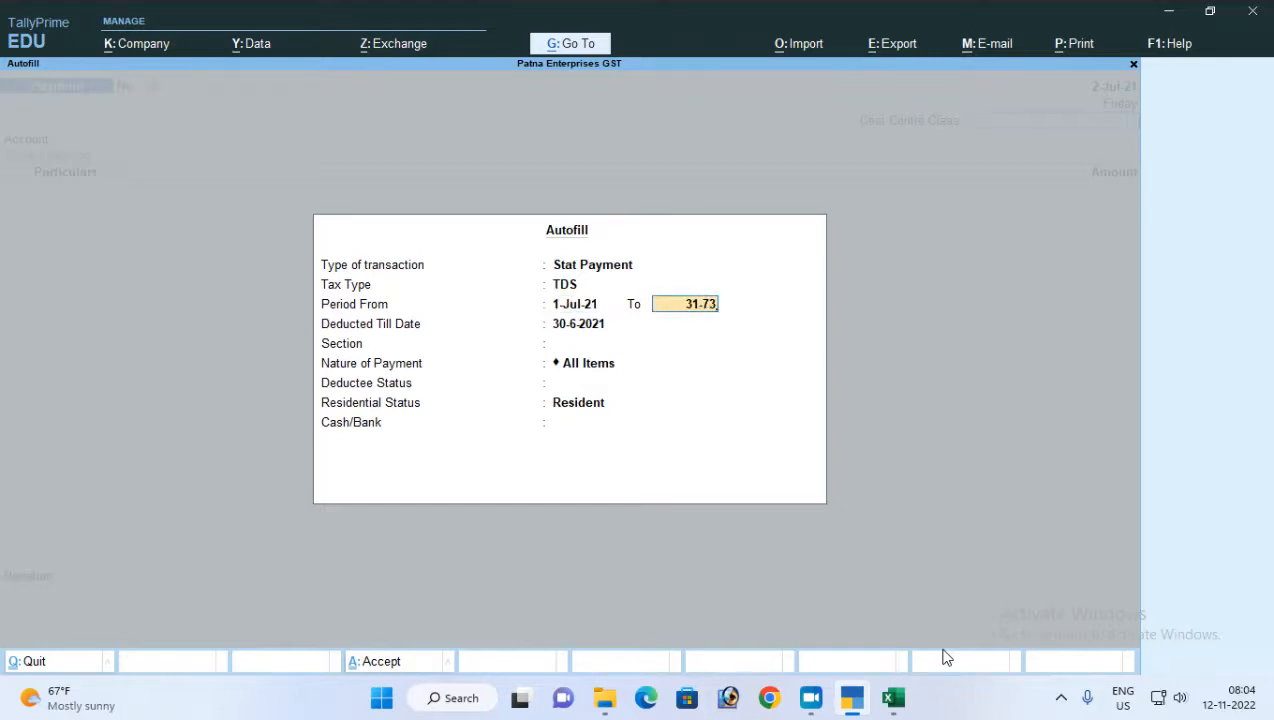
pyautogui.press('BackSpace')
pyautogui.press('Return')
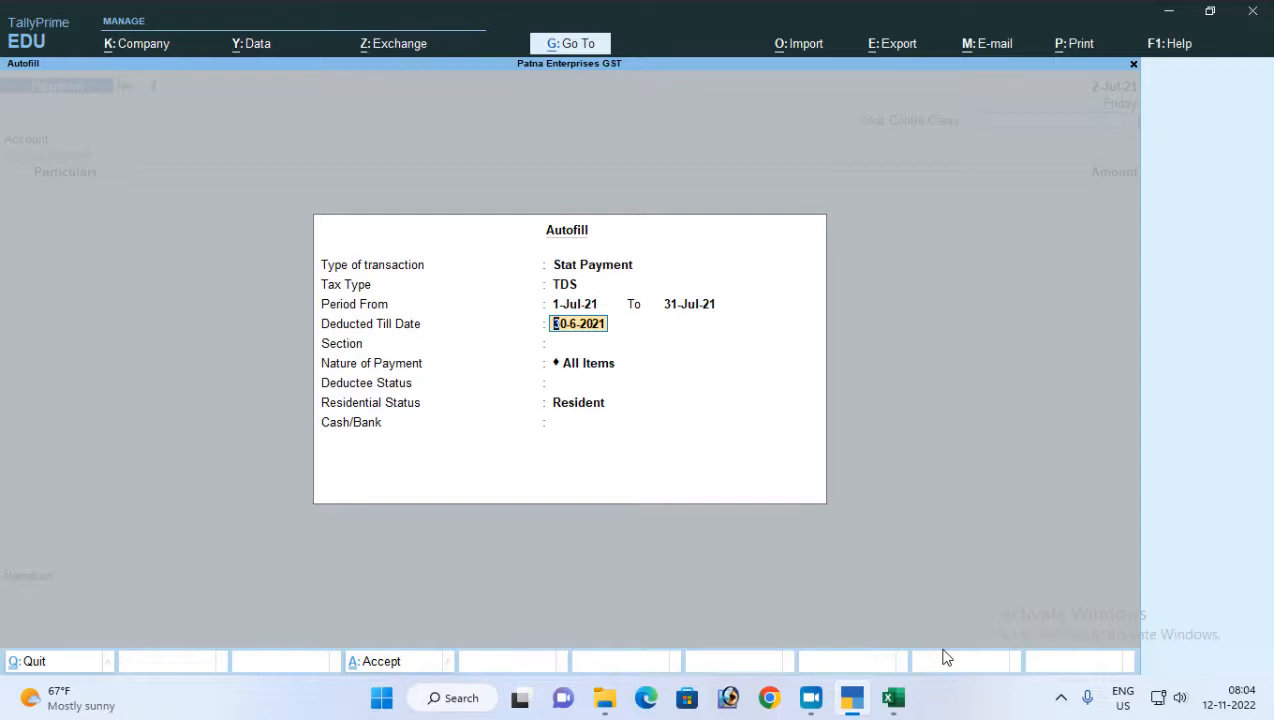
# Set TDS deducted till 2-7-2021, section 194H, nature Commission Or Brokerage, deductee status All Items and residential status Resident, and fill the voucher from Bank A/c
pyautogui.write('2-7')
pyautogui.press('Return')
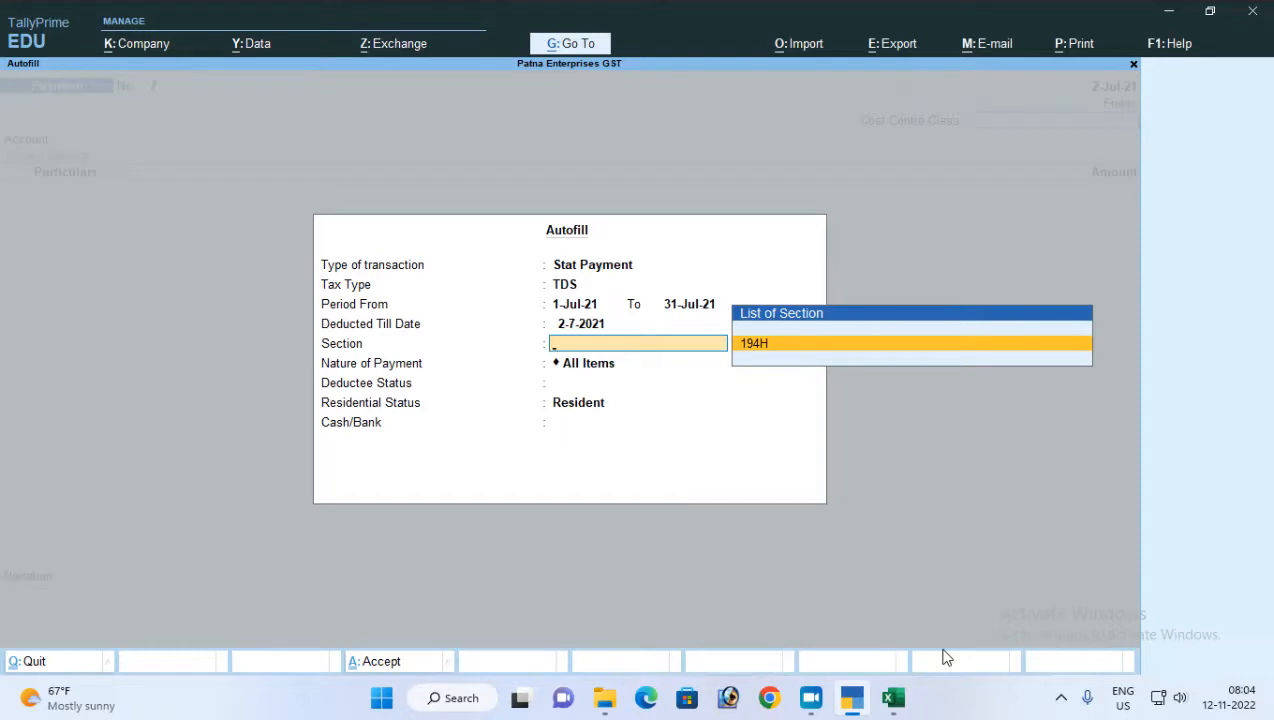
pyautogui.press('Return')
pyautogui.press('Return')
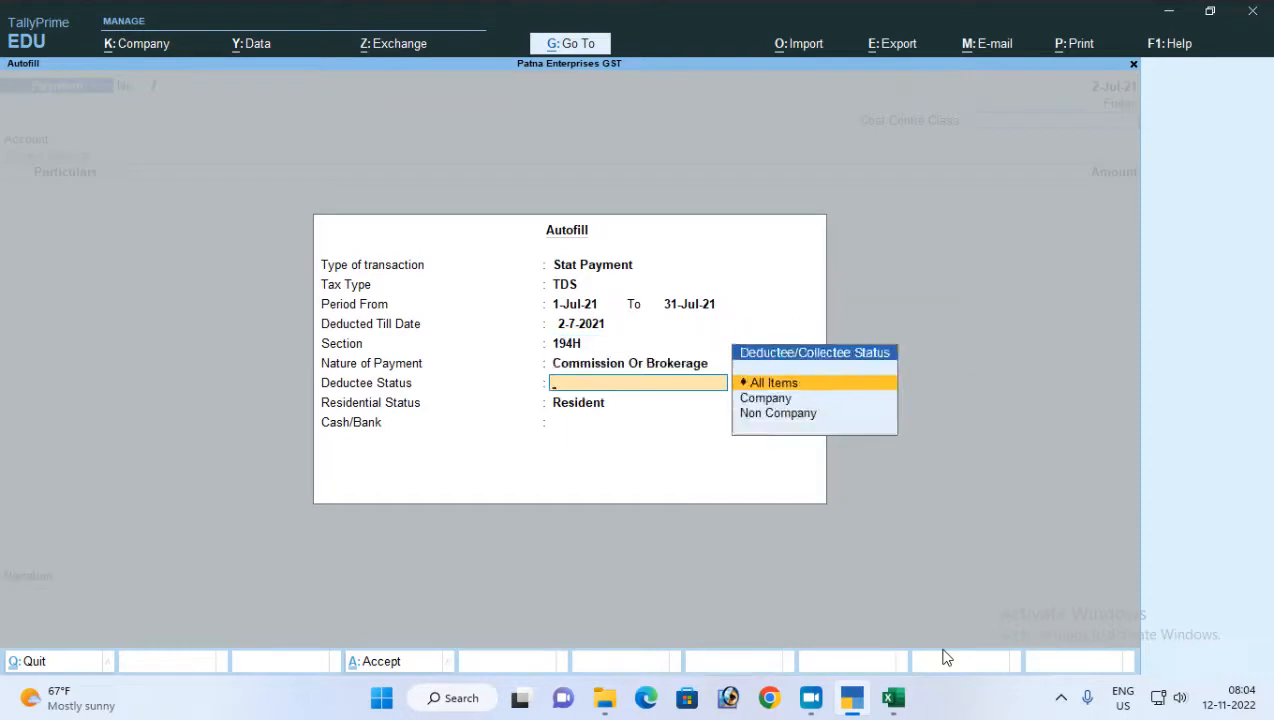
pyautogui.press('Return')
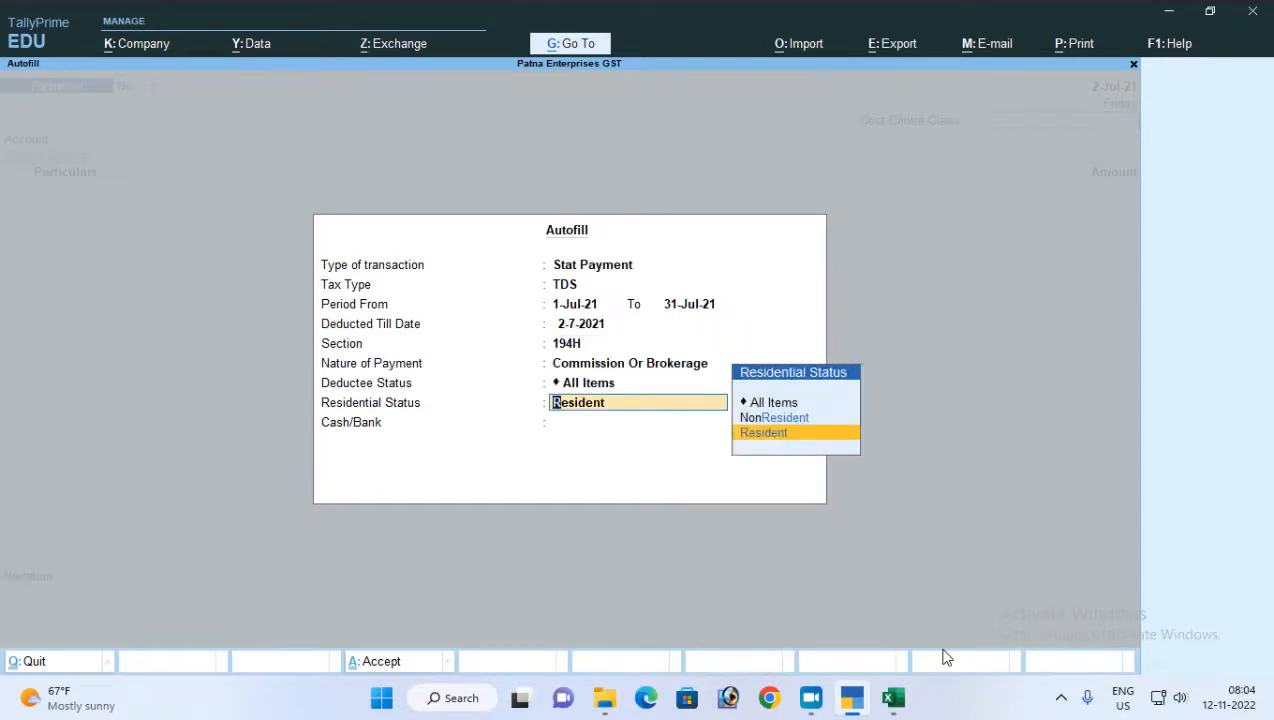
pyautogui.press('Return')
pyautogui.press('Return')
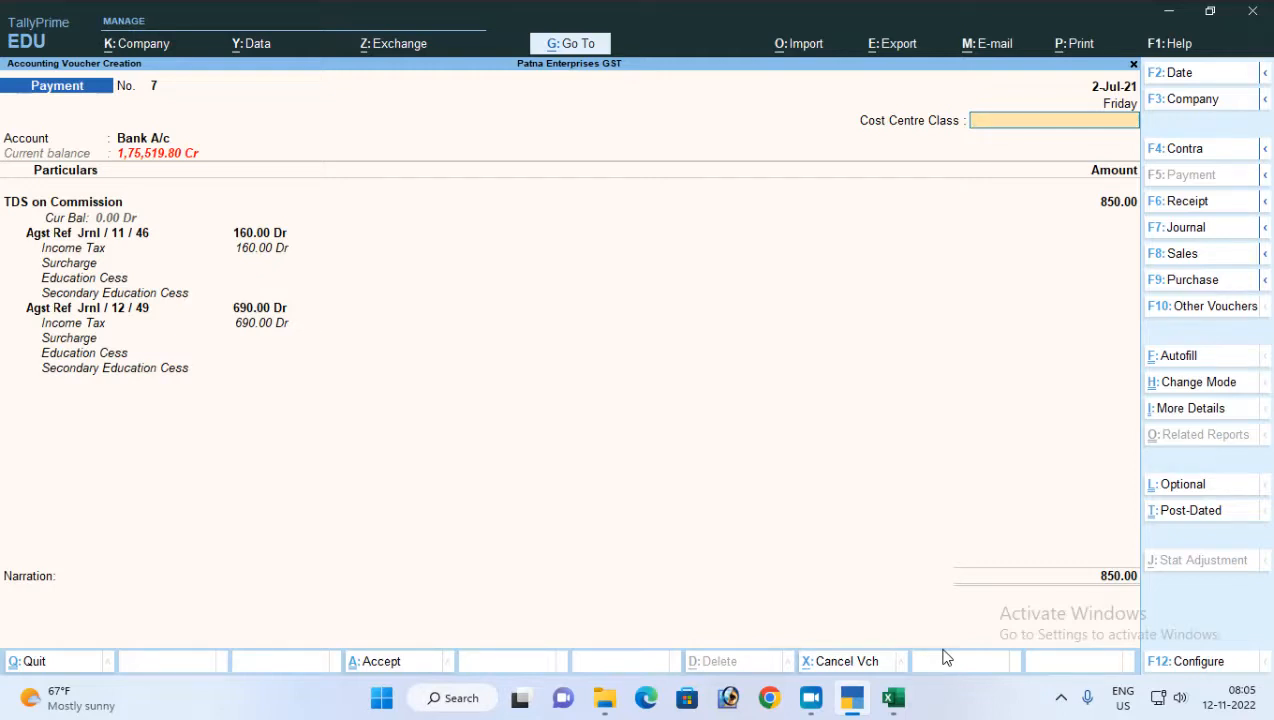
# Keep Cost Centre Class Not Applicable, allocate the TDS payment to cheque number 101010 dated 2-Jul-21, and save the voucher without a narration
pyautogui.press('Return')
pyautogui.press('Return')
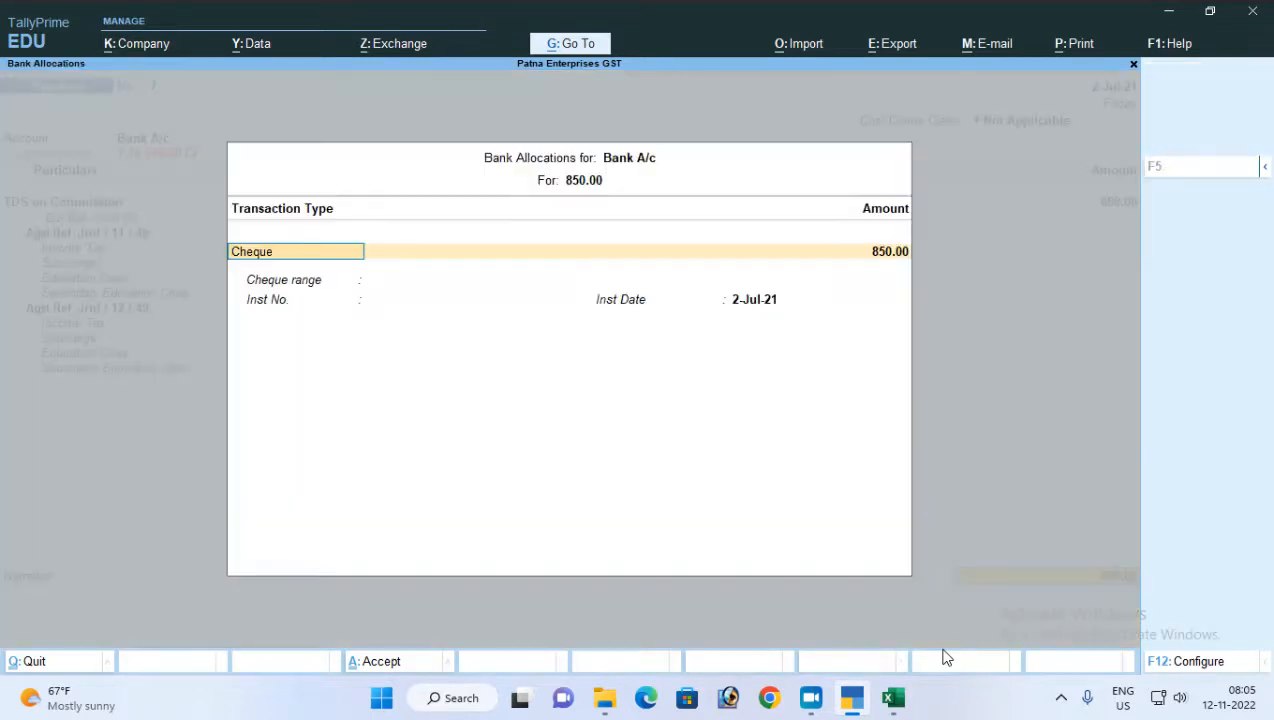
pyautogui.press('Return')
pyautogui.press('Return')
pyautogui.write('10110')
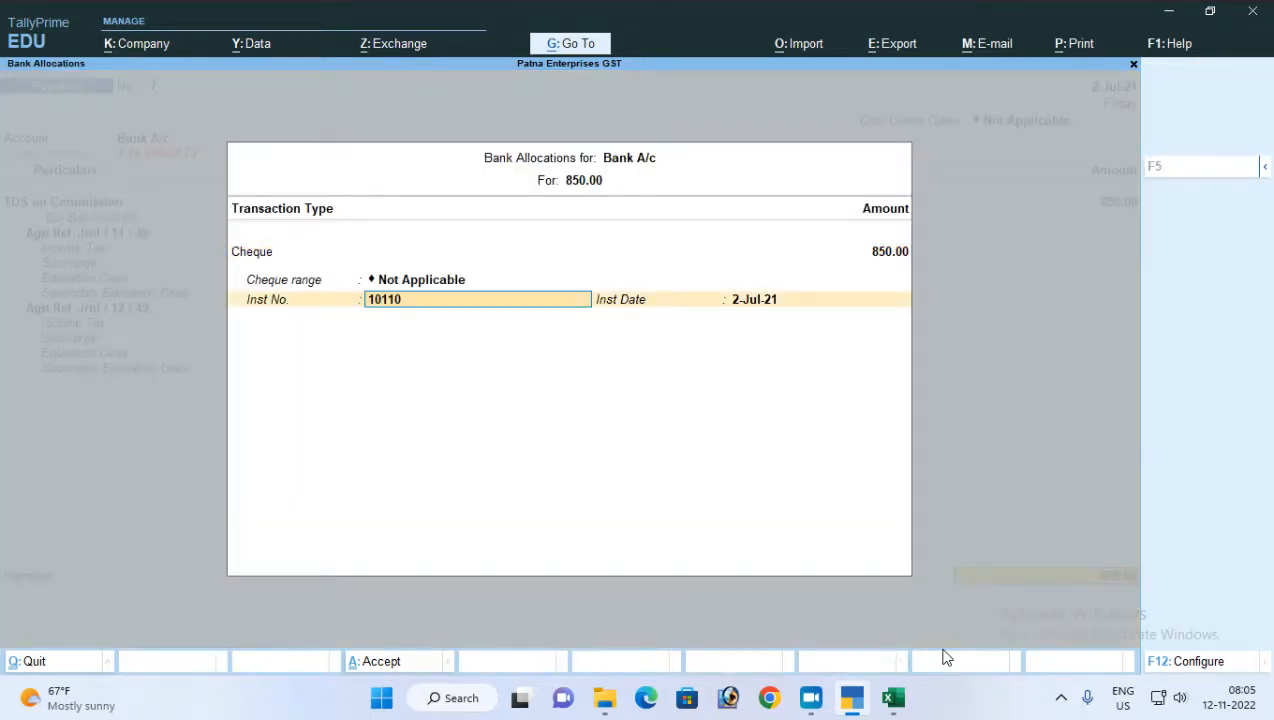
pyautogui.press('BackSpace')
pyautogui.write('0')
pyautogui.press('BackSpace')
pyautogui.press('BackSpace')
pyautogui.write('010')
pyautogui.press('Return')
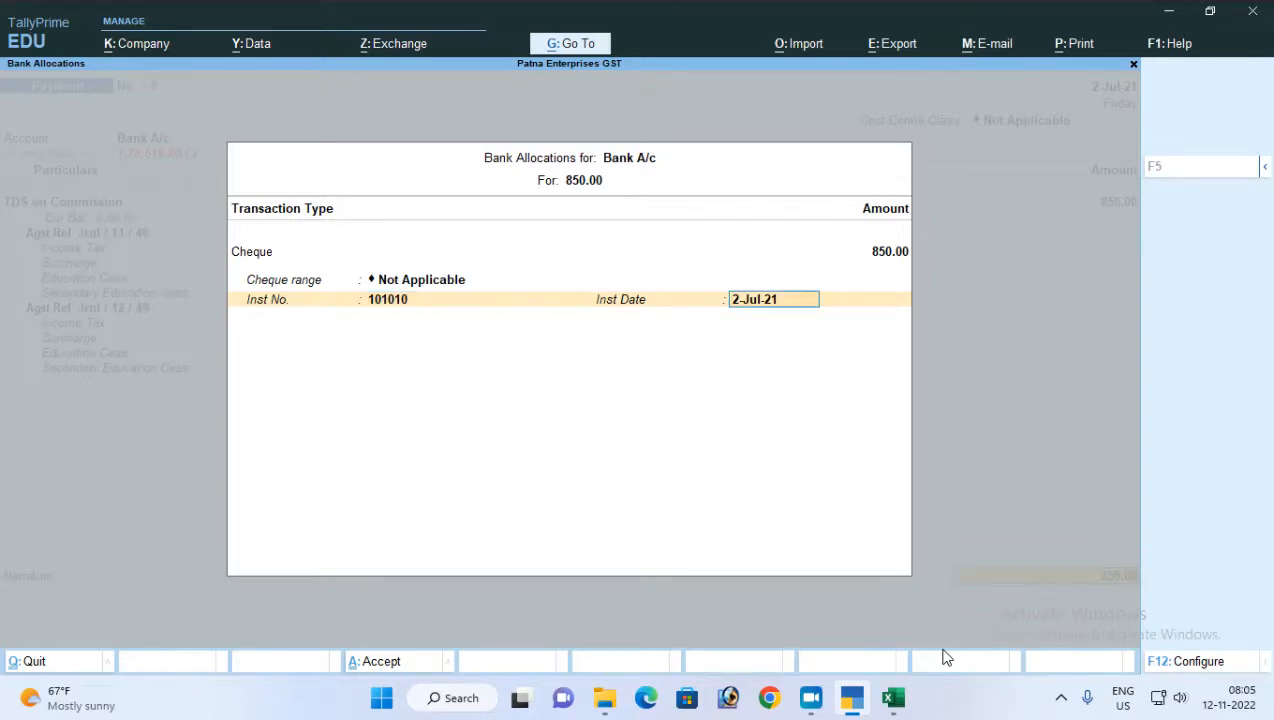
pyautogui.press('Return')
pyautogui.press('Return')
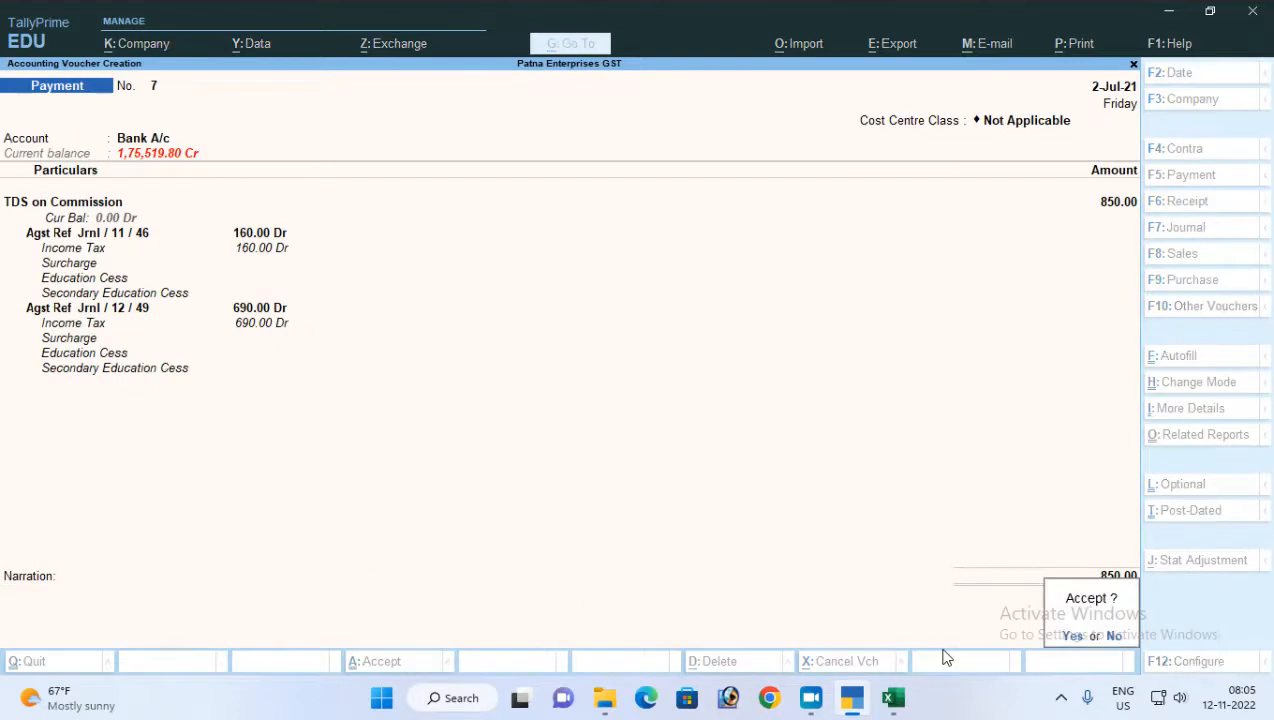
pyautogui.press('Return')
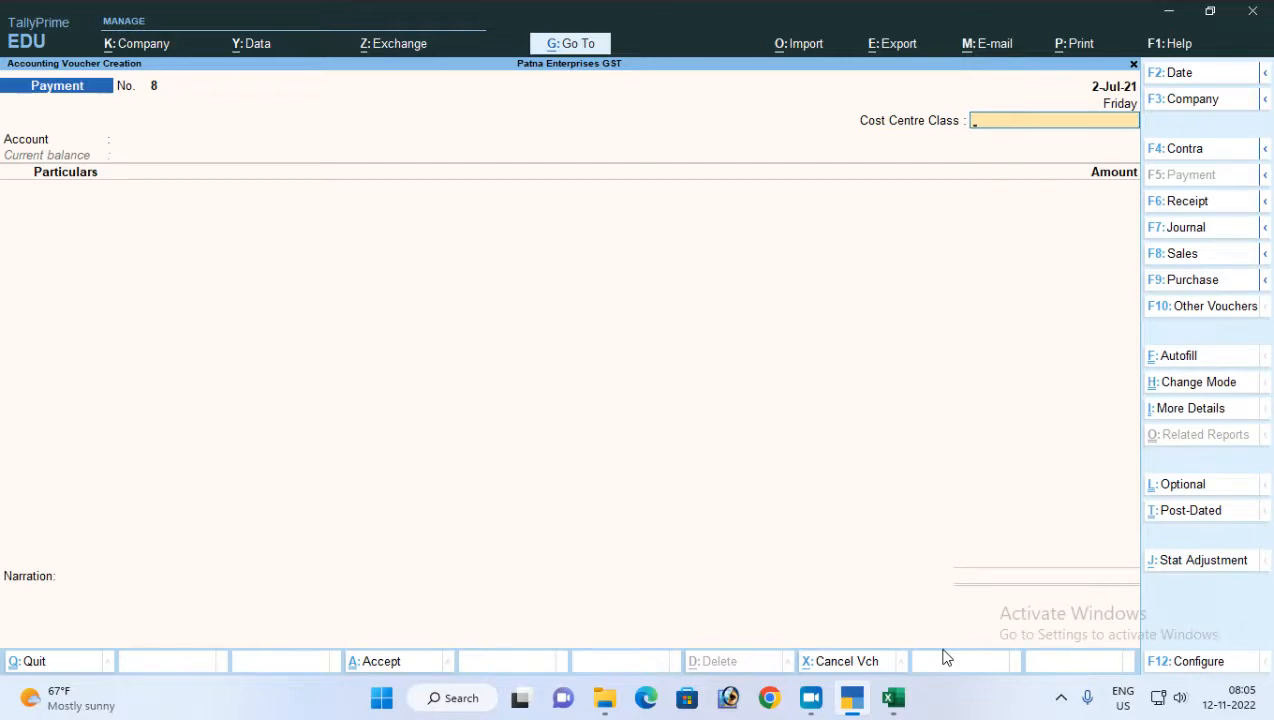
# Leave voucher entry and open the Form 26Q report from the TDS reports to check the TDS payment
pyautogui.press('Escape')
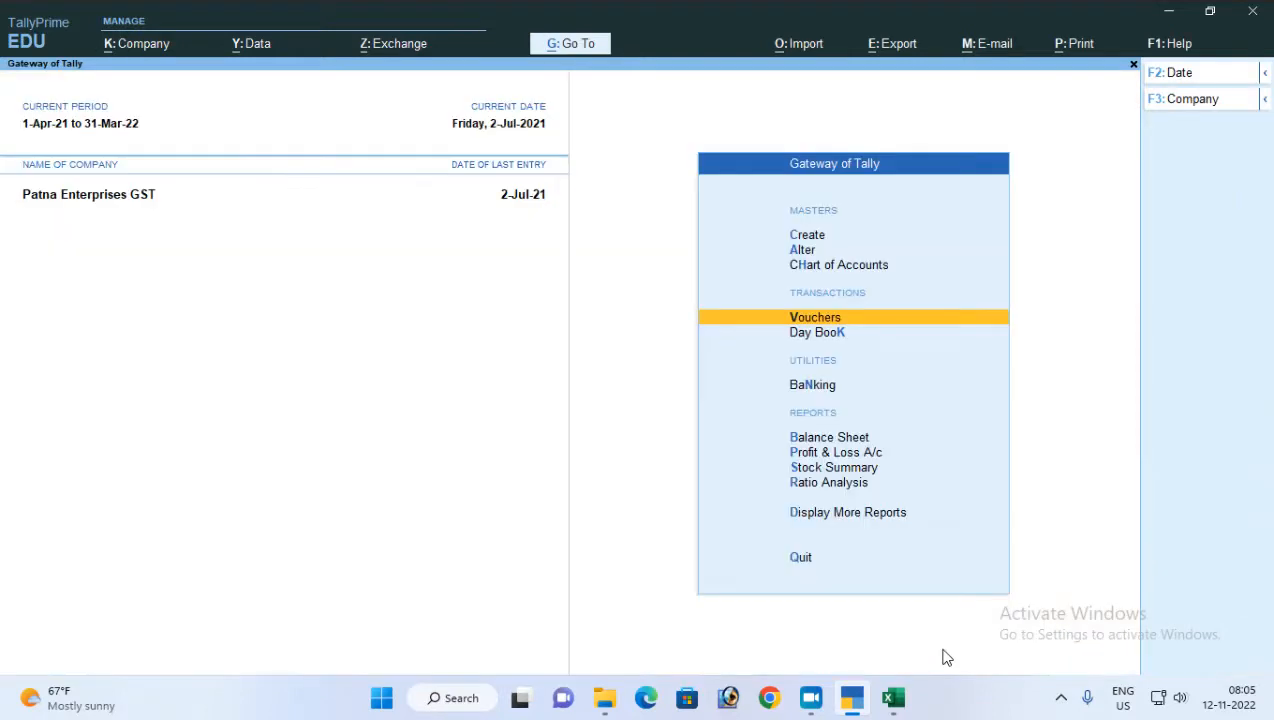
pyautogui.press('d')
pyautogui.press('u')
pyautogui.press('t')
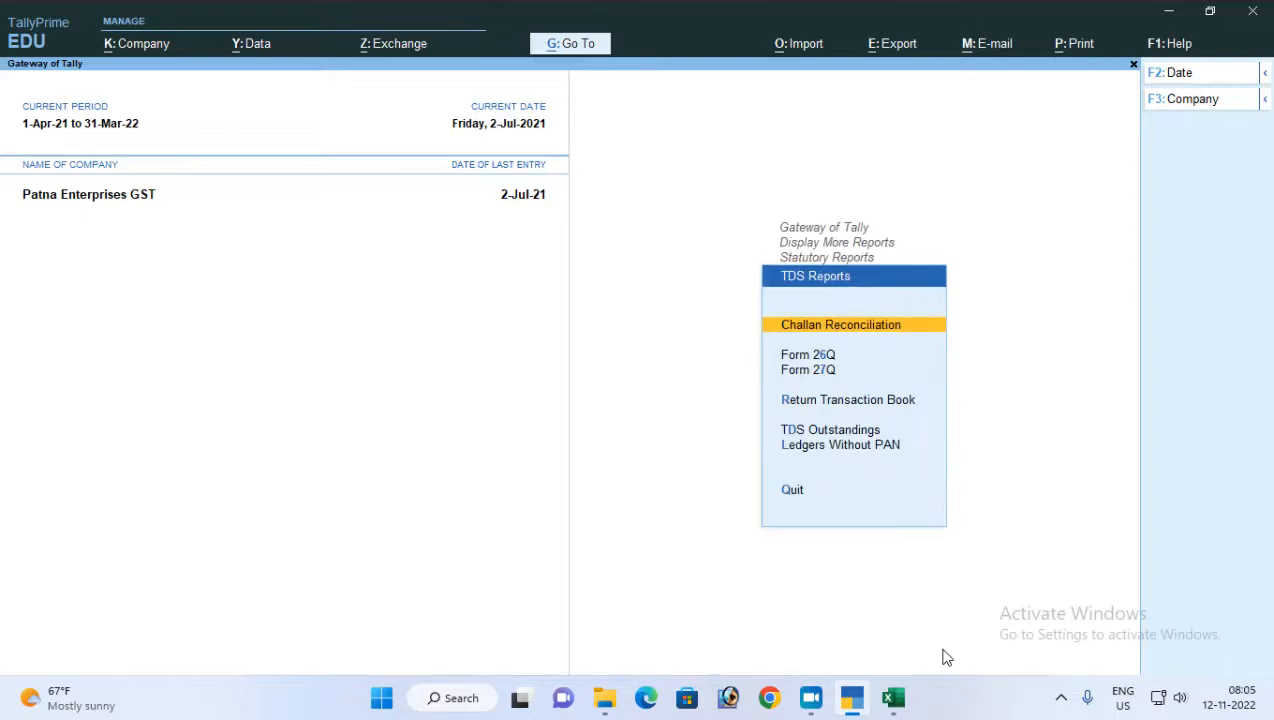
pyautogui.press('Down')
pyautogui.press('Return')
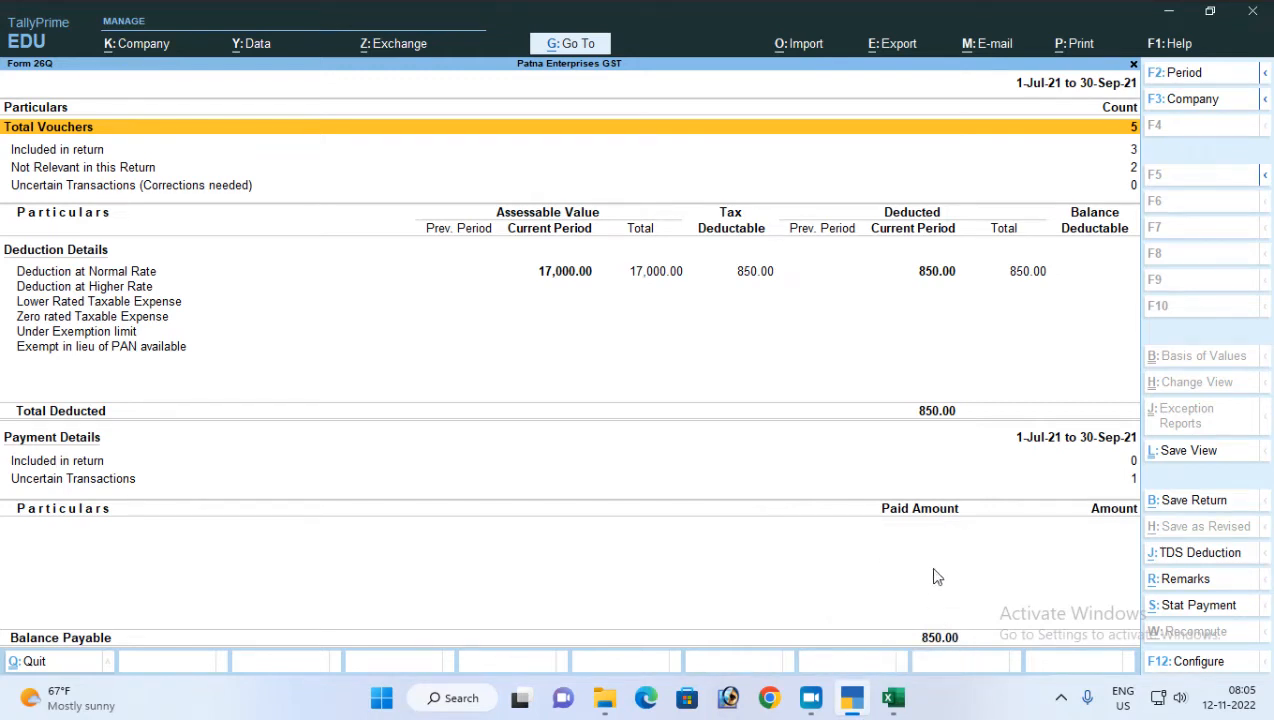
# Close and reopen Form 26Q from the TDS reports, and go to the Included in return line under Payment Details
pyautogui.press('Escape')
pyautogui.press('Escape')
pyautogui.press('Up')
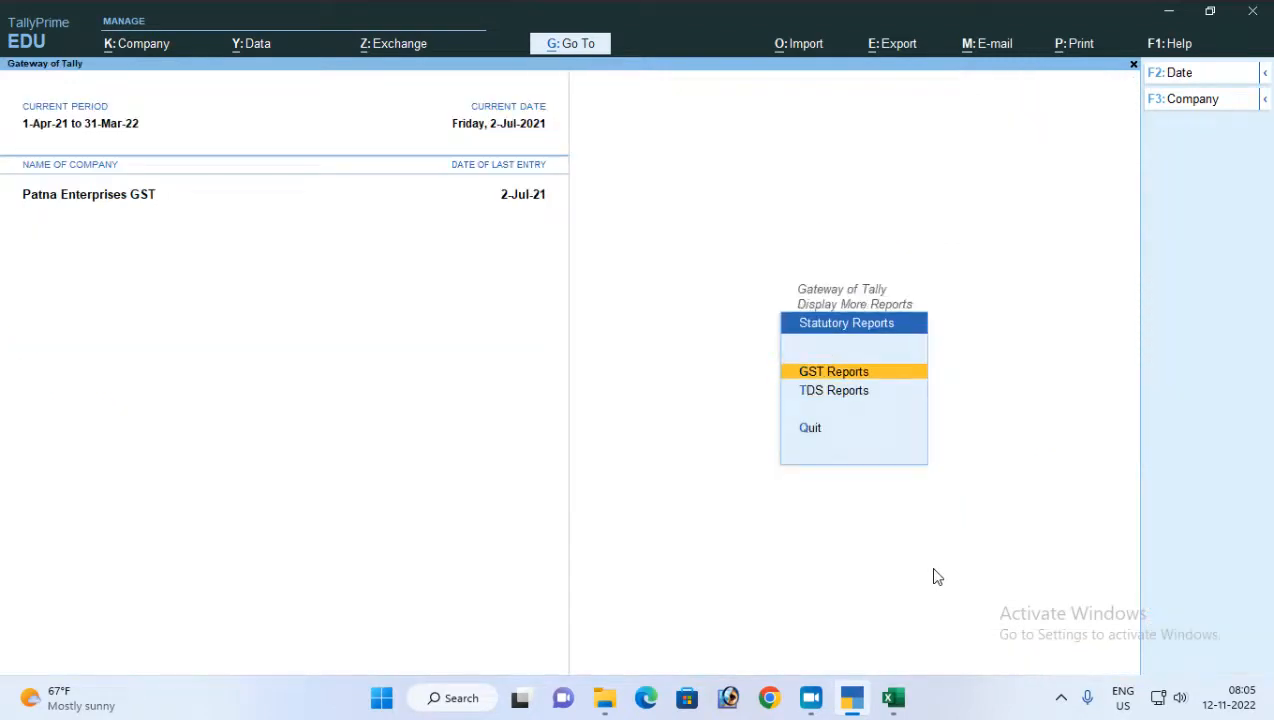
pyautogui.press('Down')
pyautogui.press('Return')
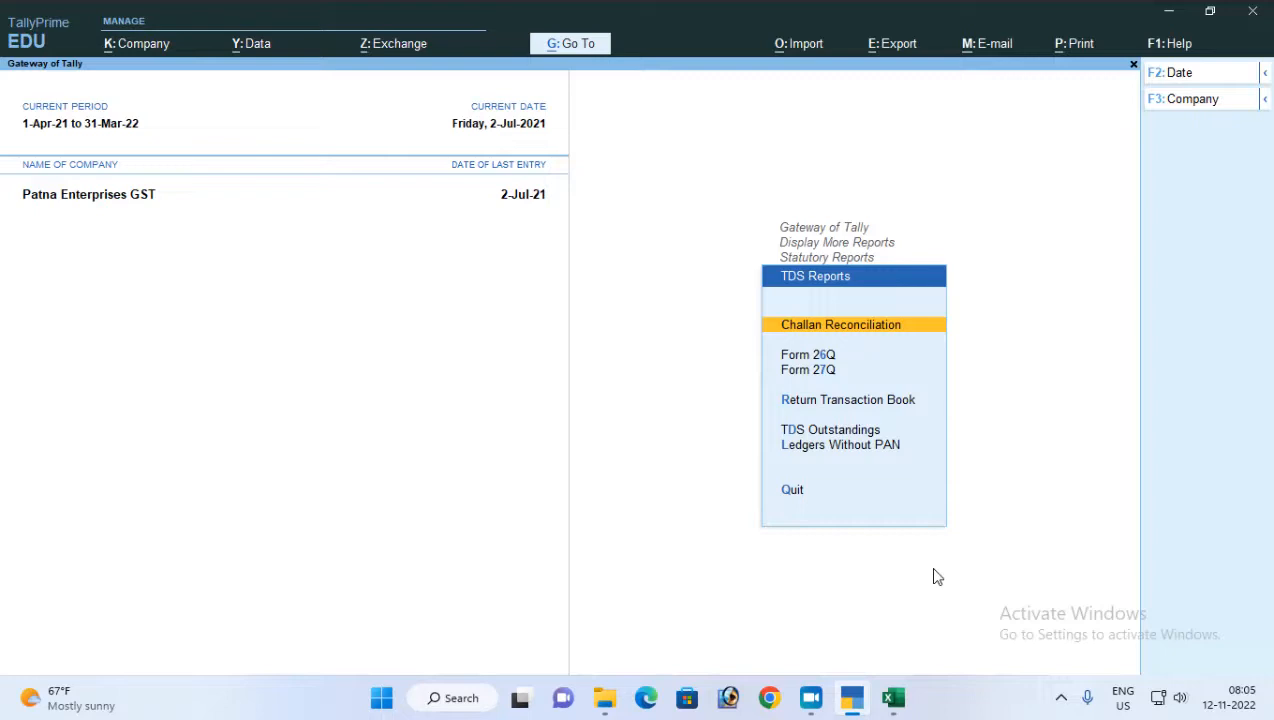
pyautogui.press('Down')
pyautogui.press('Return')
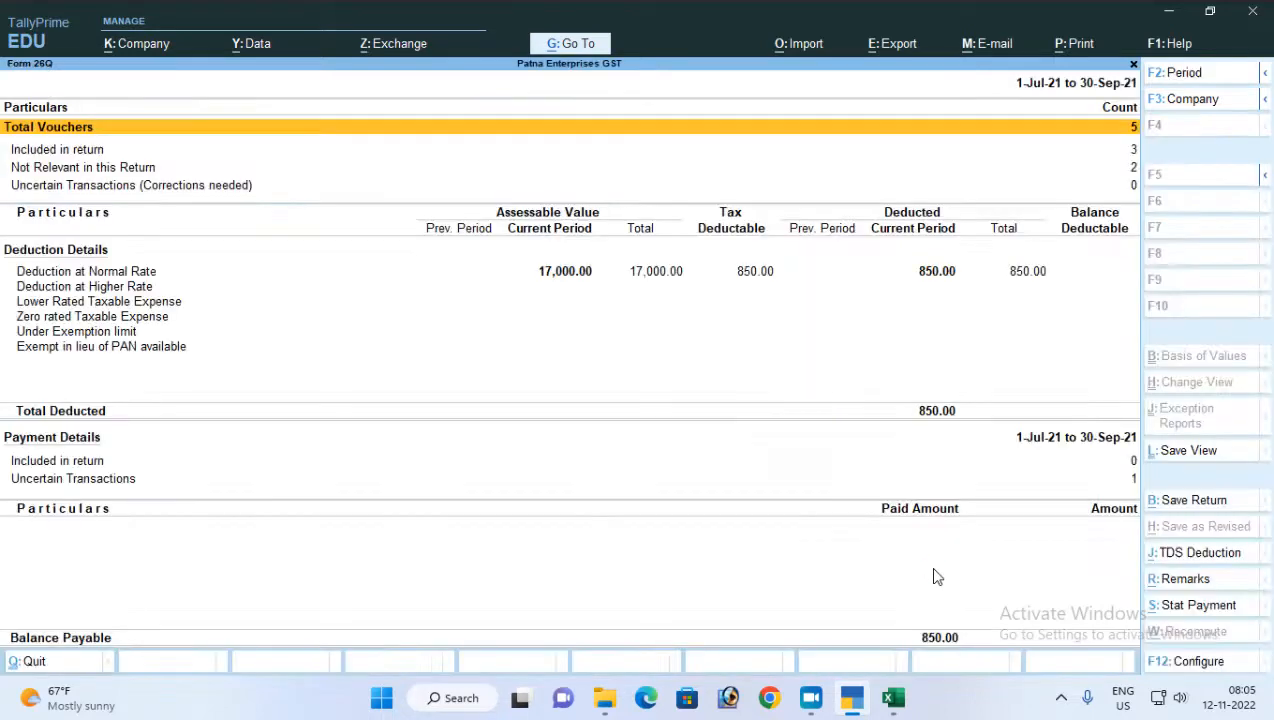
pyautogui.press('Down')
pyautogui.press('Down')
pyautogui.press('Down')
pyautogui.press('Down')
pyautogui.press('Down')
pyautogui.press('Down')
pyautogui.press('Down')
pyautogui.press('Down')
pyautogui.press('Down')
pyautogui.press('Down')
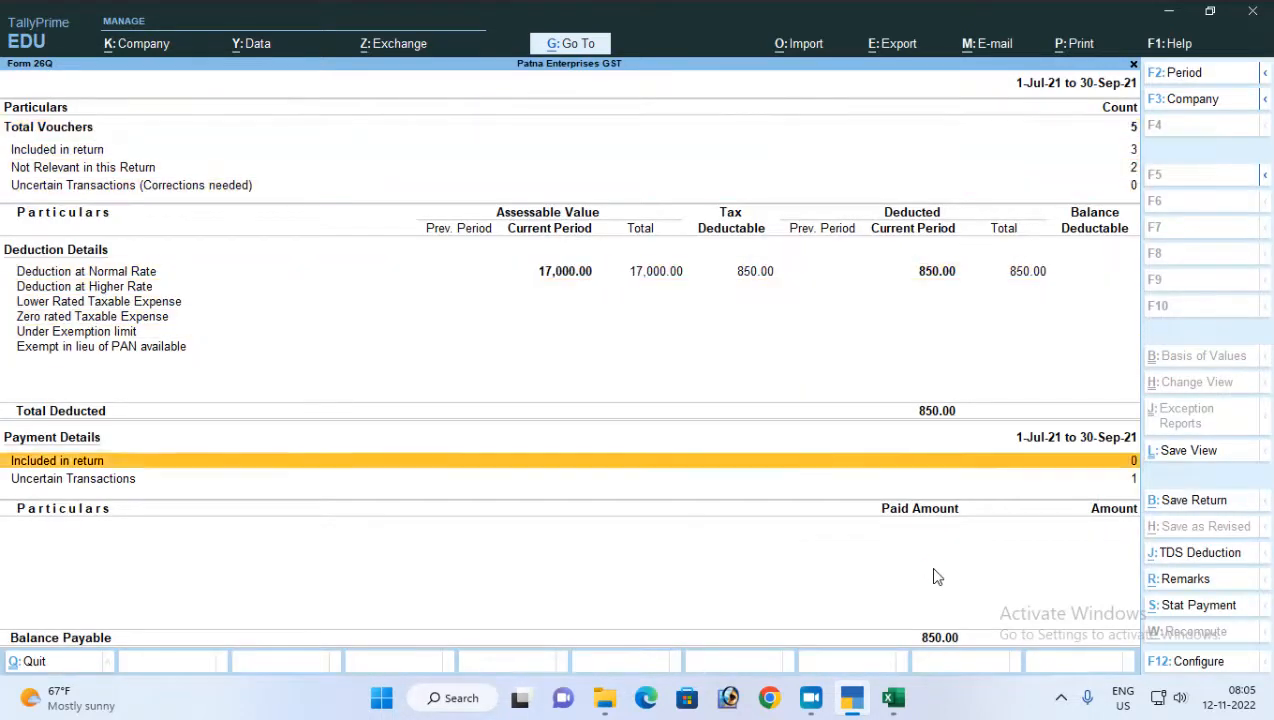
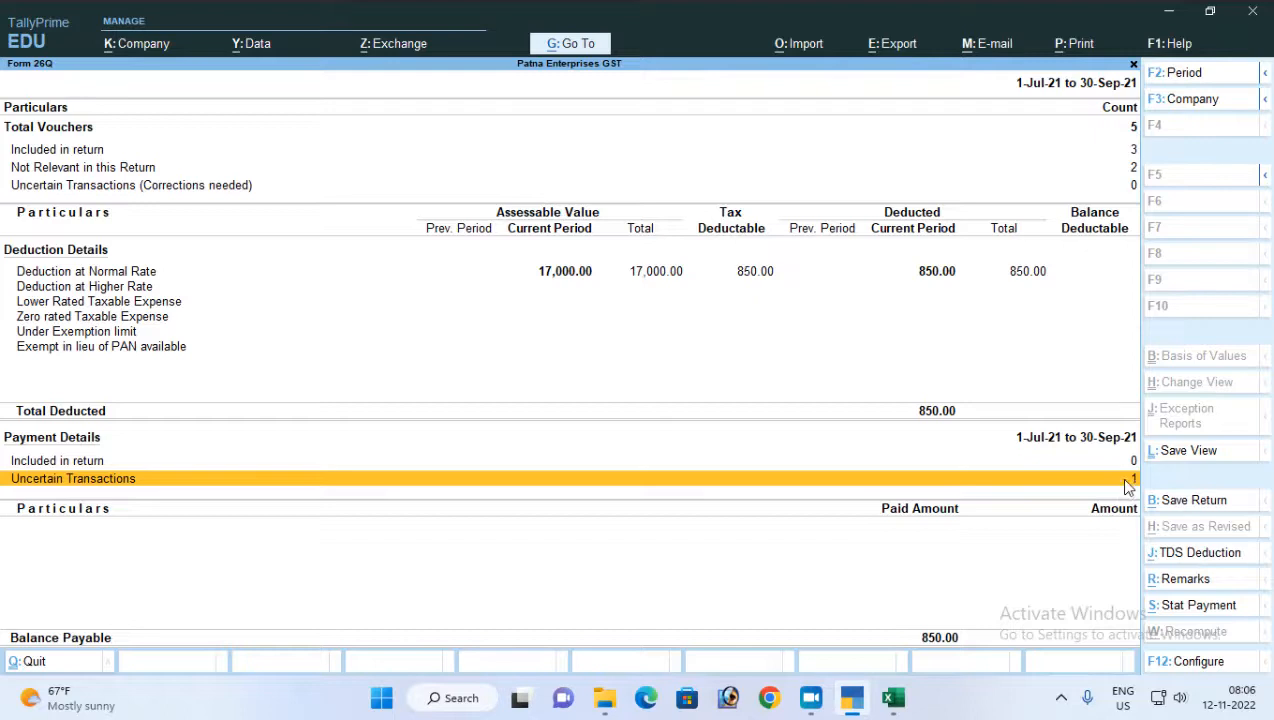
# Check the TDS payment entry in the TDS Challan Reconciliation report, and return to Form 26Q
pyautogui.press('Escape')
pyautogui.press('Up')
pyautogui.press('Return')
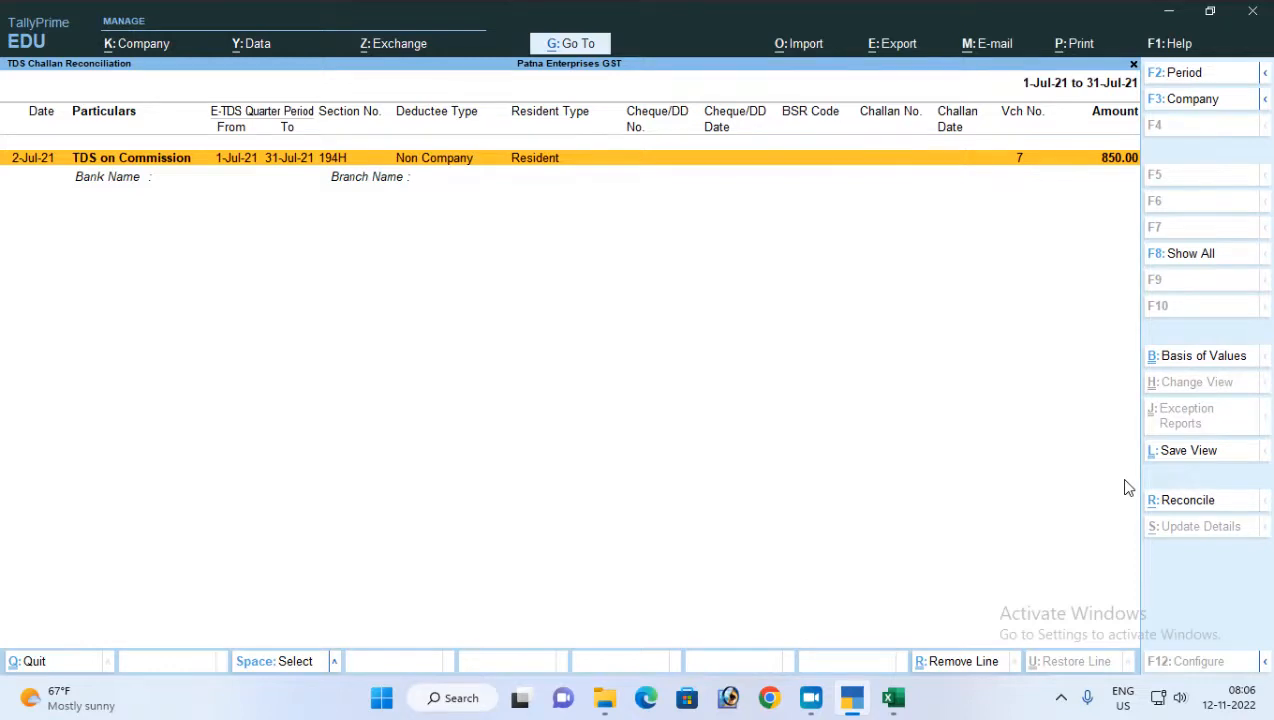
pyautogui.press('Escape')
pyautogui.press('Down')
pyautogui.press('Return')
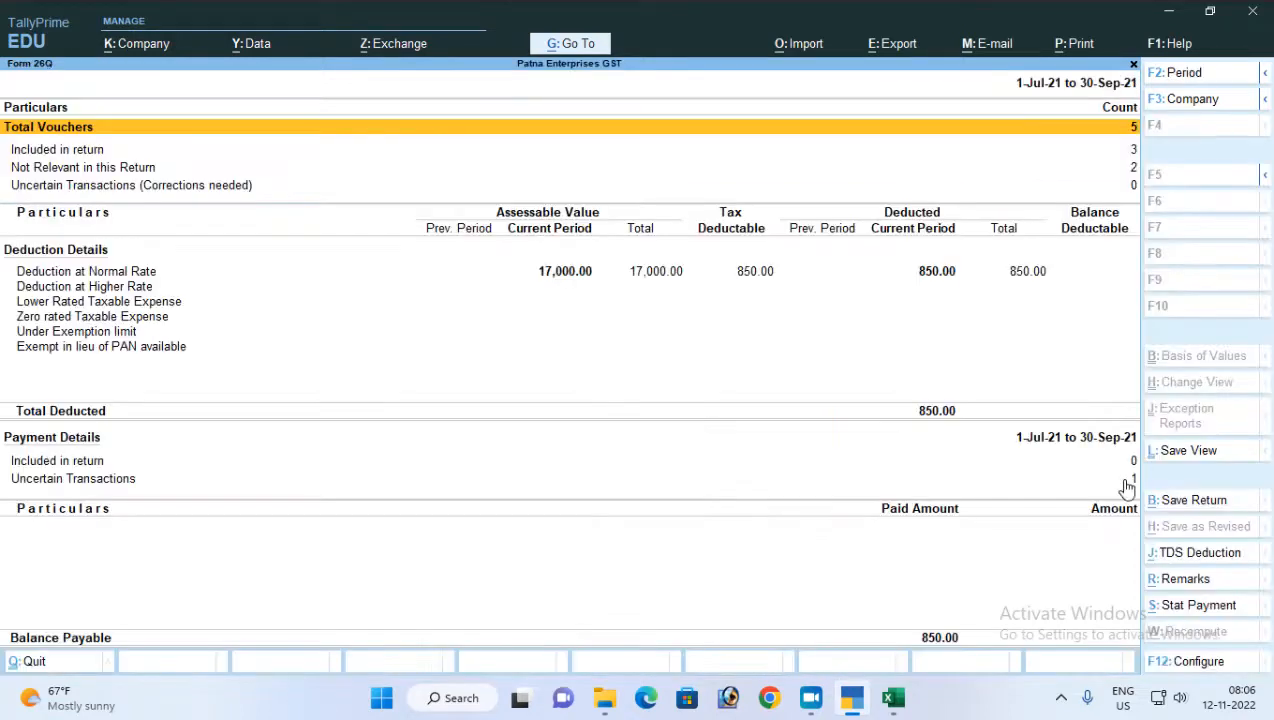
# Open the uncertain transactions under Payment Details and drill into the exception Bank Details are not available in Payment Voucher
pyautogui.press('Down')
pyautogui.press('Down')
pyautogui.press('Down')
pyautogui.press('Down')
pyautogui.press('Down')
pyautogui.press('Down')
pyautogui.press('Down')
pyautogui.press('Down')
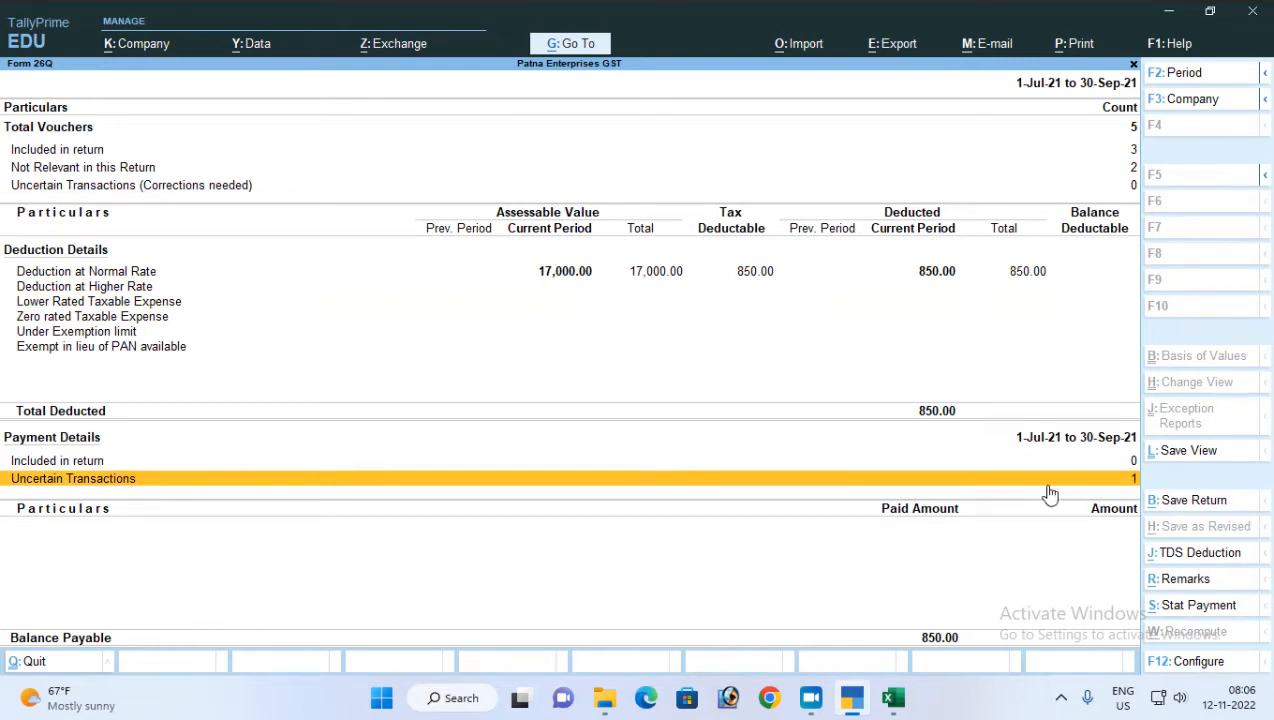
pyautogui.press('Return')
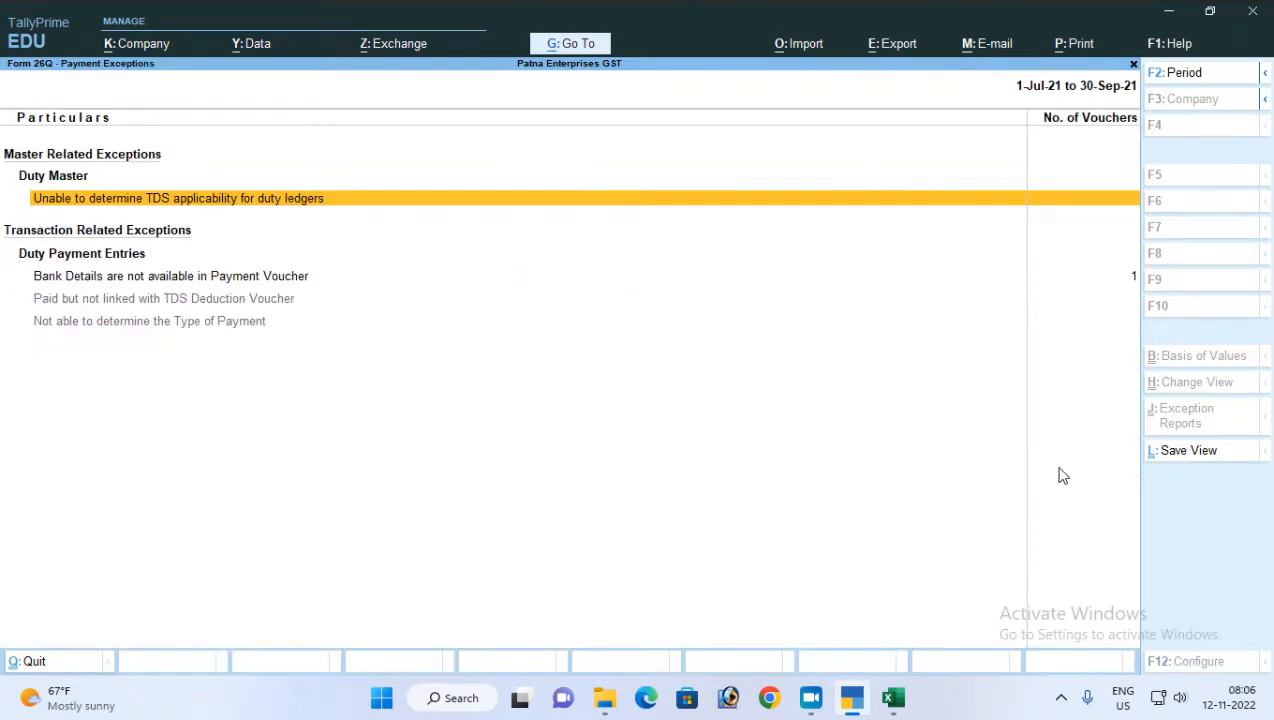
pyautogui.press('Down')
pyautogui.press('Down')
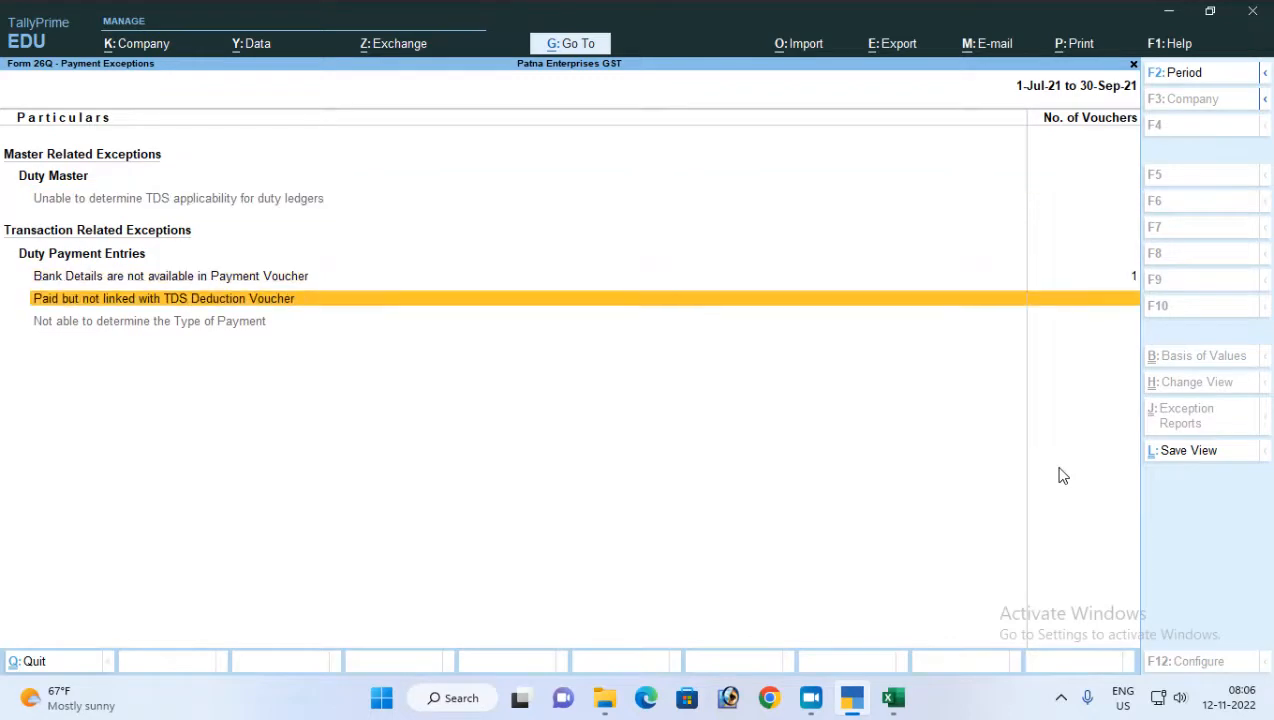
pyautogui.press('Up')
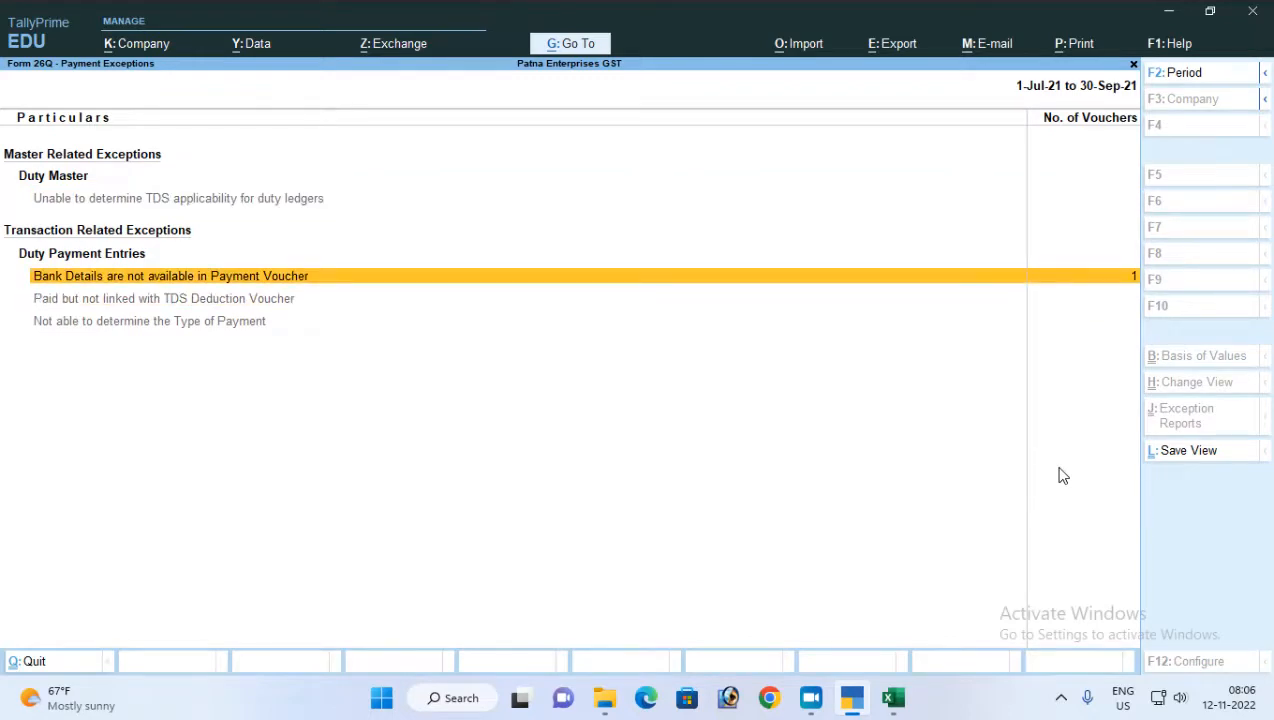
pyautogui.press('Return')
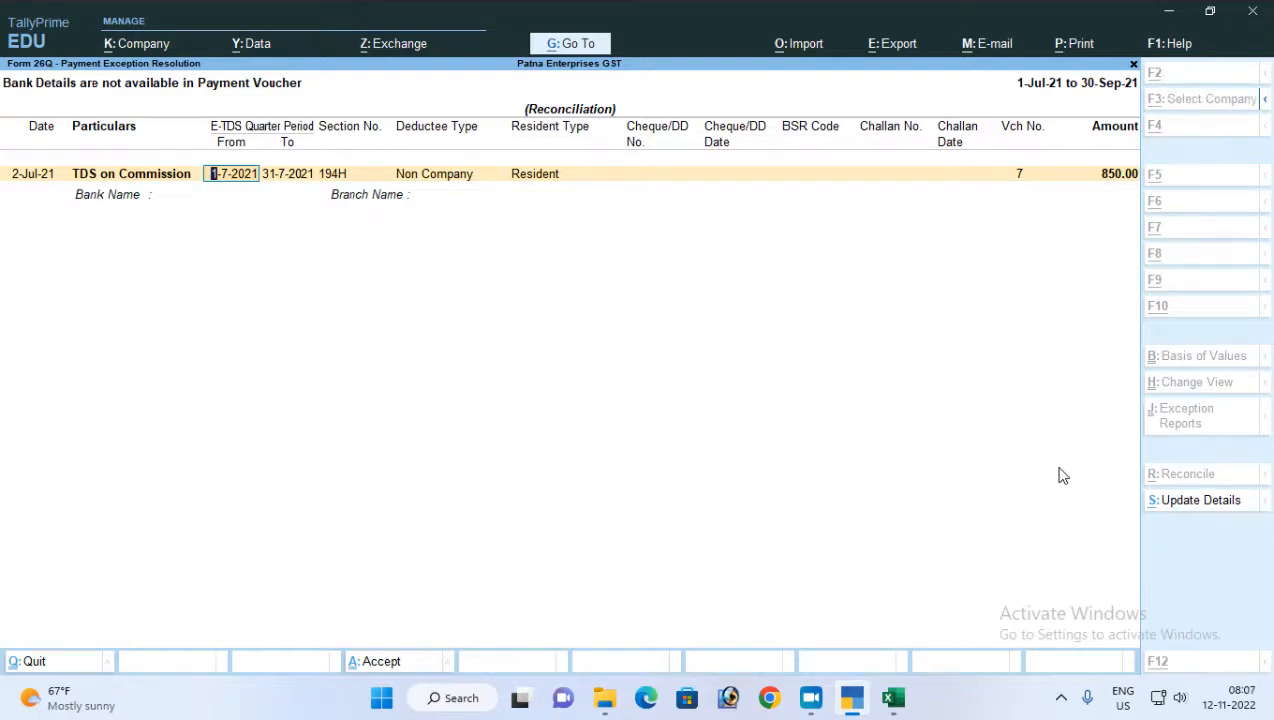
# Start updating the challan details of the TDS on Commission payment, with the quarter running from 1-7-2021 to 31-7-2021
pyautogui.hotkey('alt', 's')
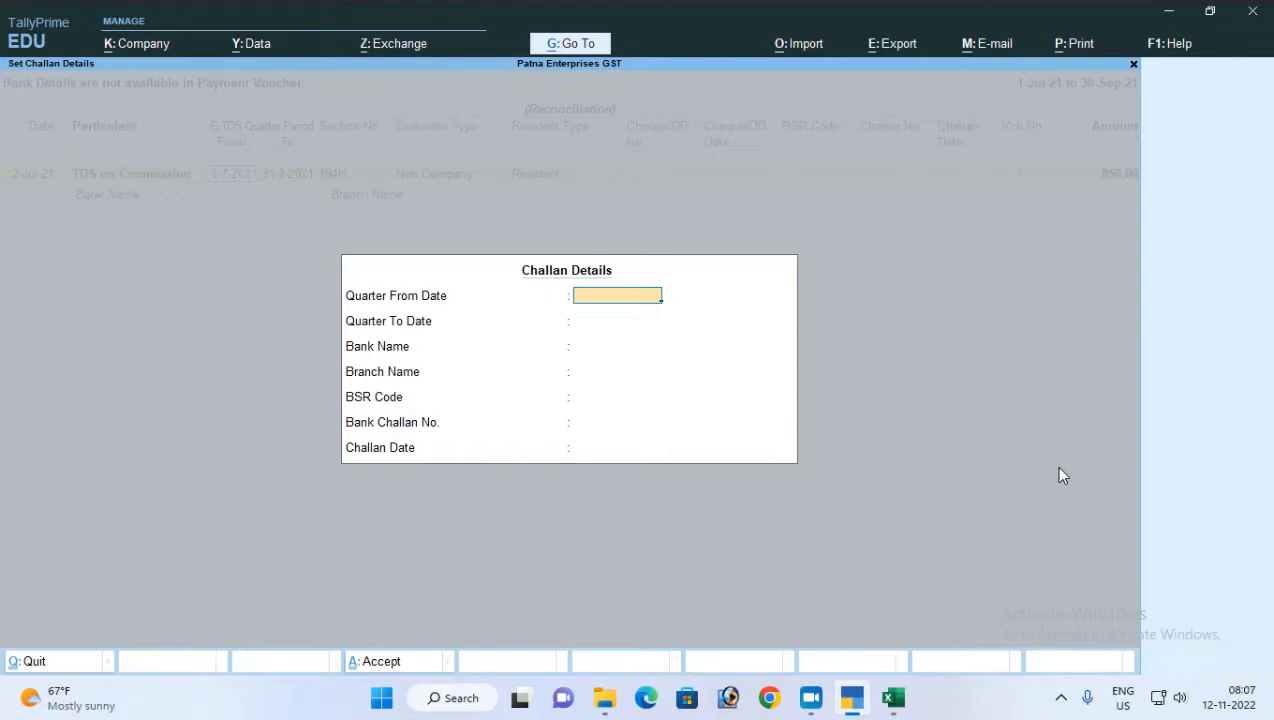
pyautogui.write('1-7')
pyautogui.press('Return')
pyautogui.write('31-7')
pyautogui.press('Return')
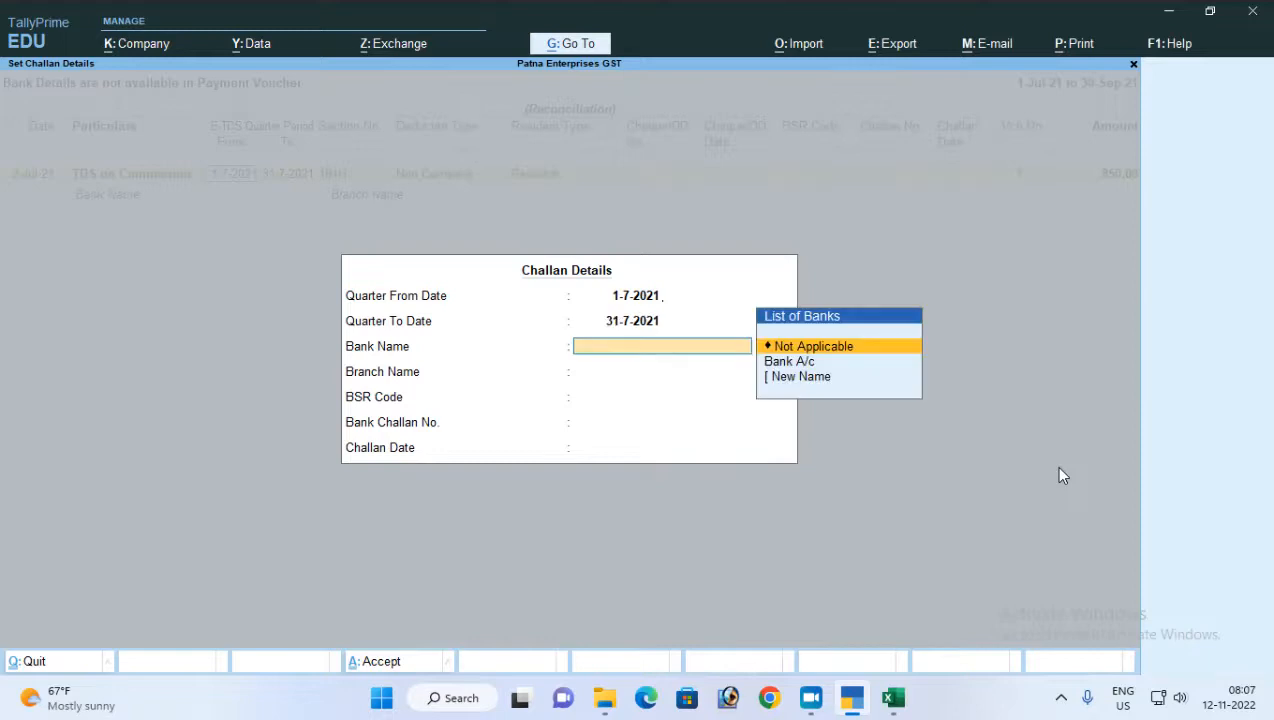
# Choose Bank A/c as the challan's bank name and enter Patna as the branch name
pyautogui.press('Down')
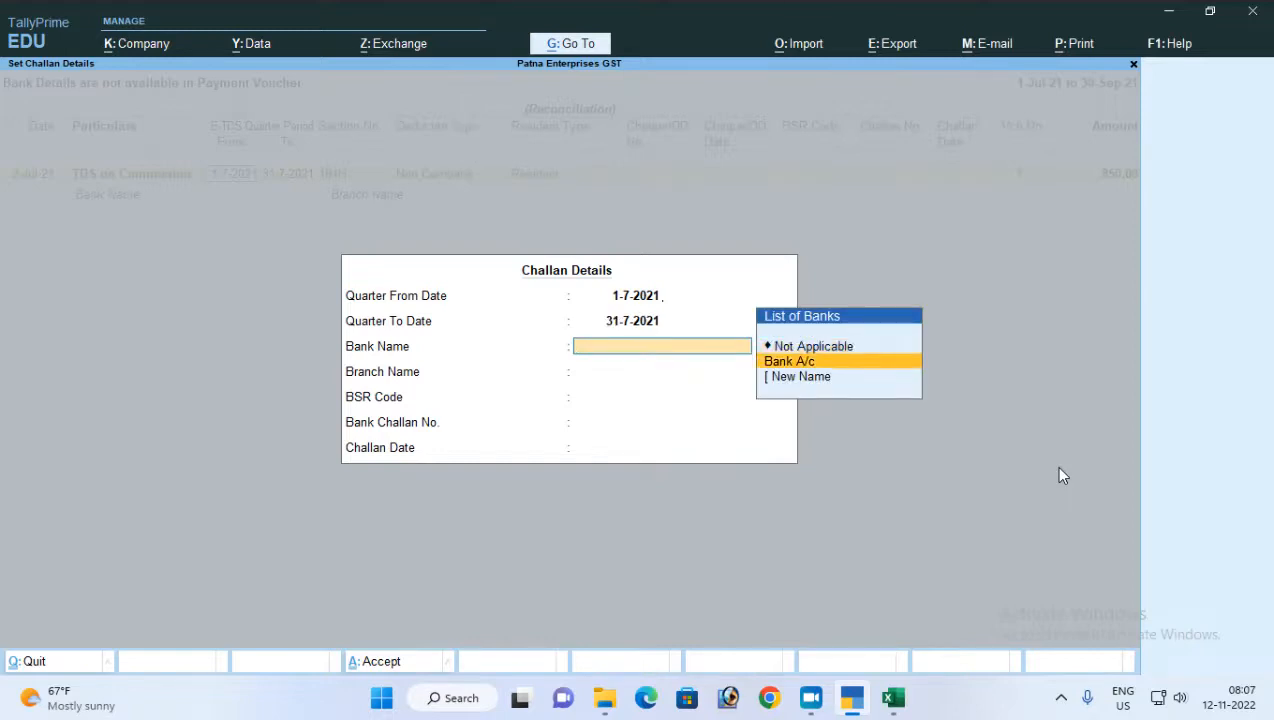
pyautogui.press('Return')
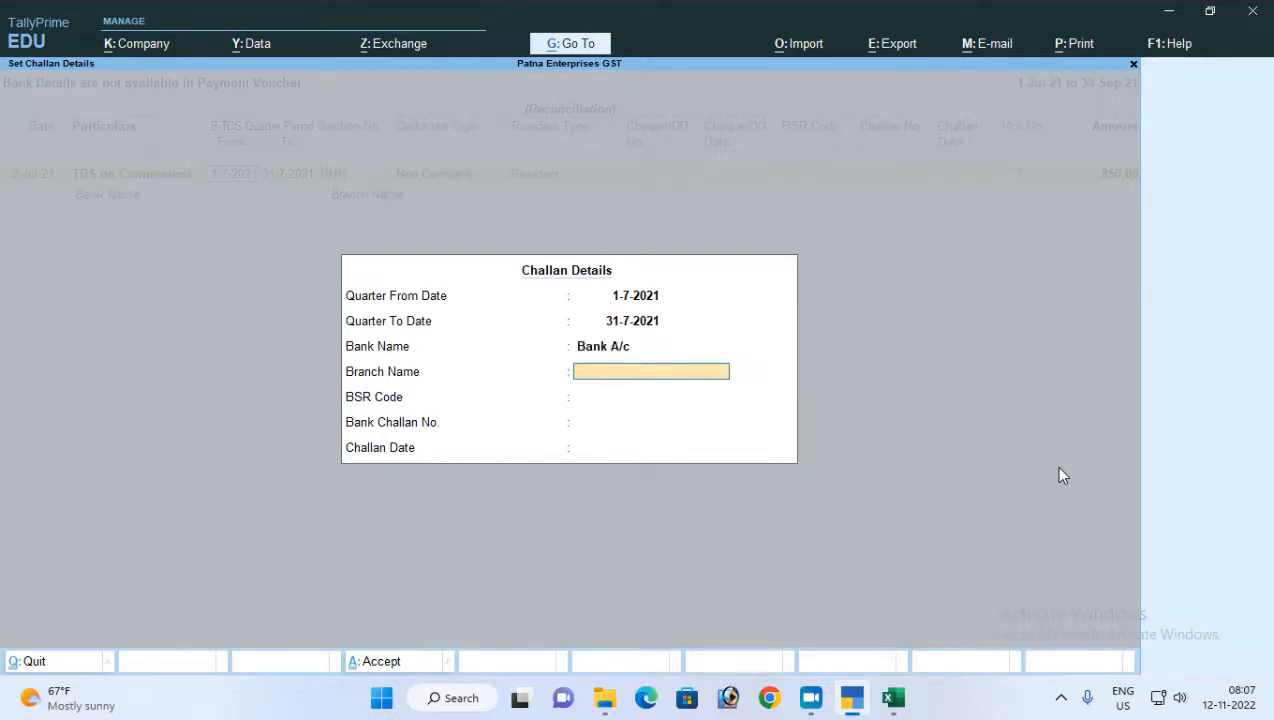
pyautogui.press('BackSpace')
pyautogui.press('Return')
pyautogui.write('Paat')
pyautogui.press('BackSpace')
pyautogui.write('na')
pyautogui.press('Return')
pyautogui.write('25')
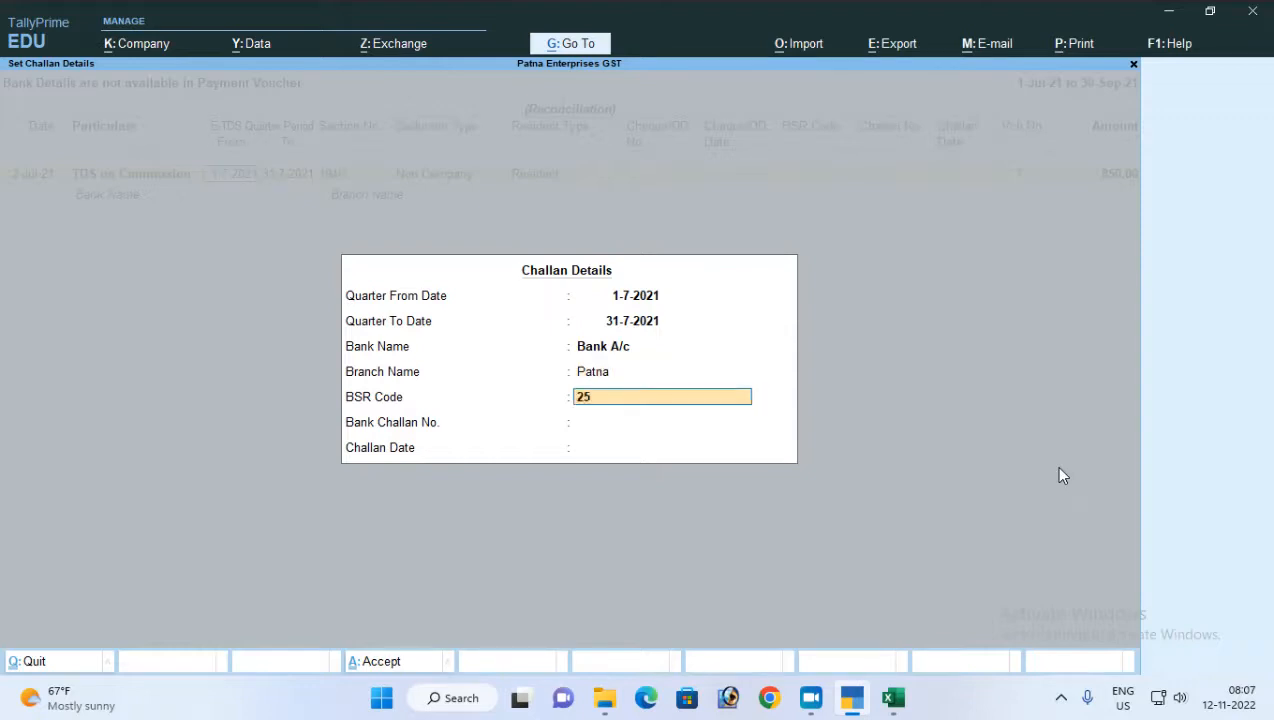
pyautogui.write('48254')
pyautogui.press('Return')
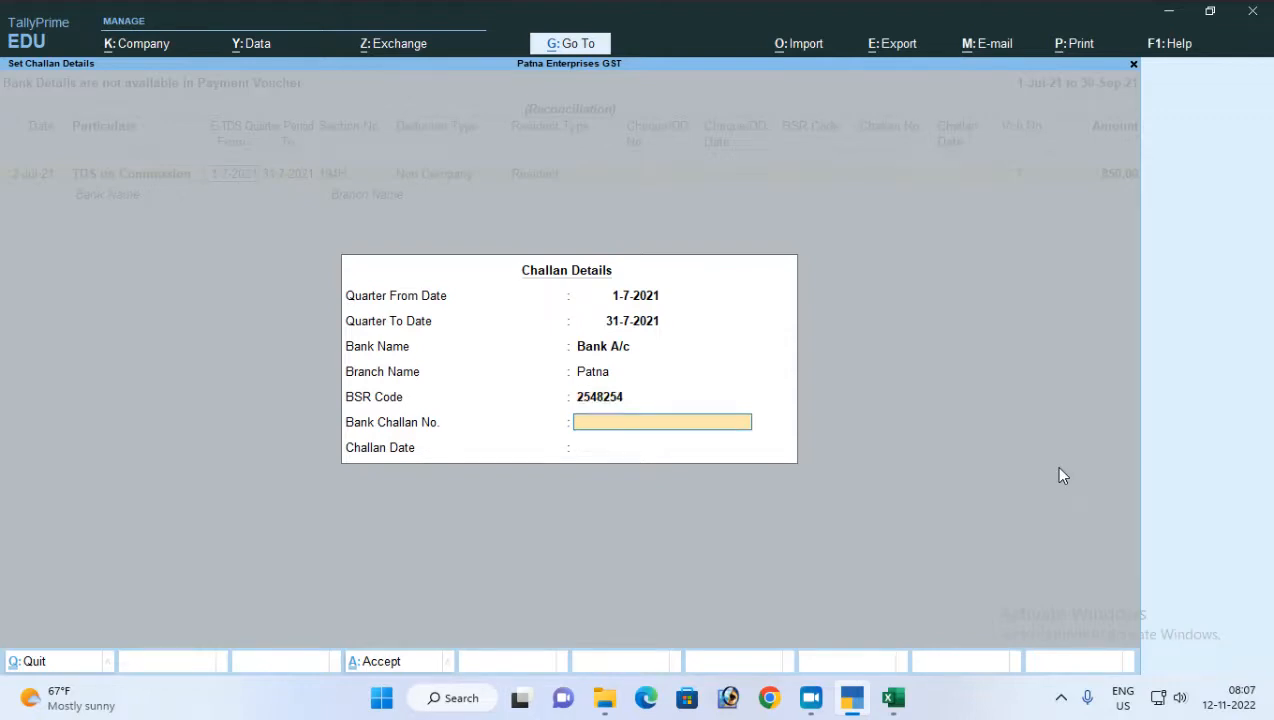
pyautogui.write('854854545454')
pyautogui.press('Return')
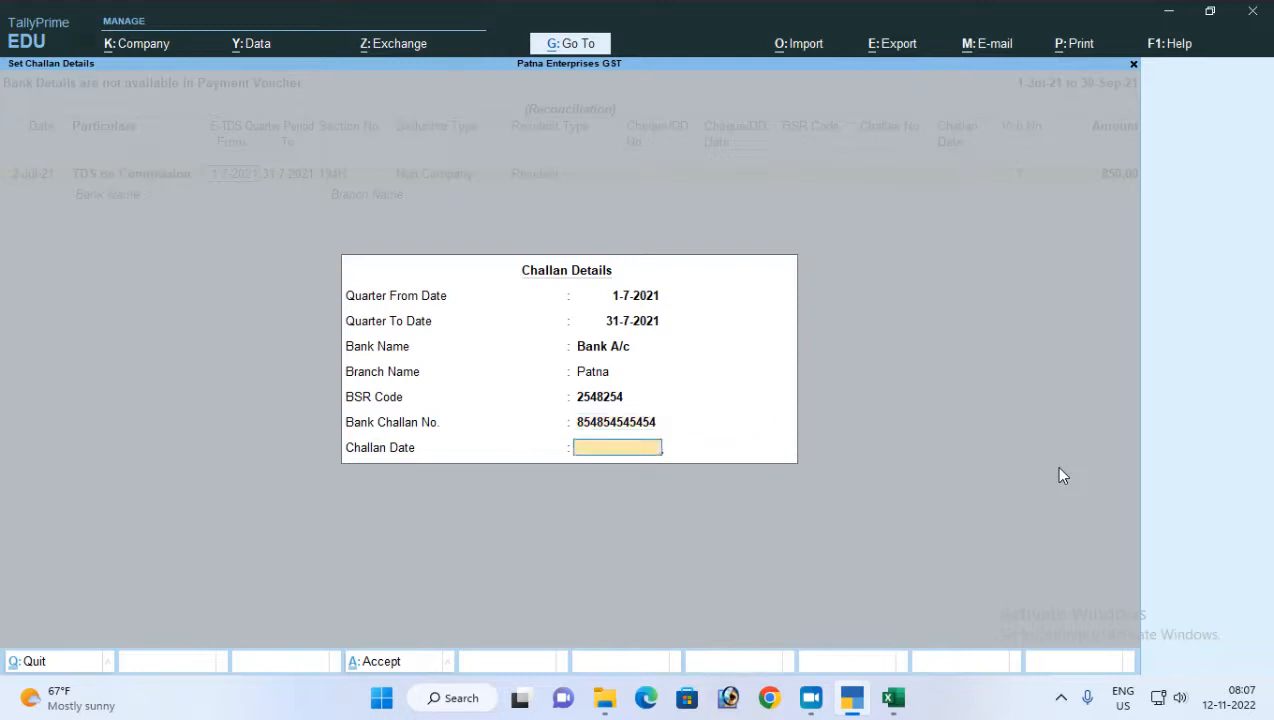
pyautogui.write('2-')
pyautogui.press('Return')
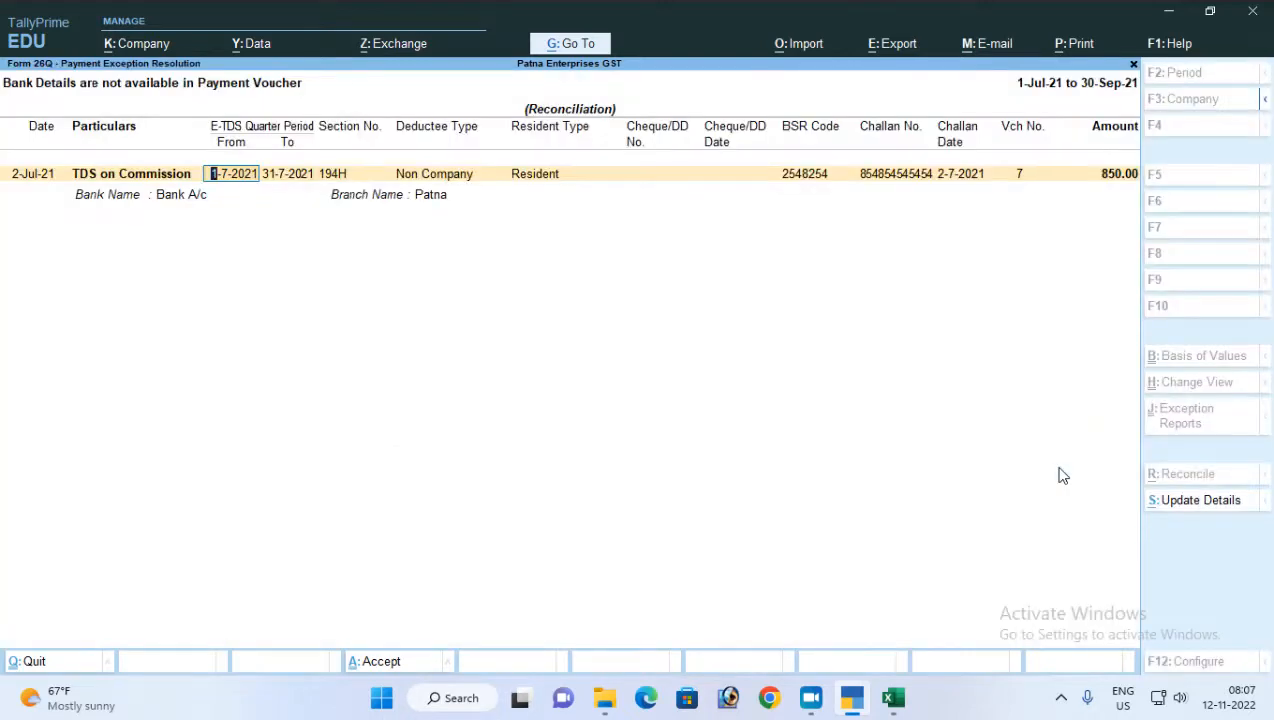
# Keep the period, section, deductee and resident type of the payment line, and enter 101010 as its cheque number
pyautogui.press('Return')
pyautogui.press('Return')
pyautogui.press('Return')
pyautogui.press('Return')
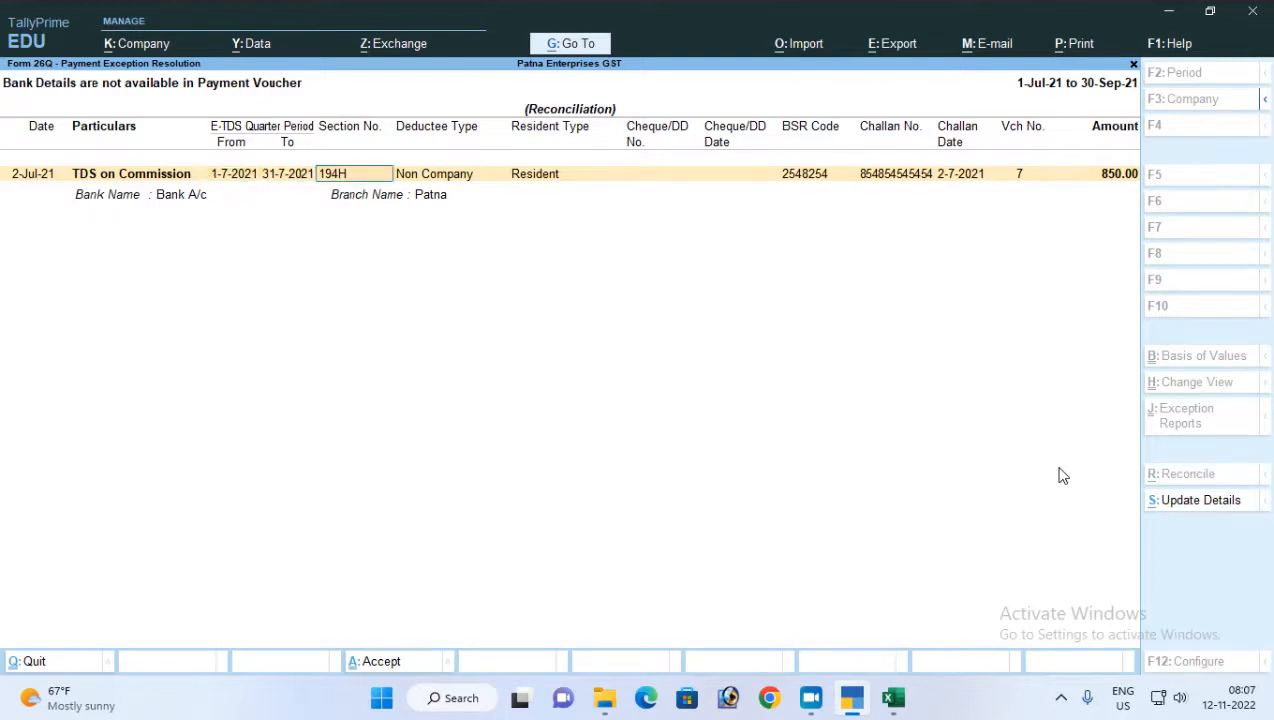
pyautogui.write('10')
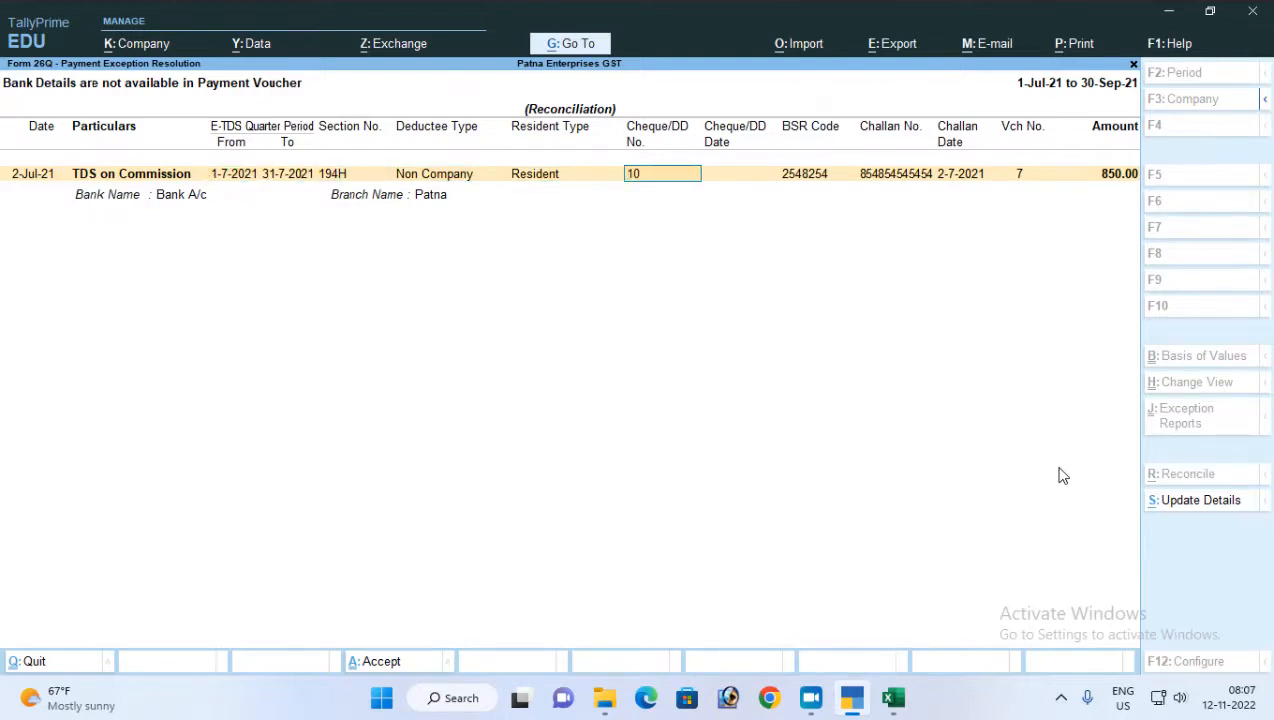
pyautogui.write('001')
pyautogui.press('BackSpace')
pyautogui.press('BackSpace')
pyautogui.press('BackSpace')
pyautogui.press('BackSpace')
pyautogui.press('BackSpace')
pyautogui.press('BackSpace')
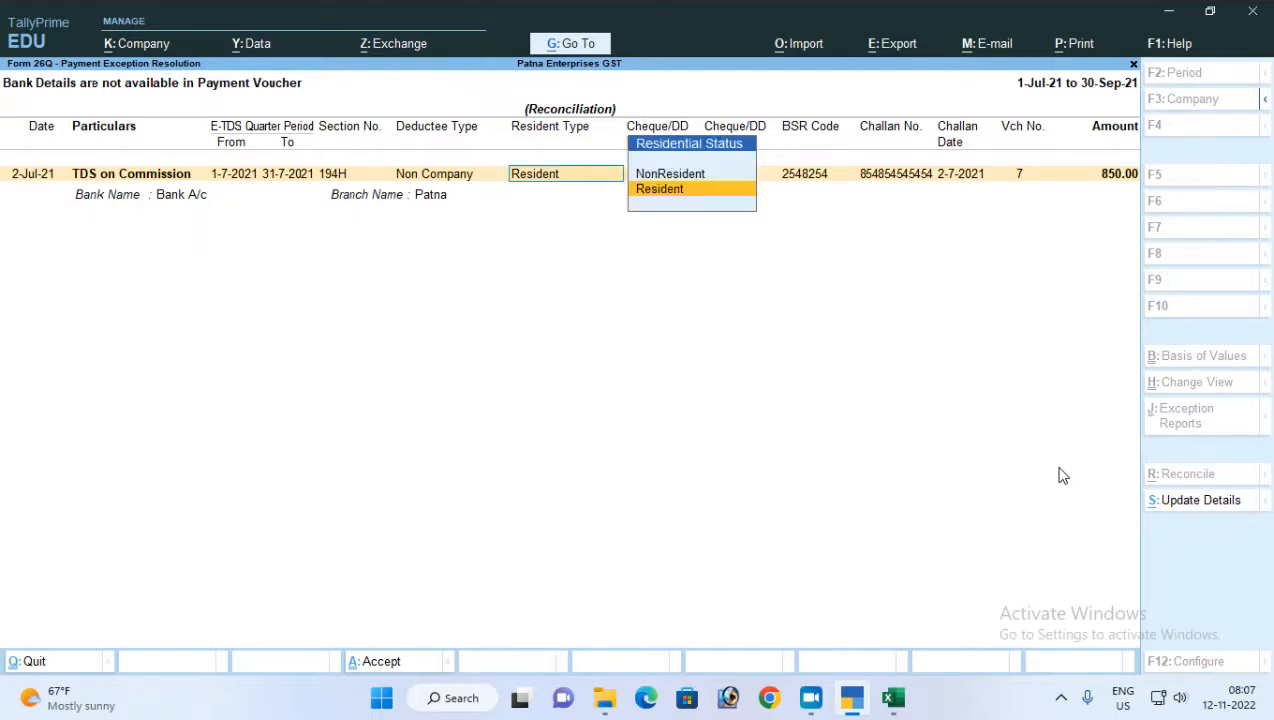
pyautogui.press('Return')
pyautogui.press('Return')
pyautogui.press('BackSpace')
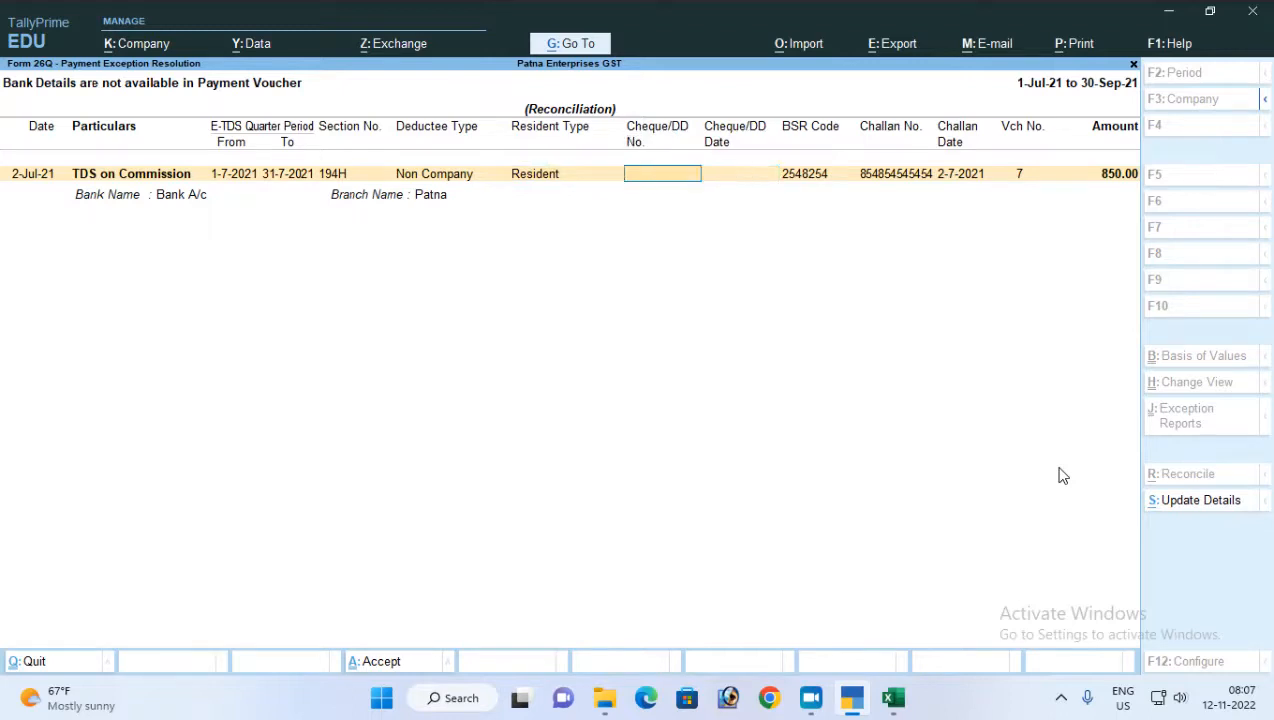
pyautogui.write('101010')
pyautogui.press('Return')
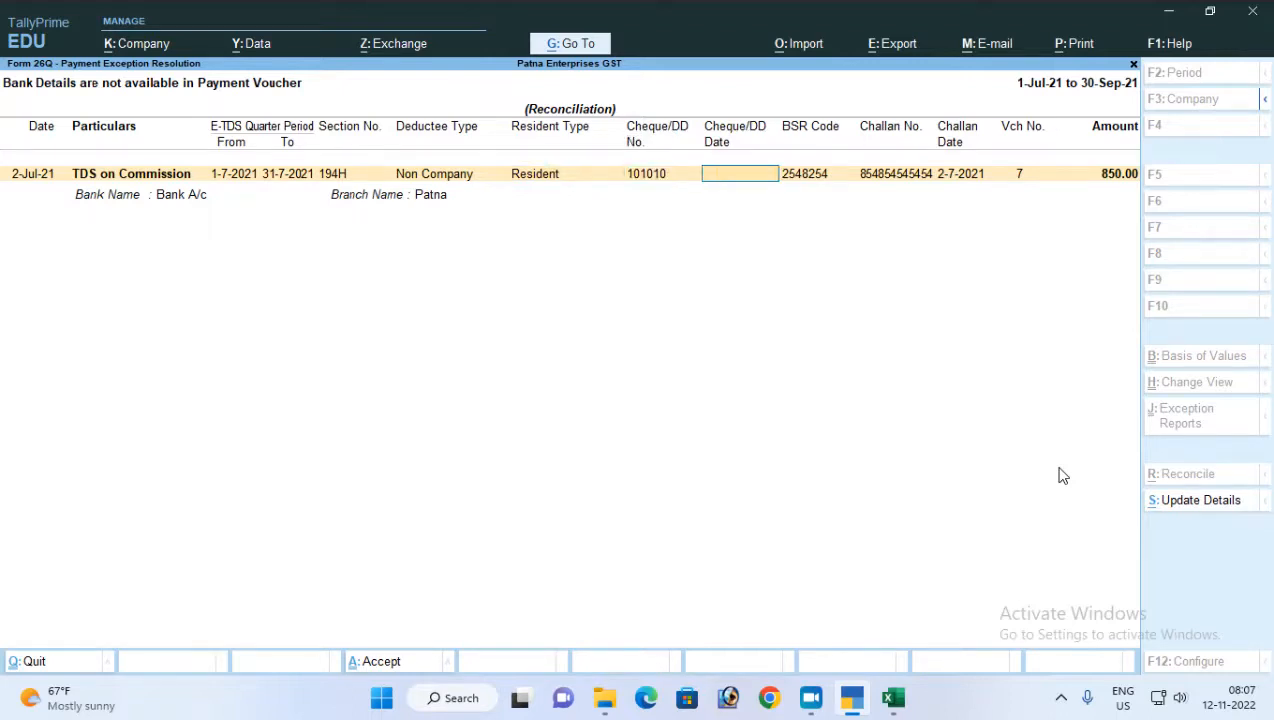
# Set the cheque date to 2-7-2021, keep the BSR and challan values, and accept the exception resolution
pyautogui.write('2-7')
pyautogui.press('Return')
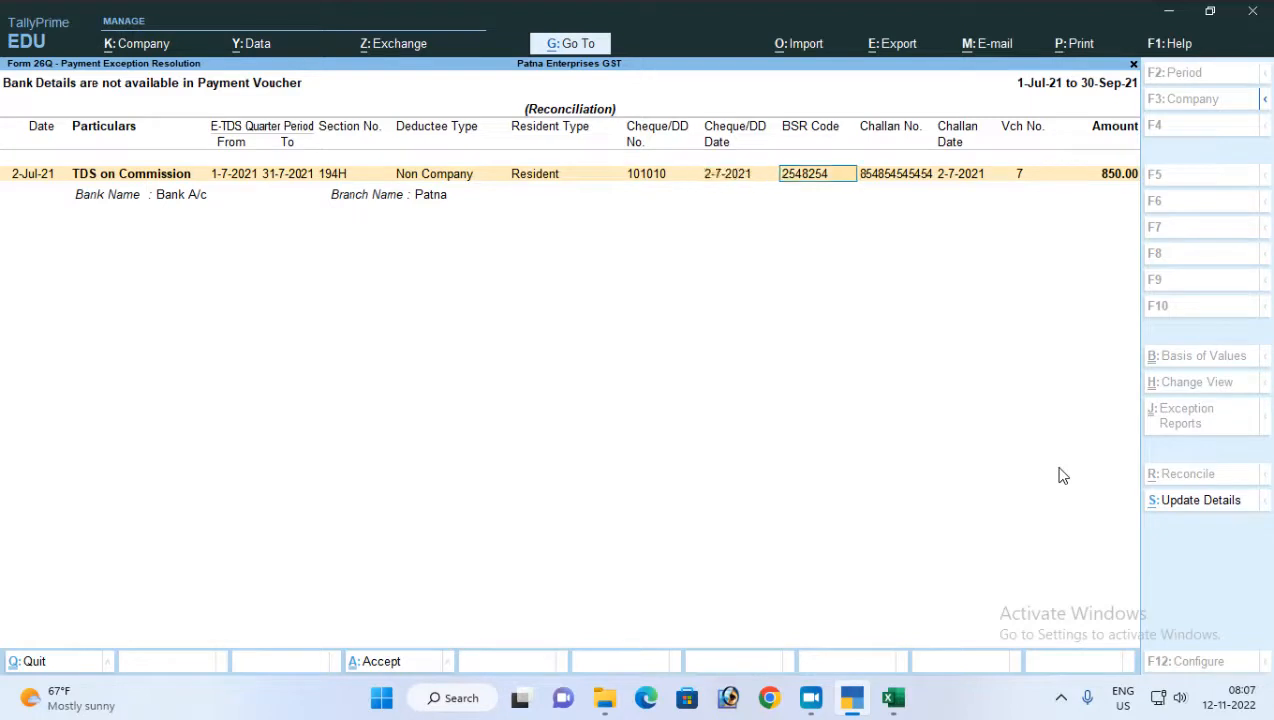
pyautogui.press('Return')
pyautogui.press('Return')
pyautogui.press('Return')
pyautogui.press('Return')
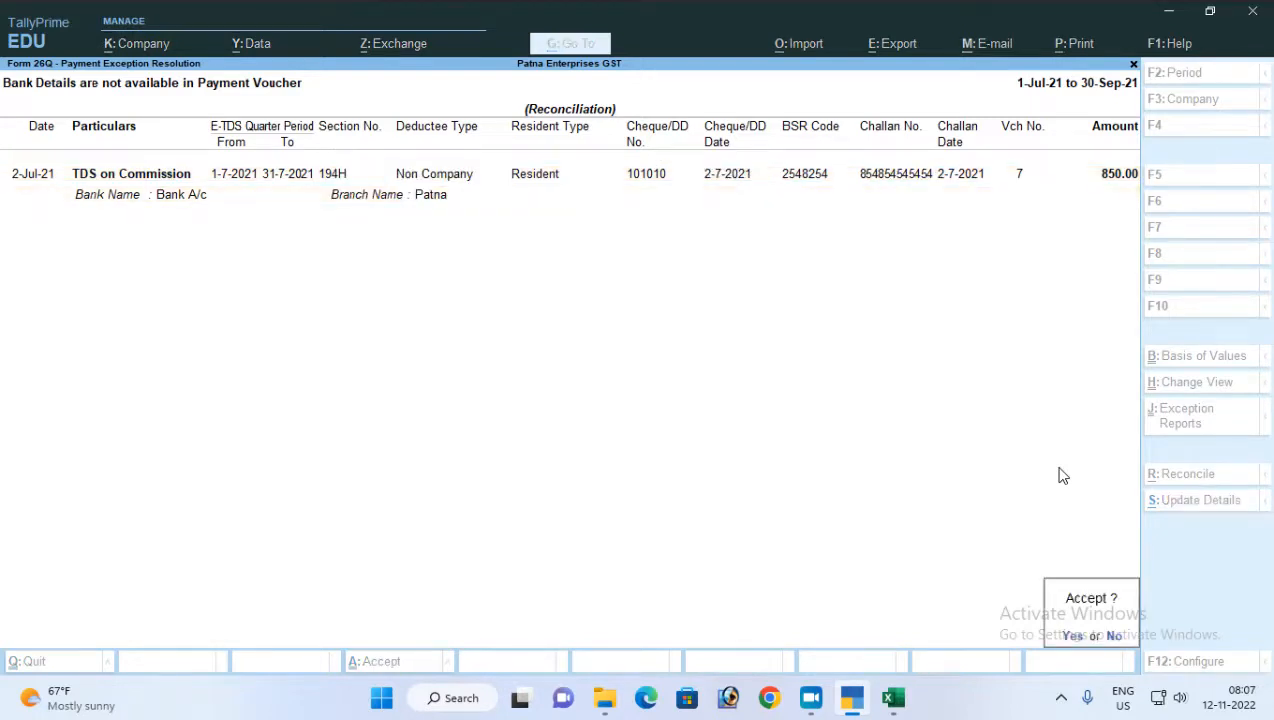
pyautogui.press('Return')
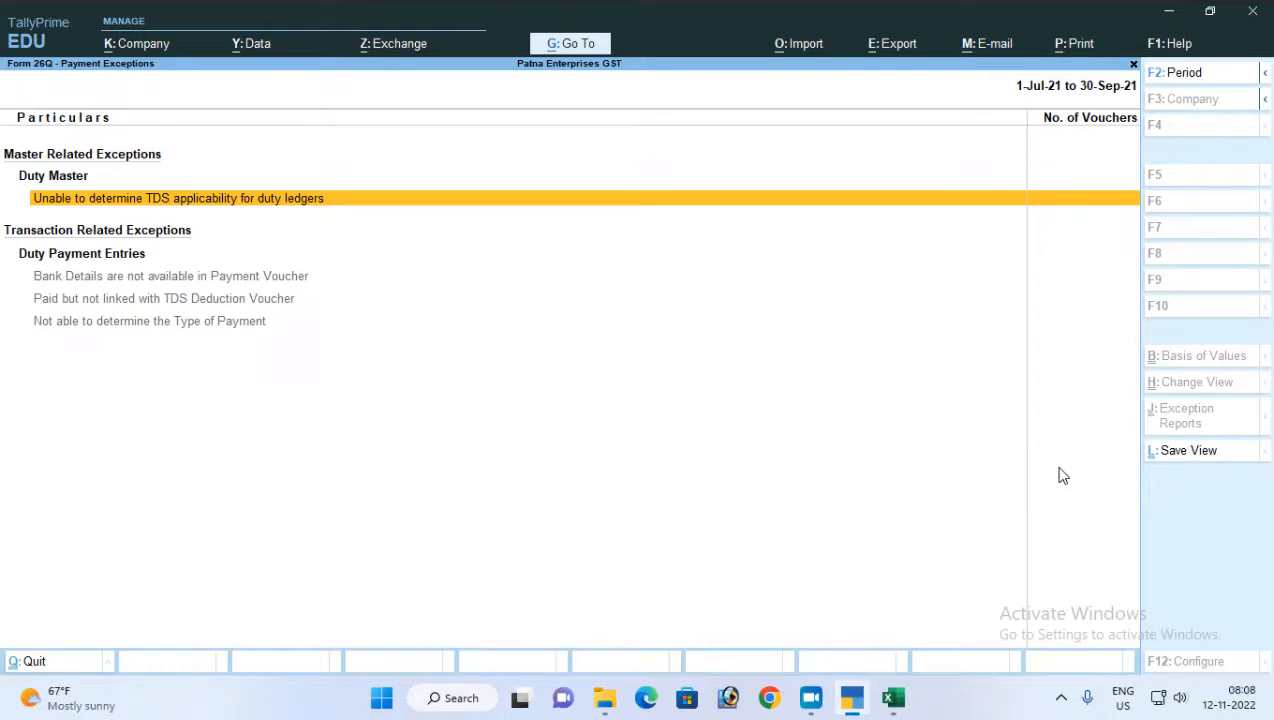
# Return from the payment exceptions to Form 26Q and check the Included in return line under Payment Details
pyautogui.press('Down')
pyautogui.press('Down')
pyautogui.press('Down')
pyautogui.press('Escape')
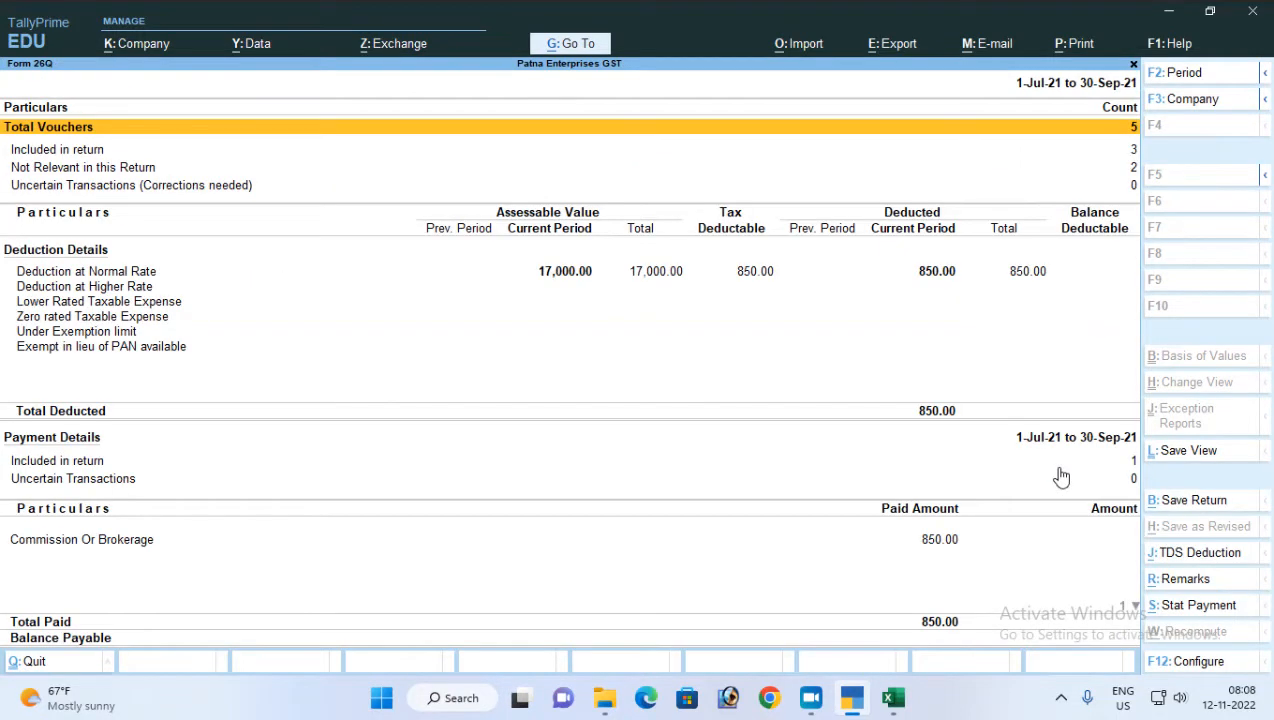
pyautogui.press('Down')
pyautogui.press('Down')
pyautogui.press('Down')
pyautogui.press('Down')
pyautogui.press('Down')
pyautogui.press('Down')
pyautogui.press('Down')
pyautogui.press('Down')
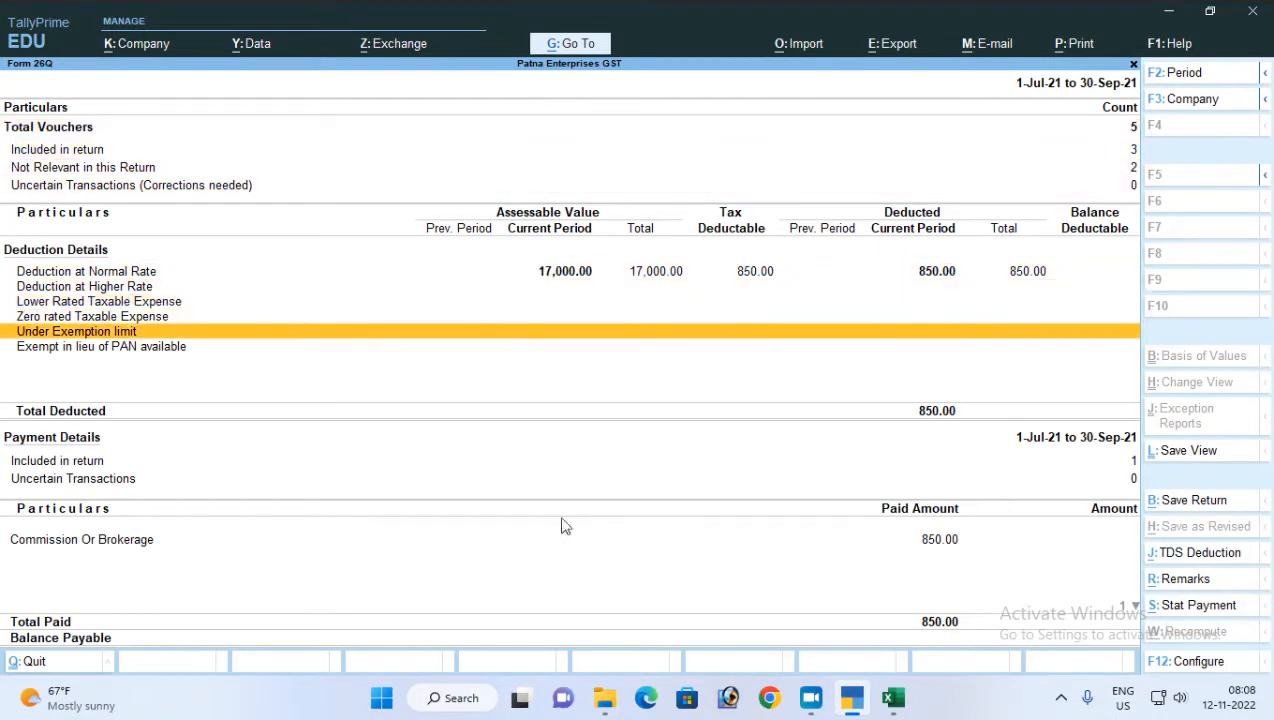
pyautogui.click(110, 480)
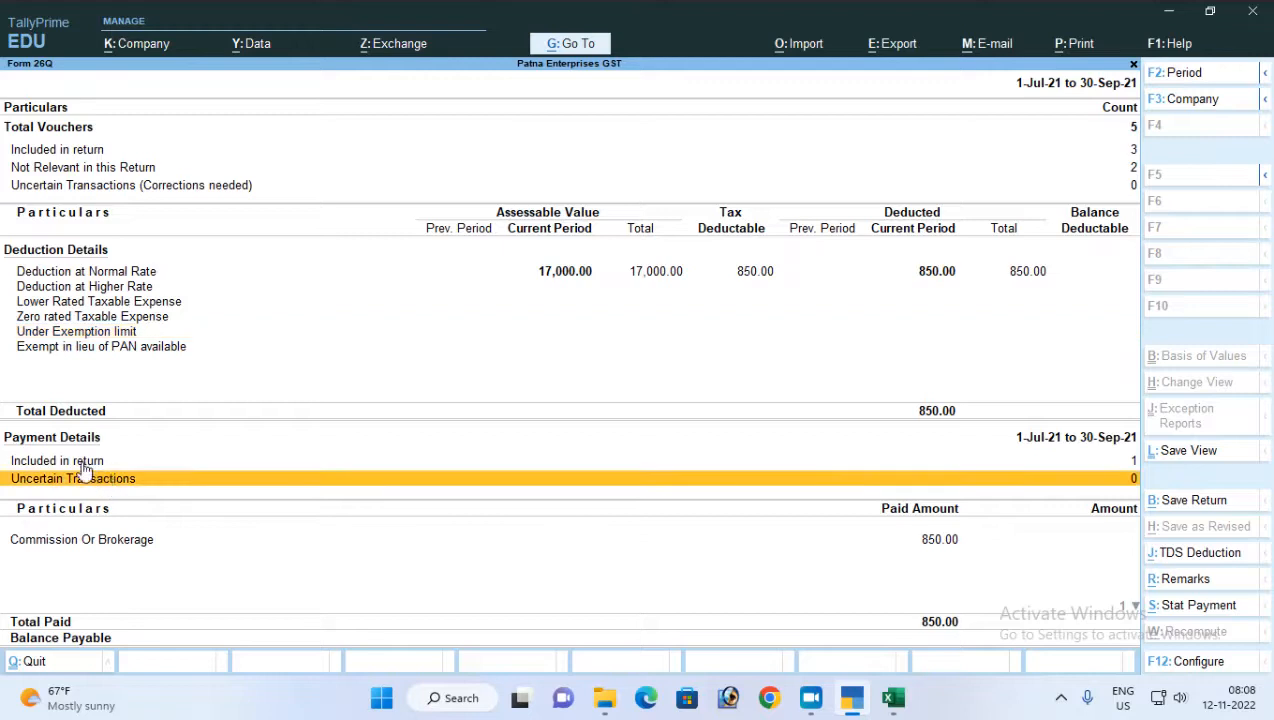
pyautogui.press('Up')
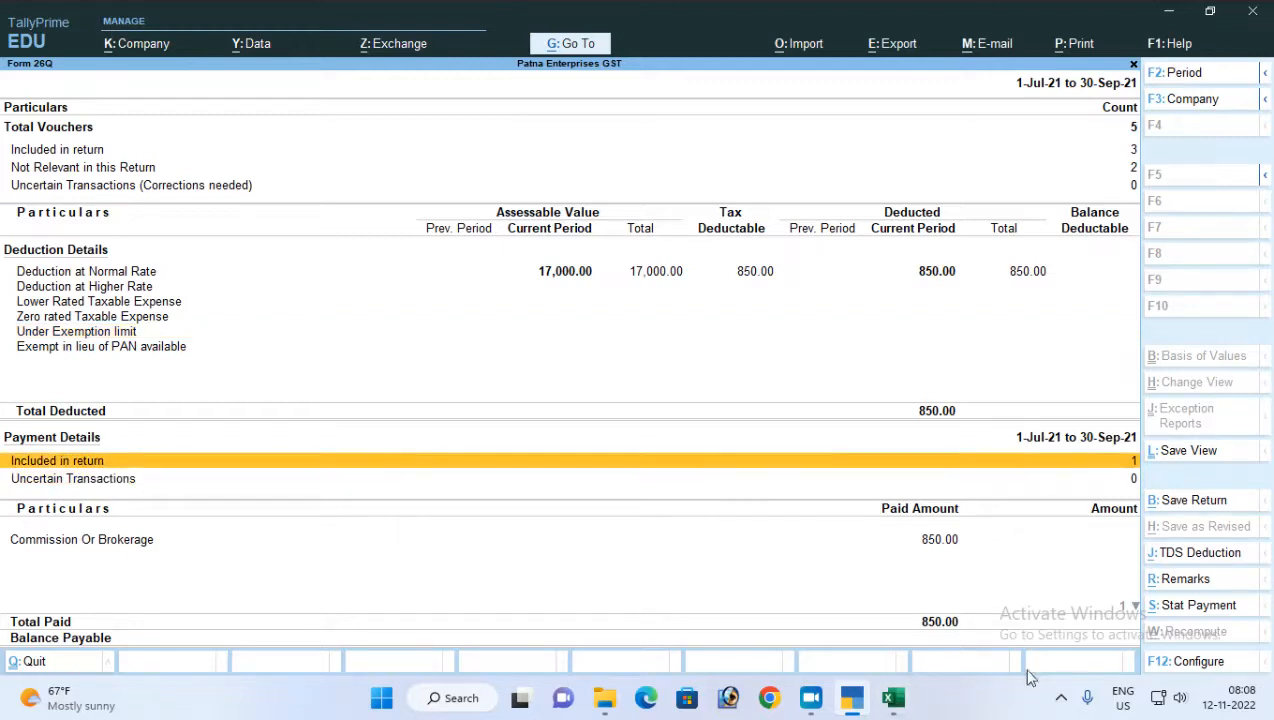